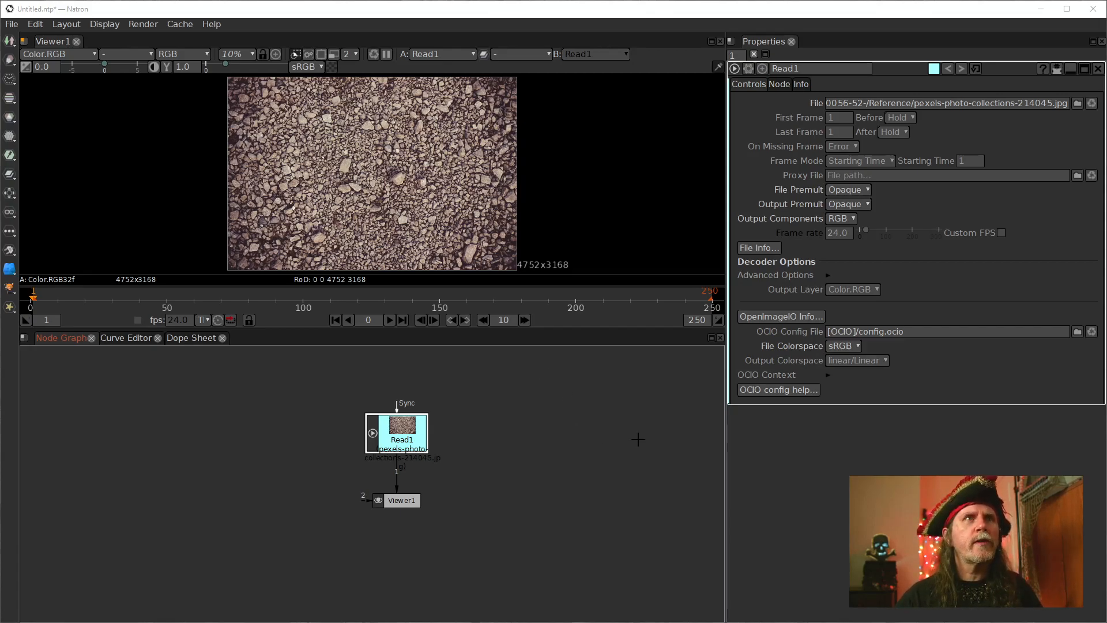
Step: Open the project settings and choose HD 1920x1080 as the project's output format
{"action": "left_click", "coordinate": [656, 434]}
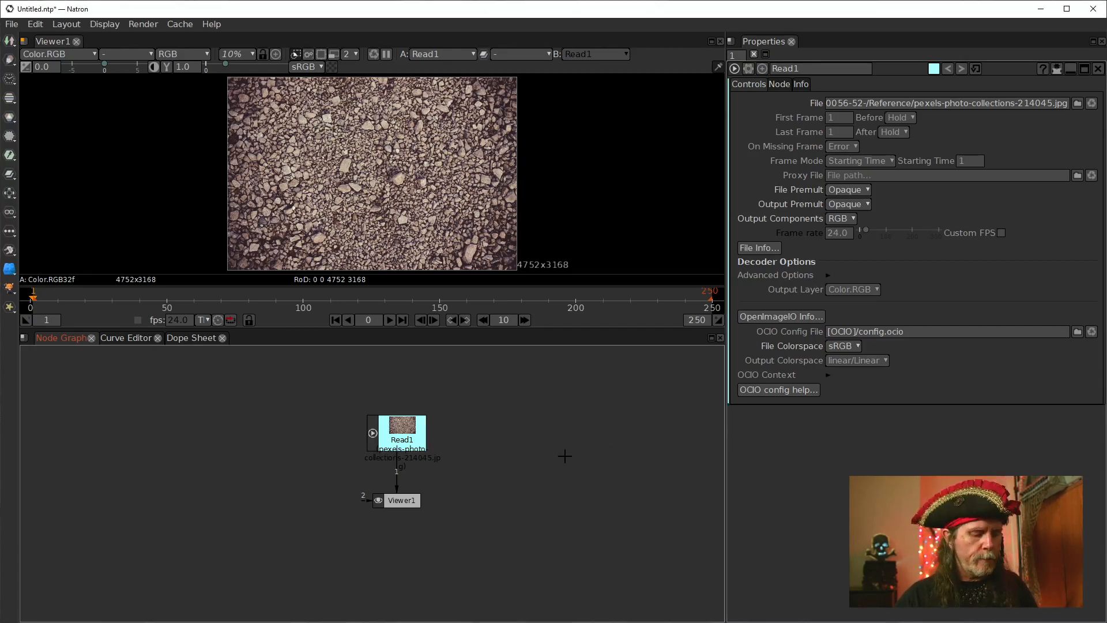
{"action": "key", "text": "s"}
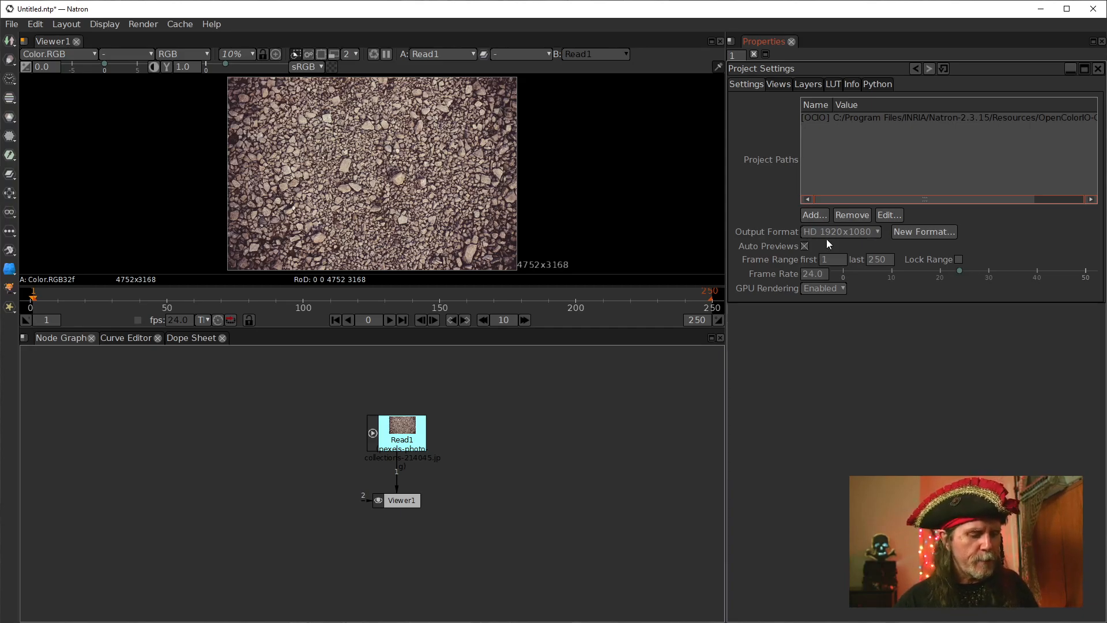
{"action": "double_click", "coordinate": [411, 442]}
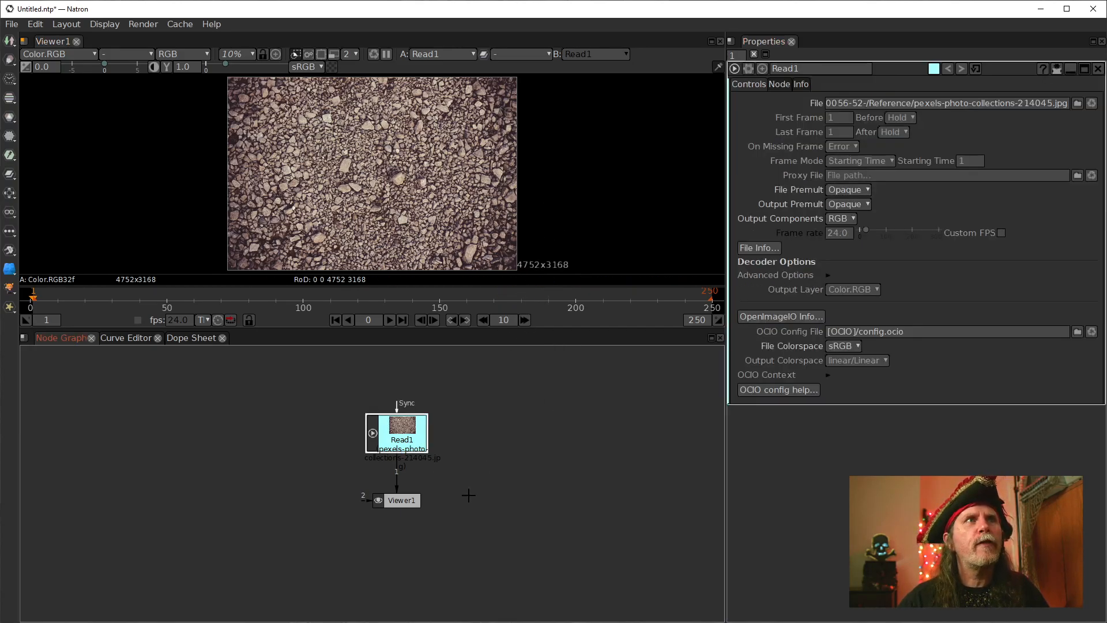
{"action": "left_click", "coordinate": [549, 447]}
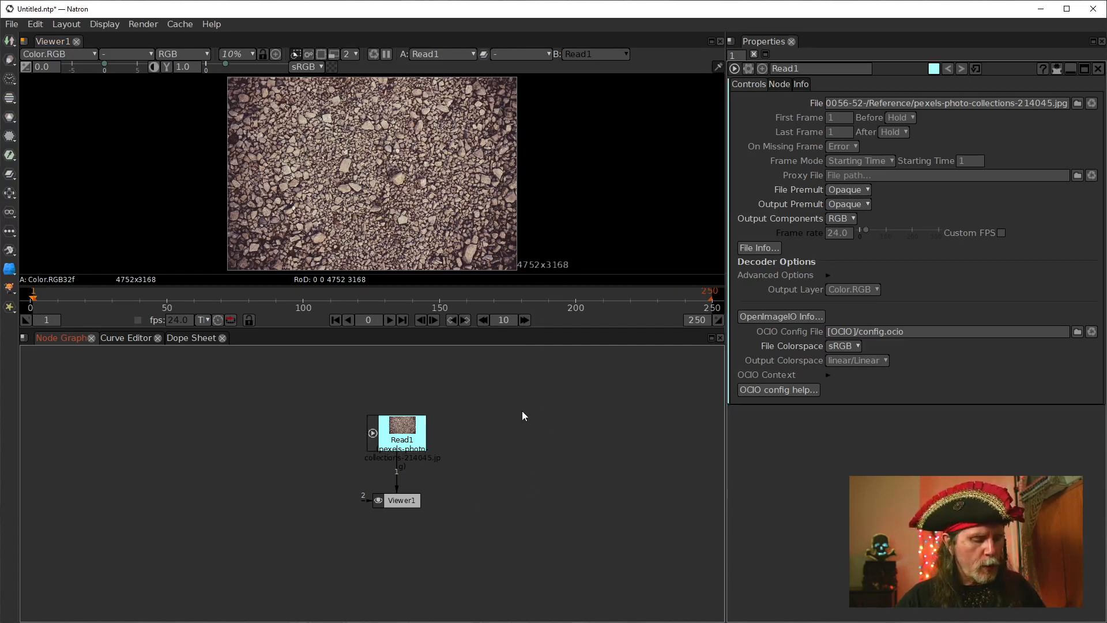
{"action": "key", "text": "s"}
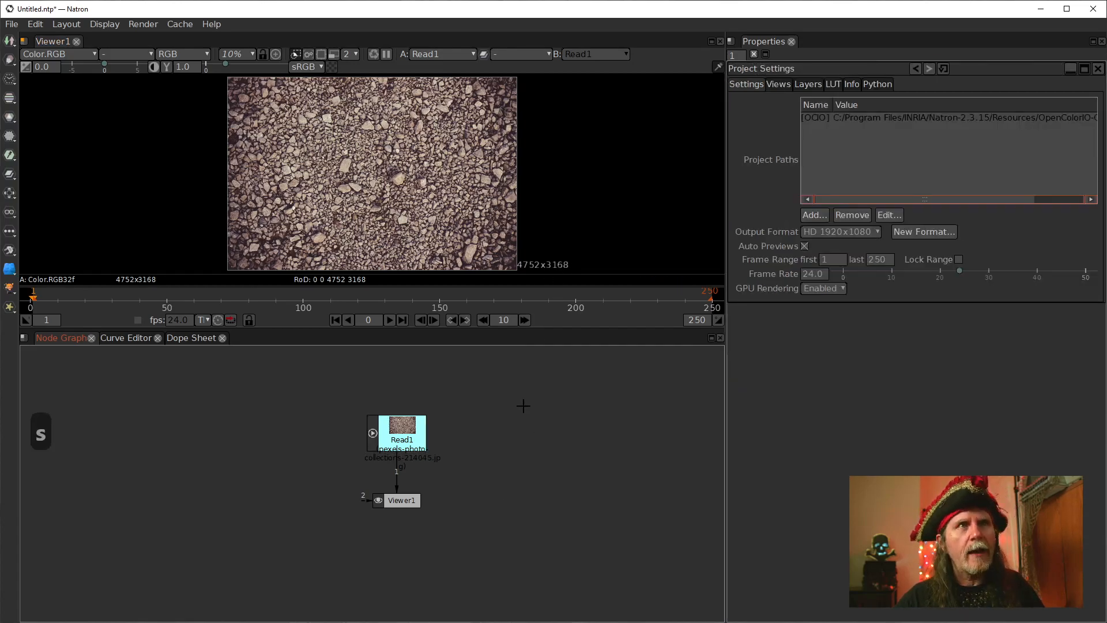
{"action": "left_click", "coordinate": [828, 230]}
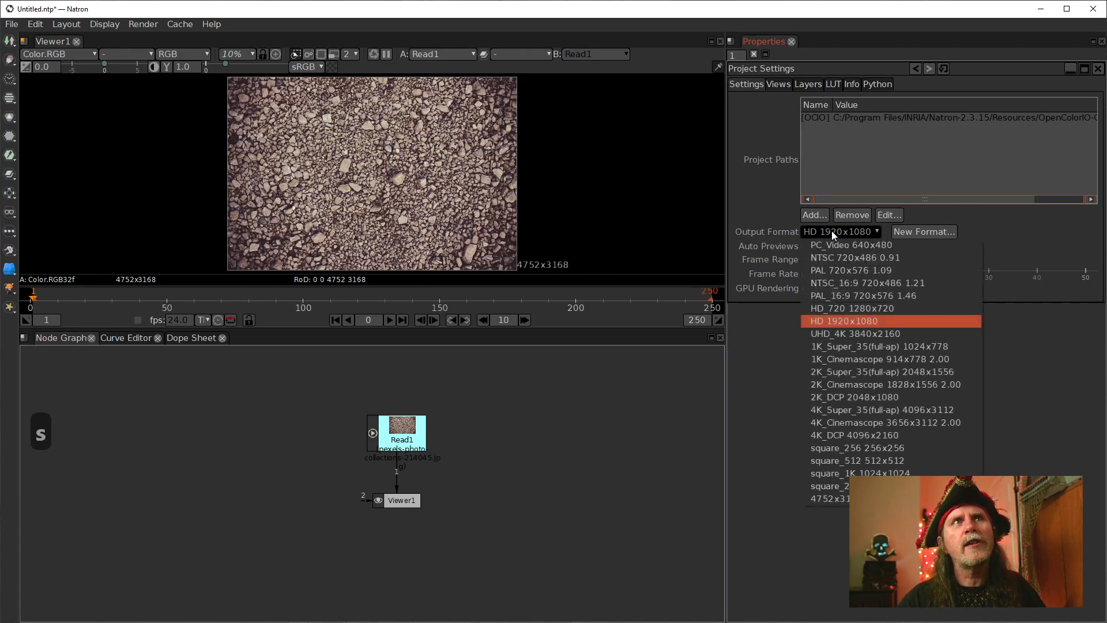
{"action": "left_click", "coordinate": [824, 322]}
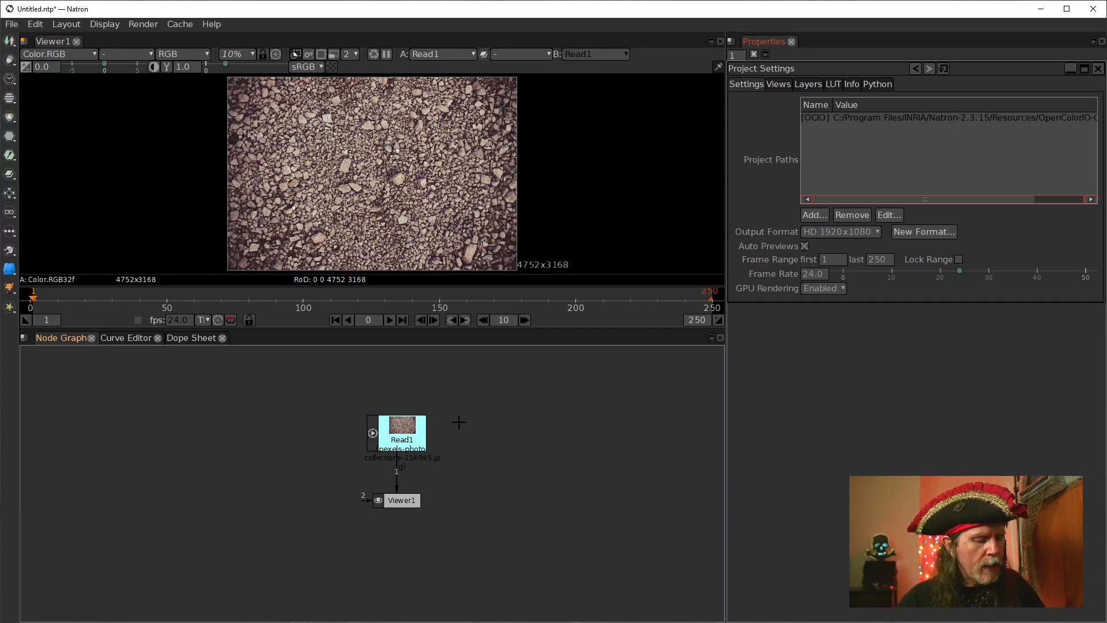
Step: Move the Read1 node upward in the node graph to make room above Viewer1
{"action": "left_click", "coordinate": [403, 440]}
{"action": "left_click_drag", "start_coordinate": [403, 440], "coordinate": [405, 401]}
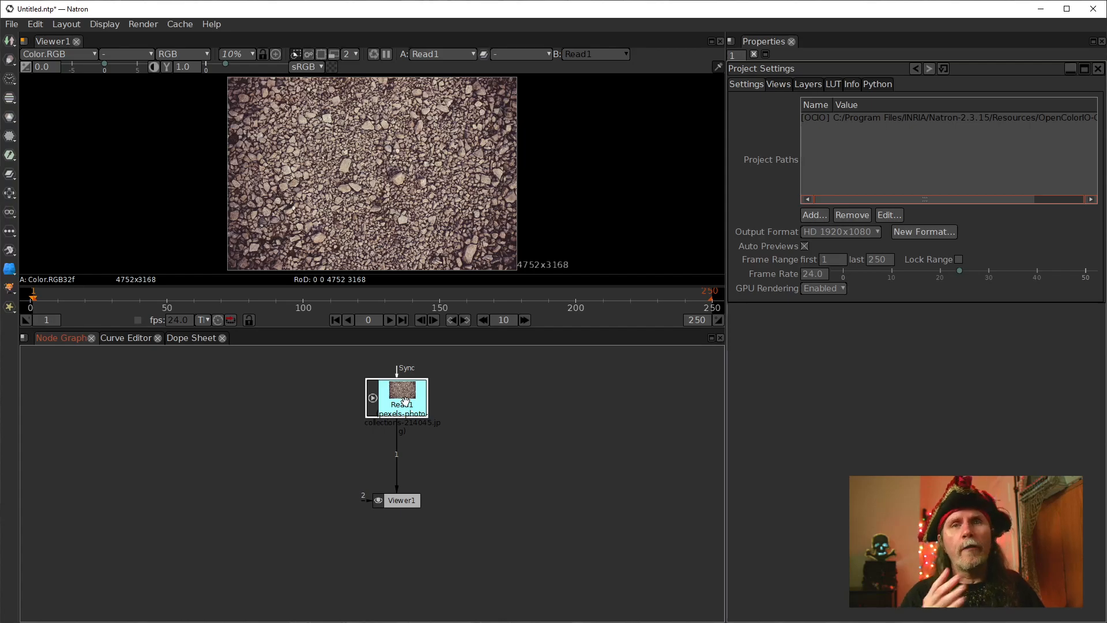
Step: Insert a Resize node between Read1 and Viewer1
{"action": "key", "text": "Tab"}
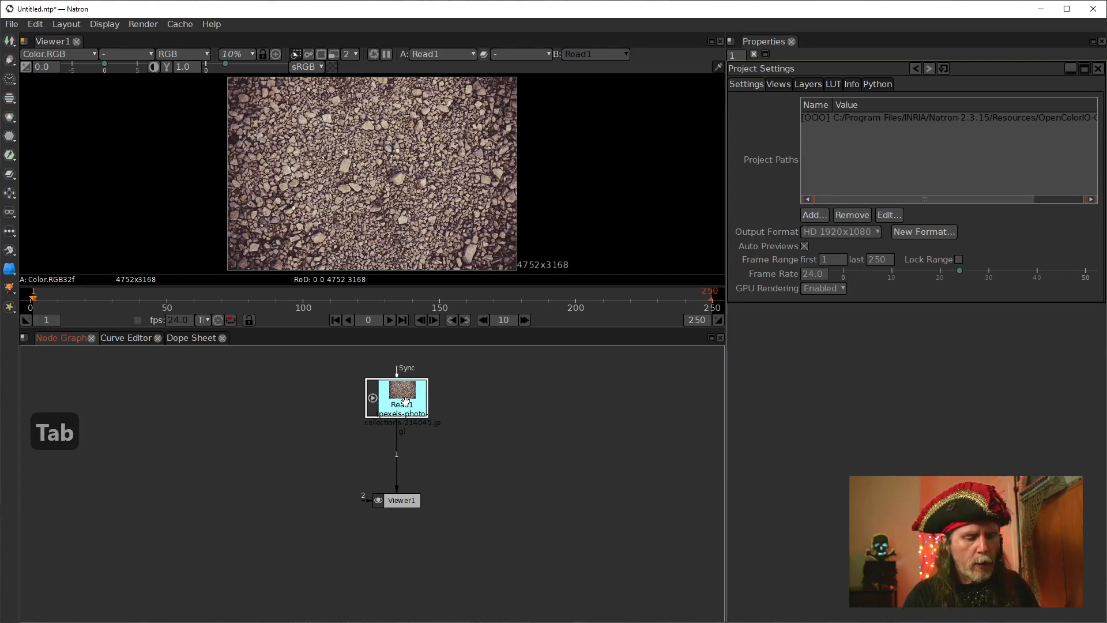
{"action": "type", "text": "res"}
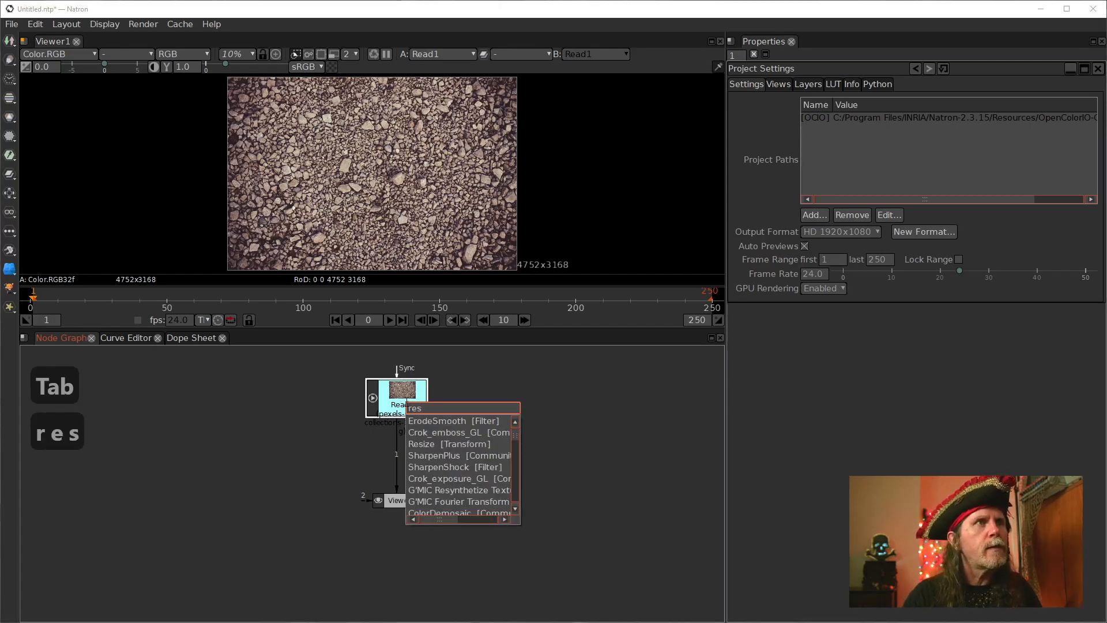
{"action": "key", "text": "Down"}
{"action": "key", "text": "Down"}
{"action": "key", "text": "Down"}
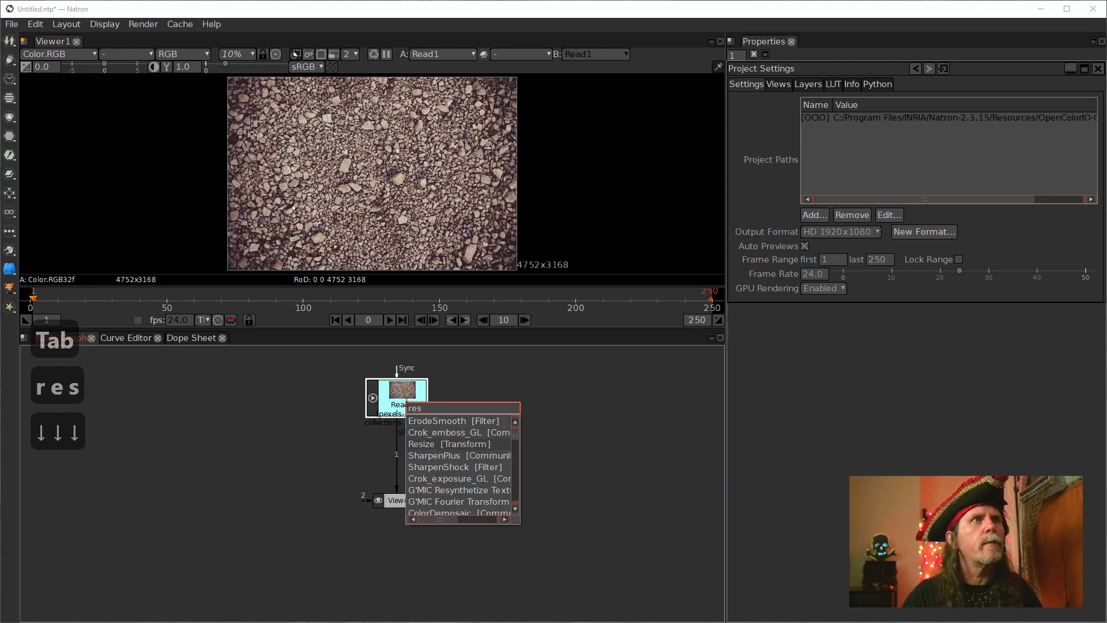
{"action": "key", "text": "Return"}
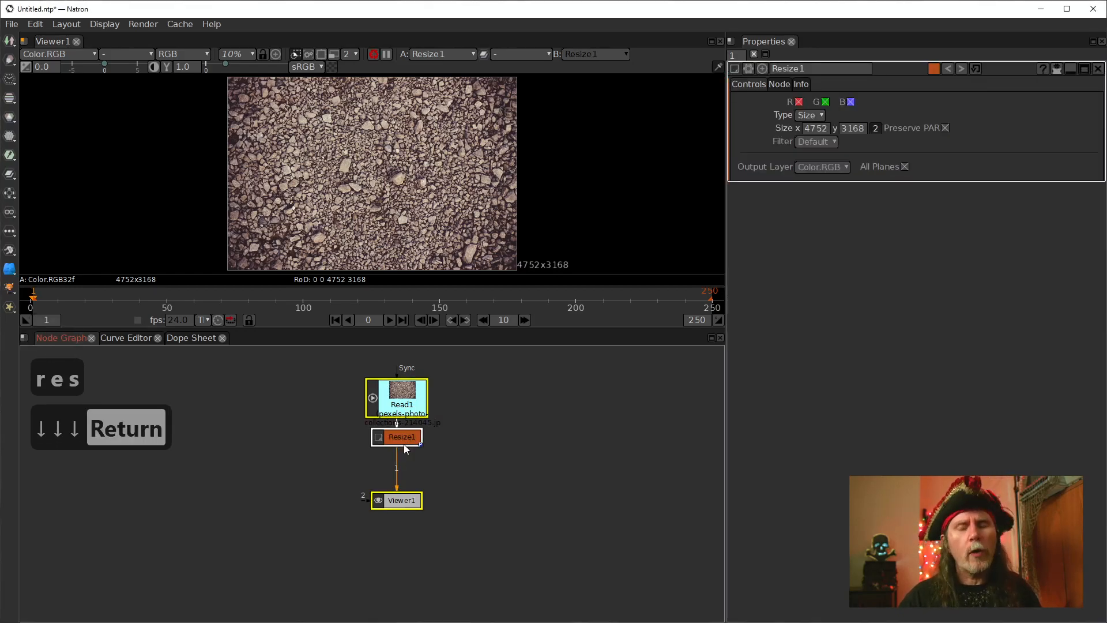
{"action": "key", "text": "Delete"}
{"action": "key", "text": "Tab"}
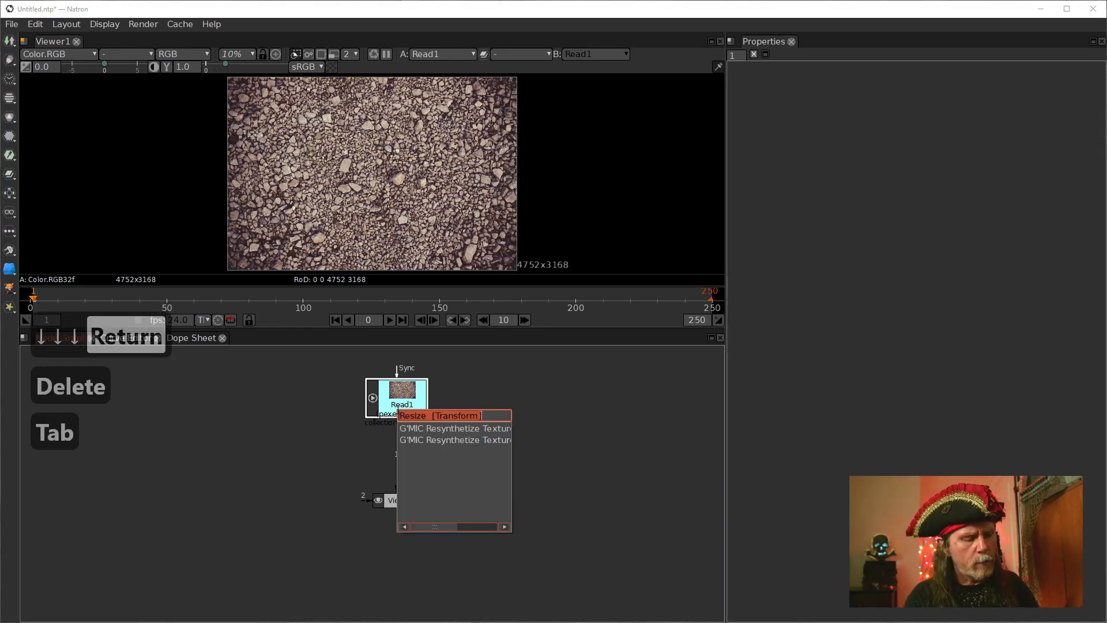
{"action": "key", "text": "Escape"}
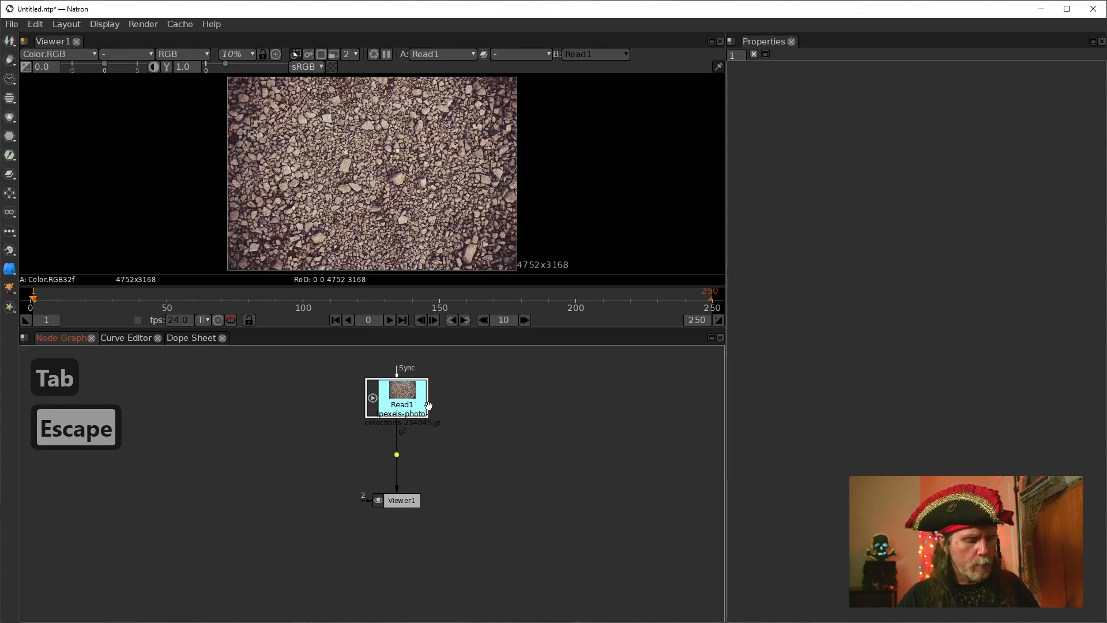
{"action": "key", "text": "ctrl+z"}
{"action": "left_click", "coordinate": [412, 436]}
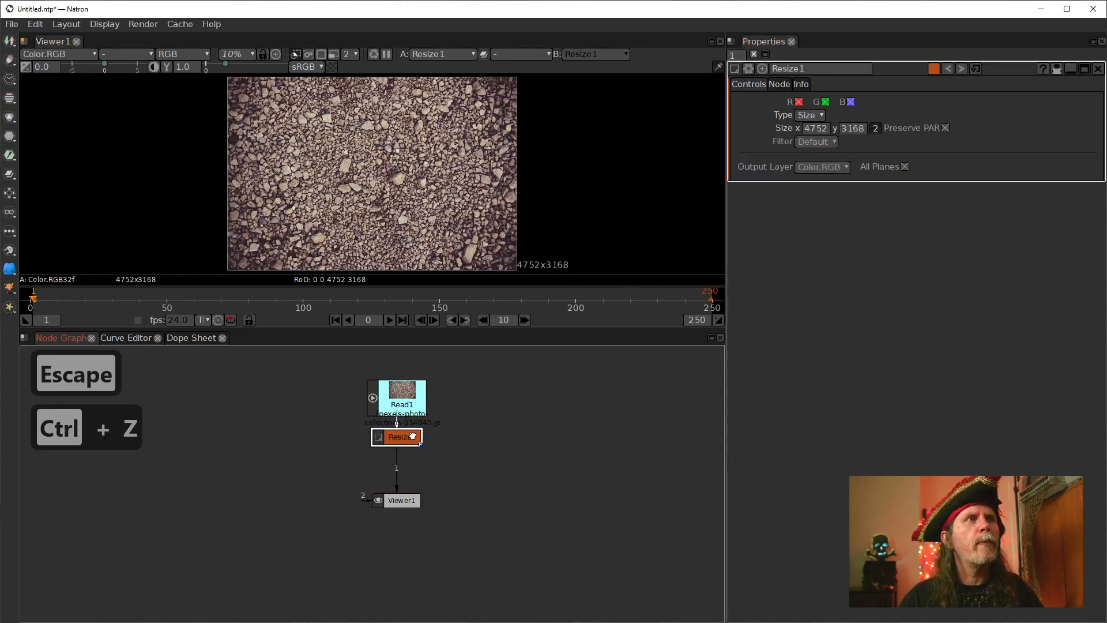
Step: Set the Resize node's type to Format and its format to HD 1920x1080
{"action": "left_click", "coordinate": [811, 116]}
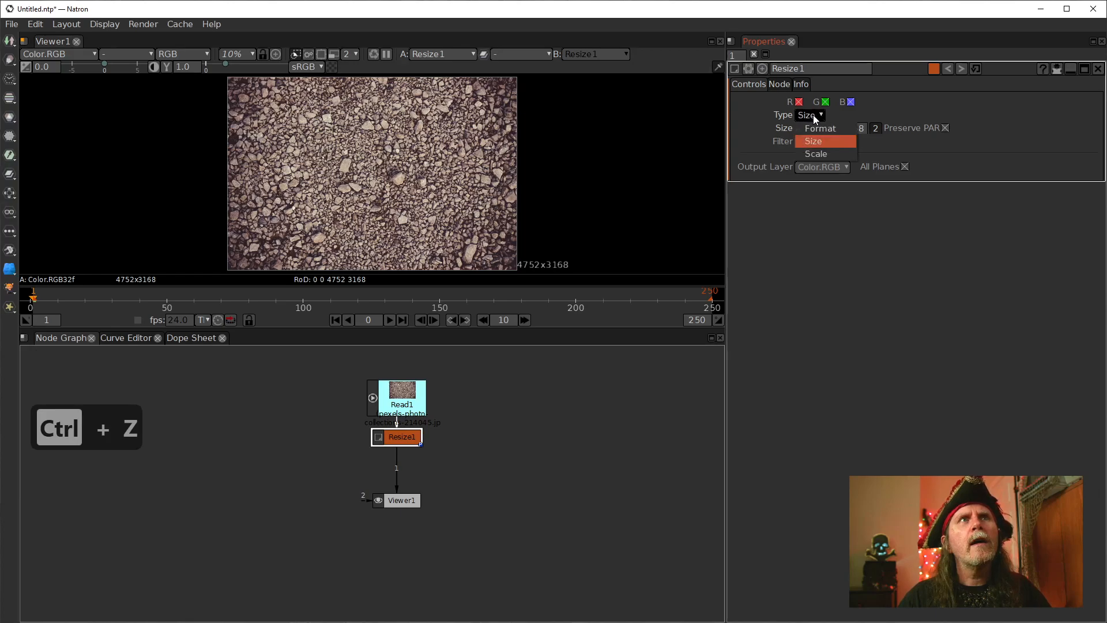
{"action": "left_click", "coordinate": [823, 133]}
{"action": "left_click", "coordinate": [842, 128]}
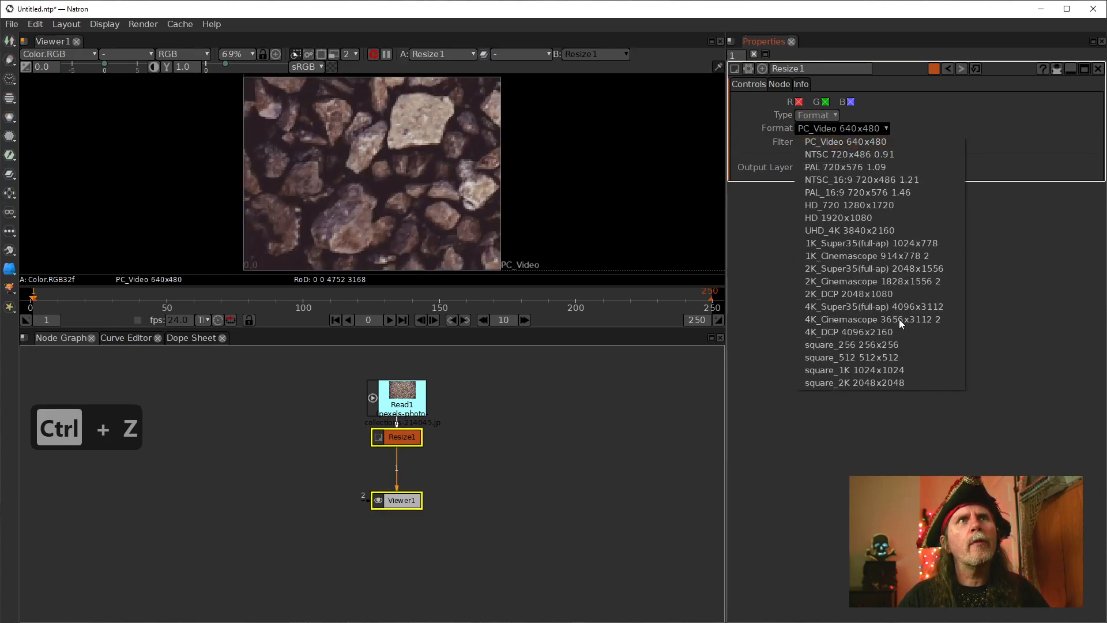
{"action": "left_click", "coordinate": [830, 218]}
{"action": "left_click", "coordinate": [549, 462]}
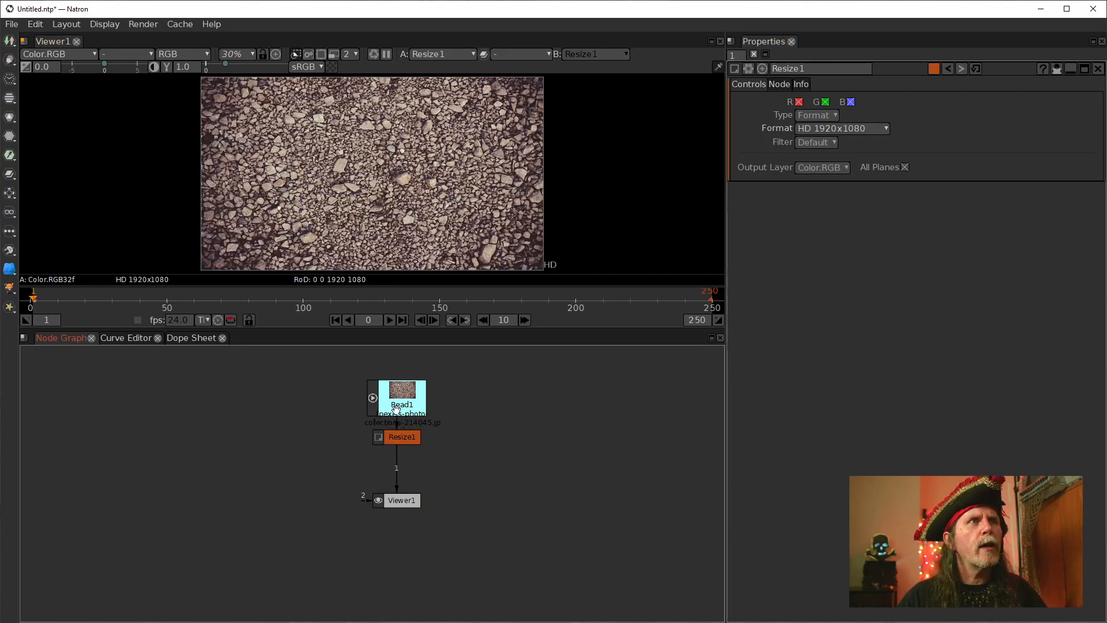
Step: Try the PC_Video 640x480 format on the Resize node, and delete that node from the graph
{"action": "left_click_drag", "start_coordinate": [401, 500], "coordinate": [401, 545]}
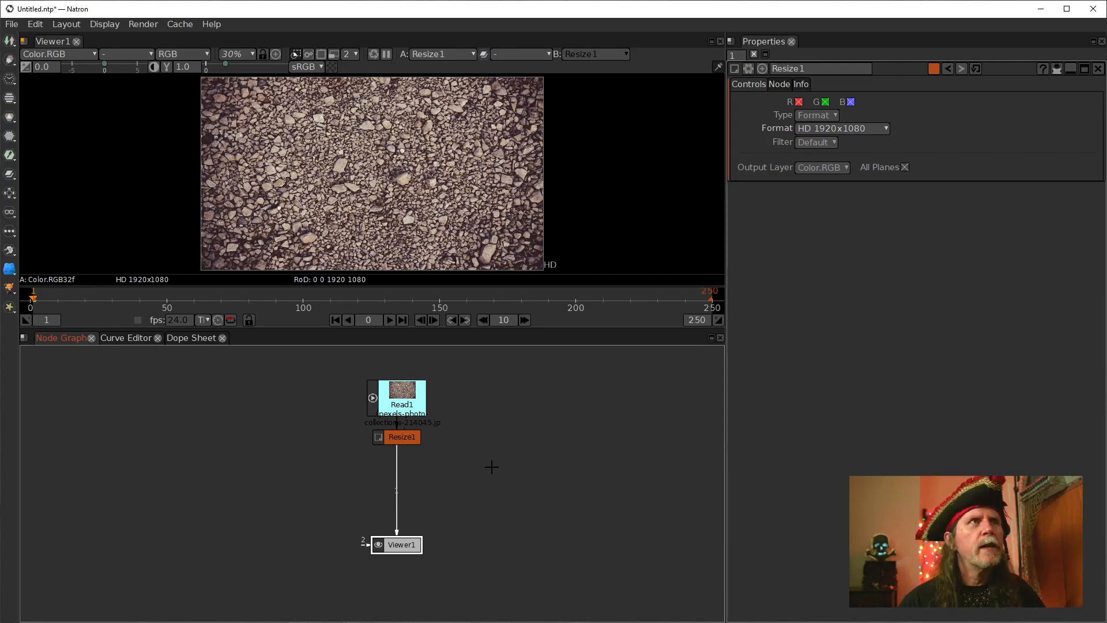
{"action": "left_click", "coordinate": [403, 397]}
{"action": "left_click", "coordinate": [391, 434]}
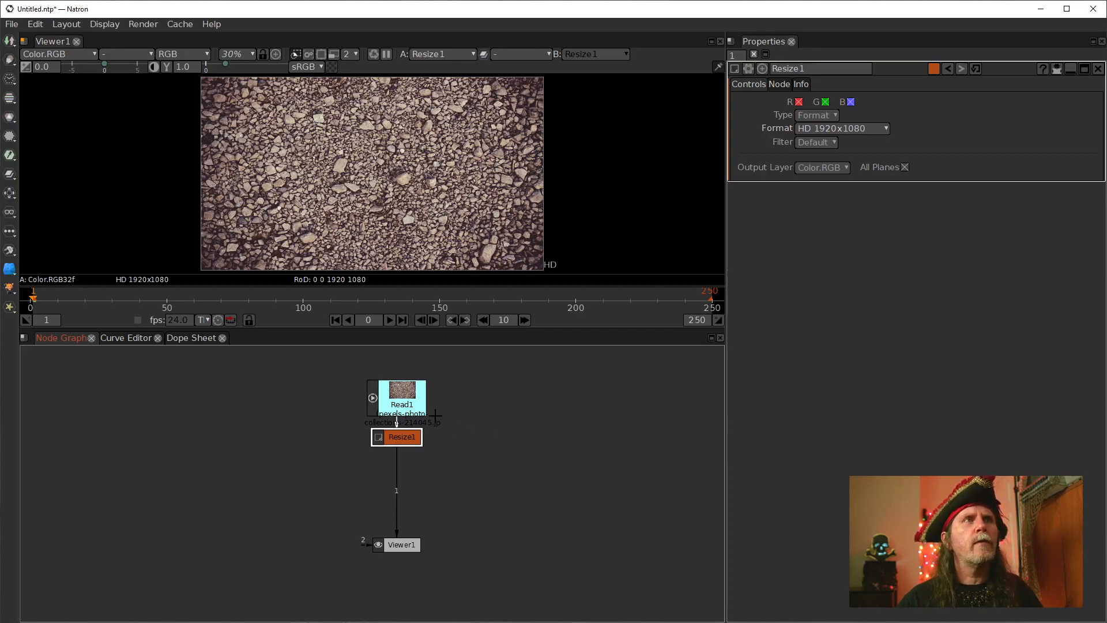
{"action": "left_click", "coordinate": [860, 130]}
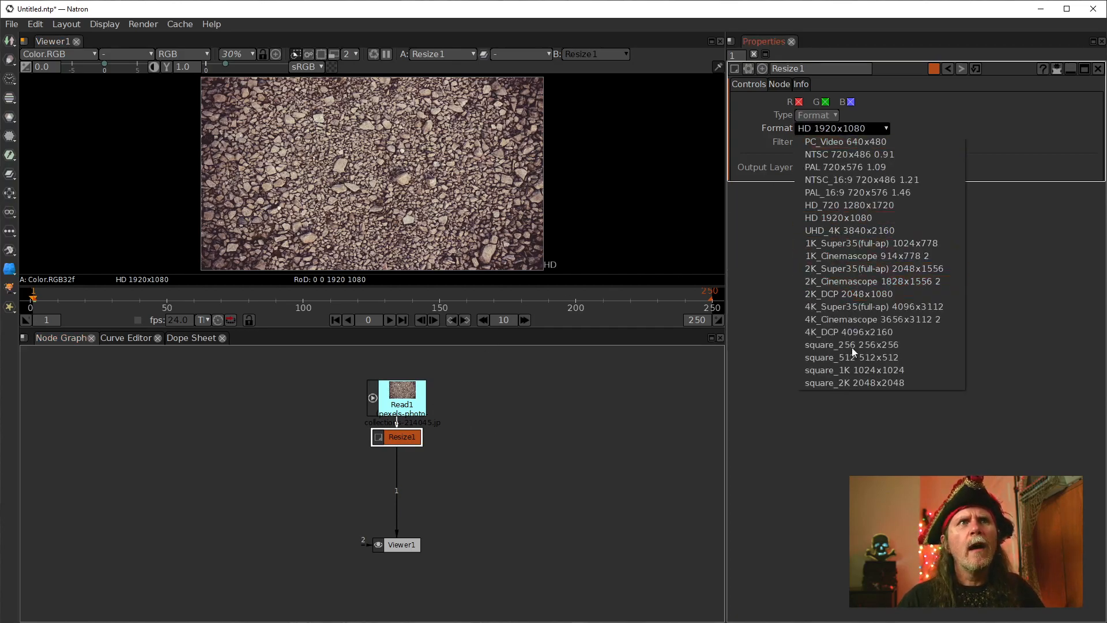
{"action": "left_click", "coordinate": [858, 142]}
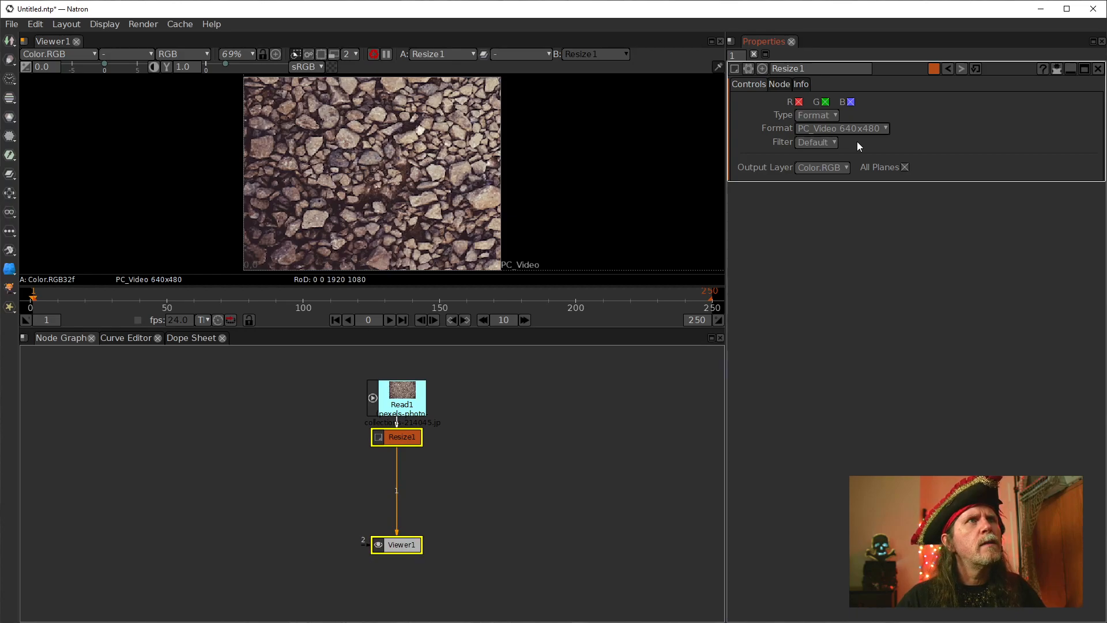
{"action": "left_click", "coordinate": [407, 439]}
{"action": "key", "text": "Delete"}
Step: Insert a Reformat node after Read1 and set its format to HD 1920x1080
{"action": "left_click", "coordinate": [402, 406]}
{"action": "key", "text": "Tab"}
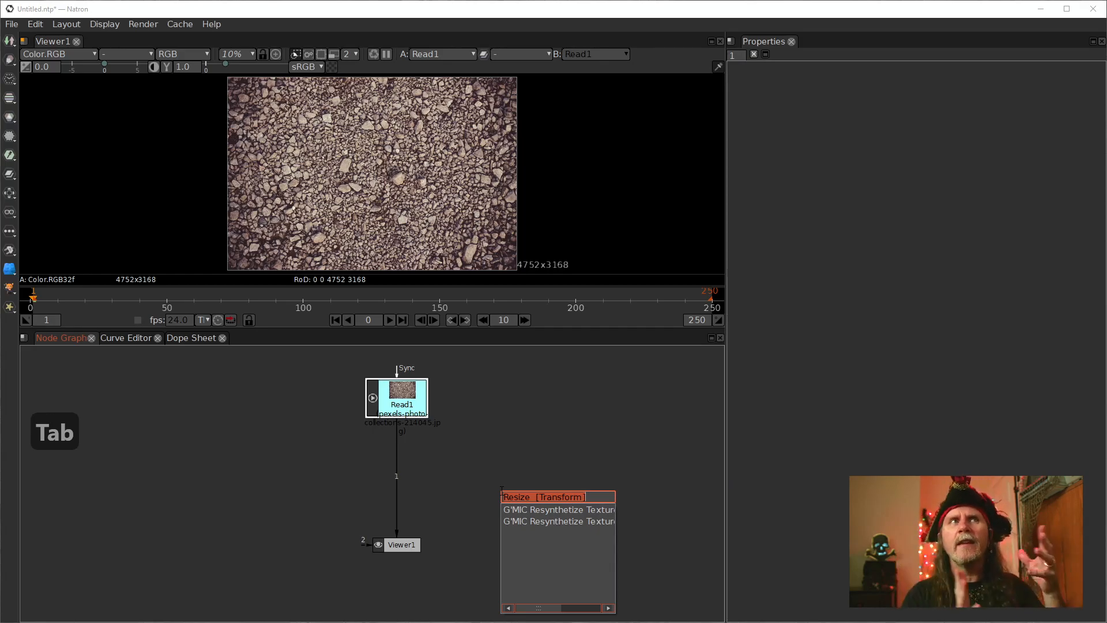
{"action": "type", "text": "refo"}
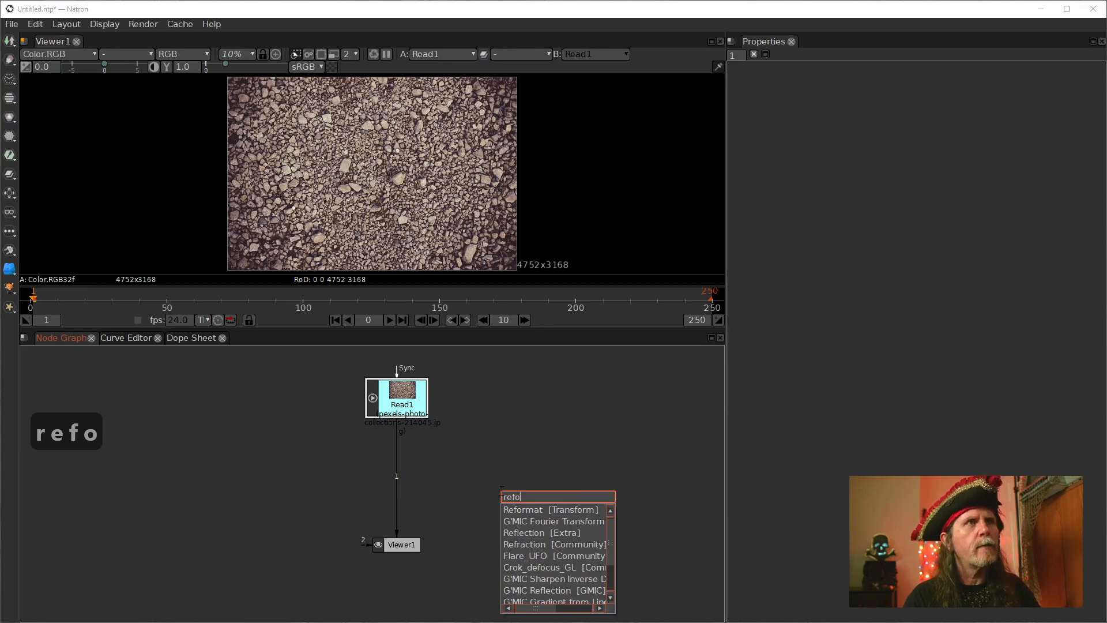
{"action": "key", "text": "Down"}
{"action": "key", "text": "Return"}
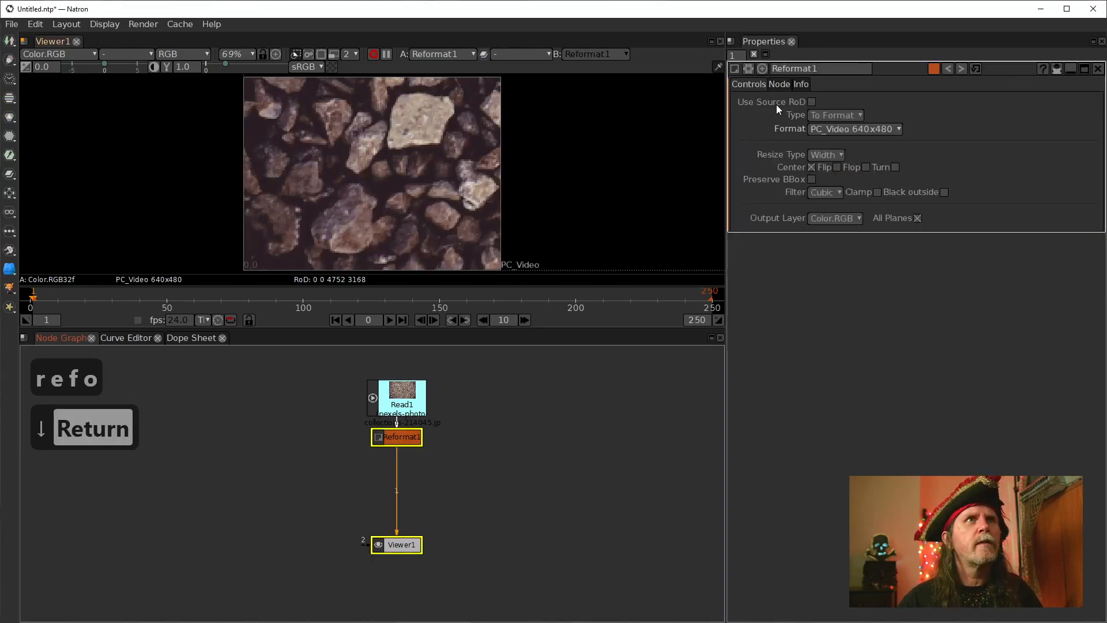
{"action": "left_click", "coordinate": [887, 129]}
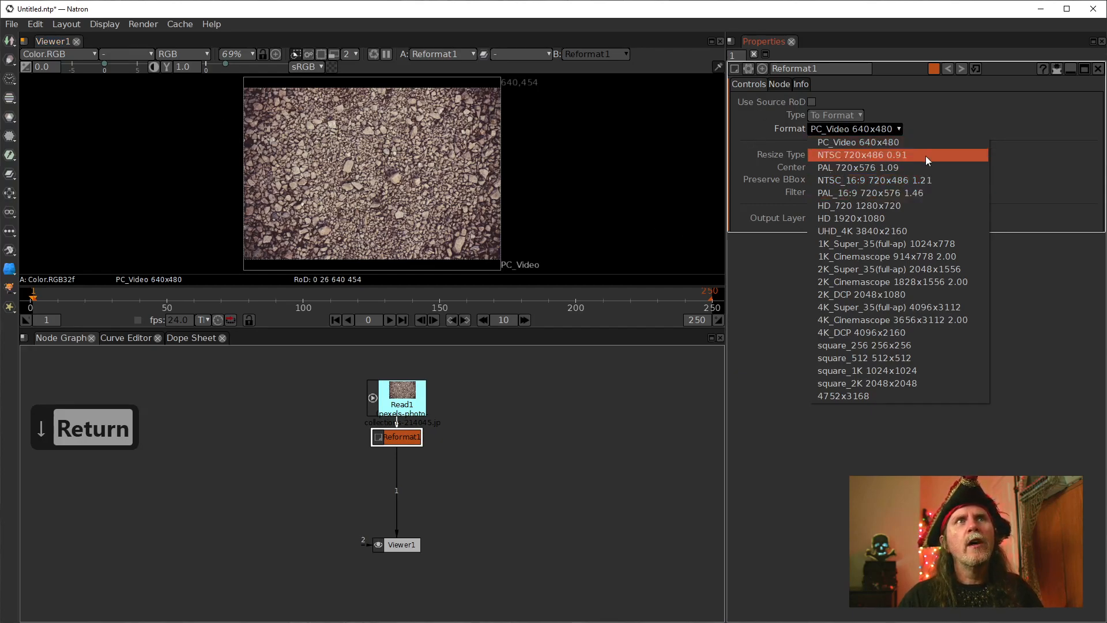
{"action": "left_click", "coordinate": [841, 219]}
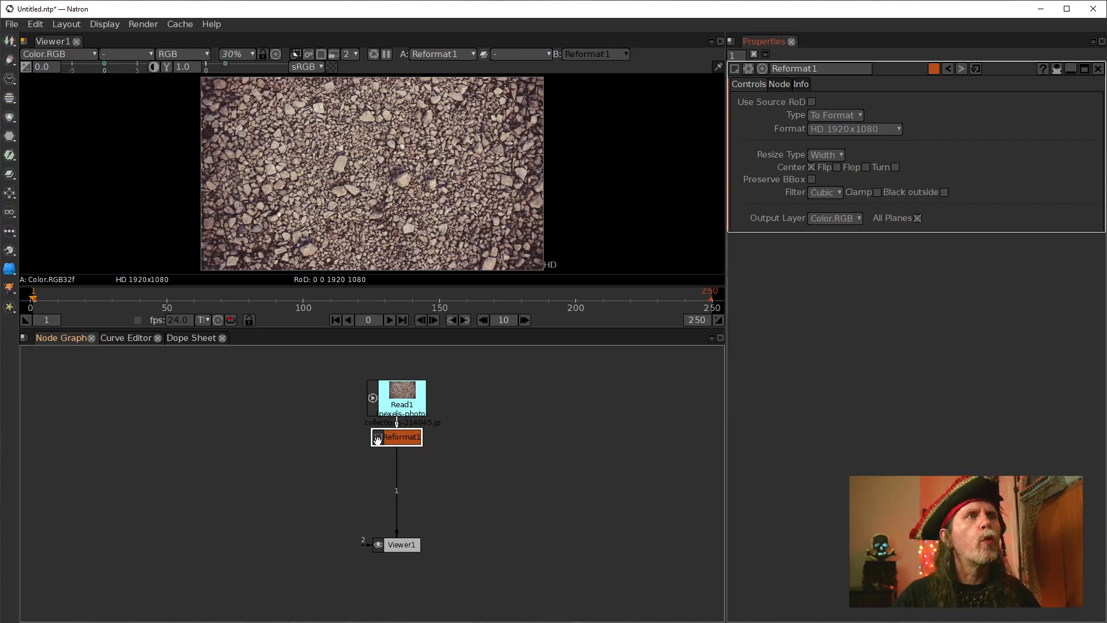
Step: Move Viewer1 lower in the graph and insert an EdgeDetect node after the Reformat node
{"action": "left_click_drag", "start_coordinate": [400, 543], "coordinate": [400, 574]}
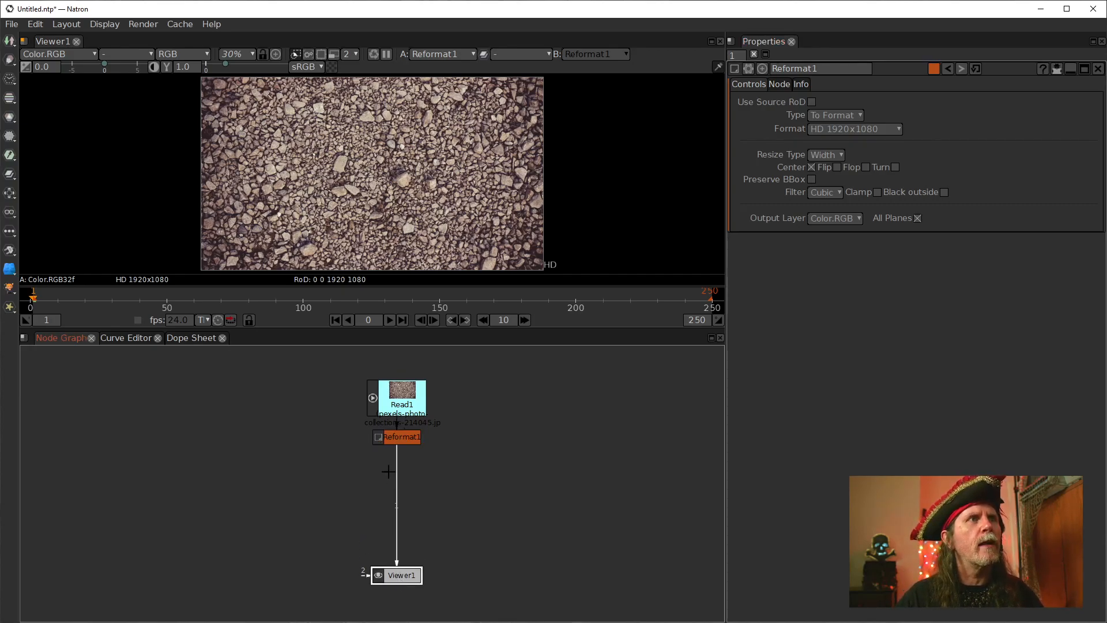
{"action": "left_click", "coordinate": [400, 437]}
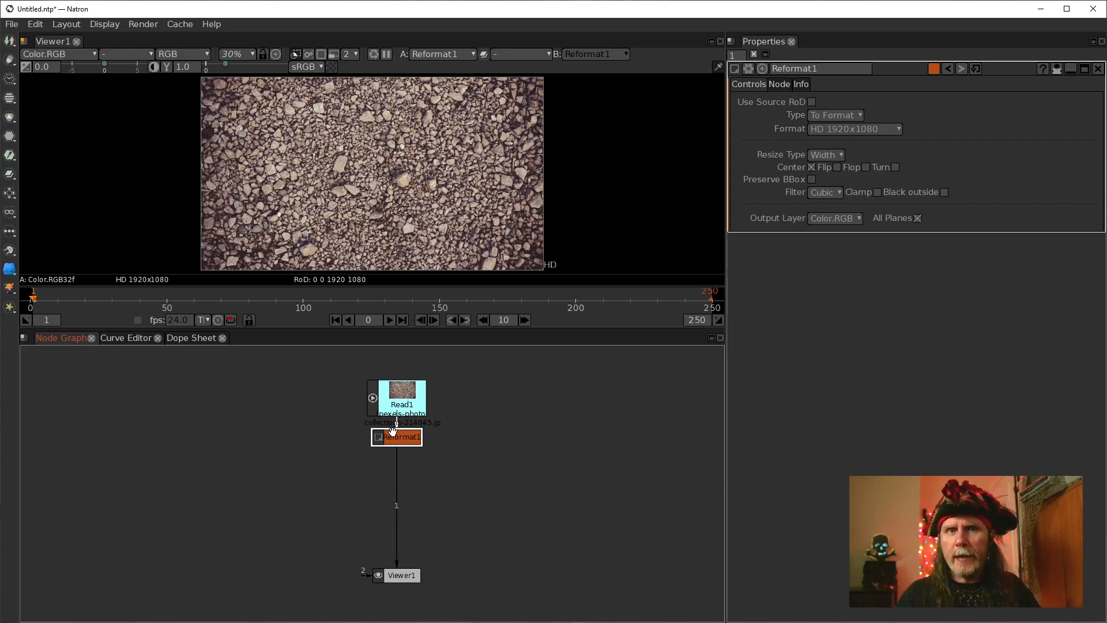
{"action": "key", "text": "Tab"}
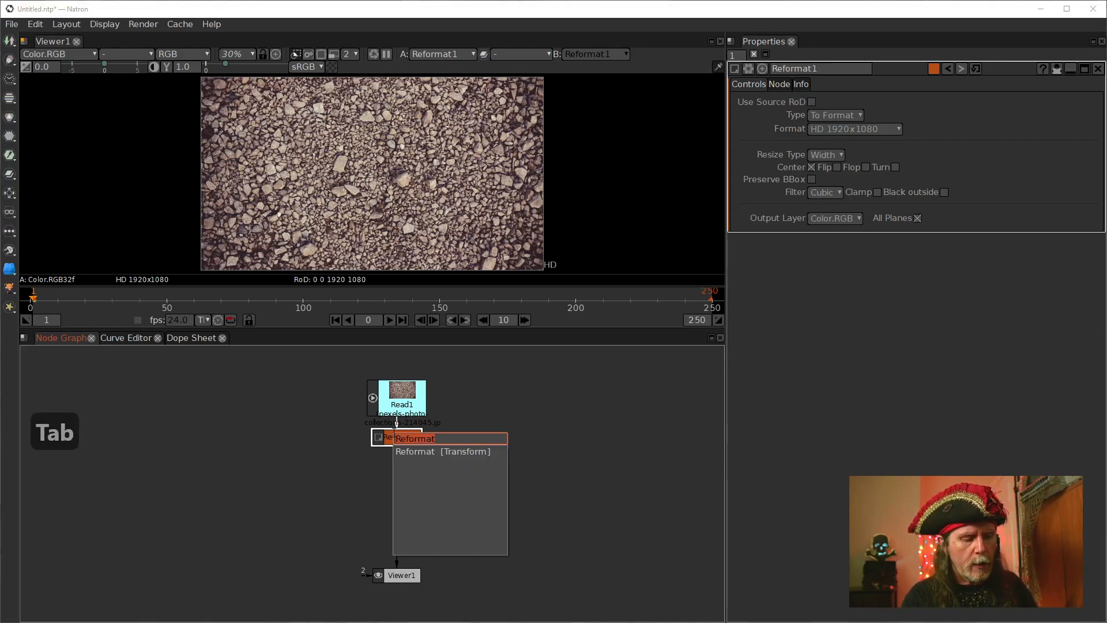
{"action": "type", "text": "ed"}
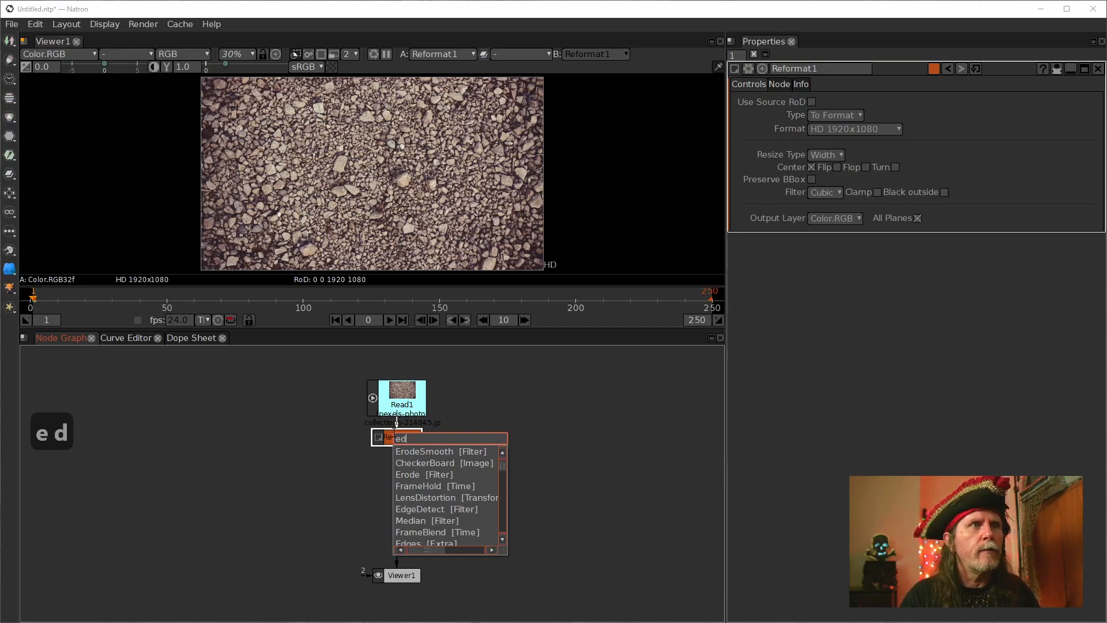
{"action": "key", "text": "Down"}
{"action": "key", "text": "Down"}
{"action": "key", "text": "Down"}
{"action": "key", "text": "Down"}
{"action": "key", "text": "Down"}
{"action": "key", "text": "Down"}
{"action": "key", "text": "Return"}
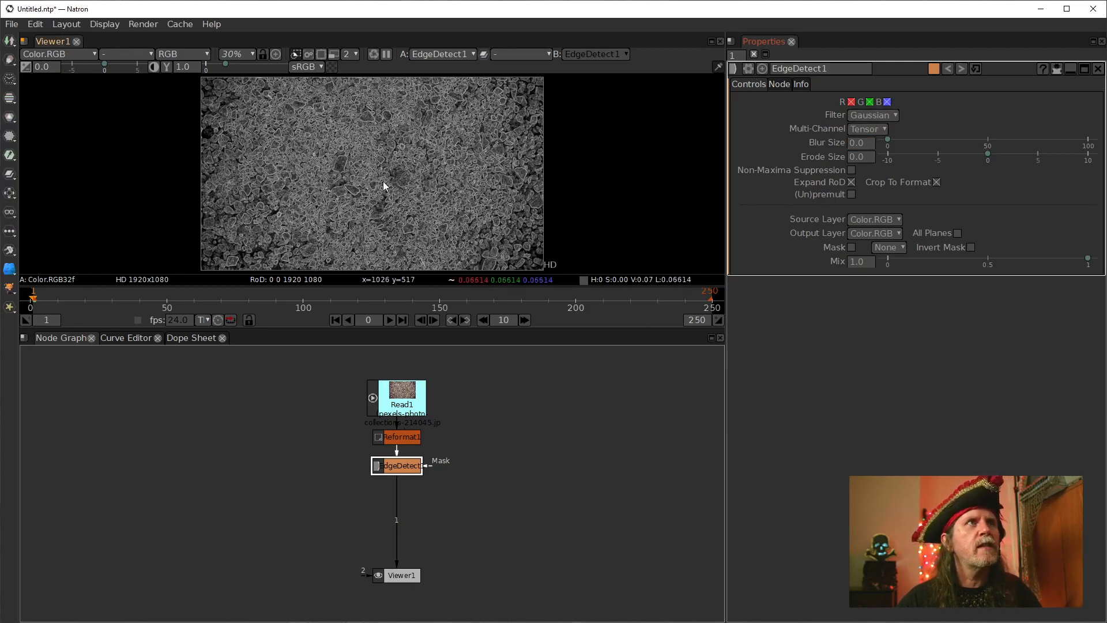
Step: Examine the detected stone edges up close in the viewer at several magnifications
{"action": "scroll", "coordinate": [369, 186], "scroll_direction": "up", "scroll_amount": 10}
{"action": "scroll", "coordinate": [377, 172], "scroll_direction": "down", "scroll_amount": 1}
{"action": "left_click_drag", "start_coordinate": [362, 137], "coordinate": [407, 181]}
{"action": "scroll", "coordinate": [386, 191], "scroll_direction": "up", "scroll_amount": 3}
{"action": "scroll", "coordinate": [319, 179], "scroll_direction": "up", "scroll_amount": 3}
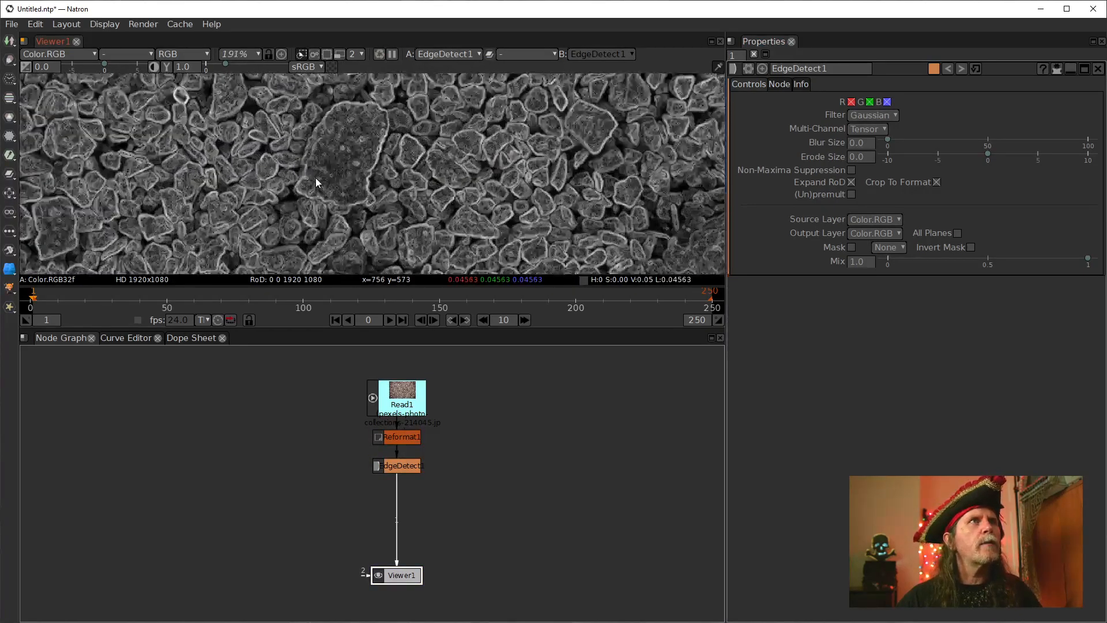
{"action": "scroll", "coordinate": [390, 200], "scroll_direction": "up", "scroll_amount": 2}
{"action": "scroll", "coordinate": [390, 200], "scroll_direction": "up", "scroll_amount": 8}
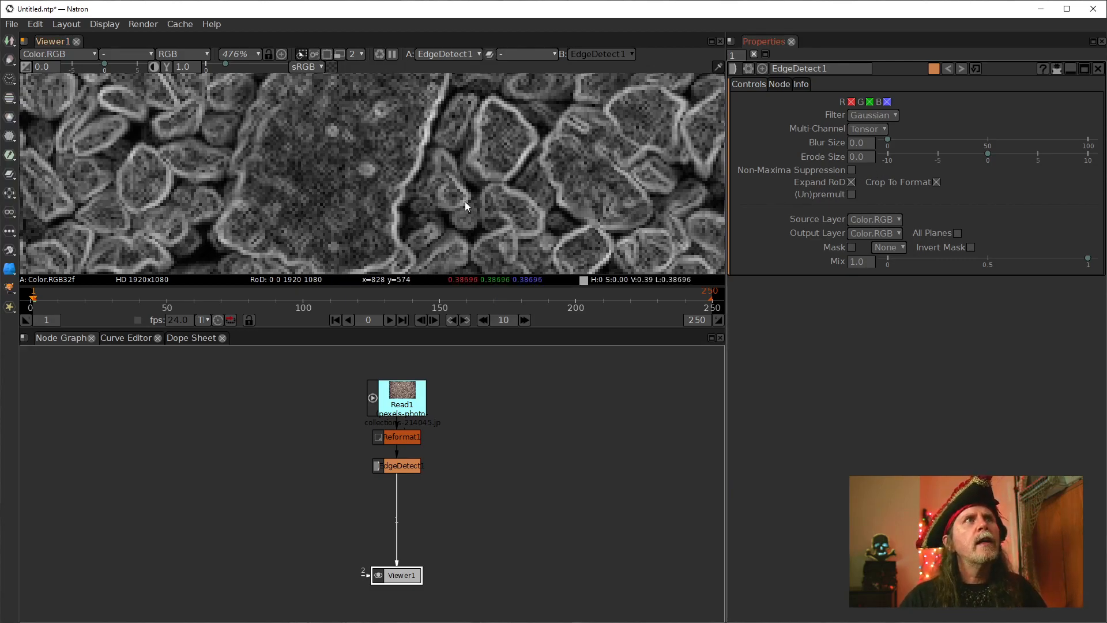
{"action": "scroll", "coordinate": [465, 202], "scroll_direction": "down", "scroll_amount": 5}
{"action": "scroll", "coordinate": [465, 202], "scroll_direction": "down", "scroll_amount": 5}
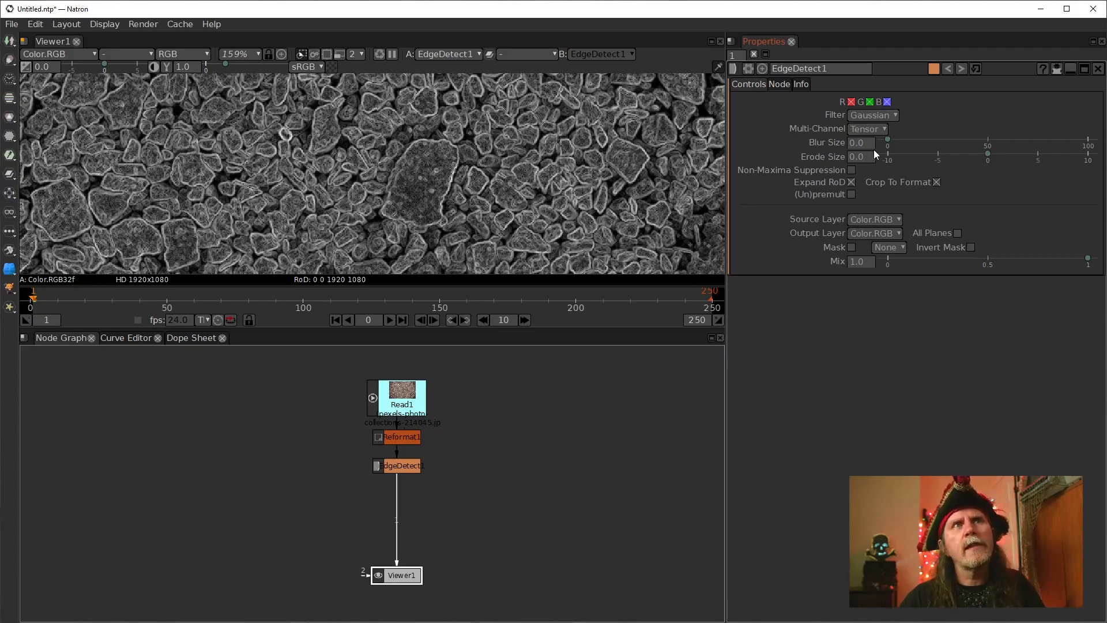
Step: Try a Blur Size of 7.0 on EdgeDetect1, combined with Erode Size values of 2.0 and -3.0
{"action": "scroll", "coordinate": [850, 147], "scroll_direction": "up", "scroll_amount": 3}
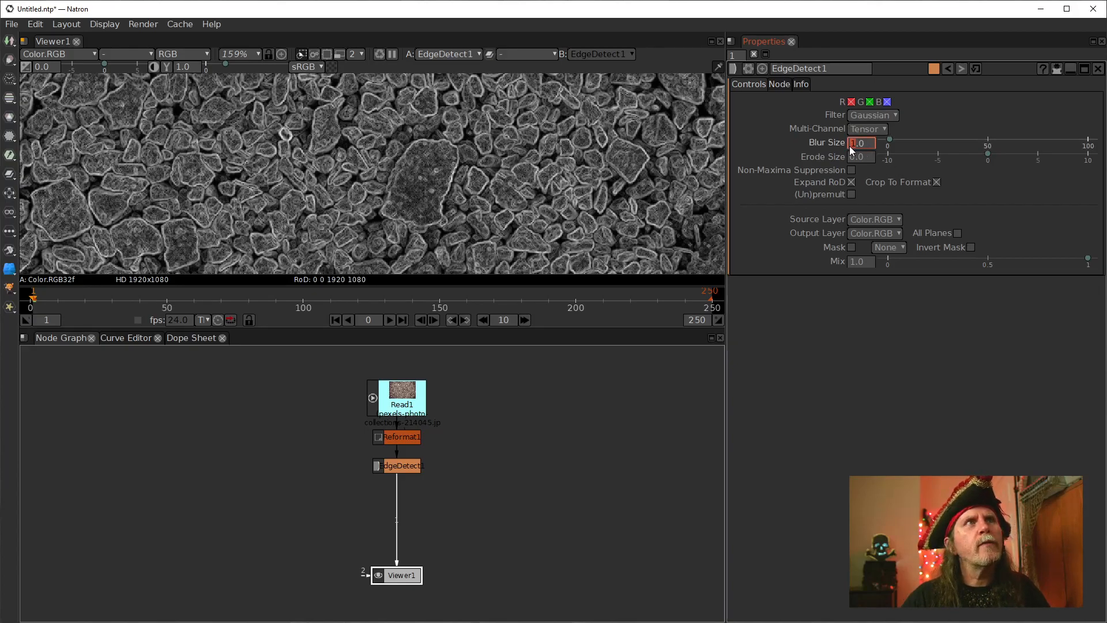
{"action": "scroll", "coordinate": [850, 146], "scroll_direction": "up", "scroll_amount": 2}
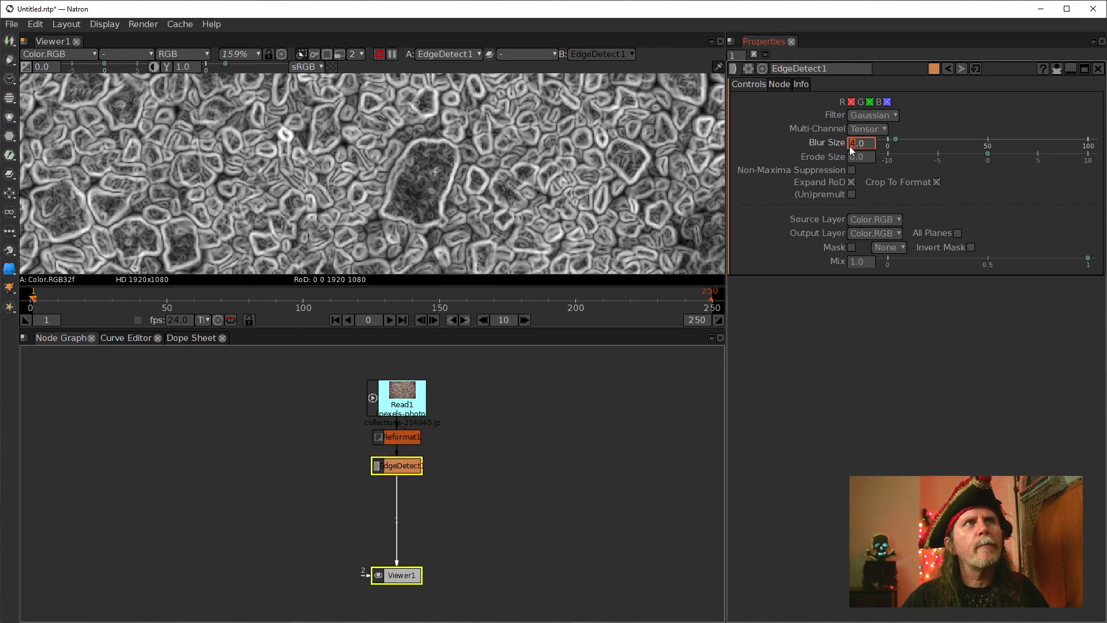
{"action": "scroll", "coordinate": [849, 147], "scroll_direction": "up", "scroll_amount": 2}
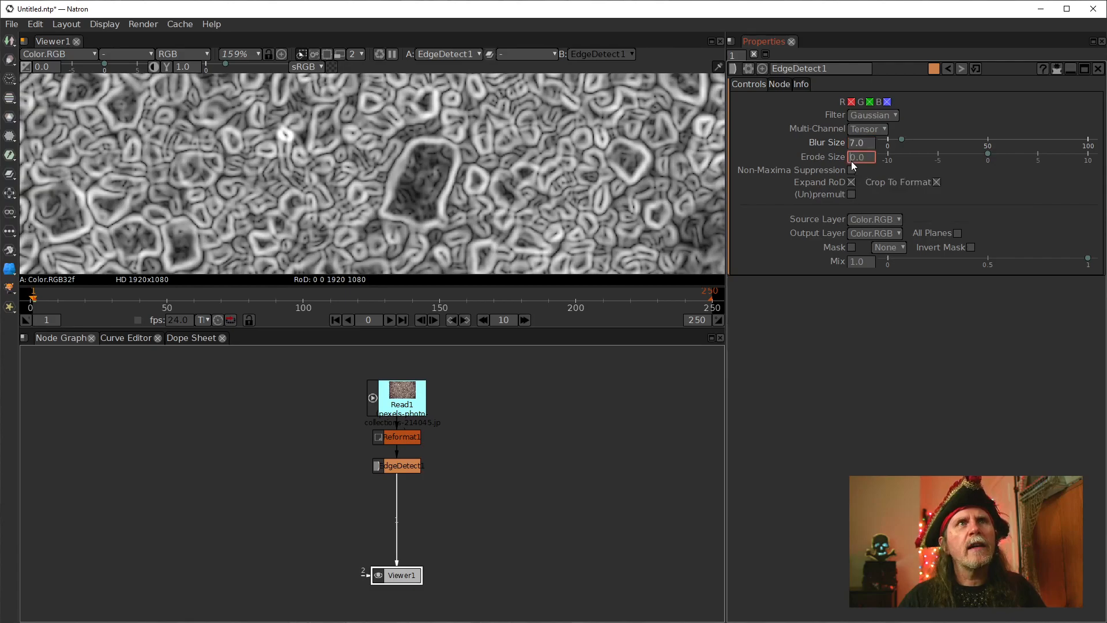
{"action": "scroll", "coordinate": [850, 161], "scroll_direction": "down", "scroll_amount": 1}
{"action": "scroll", "coordinate": [850, 162], "scroll_direction": "up", "scroll_amount": 3}
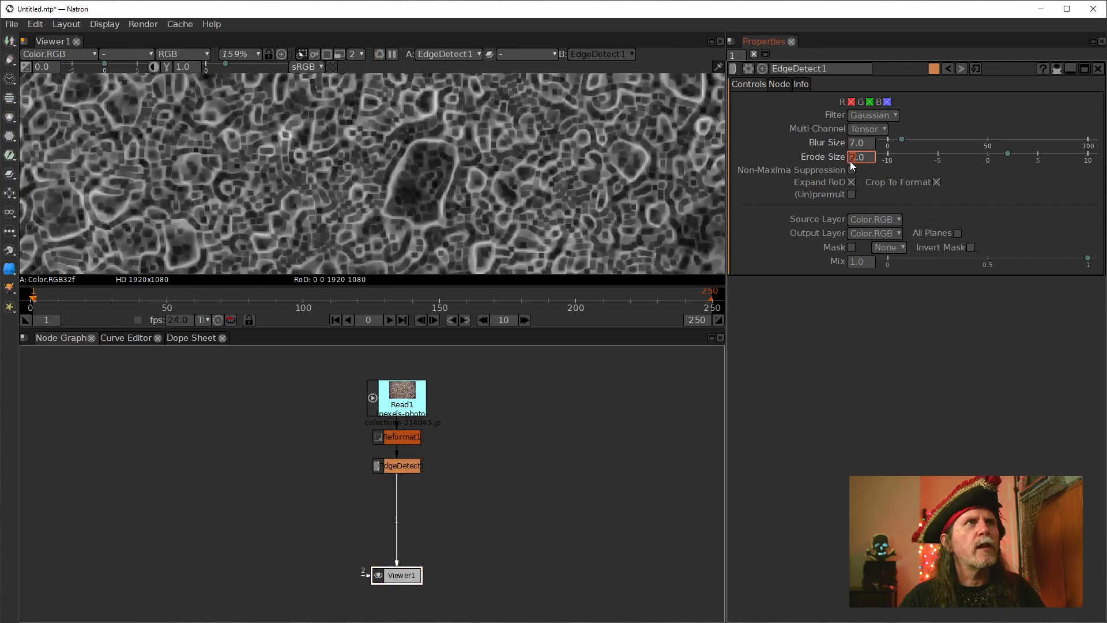
{"action": "scroll", "coordinate": [852, 162], "scroll_direction": "down", "scroll_amount": 4}
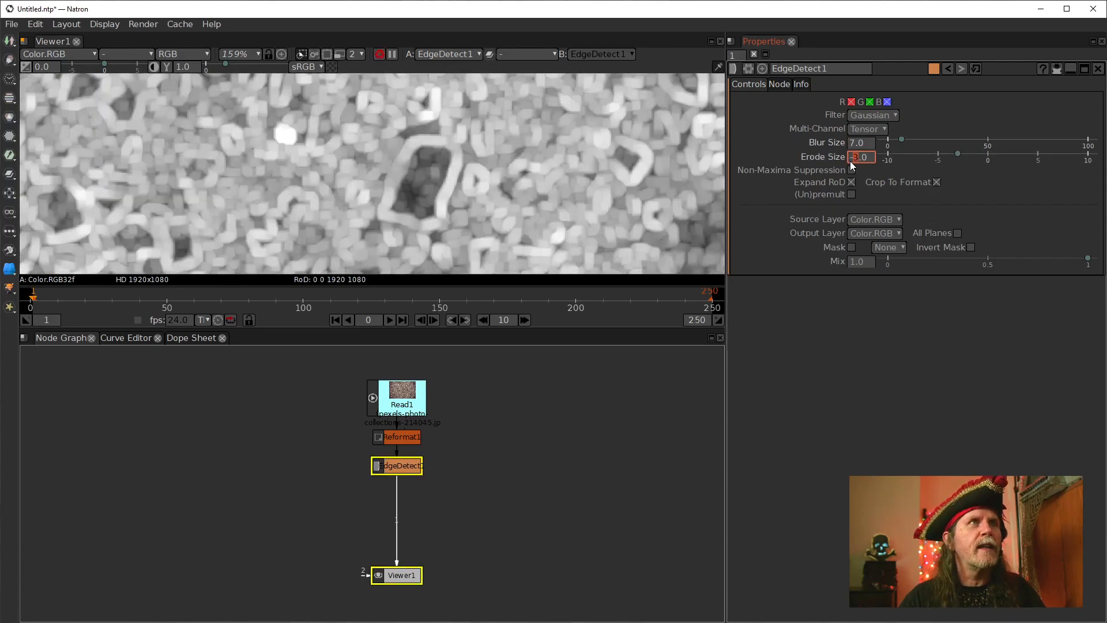
Step: Try EdgeDetect1 with Blur Size 0.0, raise Erode Size to 2.0, and raise Blur Size to 3.0
{"action": "scroll", "coordinate": [850, 143], "scroll_direction": "down", "scroll_amount": 6}
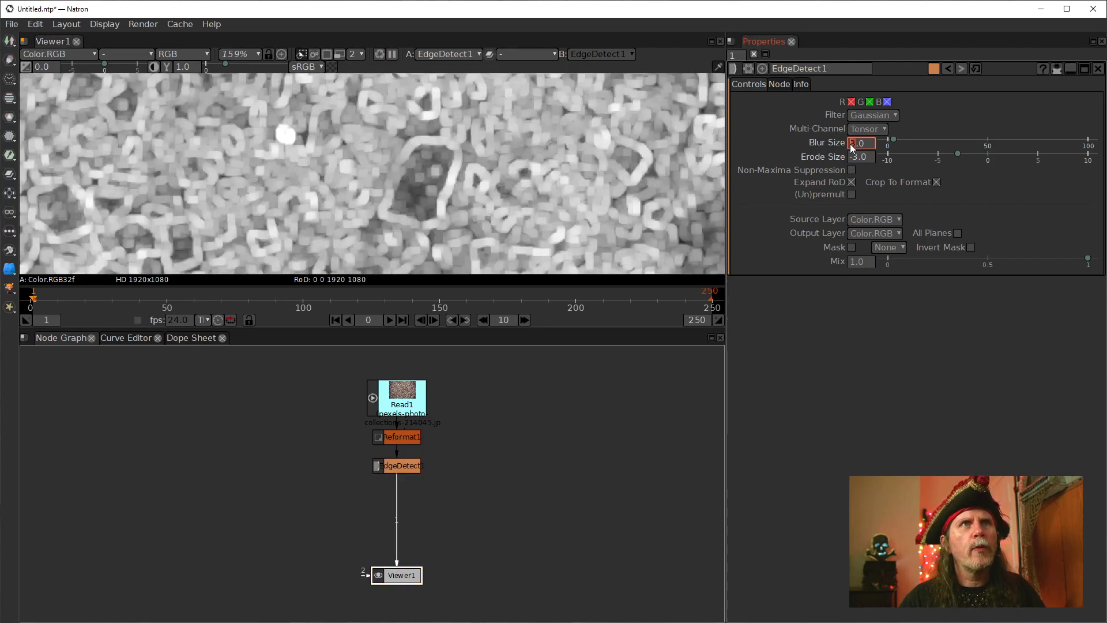
{"action": "scroll", "coordinate": [850, 143], "scroll_direction": "down", "scroll_amount": 1}
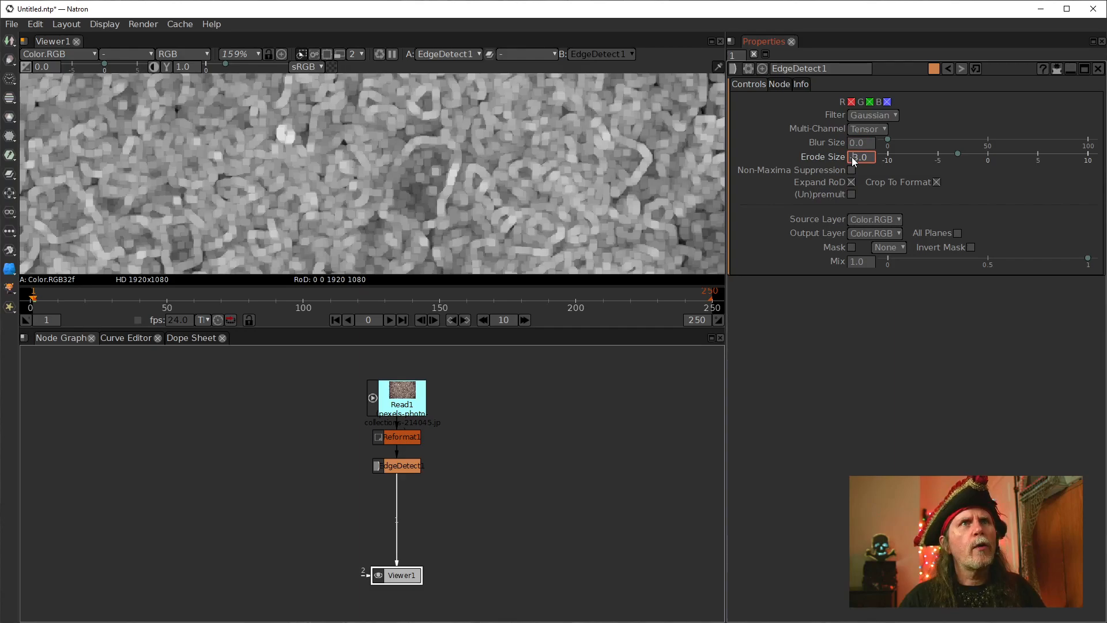
{"action": "scroll", "coordinate": [853, 156], "scroll_direction": "up", "scroll_amount": 4}
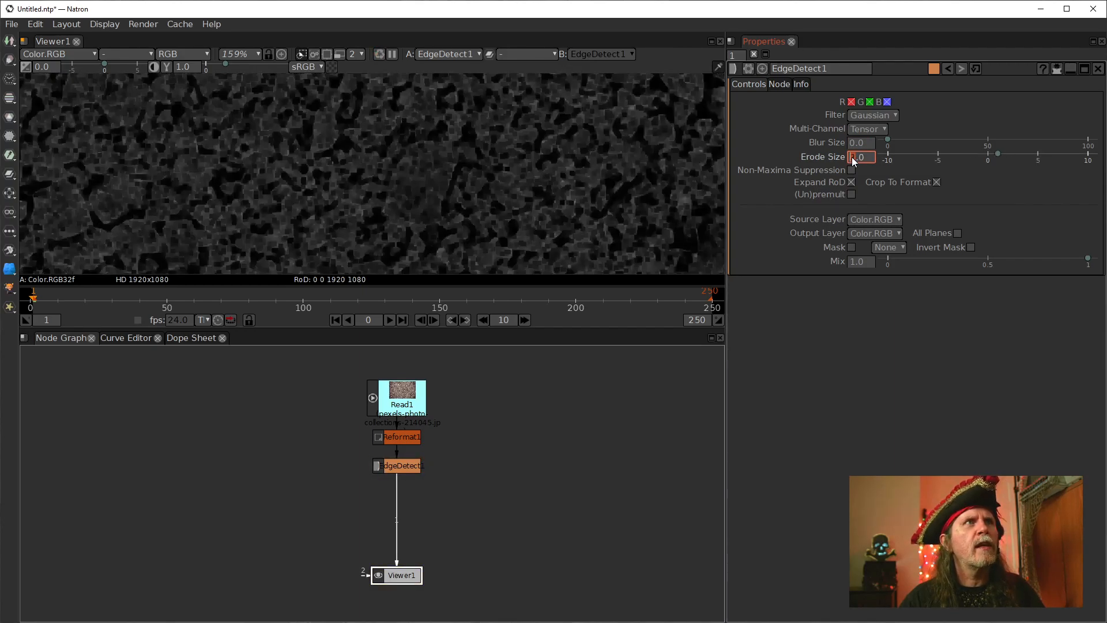
{"action": "scroll", "coordinate": [853, 157], "scroll_direction": "up", "scroll_amount": 1}
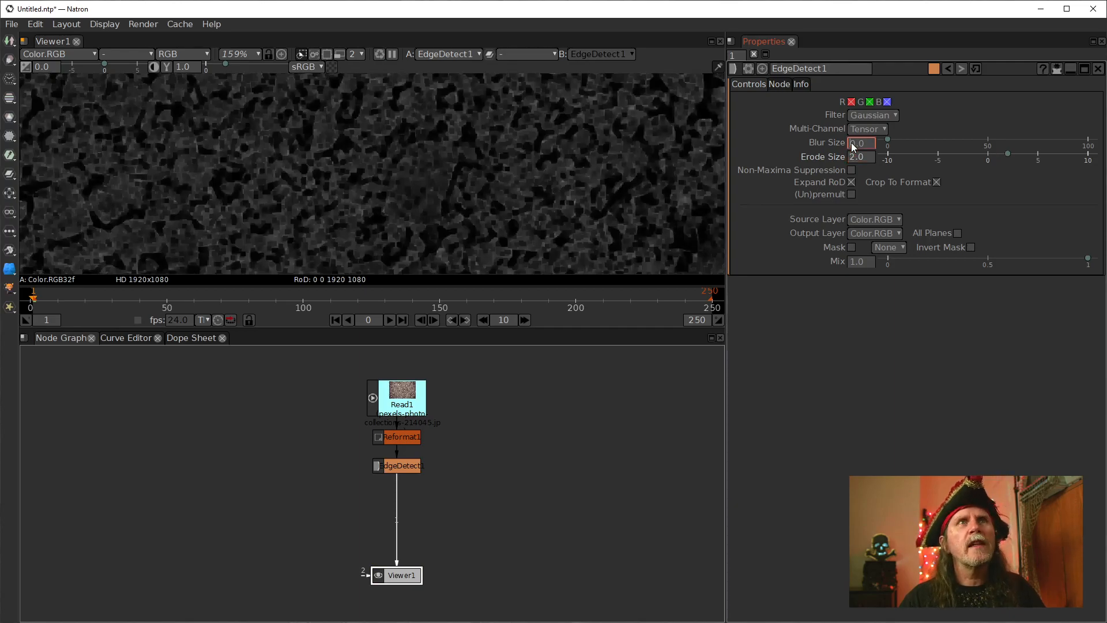
{"action": "scroll", "coordinate": [851, 143], "scroll_direction": "up", "scroll_amount": 3}
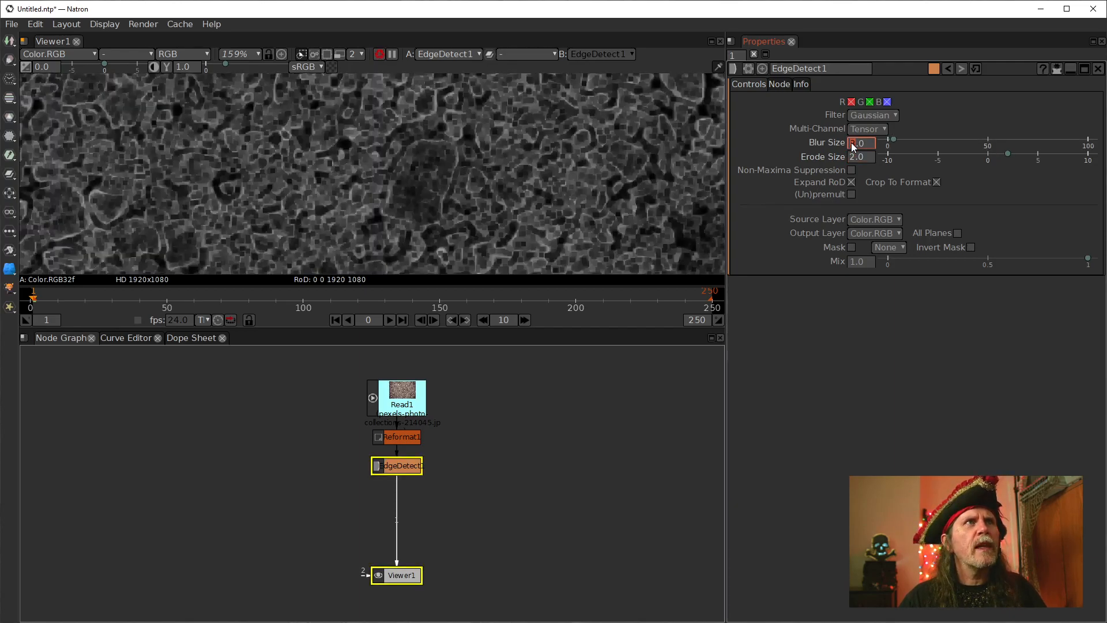
{"action": "scroll", "coordinate": [851, 143], "scroll_direction": "up", "scroll_amount": 1}
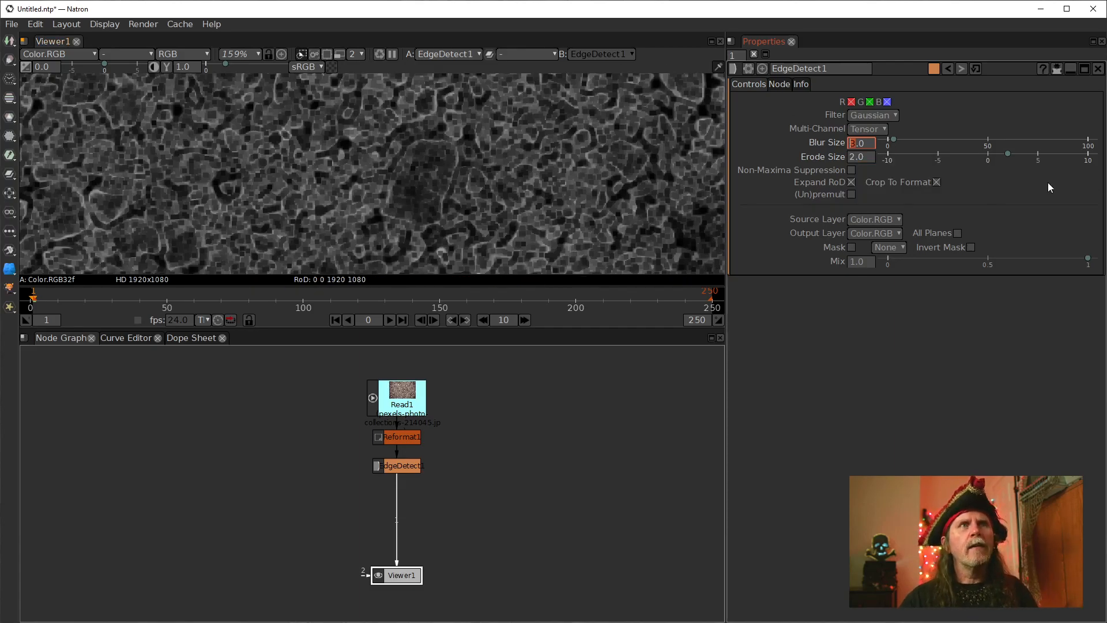
Step: Reset EdgeDetect1's Blur Size and Erode Size to their defaults
{"action": "right_click", "coordinate": [859, 149]}
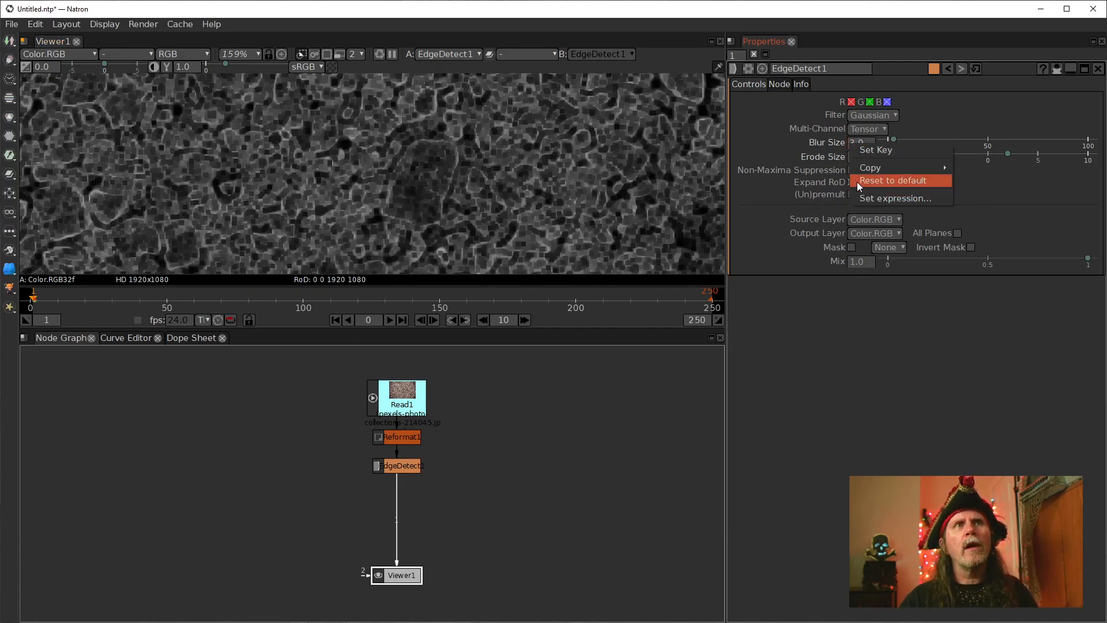
{"action": "left_click", "coordinate": [857, 182]}
{"action": "right_click", "coordinate": [861, 157]}
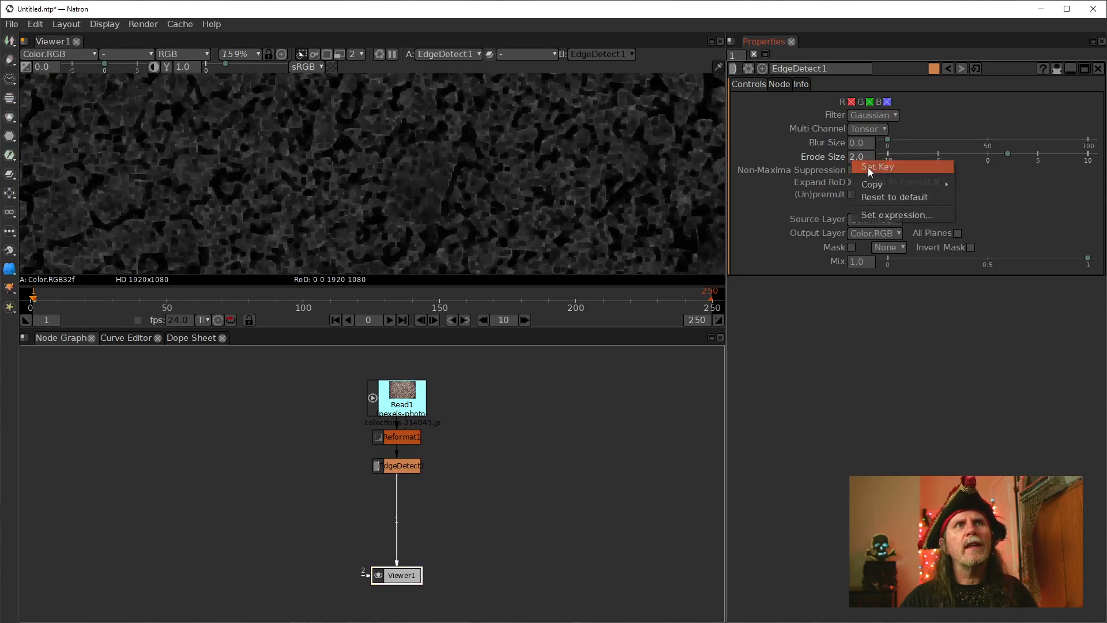
{"action": "left_click", "coordinate": [867, 200]}
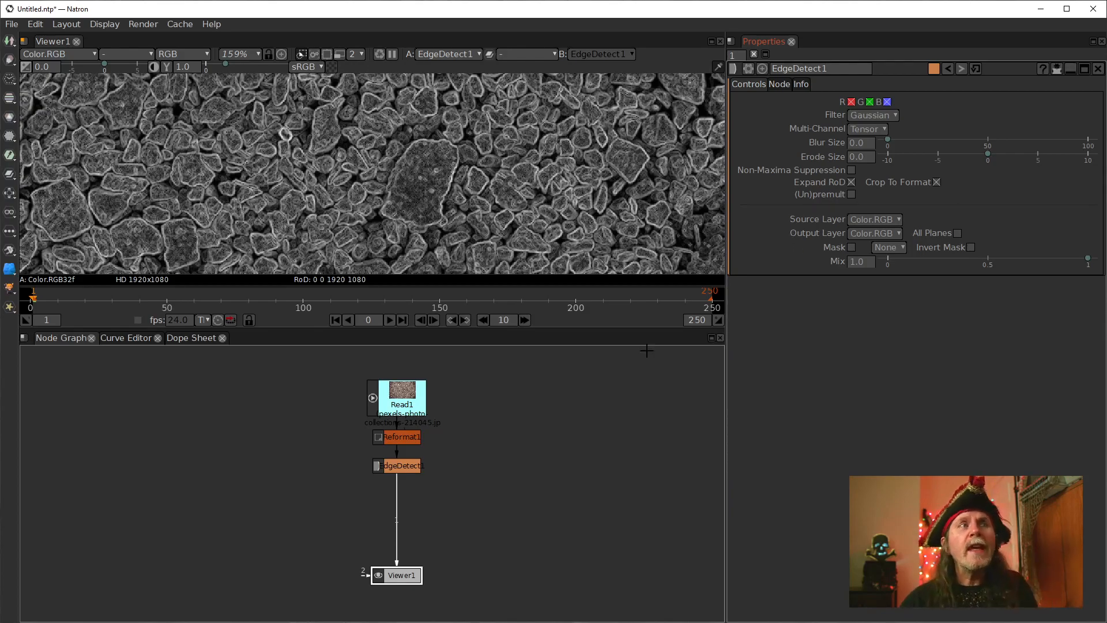
Step: Insert a Clamp node after EdgeDetect1 and enable its MinClampTo and MaxClampTo options
{"action": "left_click", "coordinate": [407, 466]}
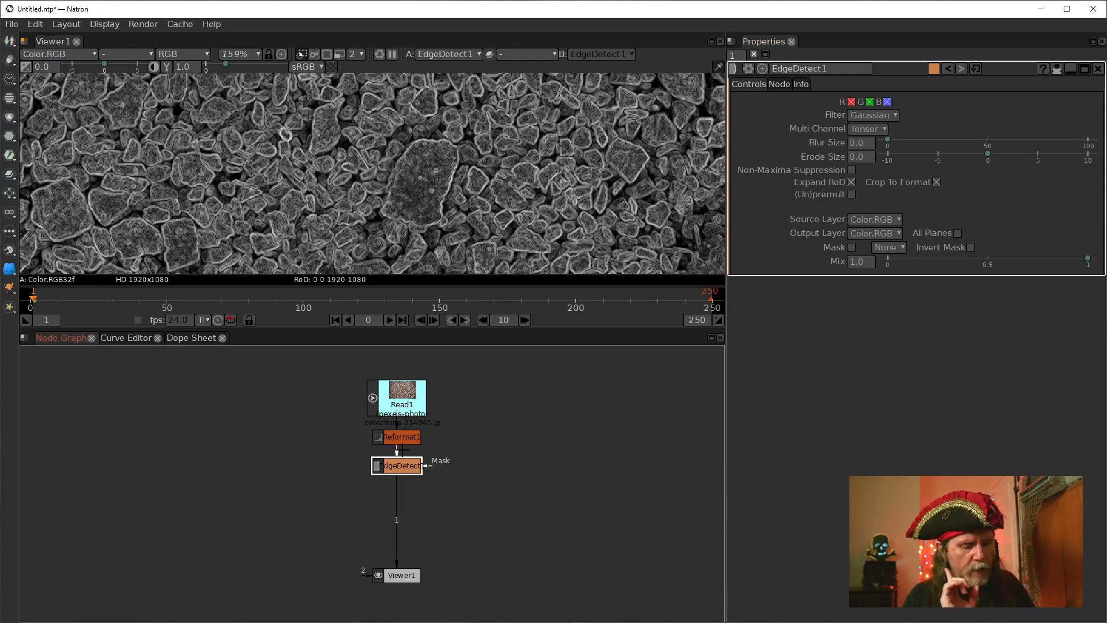
{"action": "key", "text": "Tab"}
{"action": "type", "text": "cl"}
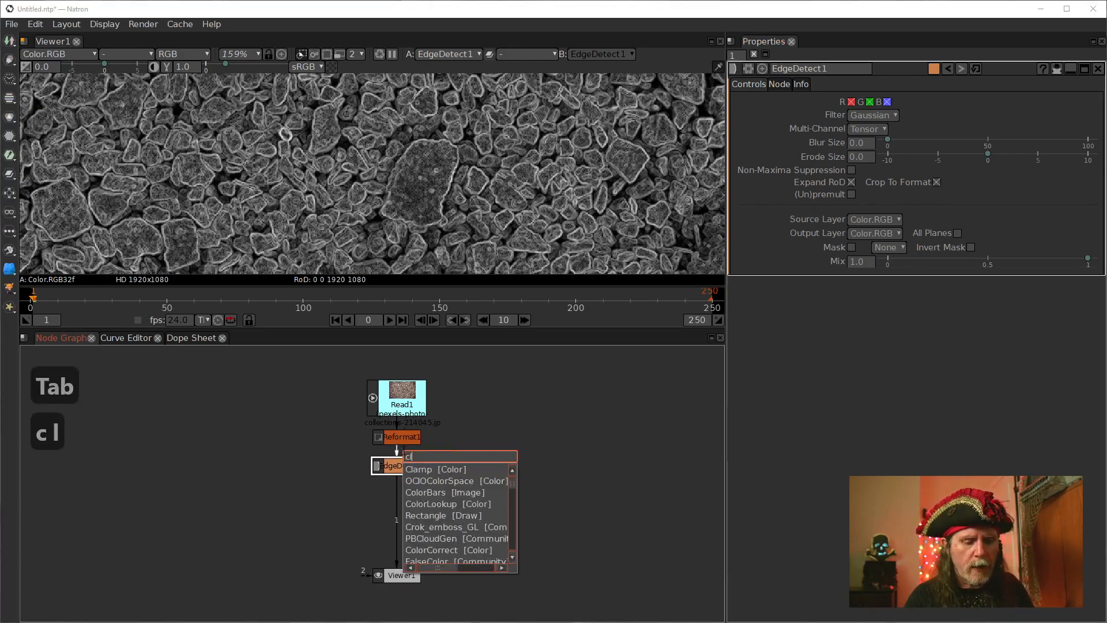
{"action": "type", "text": "amp"}
{"action": "key", "text": "Down"}
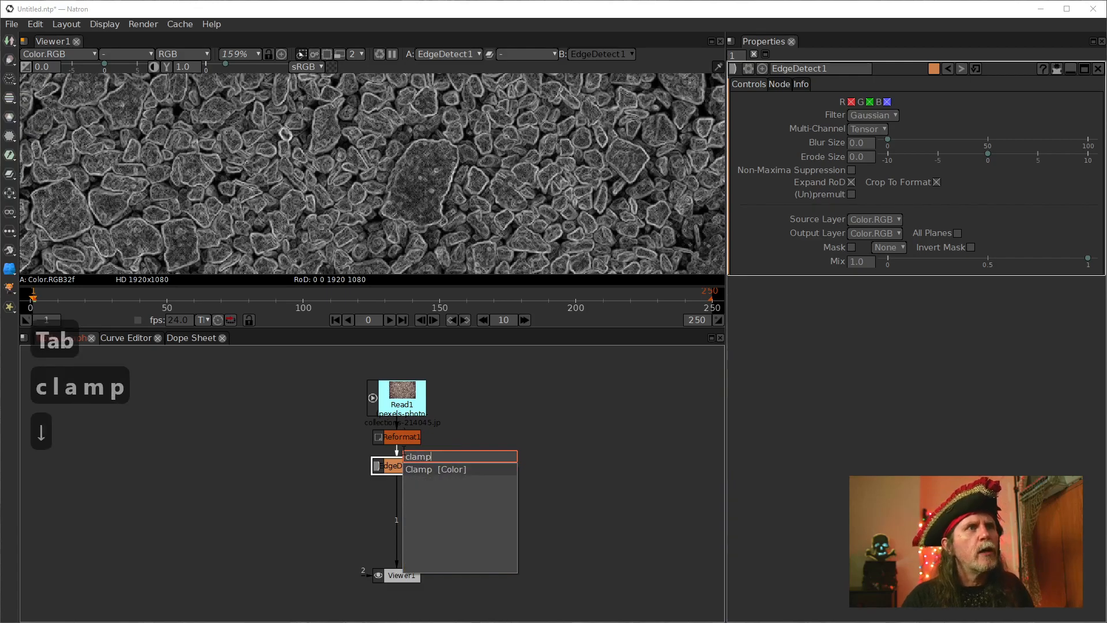
{"action": "key", "text": "Return"}
{"action": "left_click", "coordinate": [1054, 143]}
{"action": "left_click", "coordinate": [1058, 157]}
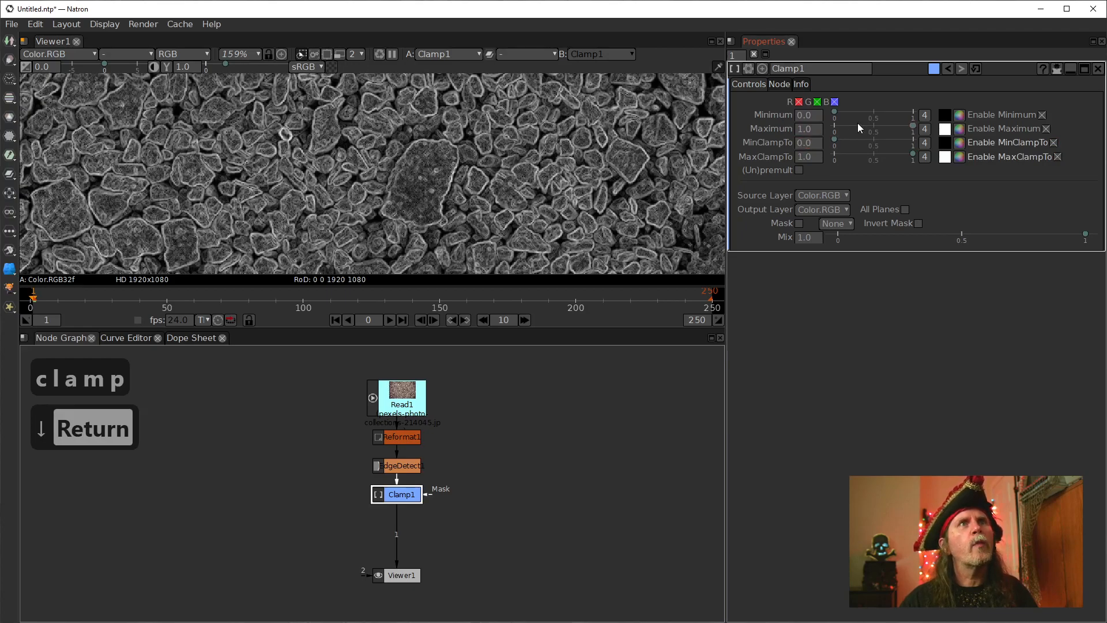
Step: Try Minimum values on Clamp1 from 1.0 down to 0.1 to isolate the stone edges
{"action": "left_click", "coordinate": [809, 161]}
{"action": "left_click", "coordinate": [805, 144]}
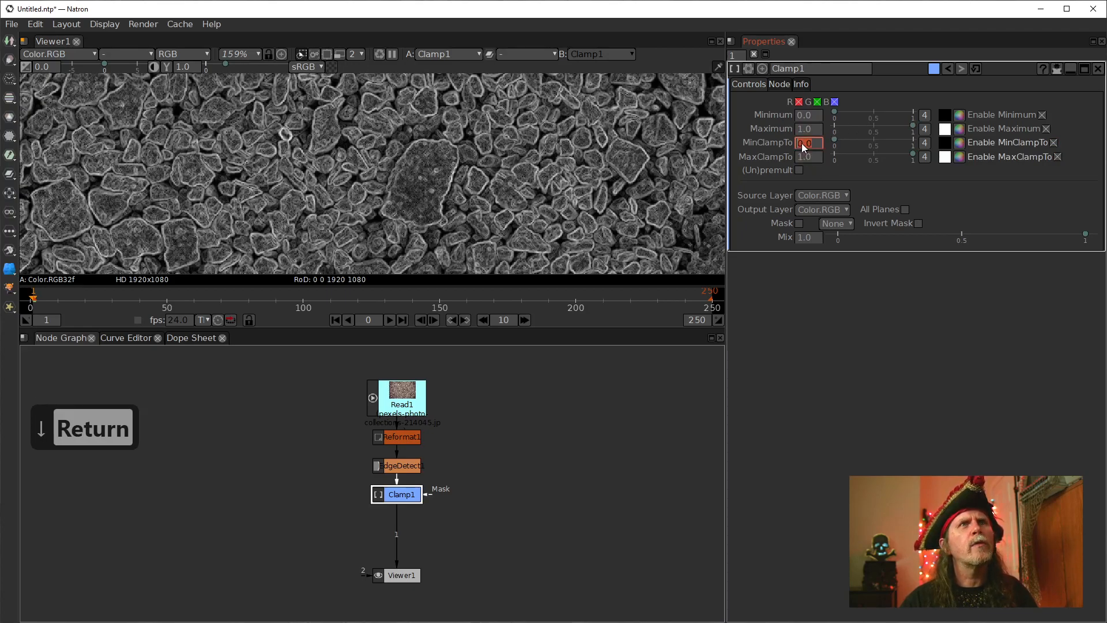
{"action": "left_click", "coordinate": [799, 118]}
{"action": "scroll", "coordinate": [797, 120], "scroll_direction": "up", "scroll_amount": 1}
{"action": "scroll", "coordinate": [797, 120], "scroll_direction": "down", "scroll_amount": 2}
{"action": "scroll", "coordinate": [803, 120], "scroll_direction": "up", "scroll_amount": 2}
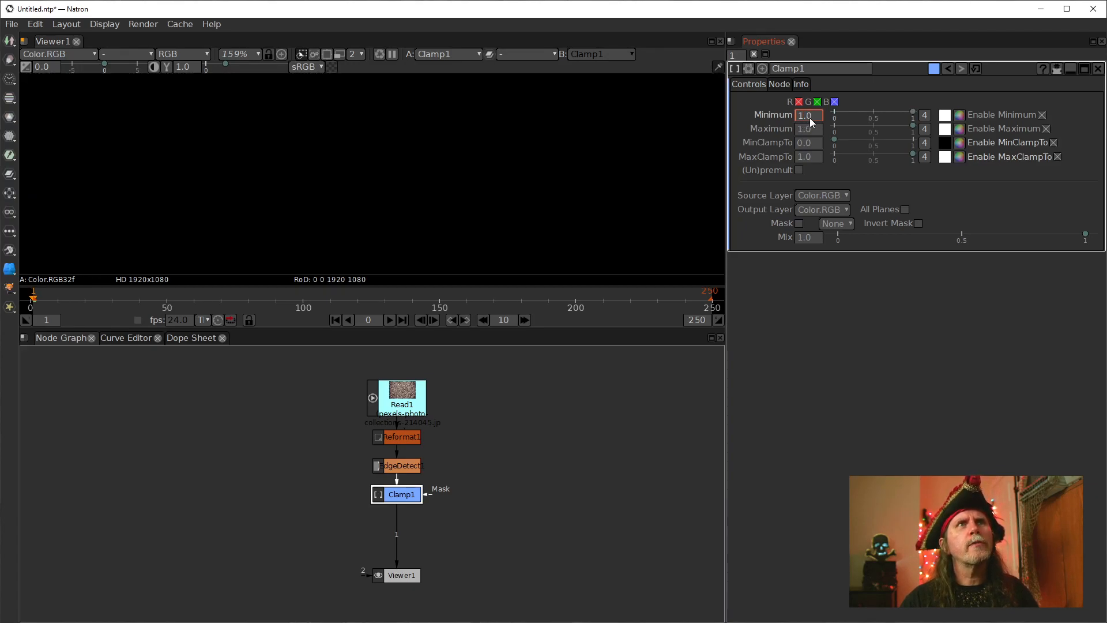
{"action": "scroll", "coordinate": [809, 120], "scroll_direction": "down", "scroll_amount": 6}
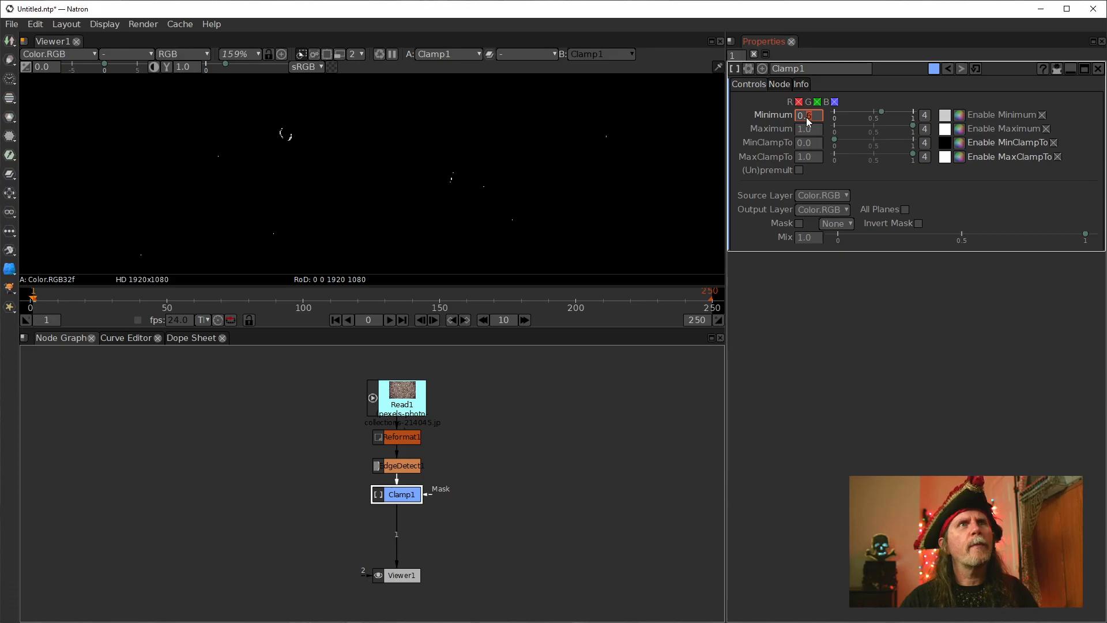
{"action": "scroll", "coordinate": [809, 120], "scroll_direction": "down", "scroll_amount": 3}
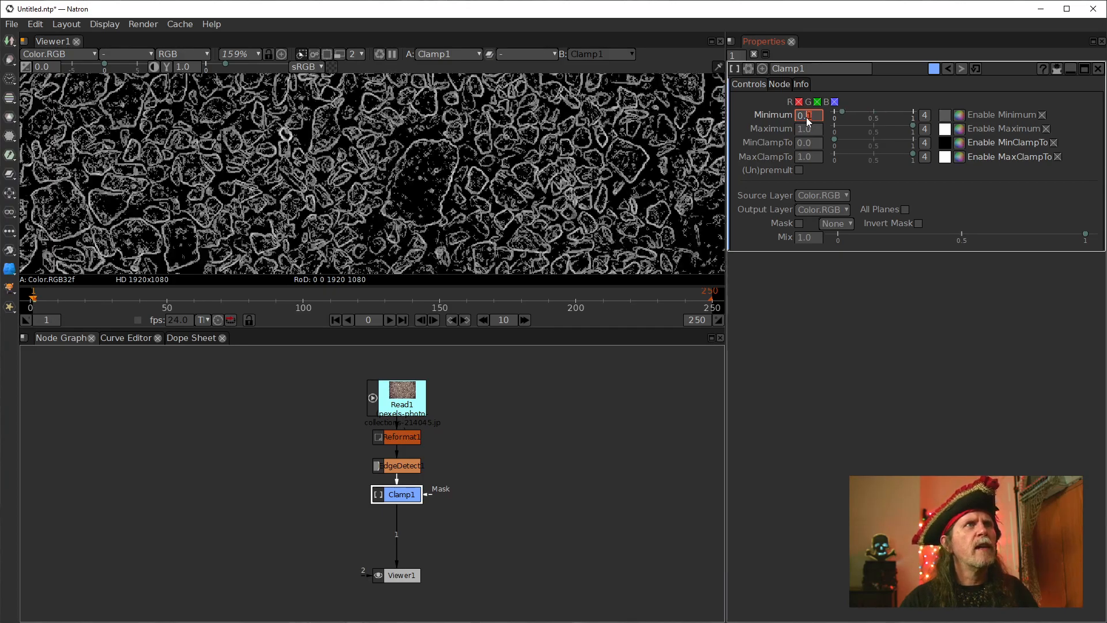
{"action": "scroll", "coordinate": [807, 118], "scroll_direction": "down", "scroll_amount": 1}
{"action": "scroll", "coordinate": [806, 117], "scroll_direction": "up", "scroll_amount": 1}
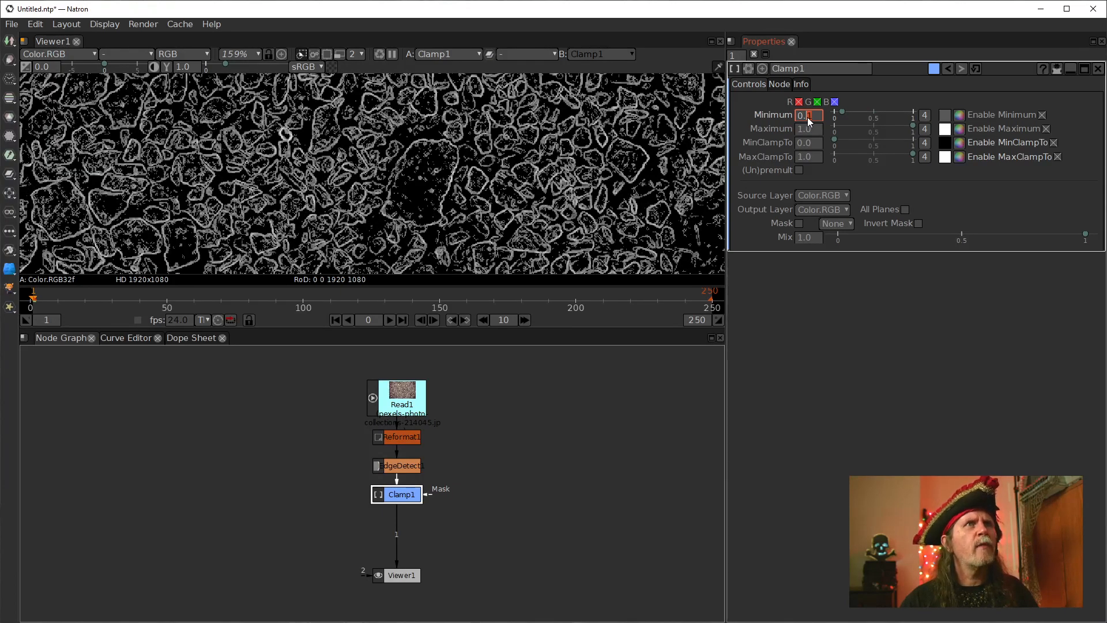
Step: Set Clamp1's Minimum to 0.2
{"action": "left_click_drag", "start_coordinate": [597, 203], "coordinate": [589, 202]}
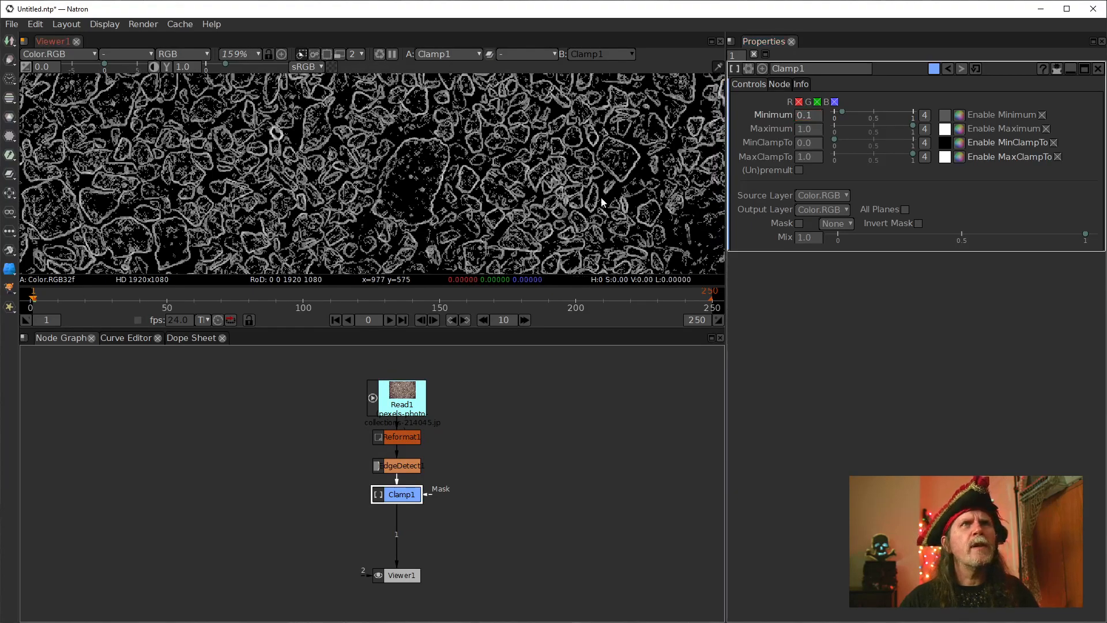
{"action": "left_click", "coordinate": [810, 118]}
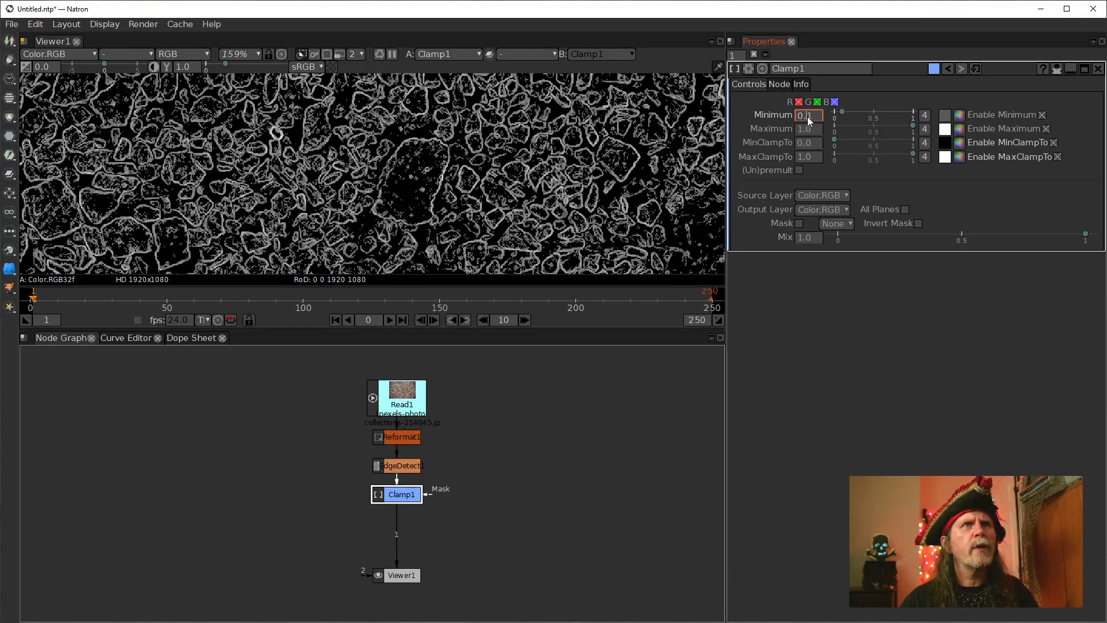
{"action": "scroll", "coordinate": [811, 120], "scroll_direction": "up", "scroll_amount": 1}
{"action": "scroll", "coordinate": [809, 120], "scroll_direction": "down", "scroll_amount": 1}
{"action": "scroll", "coordinate": [809, 120], "scroll_direction": "up", "scroll_amount": 1}
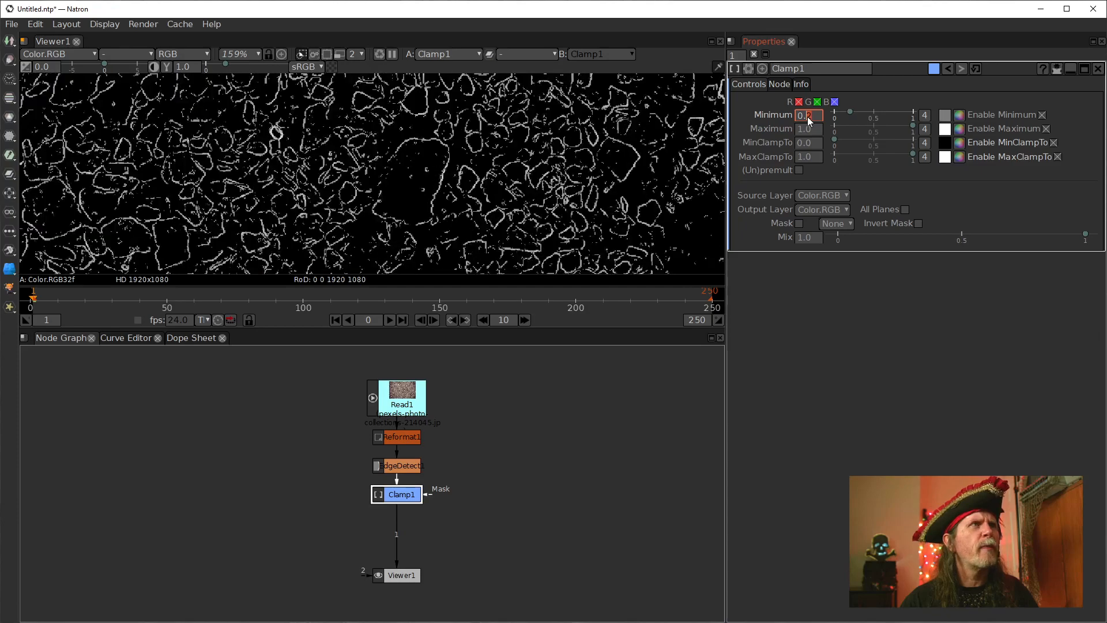
Step: Lower Clamp1's Maximum to 0.2 so the stone edges turn pure white on black
{"action": "left_click_drag", "start_coordinate": [398, 191], "coordinate": [613, 163]}
{"action": "left_click_drag", "start_coordinate": [288, 219], "coordinate": [247, 193]}
{"action": "left_click_drag", "start_coordinate": [458, 183], "coordinate": [309, 193]}
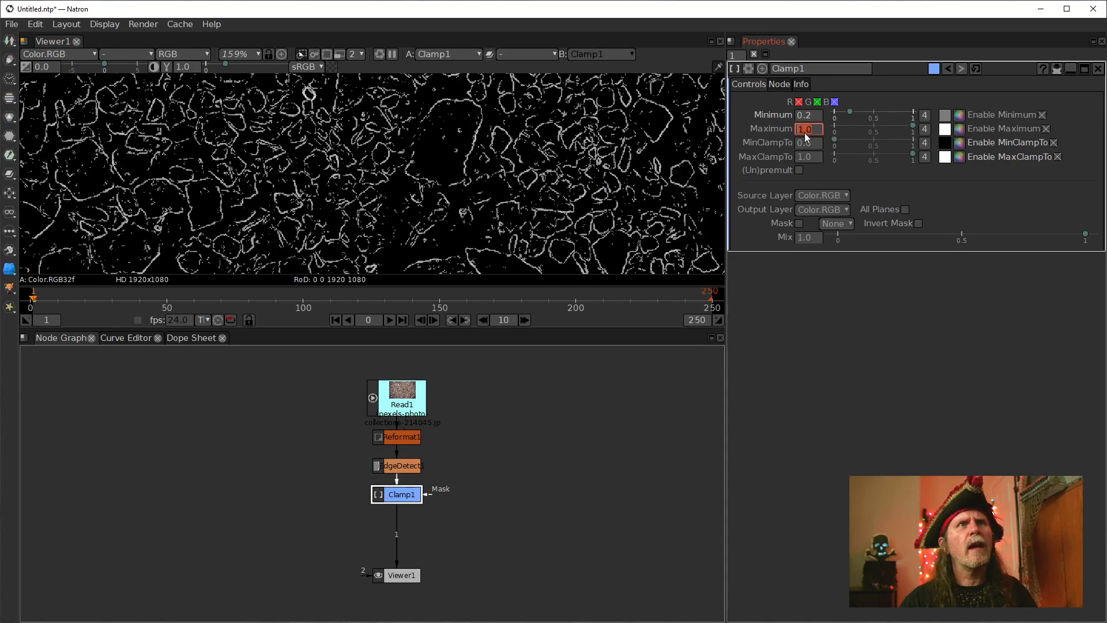
{"action": "scroll", "coordinate": [805, 131], "scroll_direction": "down", "scroll_amount": 4}
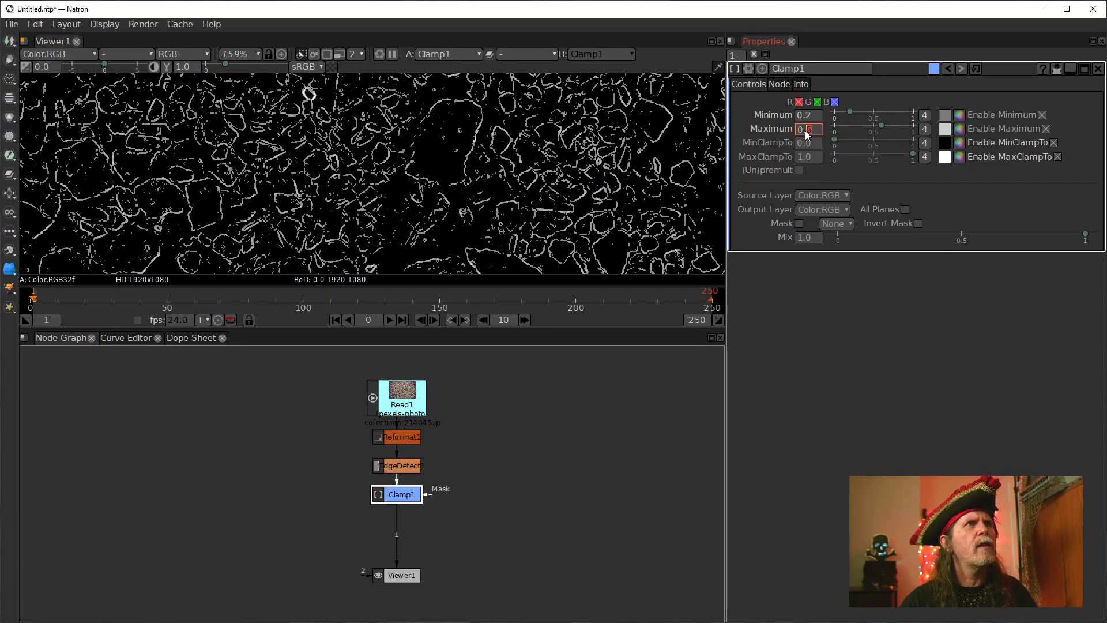
{"action": "scroll", "coordinate": [806, 130], "scroll_direction": "down", "scroll_amount": 4}
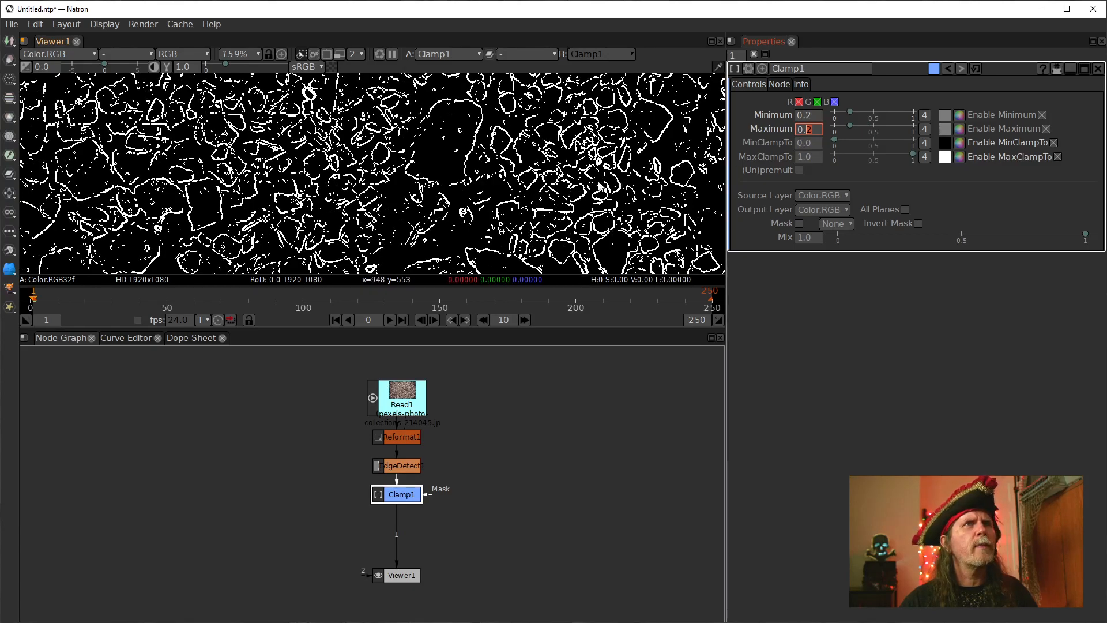
{"action": "scroll", "coordinate": [309, 183], "scroll_direction": "down", "scroll_amount": 6}
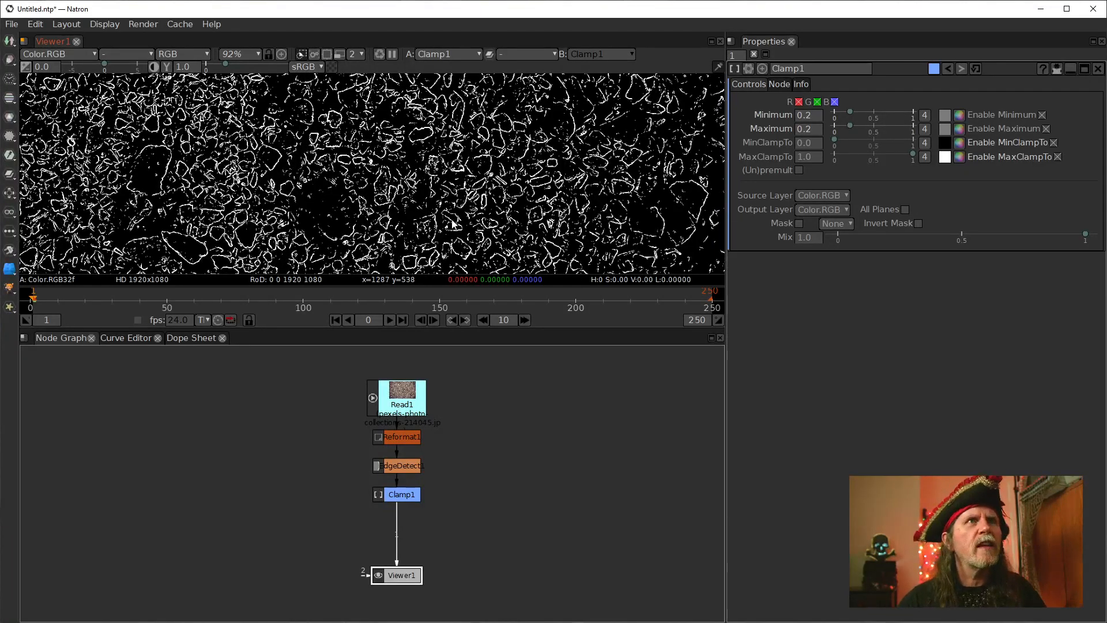
Step: Move EdgeDetect1 and Clamp1 away from the main node column and connect Viewer1 to EdgeDetect1
{"action": "left_click_drag", "start_coordinate": [330, 410], "coordinate": [289, 455]}
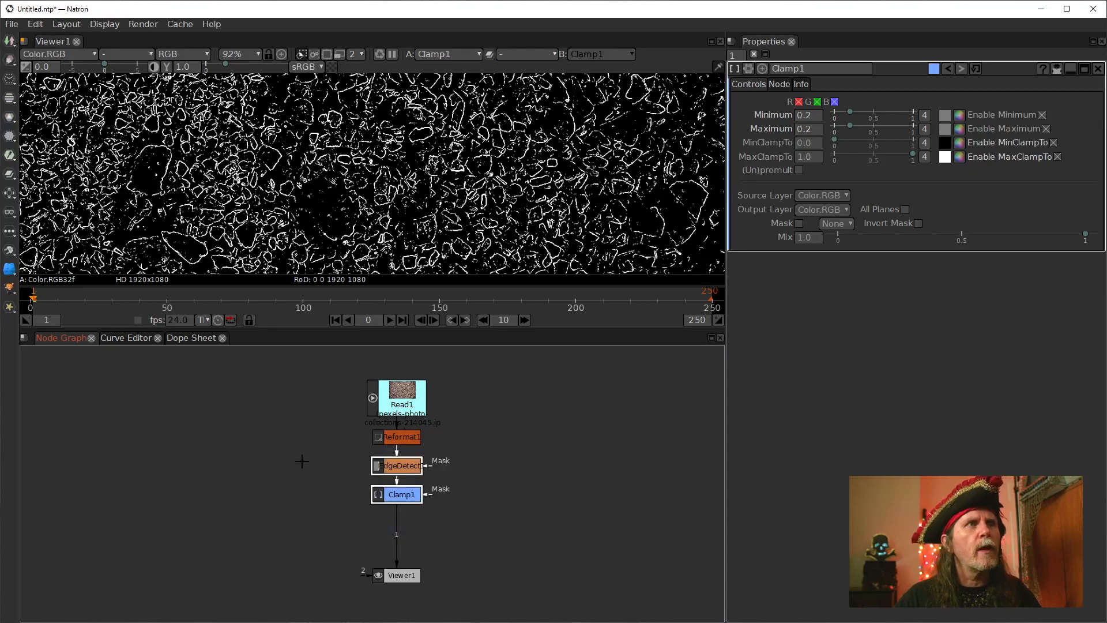
{"action": "left_click_drag", "start_coordinate": [375, 464], "coordinate": [95, 413]}
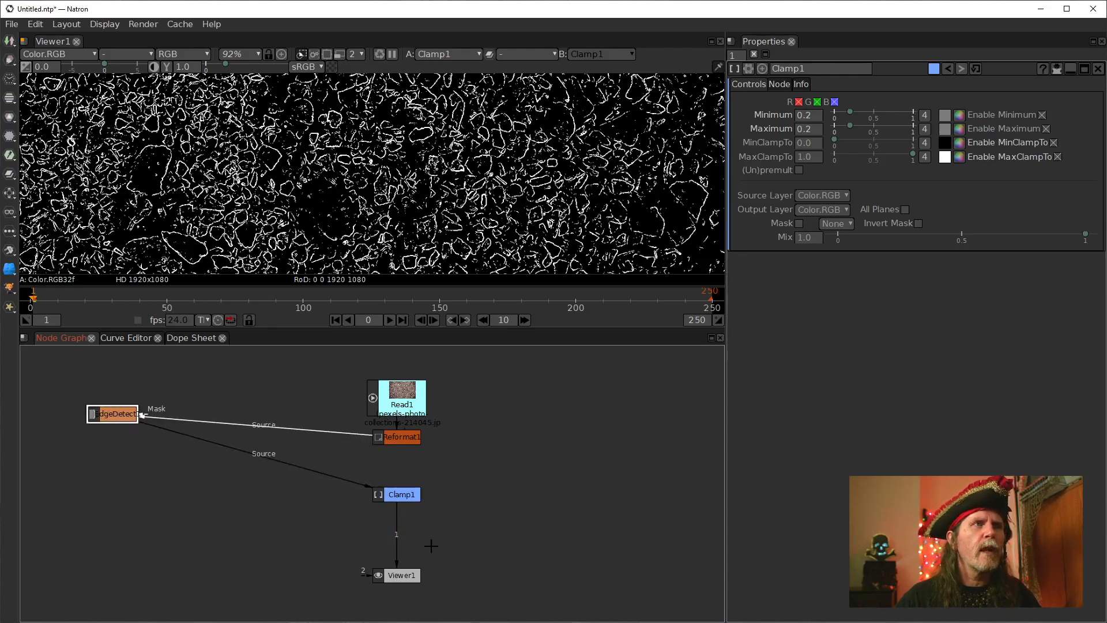
{"action": "left_click_drag", "start_coordinate": [402, 495], "coordinate": [40, 516]}
{"action": "left_click_drag", "start_coordinate": [112, 430], "coordinate": [145, 446]}
{"action": "key", "text": "1"}
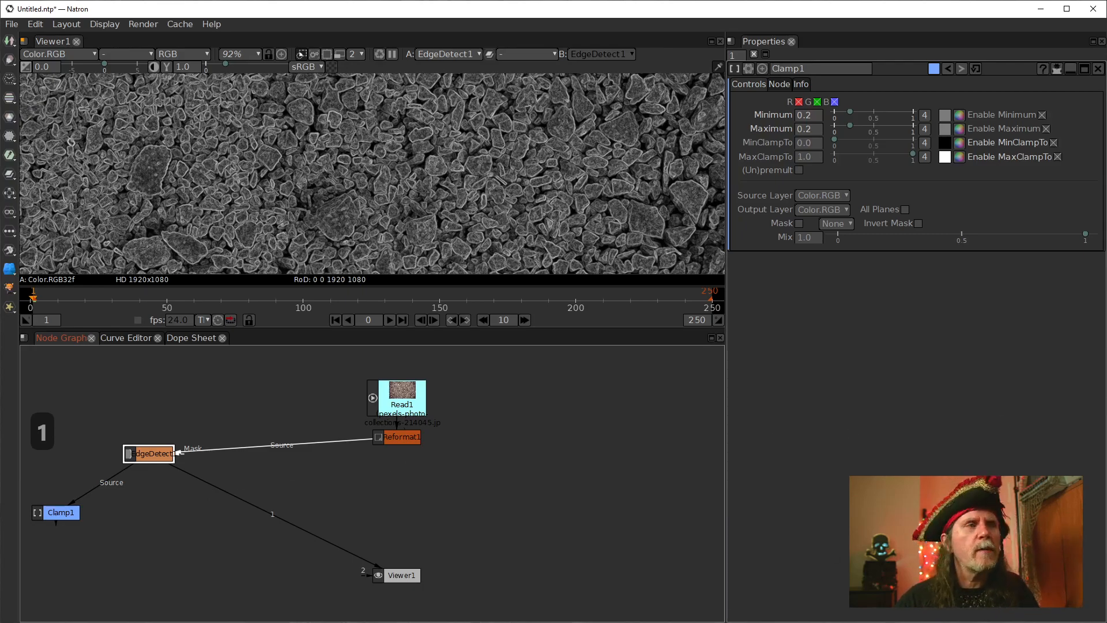
Step: Switch to the open embossing_live_001.ntp project
{"action": "mouse_move", "coordinate": [393, 622]}
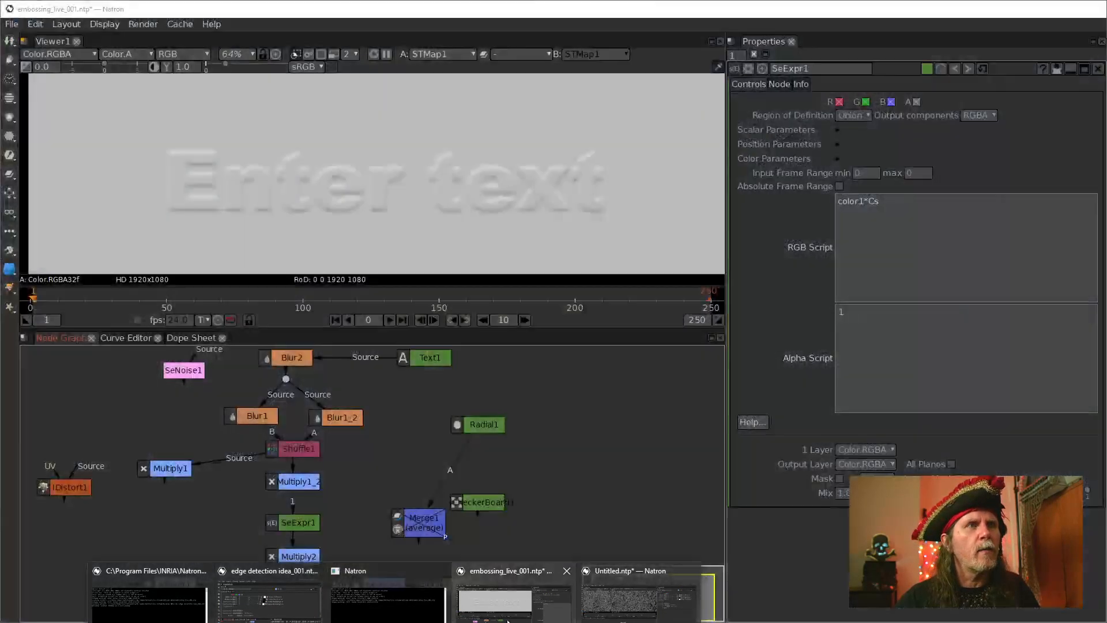
{"action": "left_click", "coordinate": [513, 603]}
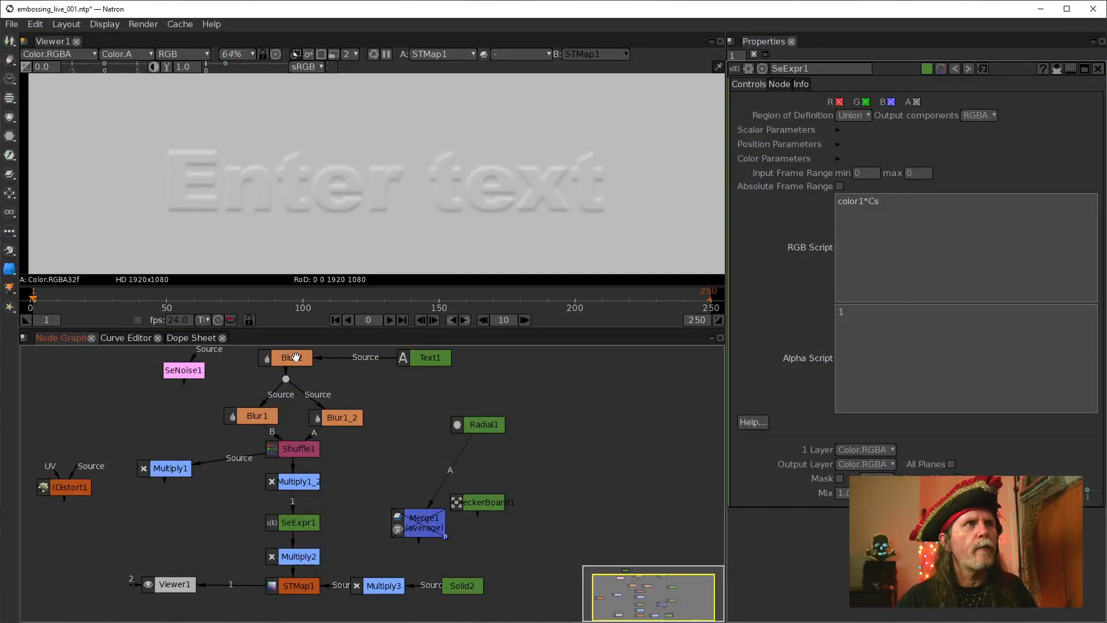
Step: Move Merge1 away from the embossing chain to the far side of Radial1 and nudge the dot below Blur2
{"action": "left_click_drag", "start_coordinate": [286, 379], "coordinate": [287, 387]}
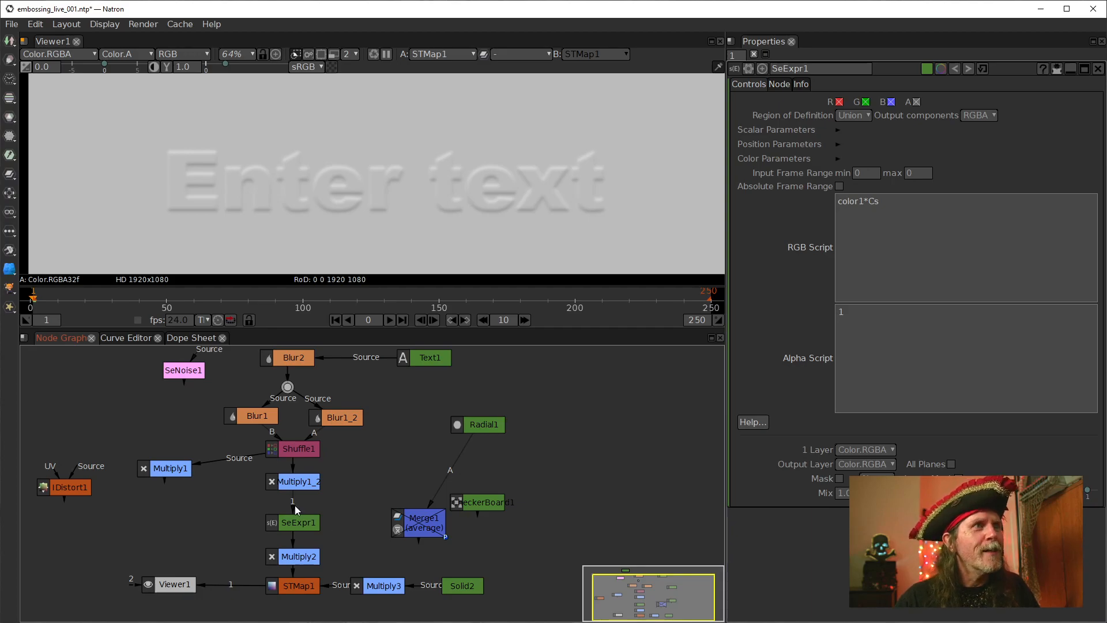
{"action": "left_click_drag", "start_coordinate": [421, 522], "coordinate": [577, 471]}
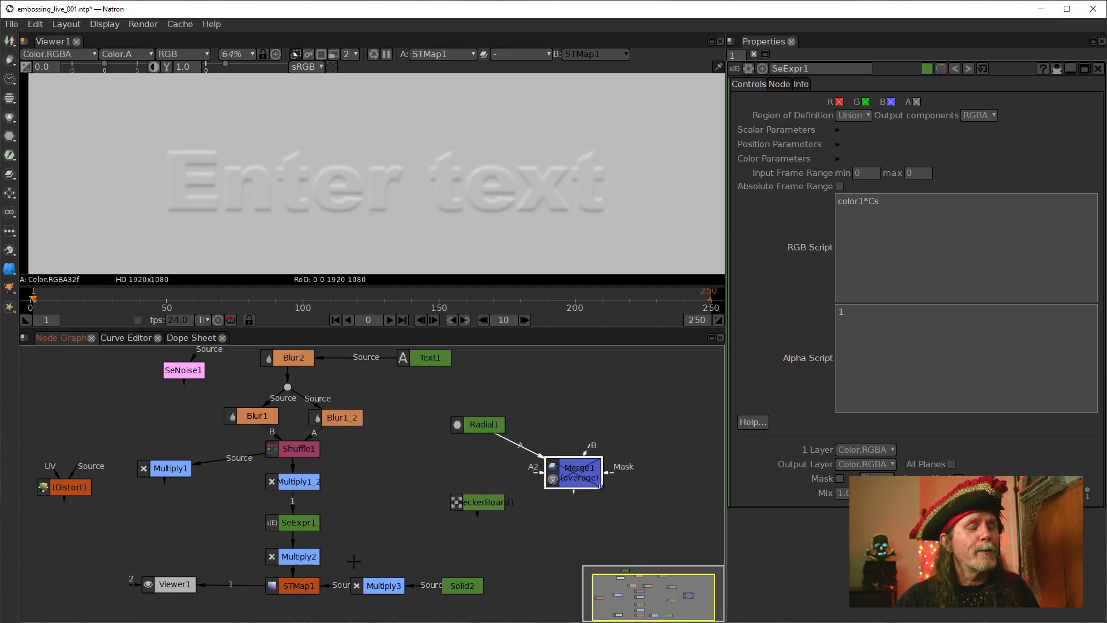
{"action": "left_click_drag", "start_coordinate": [214, 385], "coordinate": [276, 311]}
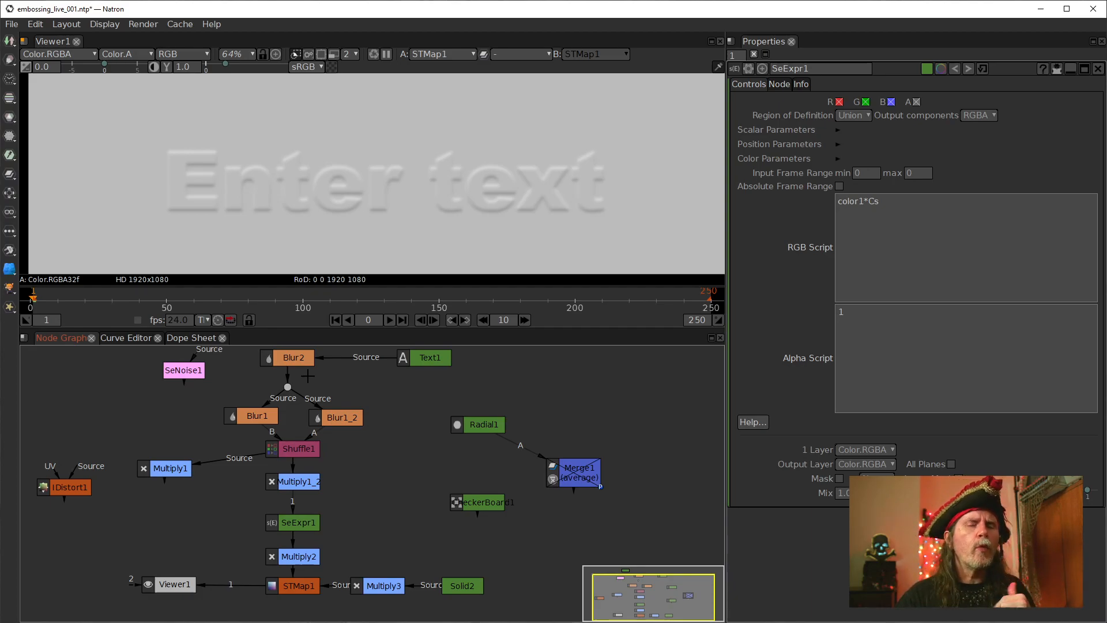
Step: Review SeExpr1's RGB script and the Blur2 node at the head of the embossing chain
{"action": "left_click", "coordinate": [294, 522]}
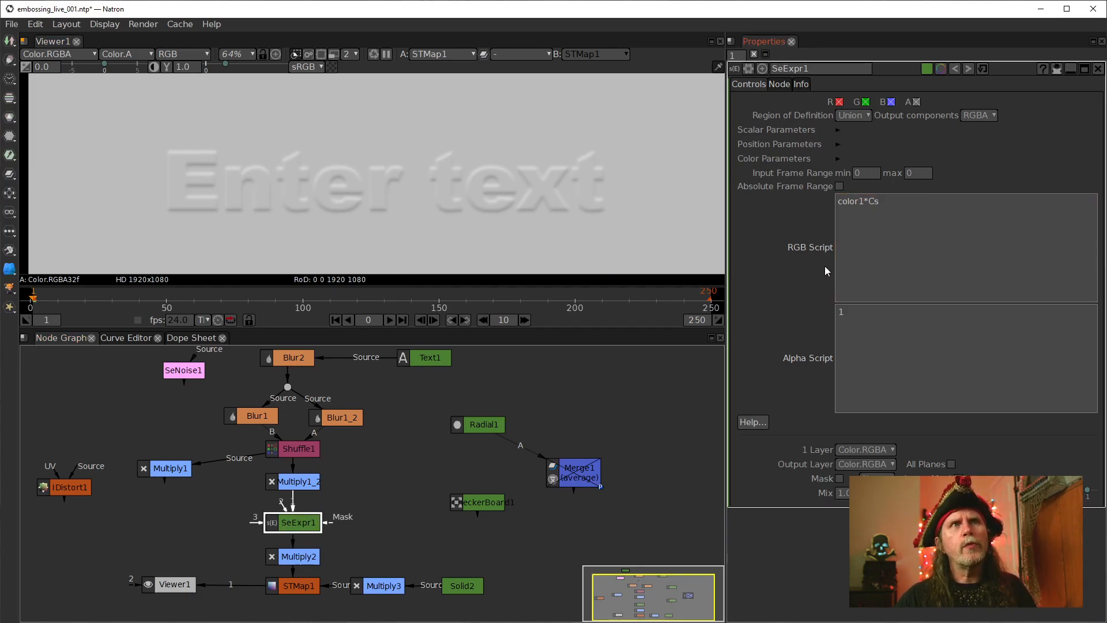
{"action": "mouse_move", "coordinate": [825, 265]}
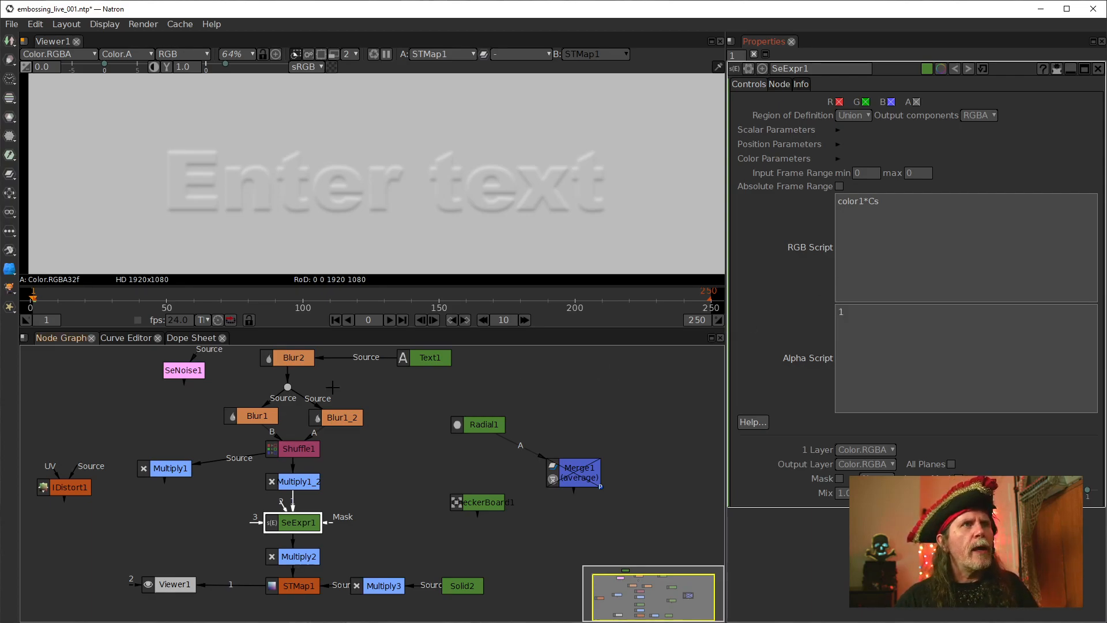
{"action": "left_click", "coordinate": [285, 357]}
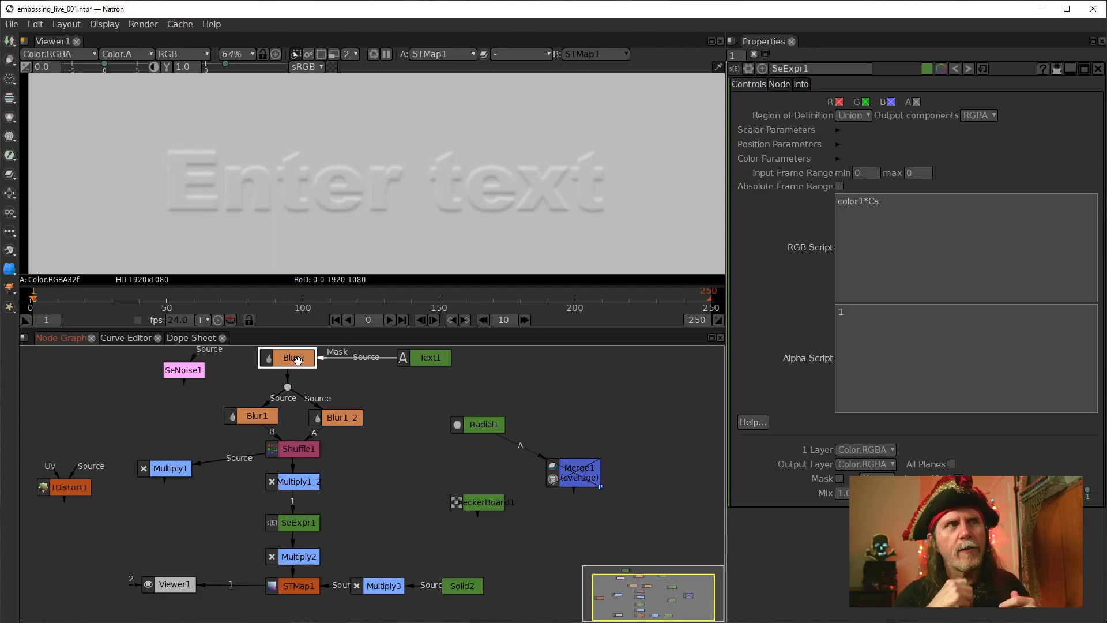
Step: Copy the embossing nodes from the dot above Blur1 and Blur1_2 down to STMap1, including Multiply3 and Solid2
{"action": "left_click_drag", "start_coordinate": [220, 373], "coordinate": [439, 620]}
{"action": "left_click", "coordinate": [465, 585], "text": "shift"}
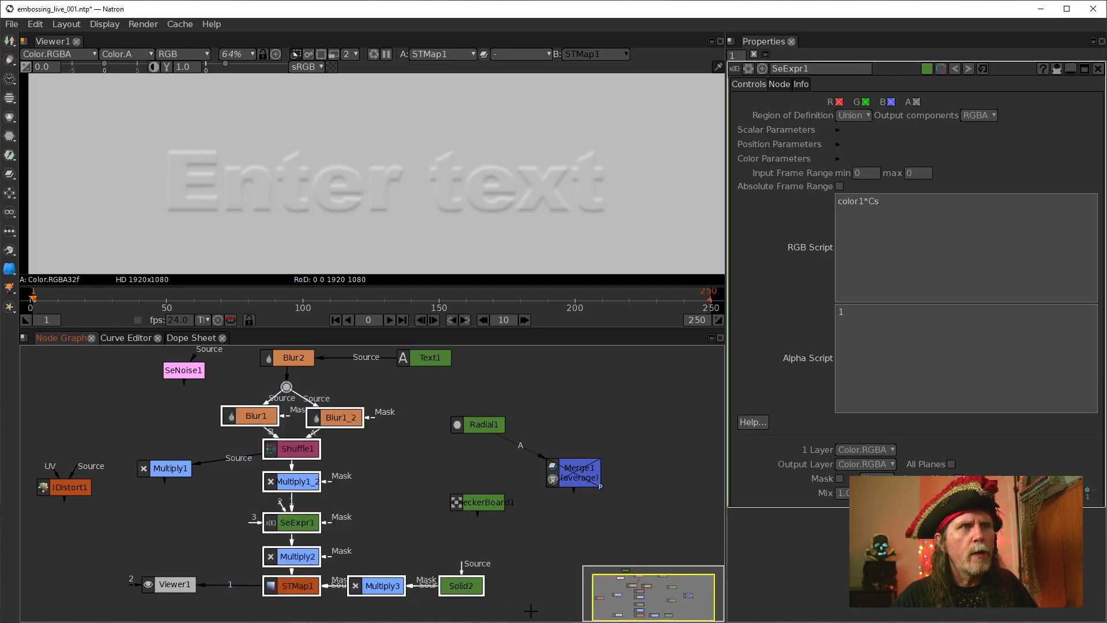
{"action": "key", "text": "ctrl"}
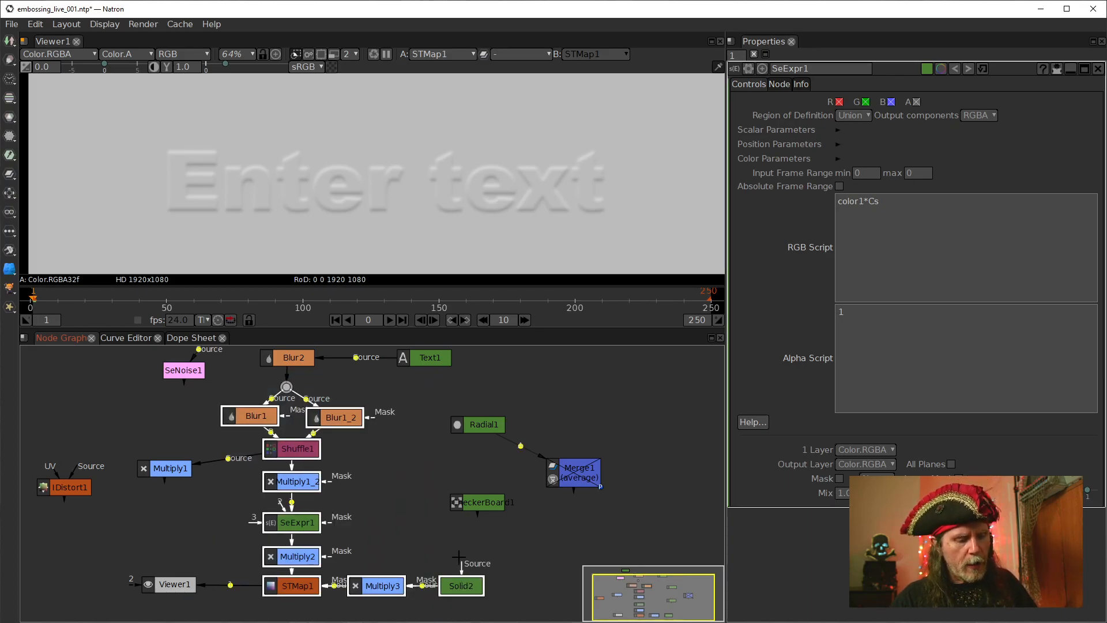
{"action": "key", "text": "ctrl+c"}
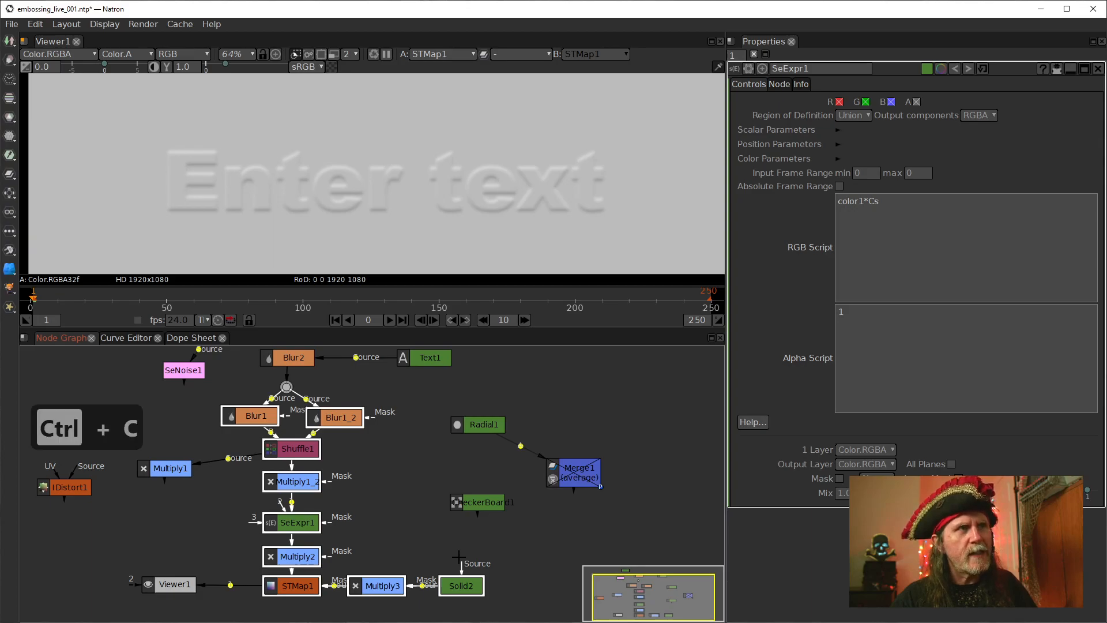
Step: Switch to the Untitled.ntp project and paste the copied embossing nodes into its node graph
{"action": "left_click", "coordinate": [395, 622]}
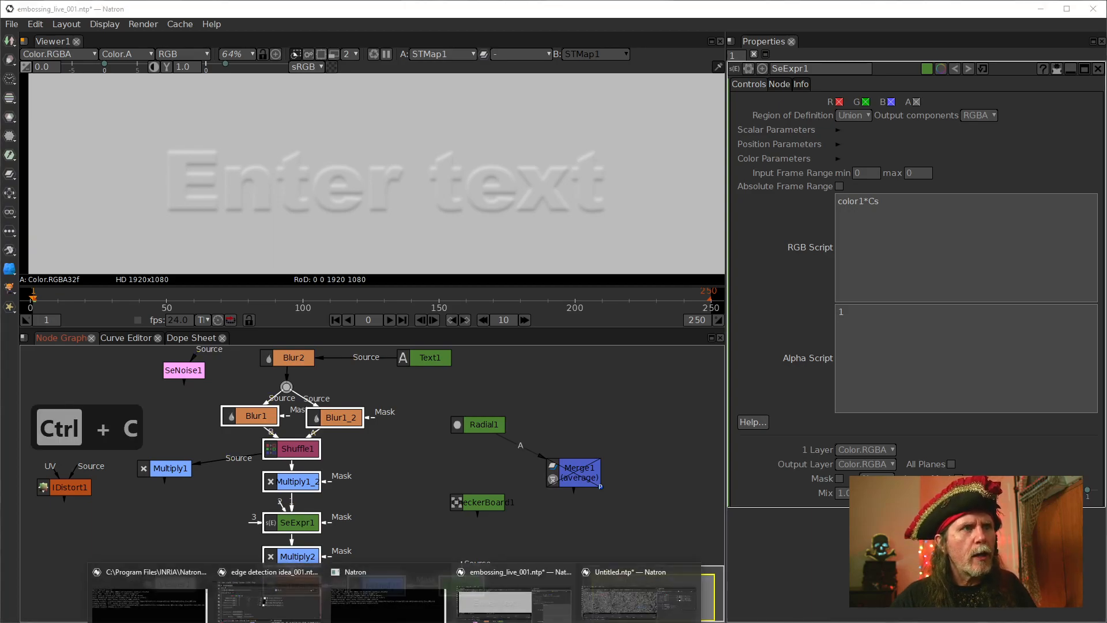
{"action": "left_click", "coordinate": [639, 597]}
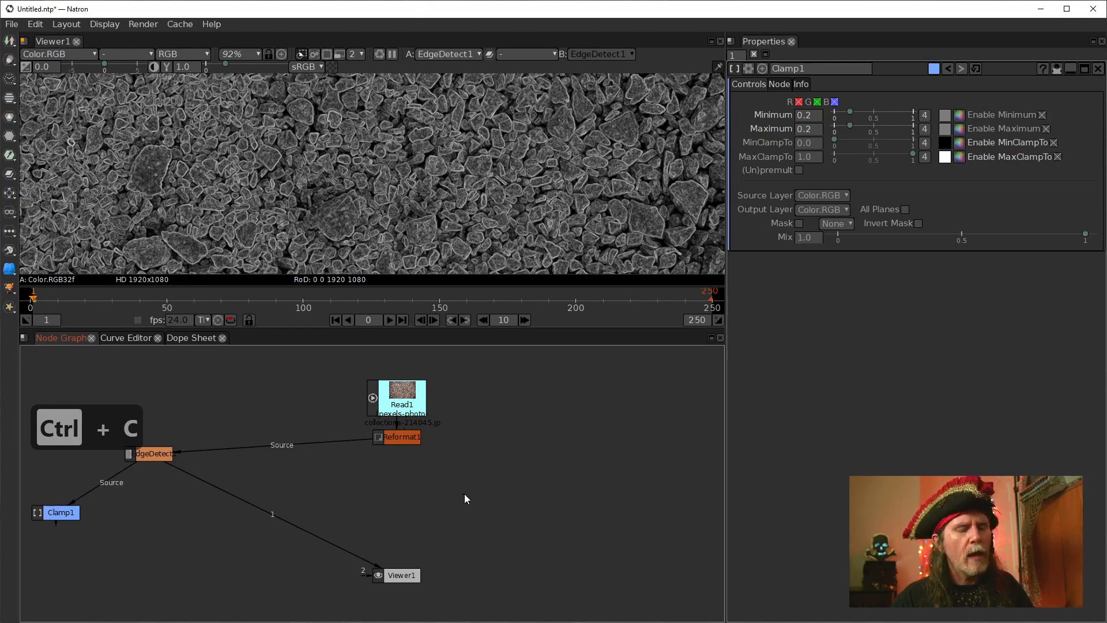
{"action": "key", "text": "ctrl+v"}
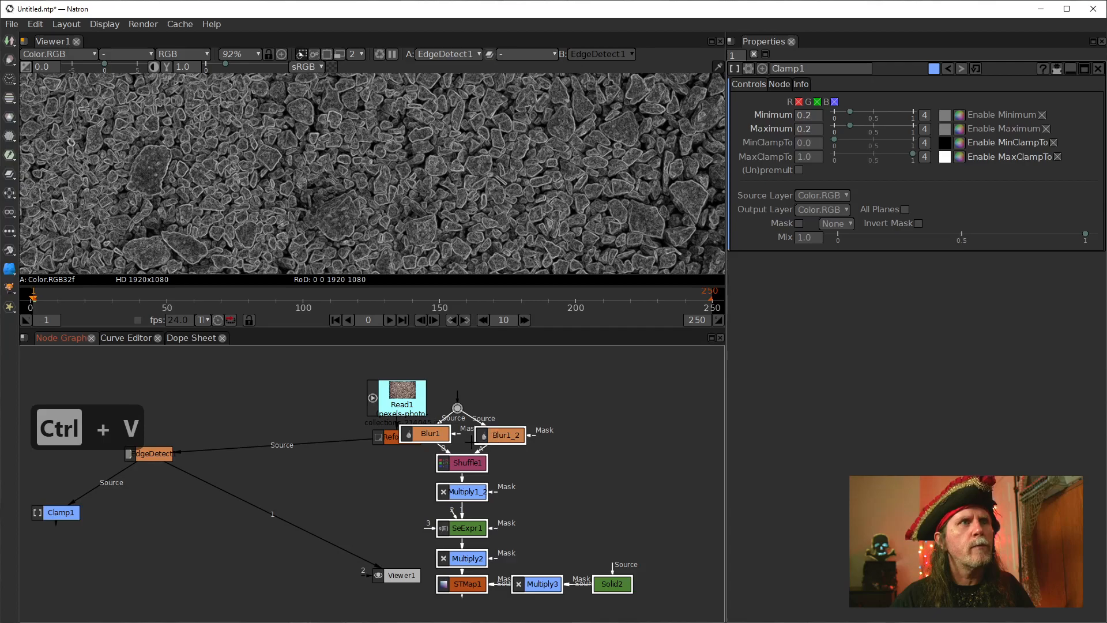
Step: Move Read1, Reformat1 and Viewer1 clear of the pasted embossing chain
{"action": "left_click_drag", "start_coordinate": [396, 384], "coordinate": [271, 383]}
{"action": "left_click_drag", "start_coordinate": [383, 431], "coordinate": [344, 373]}
{"action": "left_click_drag", "start_coordinate": [270, 398], "coordinate": [263, 382]}
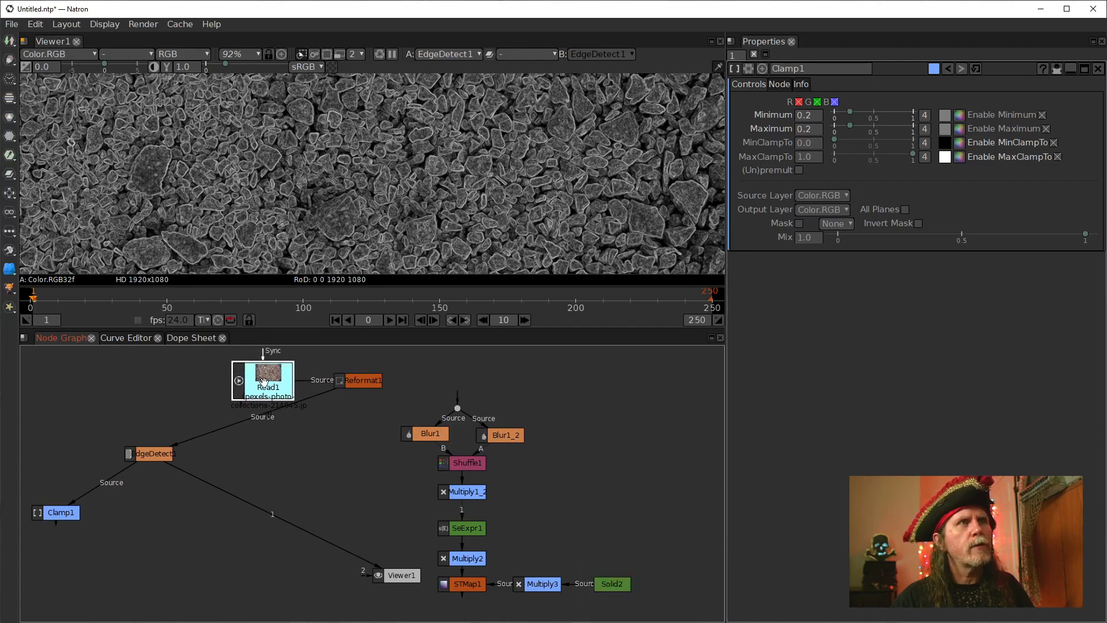
{"action": "left_click_drag", "start_coordinate": [542, 427], "coordinate": [477, 421]}
{"action": "left_click_drag", "start_coordinate": [346, 568], "coordinate": [231, 600]}
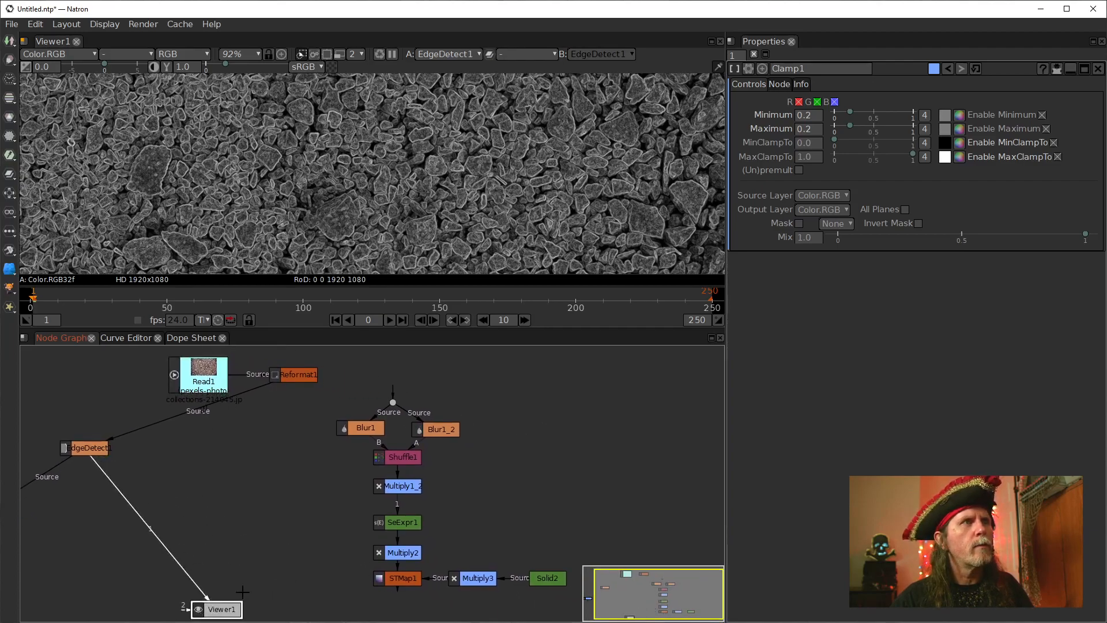
Step: Connect Viewer1 to STMap1 and connect the input of the dot above the blurs to Reformat1
{"action": "left_click_drag", "start_coordinate": [308, 513], "coordinate": [299, 477]}
{"action": "left_click", "coordinate": [387, 540]}
{"action": "left_click_drag", "start_coordinate": [500, 440], "coordinate": [496, 480]}
{"action": "key", "text": "1"}
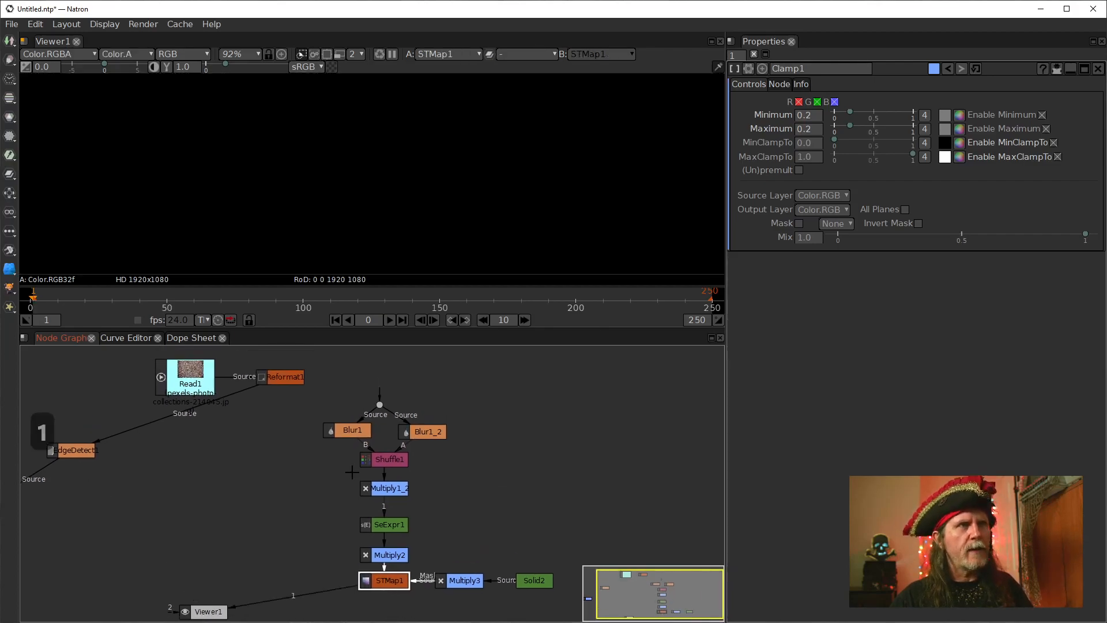
{"action": "left_click_drag", "start_coordinate": [383, 397], "coordinate": [283, 369]}
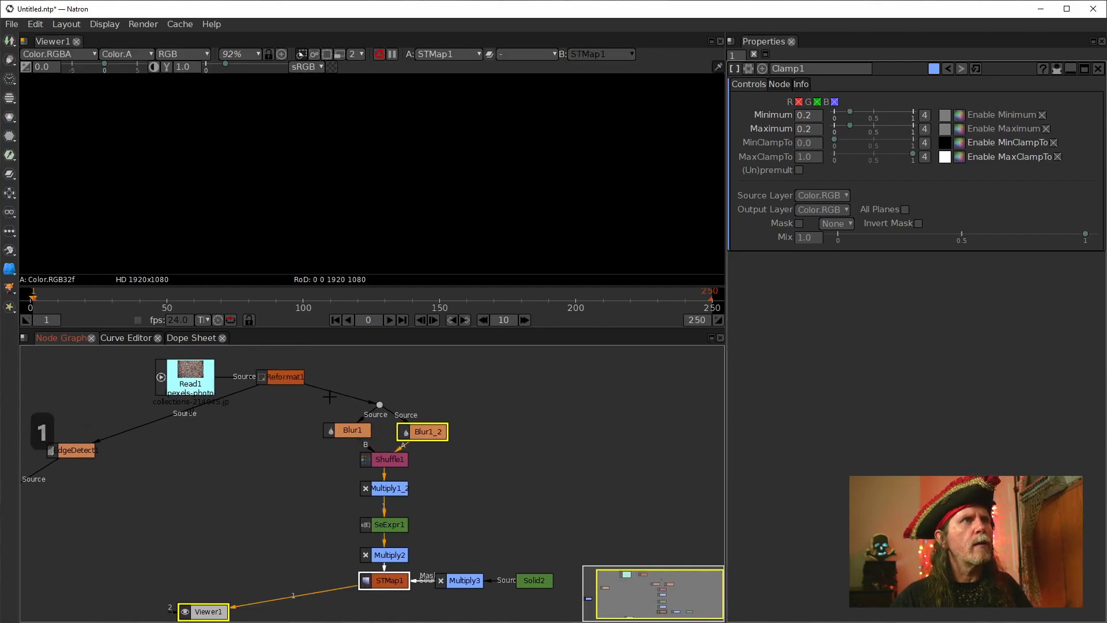
{"action": "scroll", "coordinate": [518, 466], "scroll_direction": "down", "scroll_amount": 1}
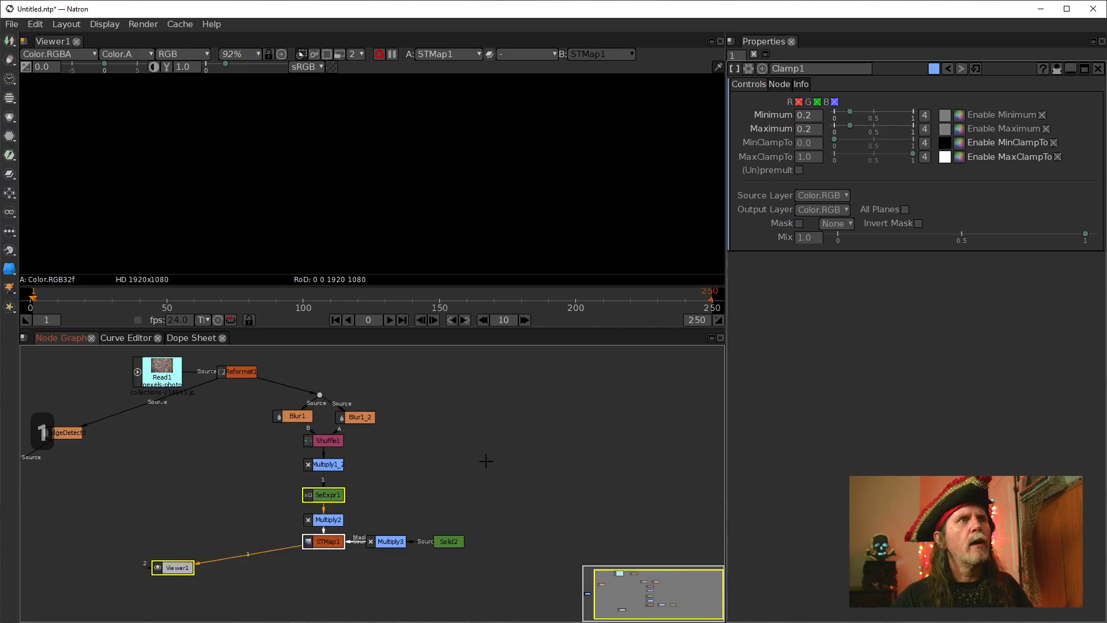
{"action": "left_click_drag", "start_coordinate": [495, 462], "coordinate": [526, 438]}
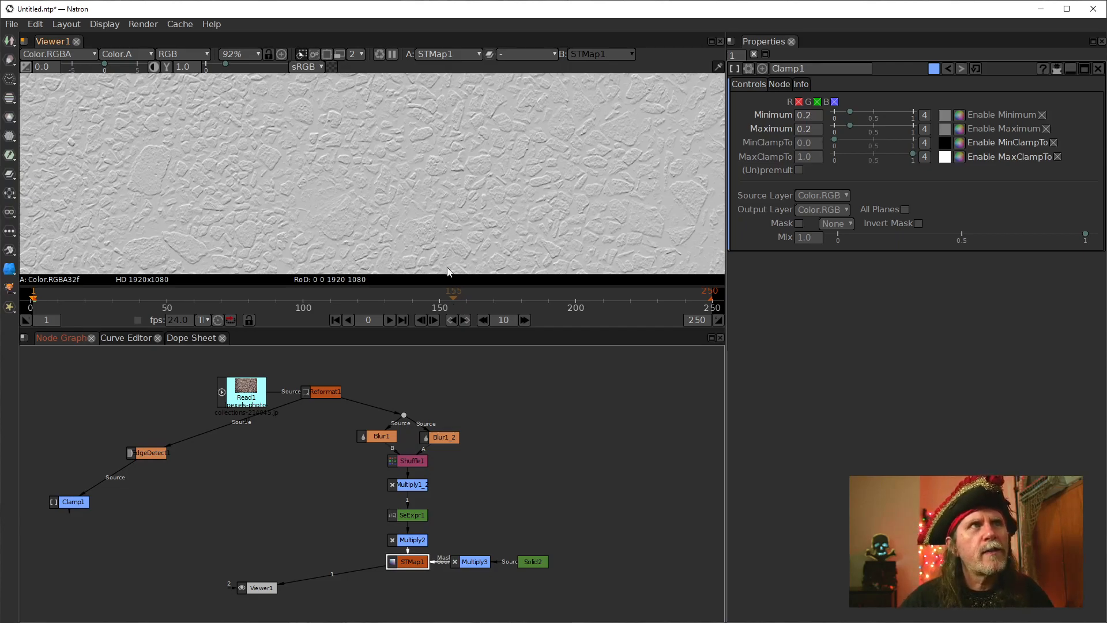
Step: Examine the embossed gravel relief in the viewer, both close up and across the whole frame
{"action": "scroll", "coordinate": [203, 202], "scroll_direction": "up", "scroll_amount": 6}
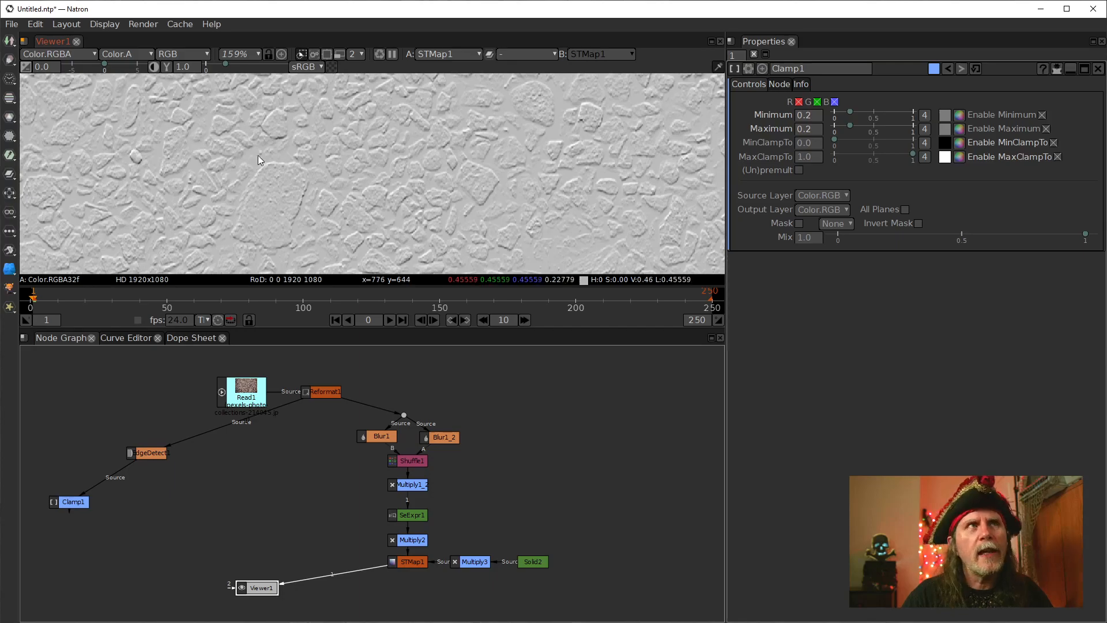
{"action": "scroll", "coordinate": [417, 164], "scroll_direction": "down", "scroll_amount": 4}
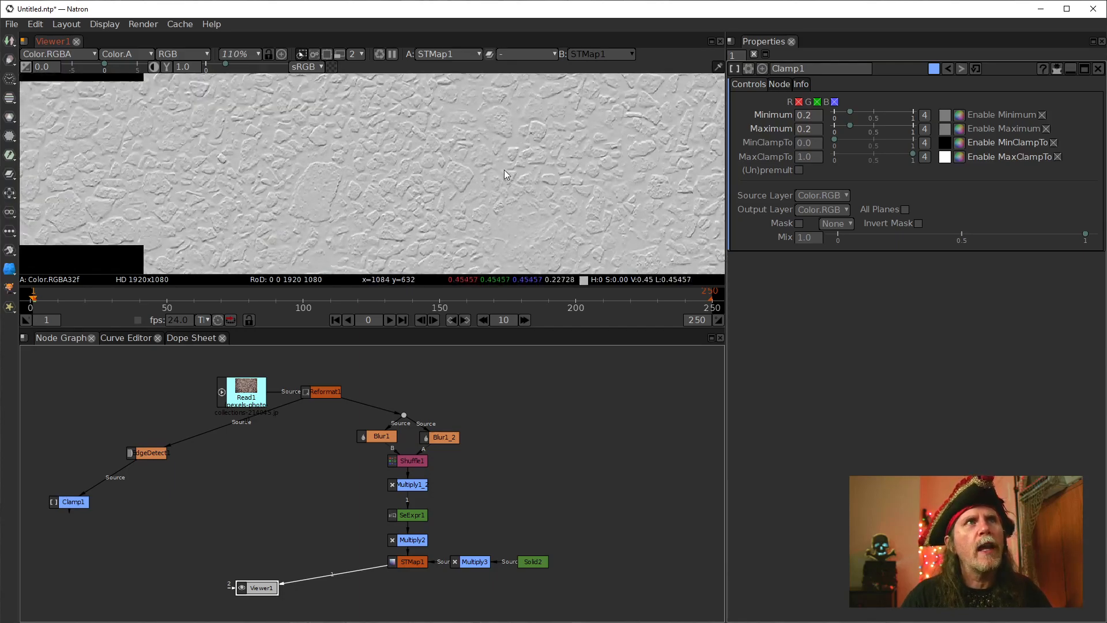
{"action": "scroll", "coordinate": [282, 174], "scroll_direction": "down", "scroll_amount": 6}
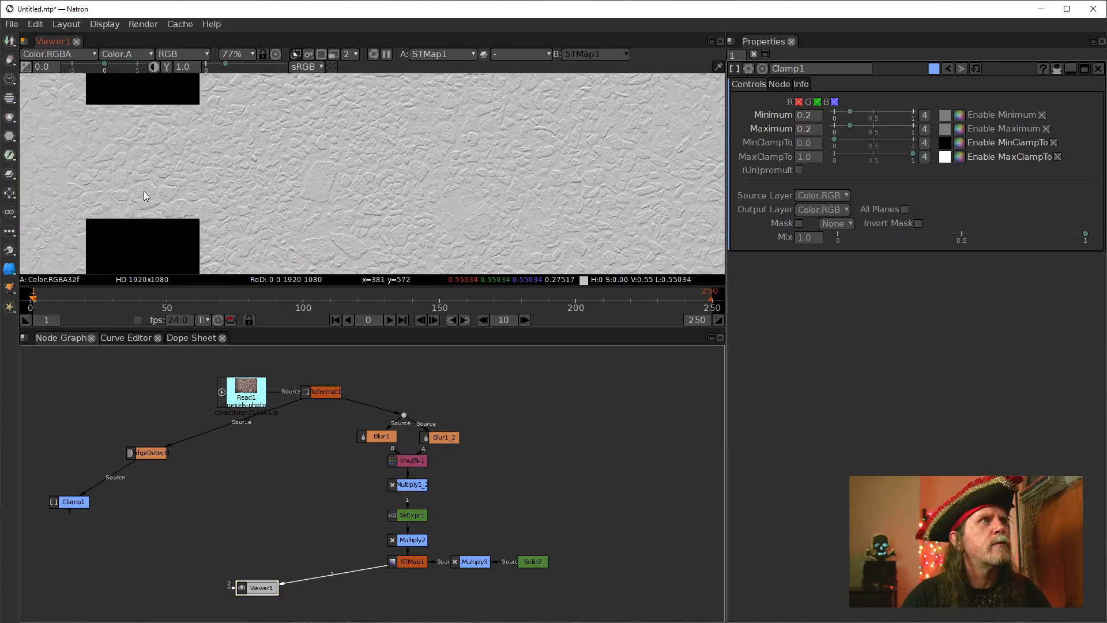
{"action": "left_click_drag", "start_coordinate": [325, 231], "coordinate": [389, 199]}
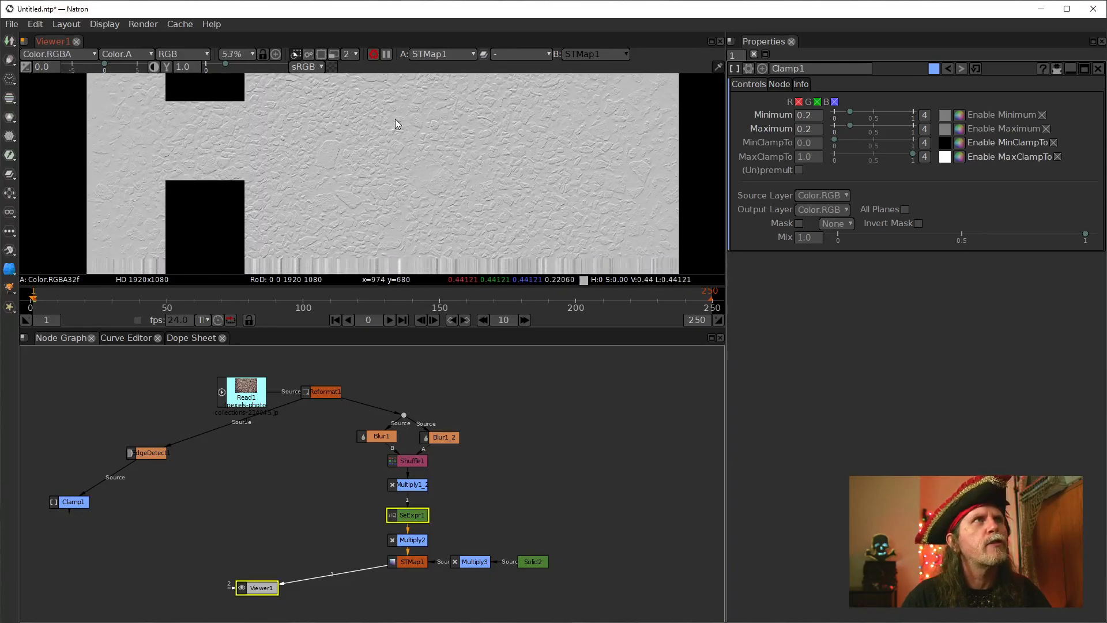
{"action": "left_click", "coordinate": [373, 56]}
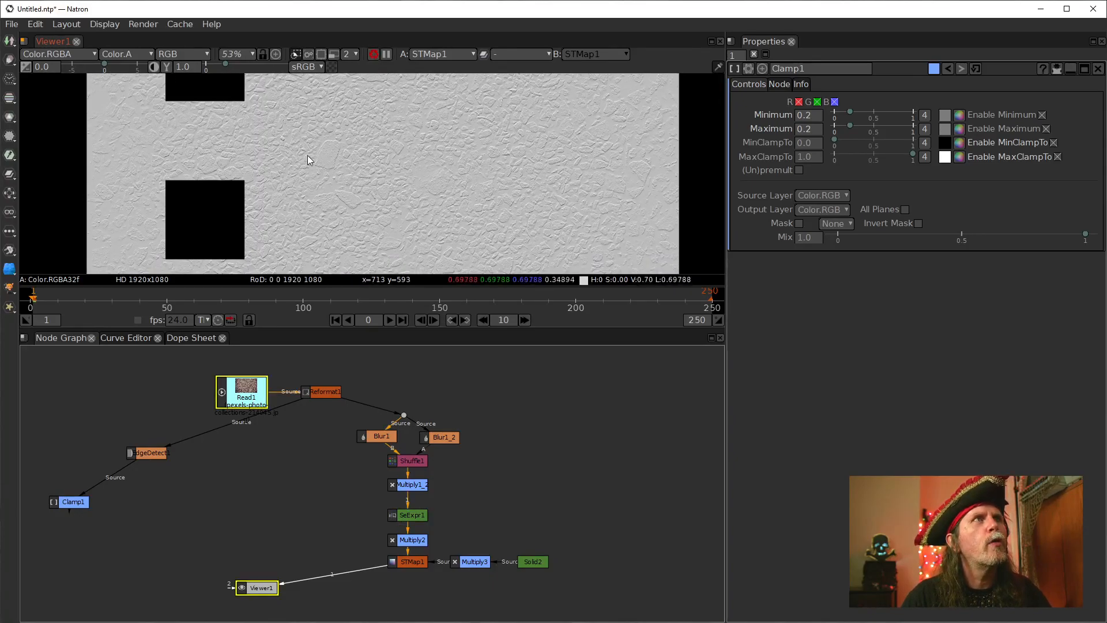
{"action": "scroll", "coordinate": [308, 157], "scroll_direction": "down", "scroll_amount": 1}
{"action": "left_click_drag", "start_coordinate": [383, 183], "coordinate": [353, 146]}
{"action": "scroll", "coordinate": [353, 152], "scroll_direction": "up", "scroll_amount": 6}
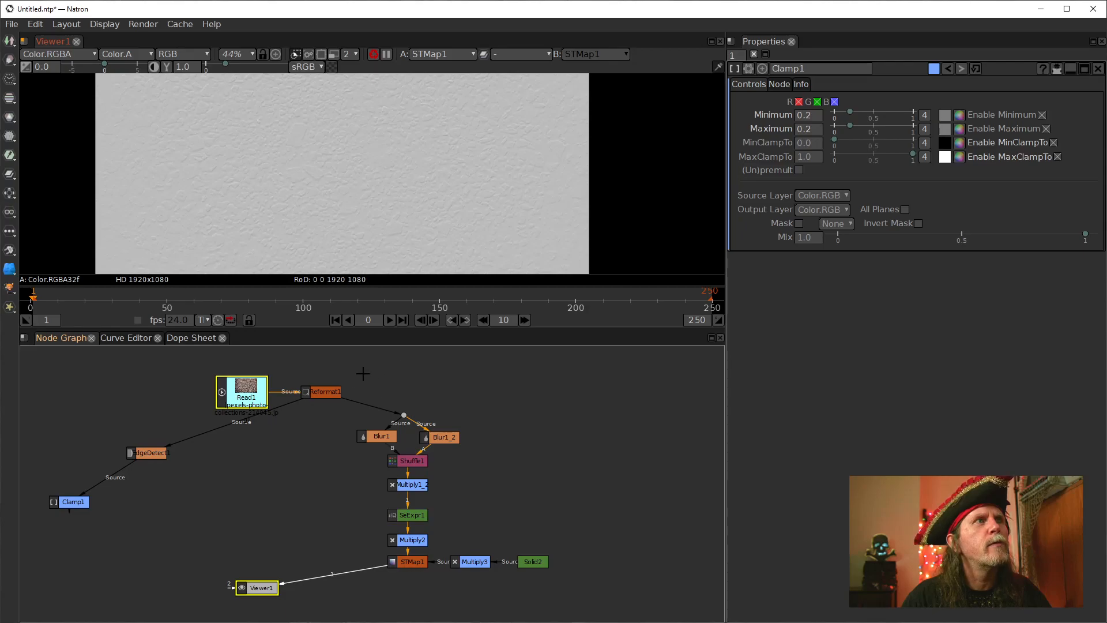
{"action": "scroll", "coordinate": [340, 187], "scroll_direction": "up", "scroll_amount": 1}
{"action": "left_click_drag", "start_coordinate": [343, 185], "coordinate": [300, 216]}
{"action": "scroll", "coordinate": [365, 193], "scroll_direction": "up", "scroll_amount": 1}
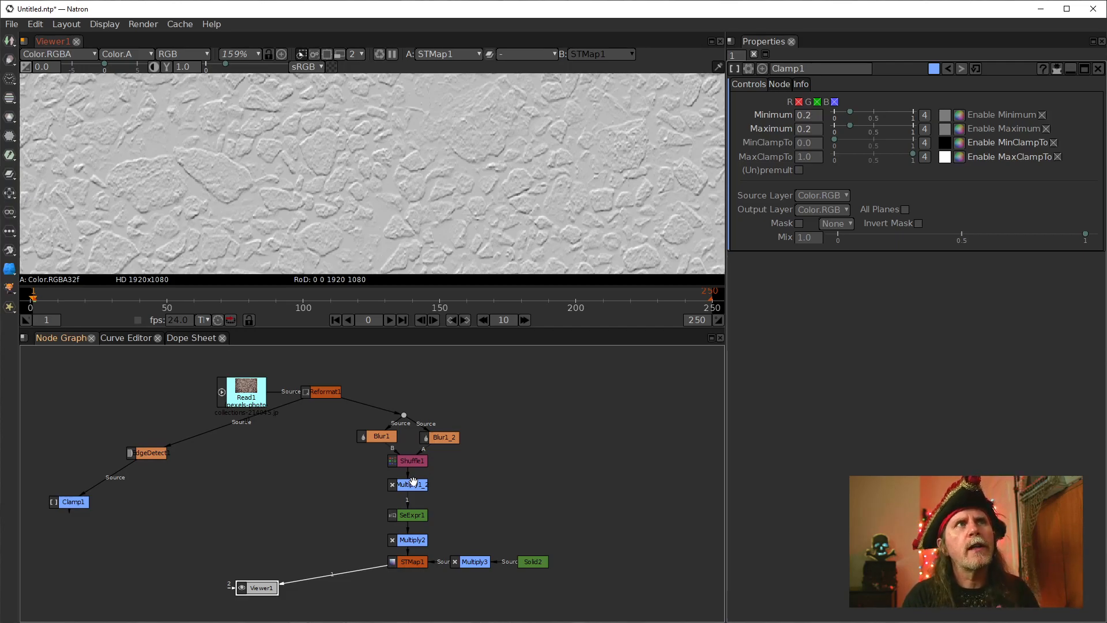
Step: Move Viewer1 farther below the embossing chain and open SeExpr1's settings to review its RGB script
{"action": "left_click_drag", "start_coordinate": [569, 543], "coordinate": [606, 444]}
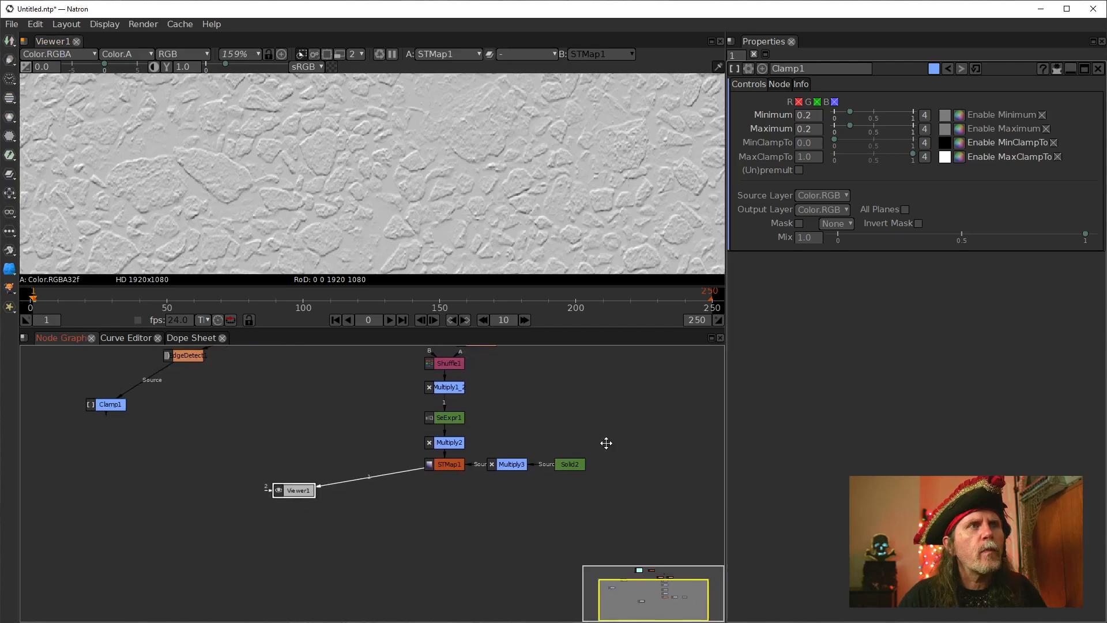
{"action": "left_click_drag", "start_coordinate": [300, 494], "coordinate": [303, 570]}
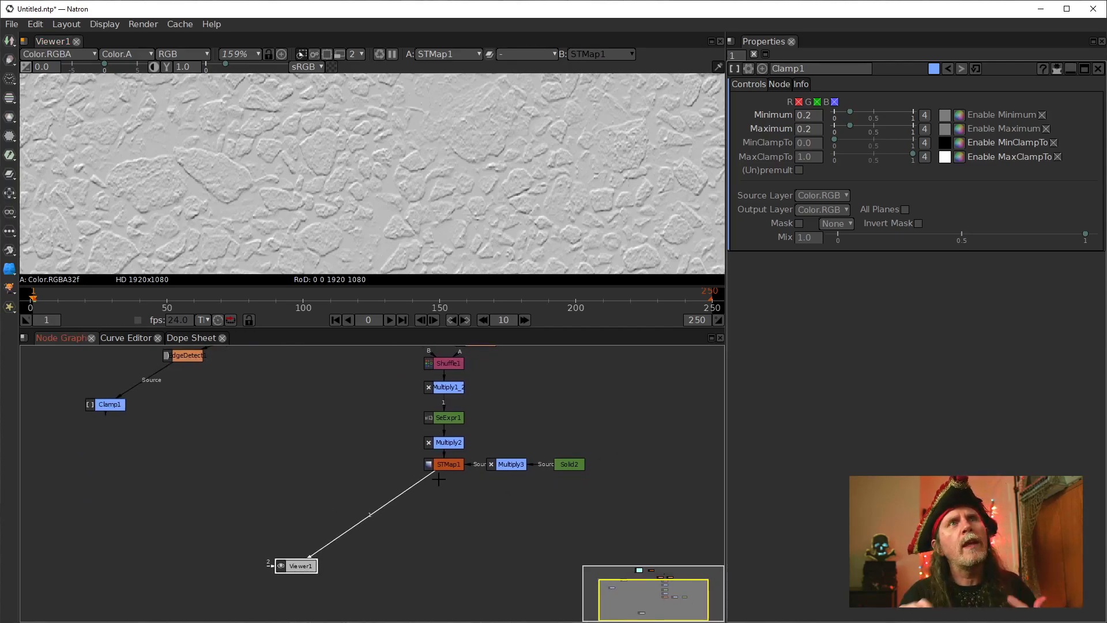
{"action": "left_click", "coordinate": [447, 417]}
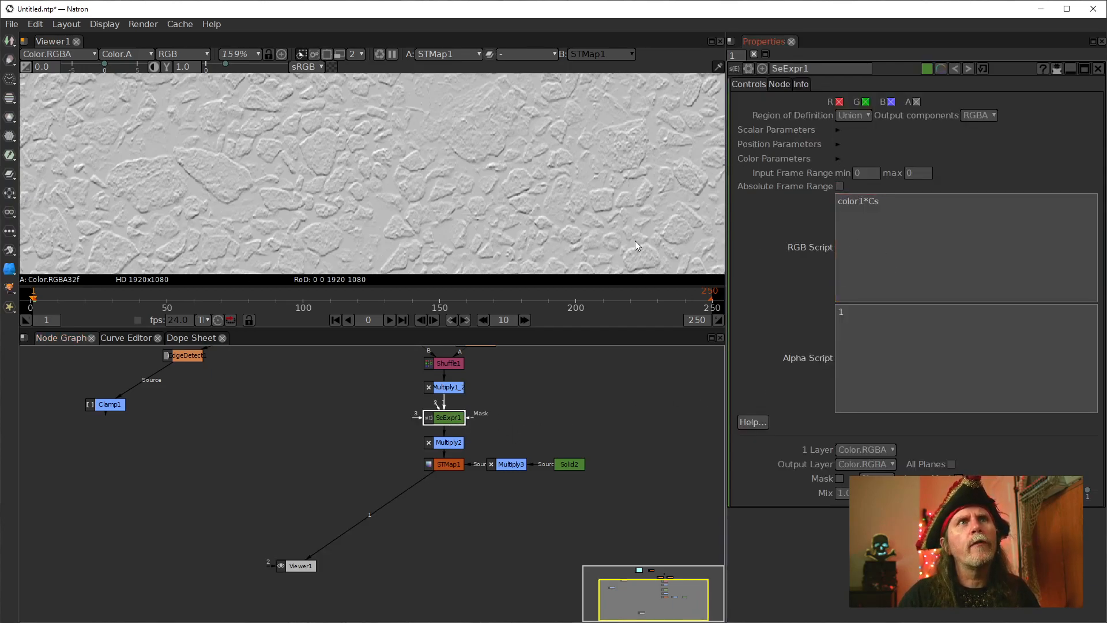
{"action": "left_click", "coordinate": [845, 224]}
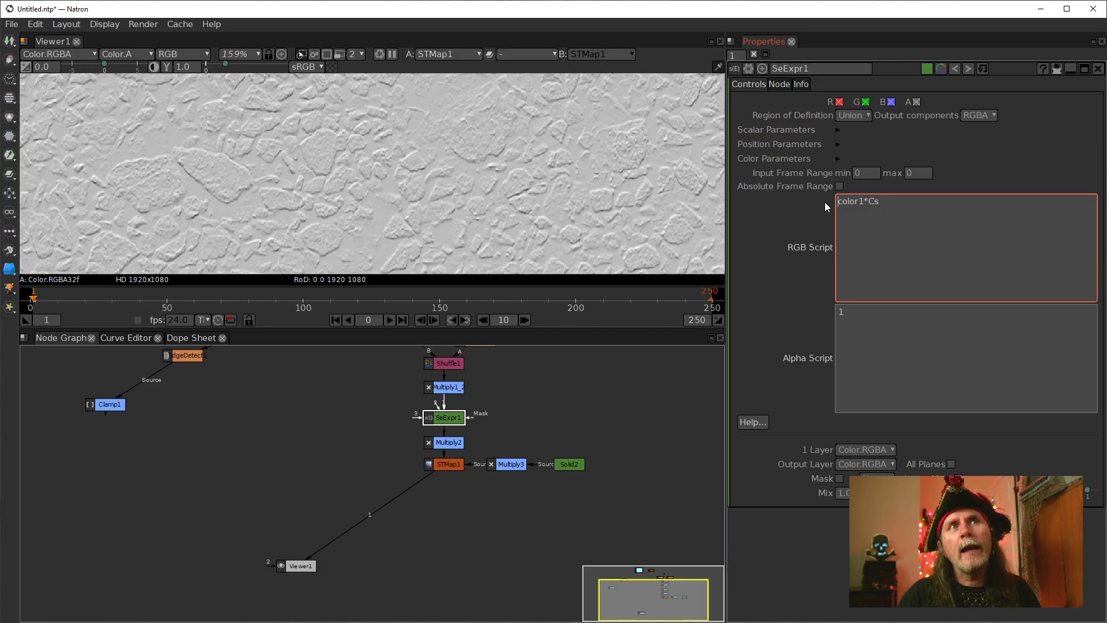
Step: View the outputs of Reformat1, Blur1 and Blur1_2 one after another in Viewer1
{"action": "left_click_drag", "start_coordinate": [579, 396], "coordinate": [563, 469]}
{"action": "left_click", "coordinate": [441, 458]}
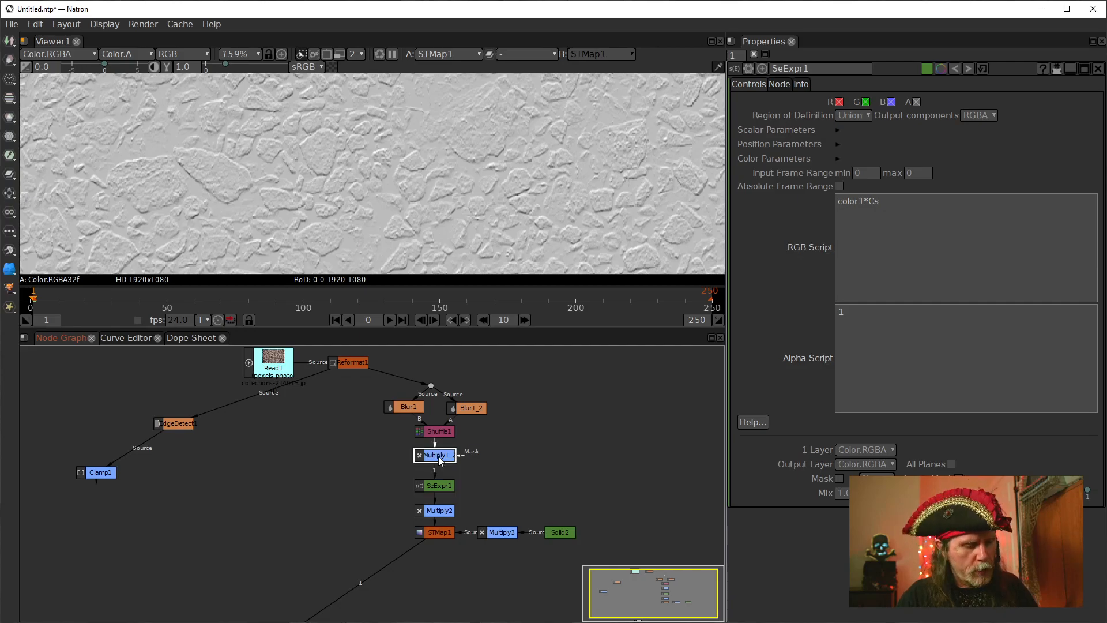
{"action": "left_click", "coordinate": [340, 363]}
{"action": "key", "text": "1"}
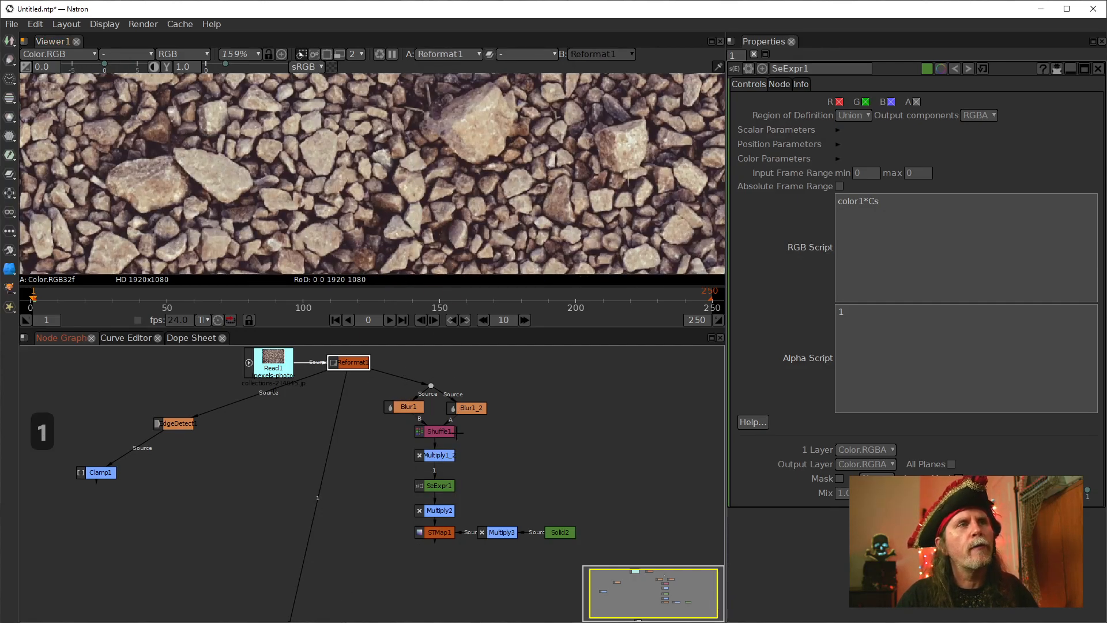
{"action": "left_click", "coordinate": [411, 408]}
{"action": "key", "text": "1"}
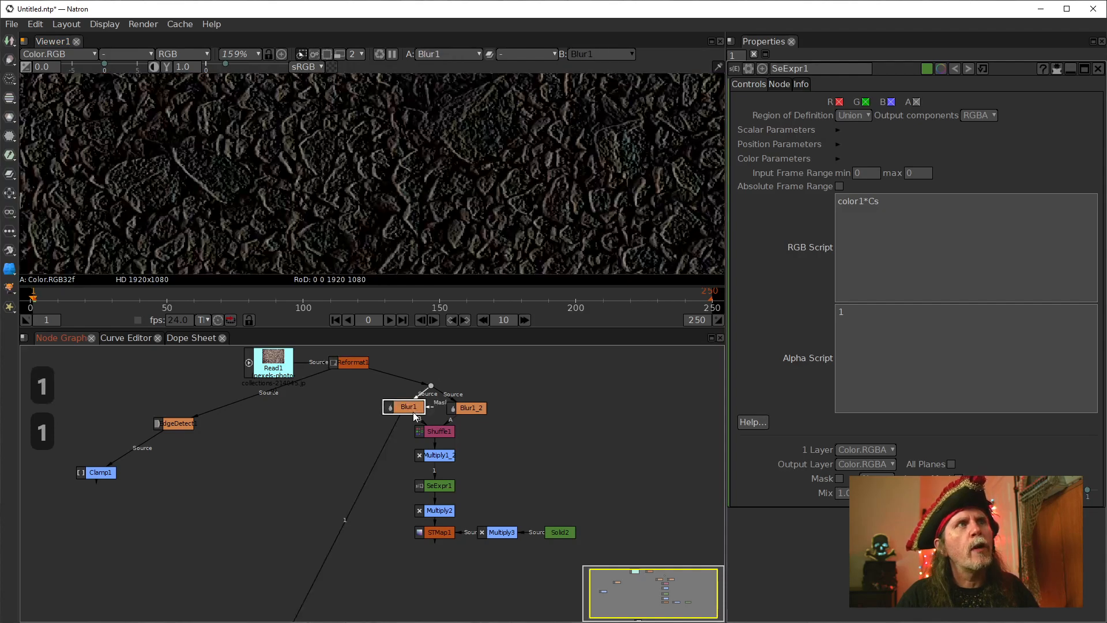
{"action": "left_click", "coordinate": [470, 407]}
{"action": "key", "text": "1"}
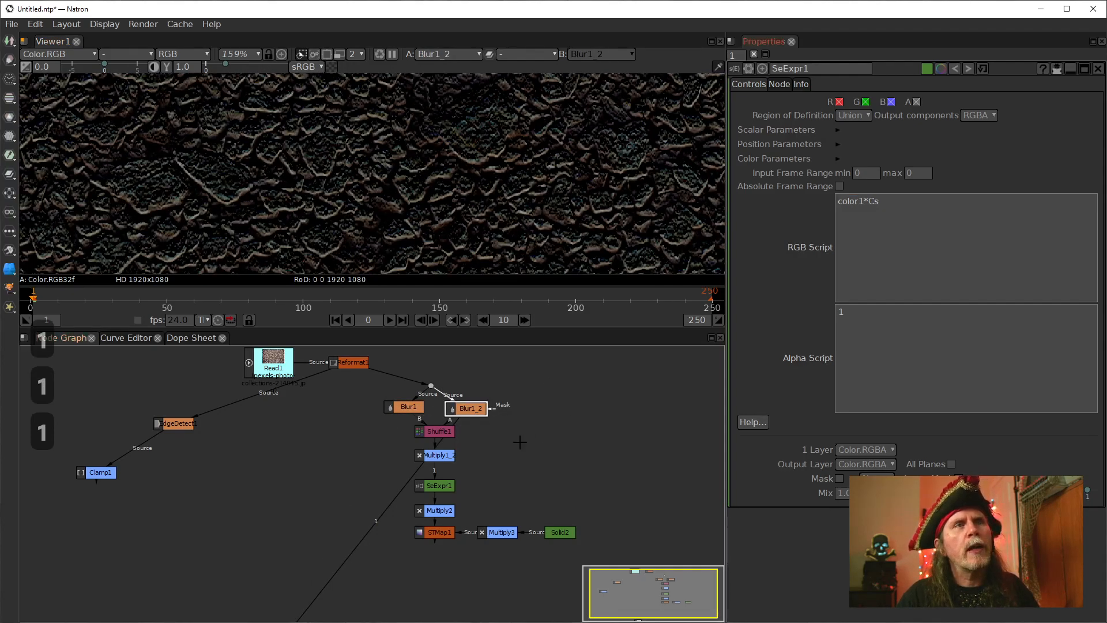
Step: Open Blur1's settings to review its derivation orders, and view Shuffle1's output in Viewer1
{"action": "left_click", "coordinate": [411, 407]}
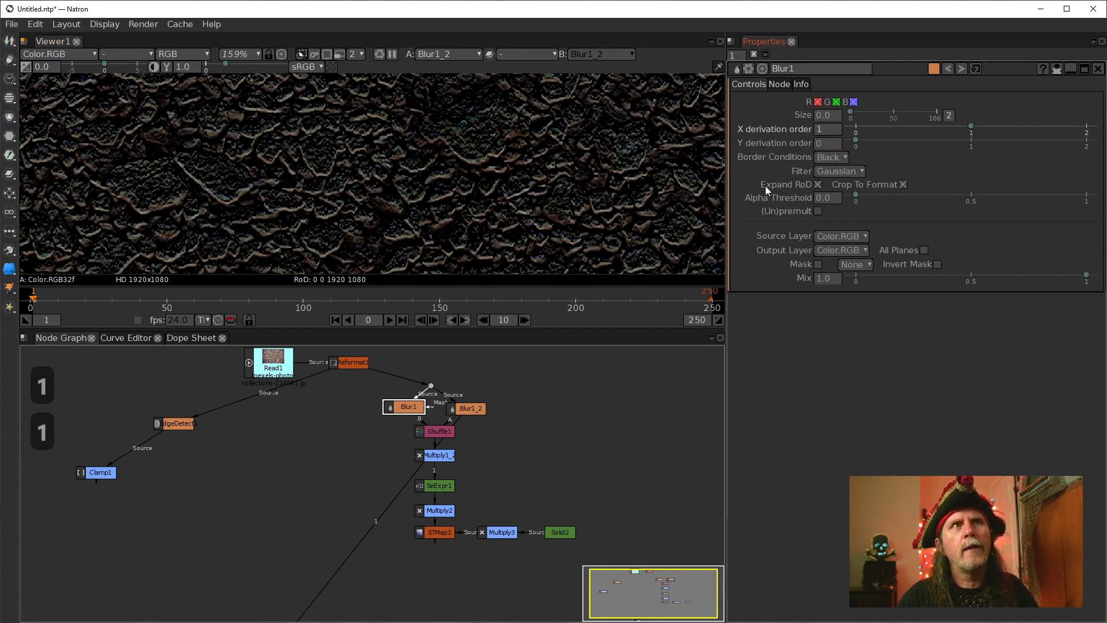
{"action": "left_click", "coordinate": [442, 435]}
{"action": "key", "text": "1"}
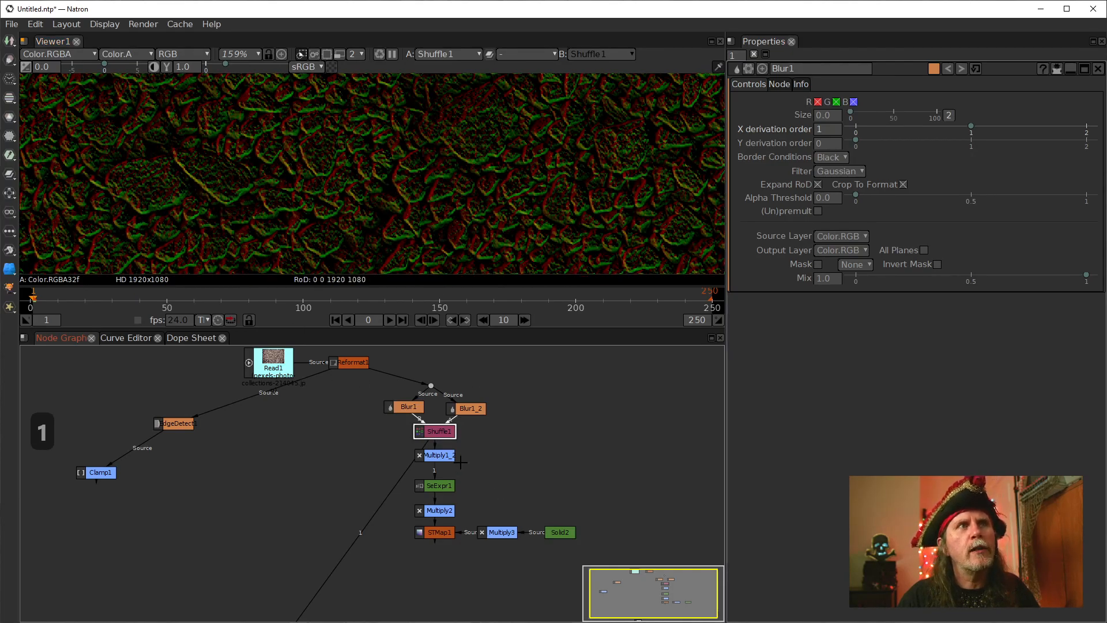
Step: Compare the outputs of Multiply1_2 and SeExpr1 in Viewer1 and open SeExpr1's settings to review its RGB script
{"action": "left_click", "coordinate": [444, 455]}
{"action": "key", "text": "1"}
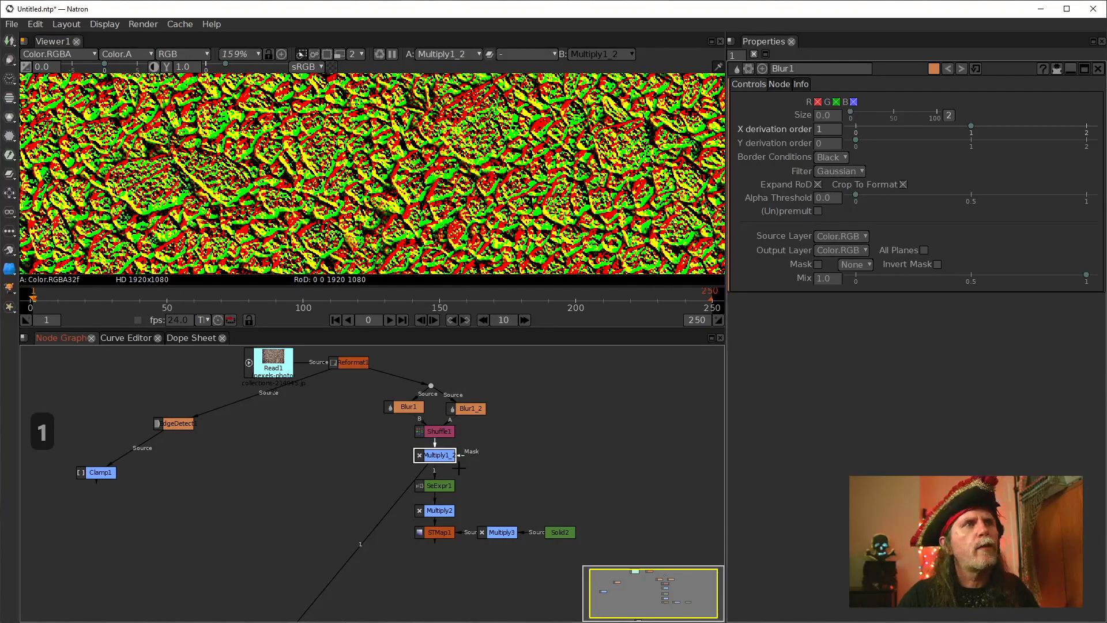
{"action": "left_click", "coordinate": [443, 485]}
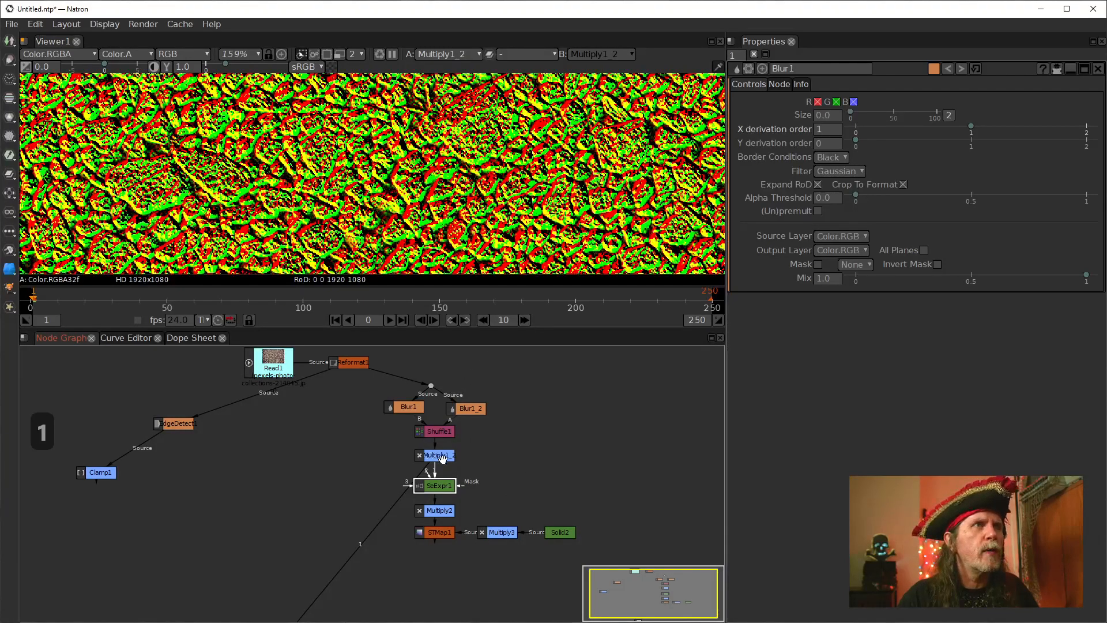
{"action": "key", "text": "1"}
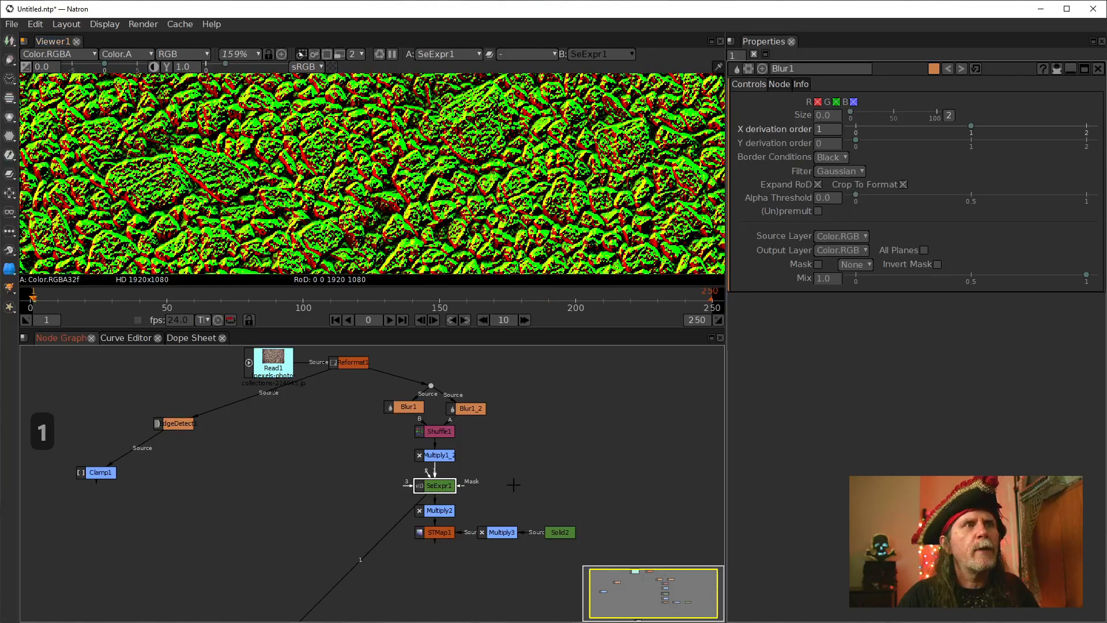
{"action": "left_click", "coordinate": [444, 456]}
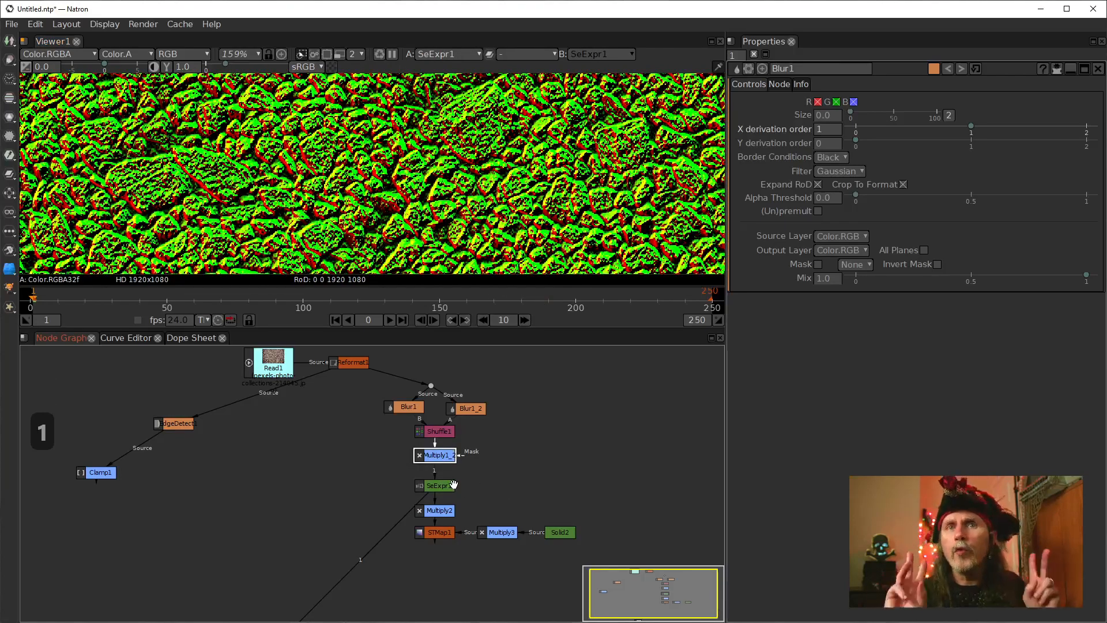
{"action": "key", "text": "1"}
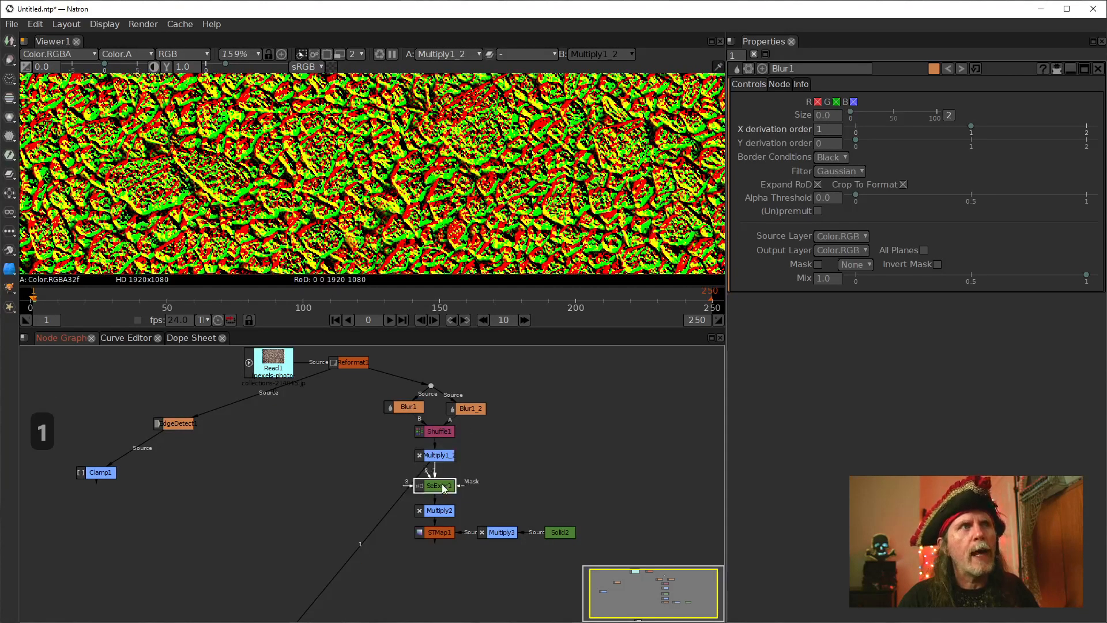
{"action": "key", "text": "1"}
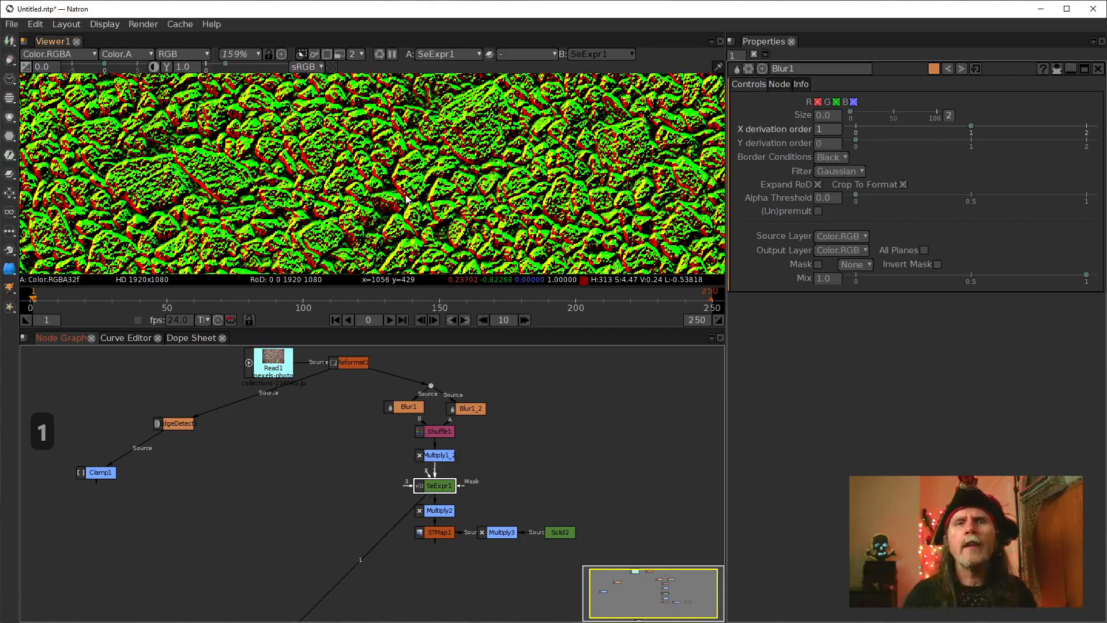
{"action": "double_click", "coordinate": [442, 488]}
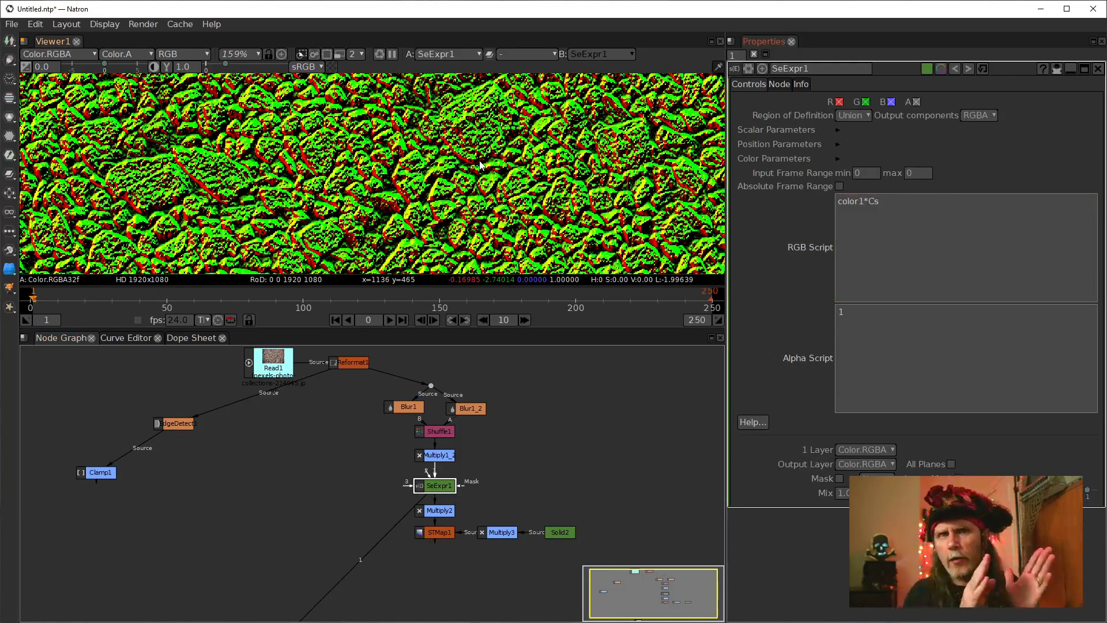
Step: View Multiply2's output in Viewer1 across the full frame and open its settings to review the multiplier value
{"action": "left_click", "coordinate": [438, 513]}
{"action": "key", "text": "1"}
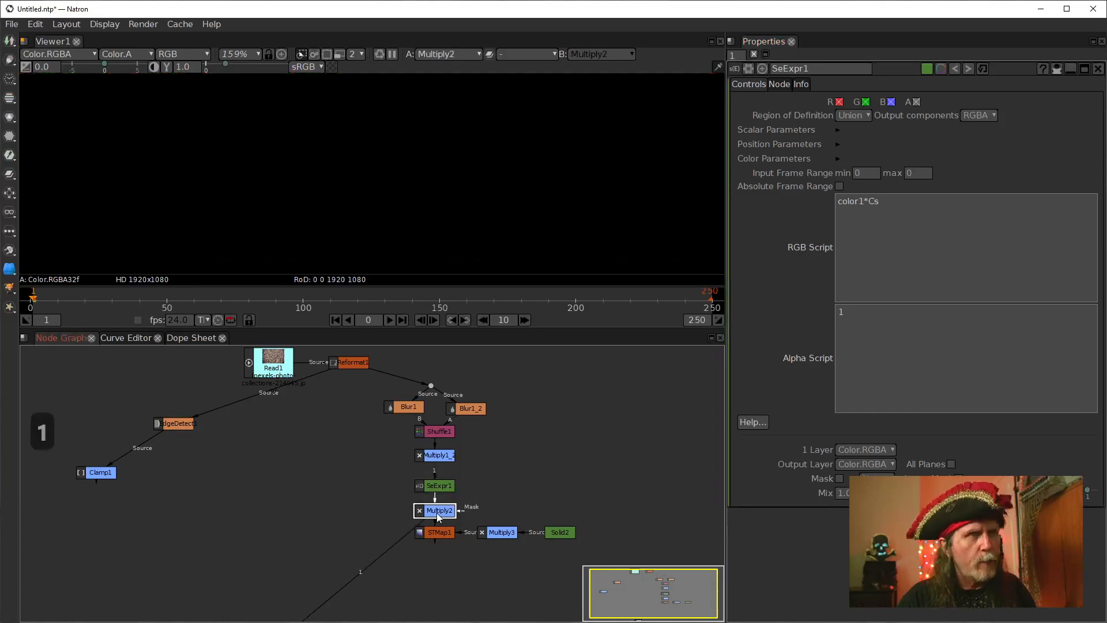
{"action": "scroll", "coordinate": [461, 196], "scroll_direction": "down", "scroll_amount": 5}
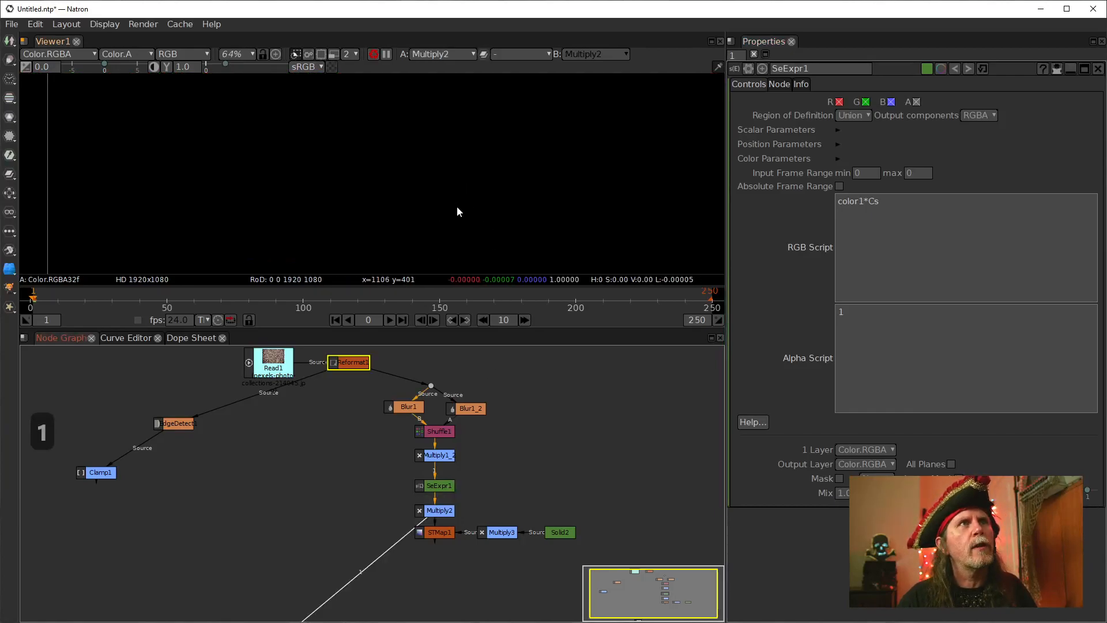
{"action": "left_click", "coordinate": [443, 536]}
{"action": "left_click", "coordinate": [435, 510]}
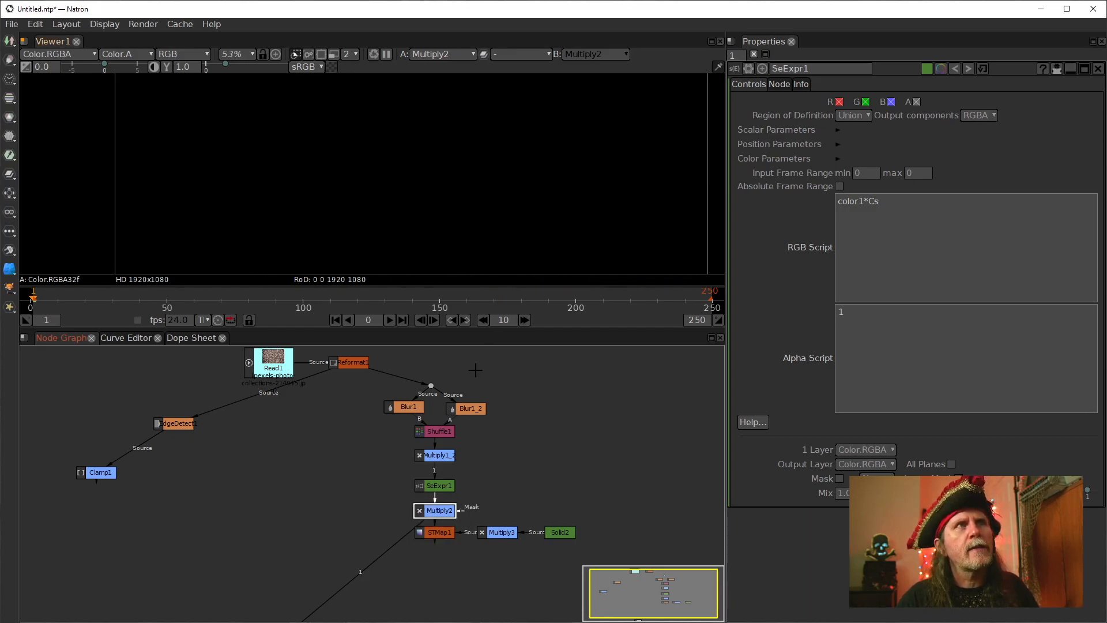
{"action": "double_click", "coordinate": [446, 512]}
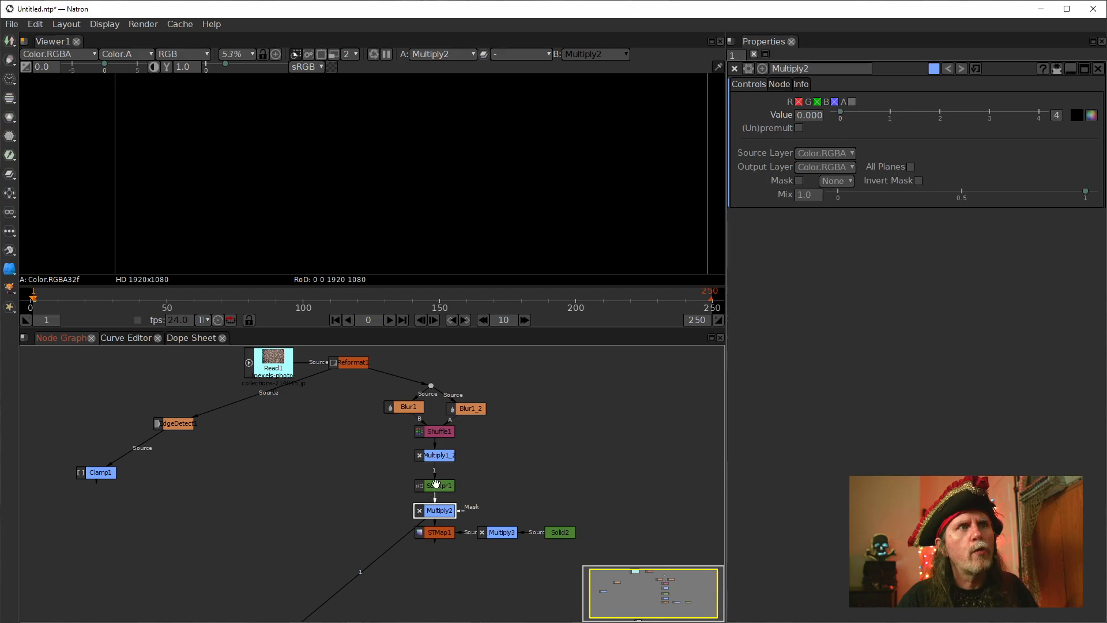
Step: View SeExpr1's output in Viewer1 again, followed by the embossed output of STMap1
{"action": "left_click", "coordinate": [439, 487]}
{"action": "key", "text": "1"}
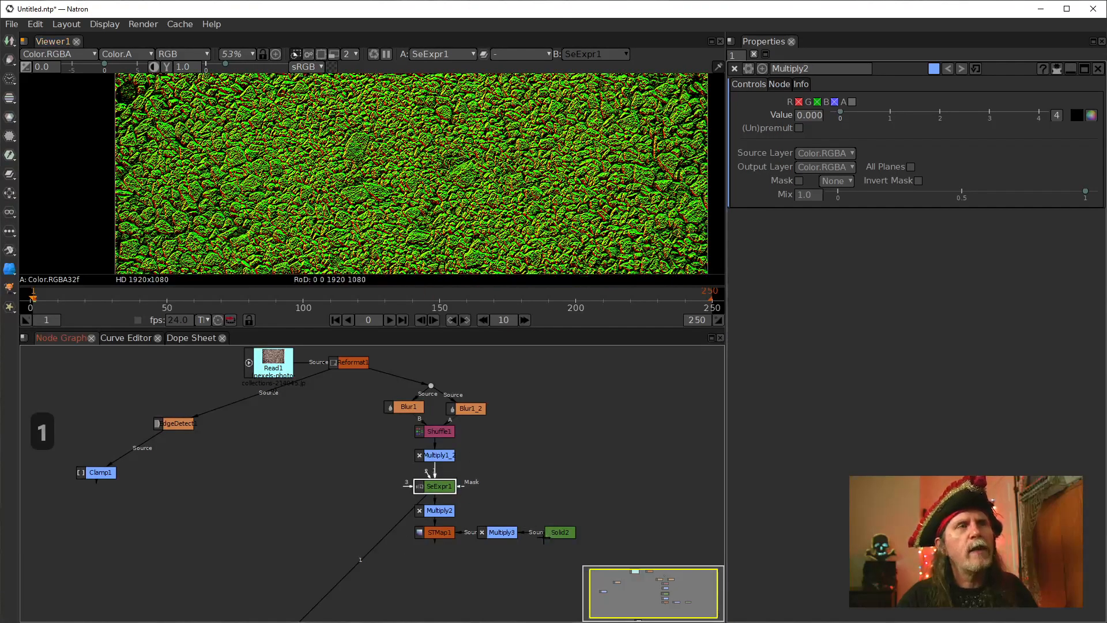
{"action": "left_click", "coordinate": [442, 531]}
{"action": "key", "text": "1"}
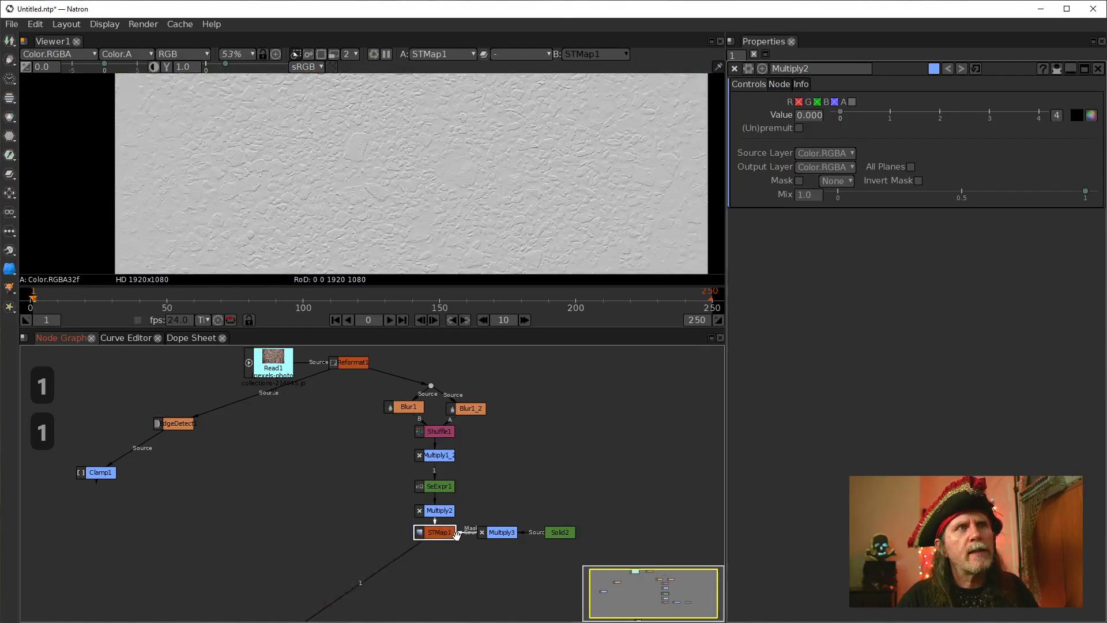
{"action": "key", "text": "1"}
{"action": "key", "text": "1"}
Step: Compare the outputs of Solid2 and Multiply3, the nodes feeding STMap1's source, in Viewer1
{"action": "left_click", "coordinate": [500, 533]}
{"action": "left_click", "coordinate": [559, 532]}
{"action": "key", "text": "1"}
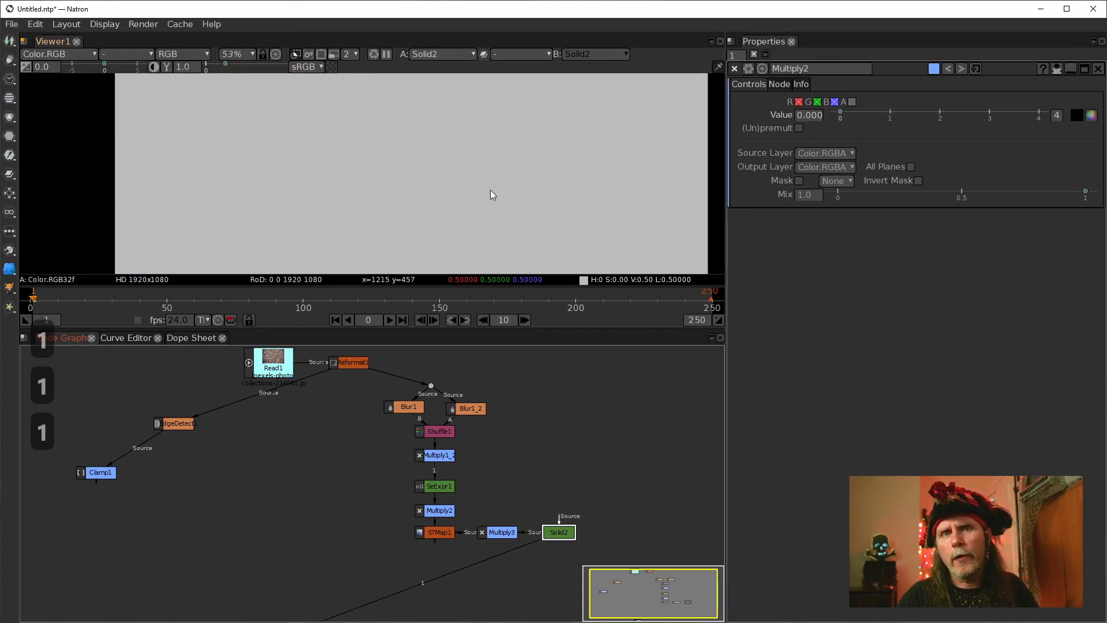
{"action": "left_click", "coordinate": [501, 529]}
{"action": "key", "text": "1"}
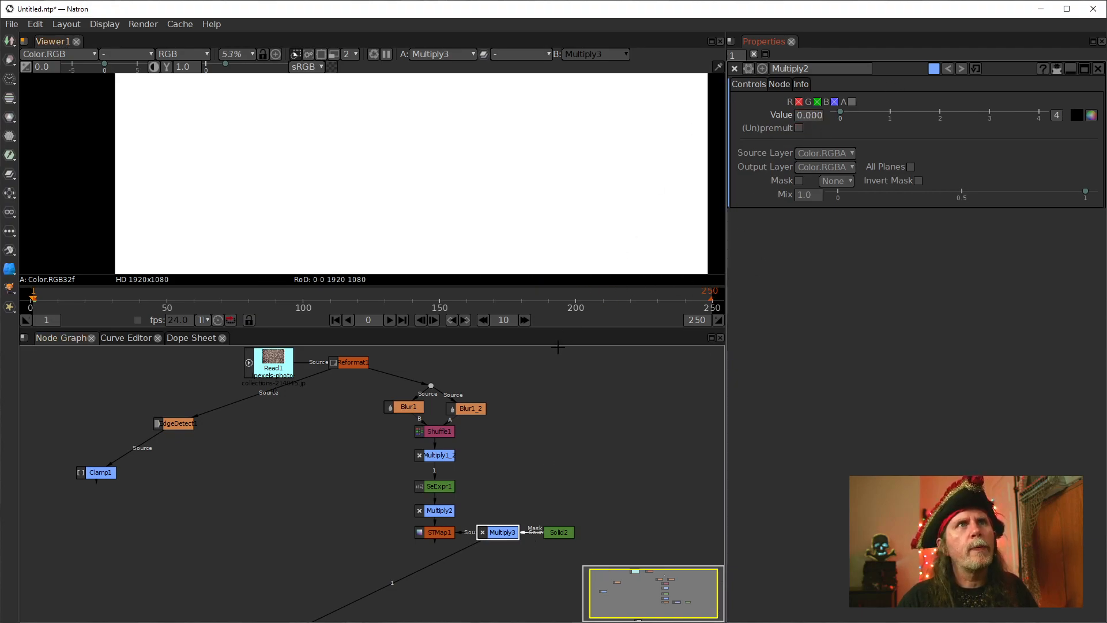
{"action": "left_click", "coordinate": [437, 532]}
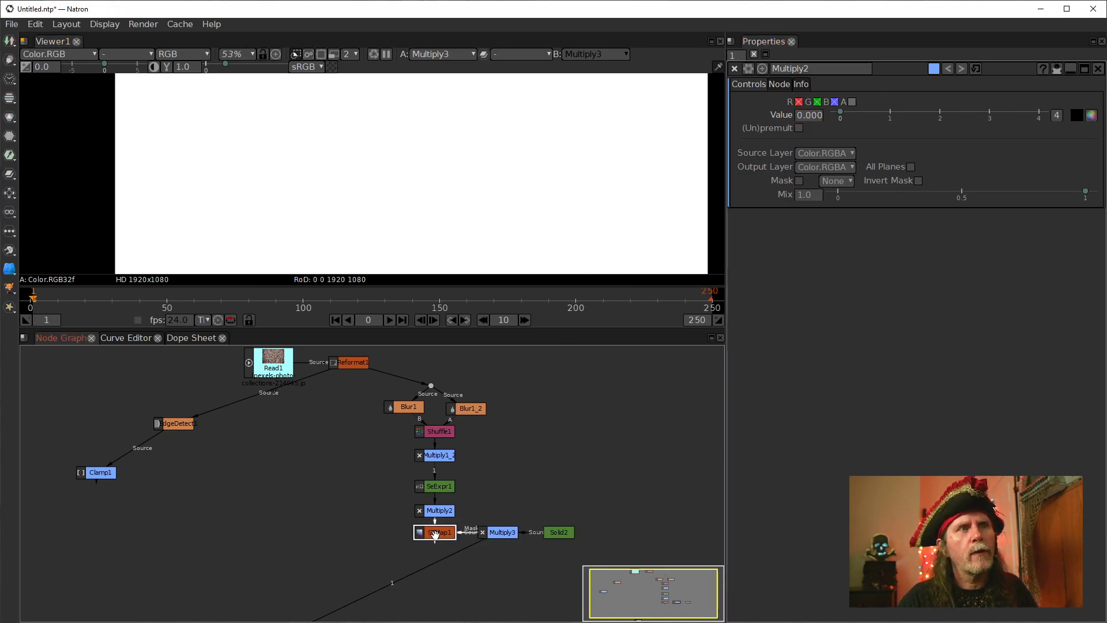
{"action": "left_click", "coordinate": [564, 529]}
{"action": "key", "text": "1"}
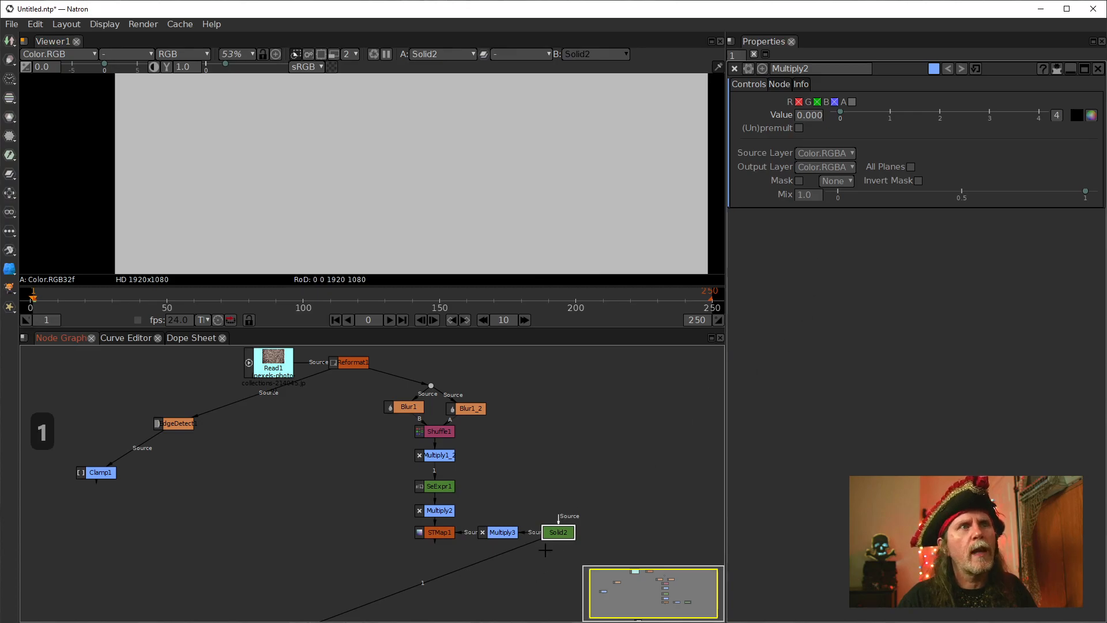
Step: View the outputs of STMap1, Solid2 and Multiply3 in turn in Viewer1
{"action": "left_click", "coordinate": [438, 533]}
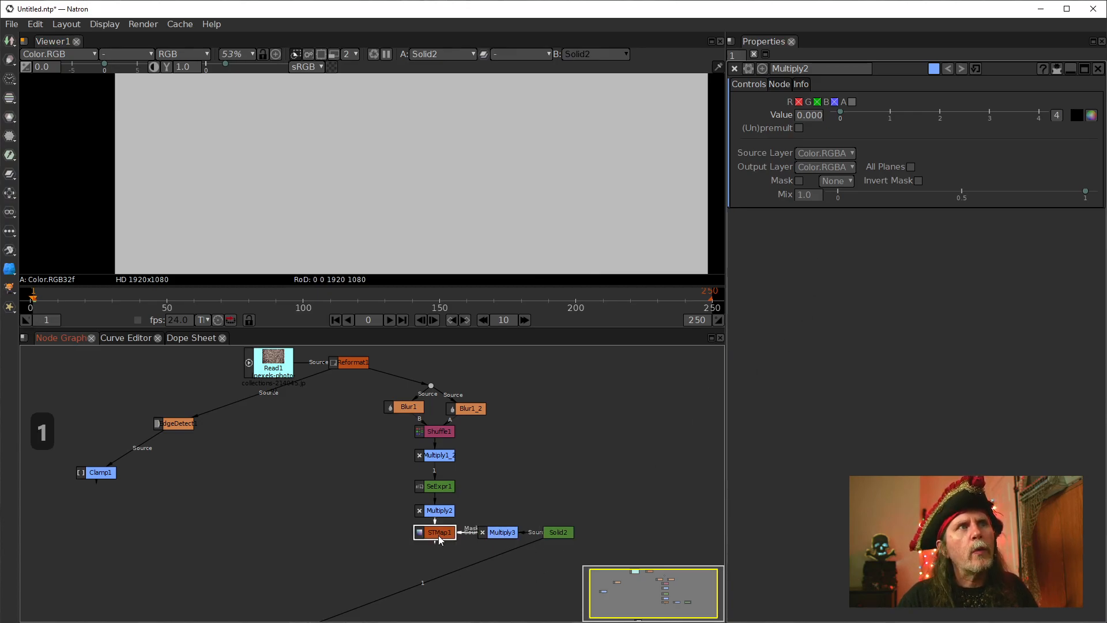
{"action": "key", "text": "1"}
{"action": "left_click", "coordinate": [547, 533]}
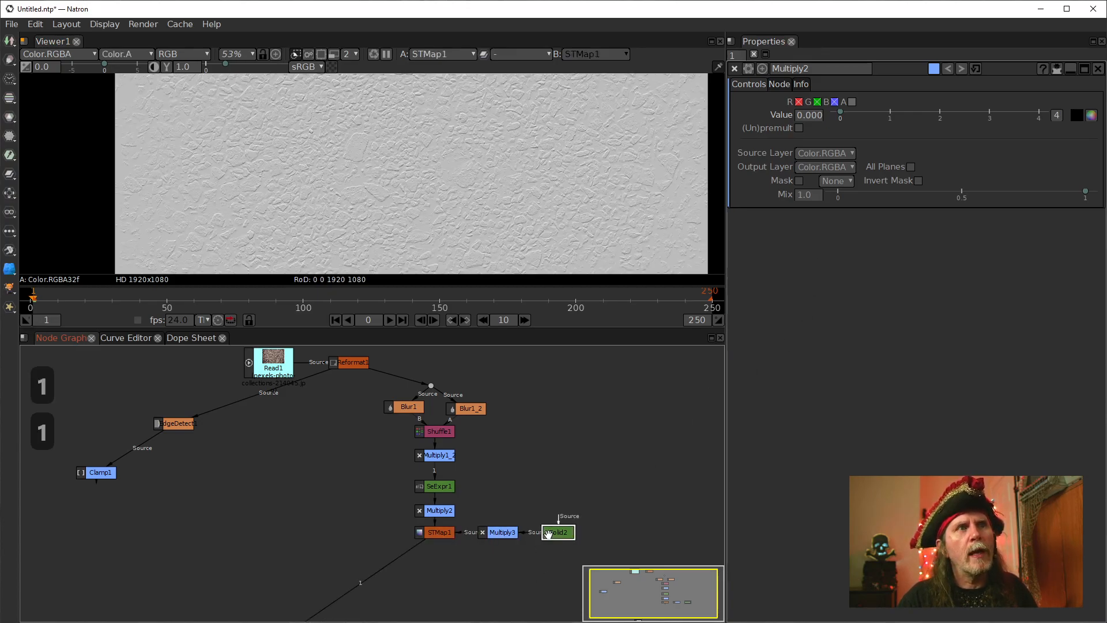
{"action": "key", "text": "1"}
{"action": "left_click", "coordinate": [503, 532]}
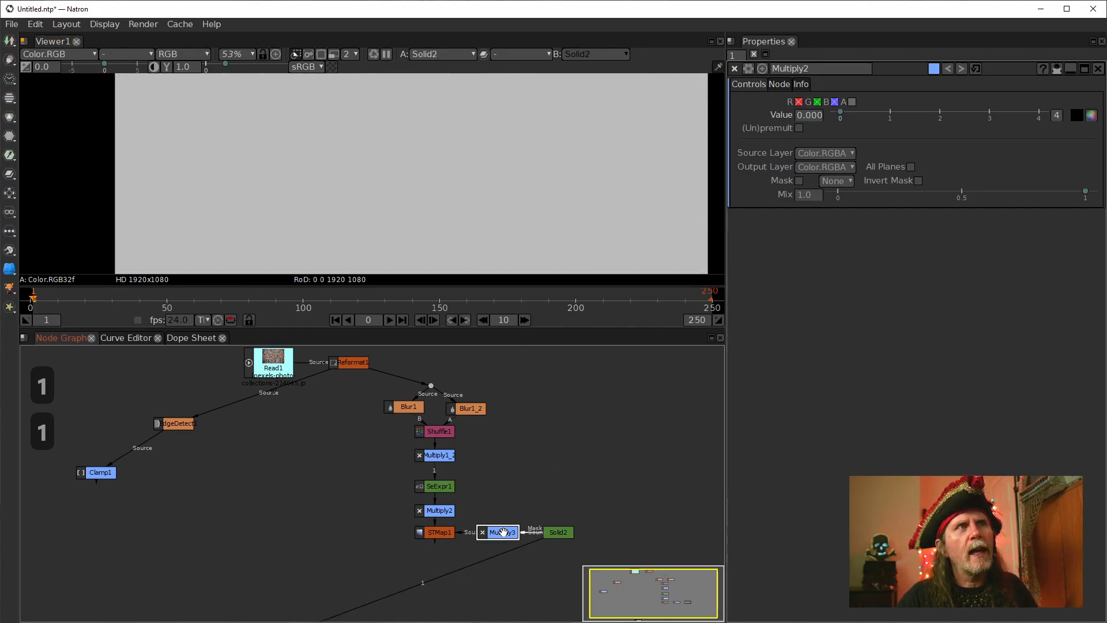
{"action": "key", "text": "1"}
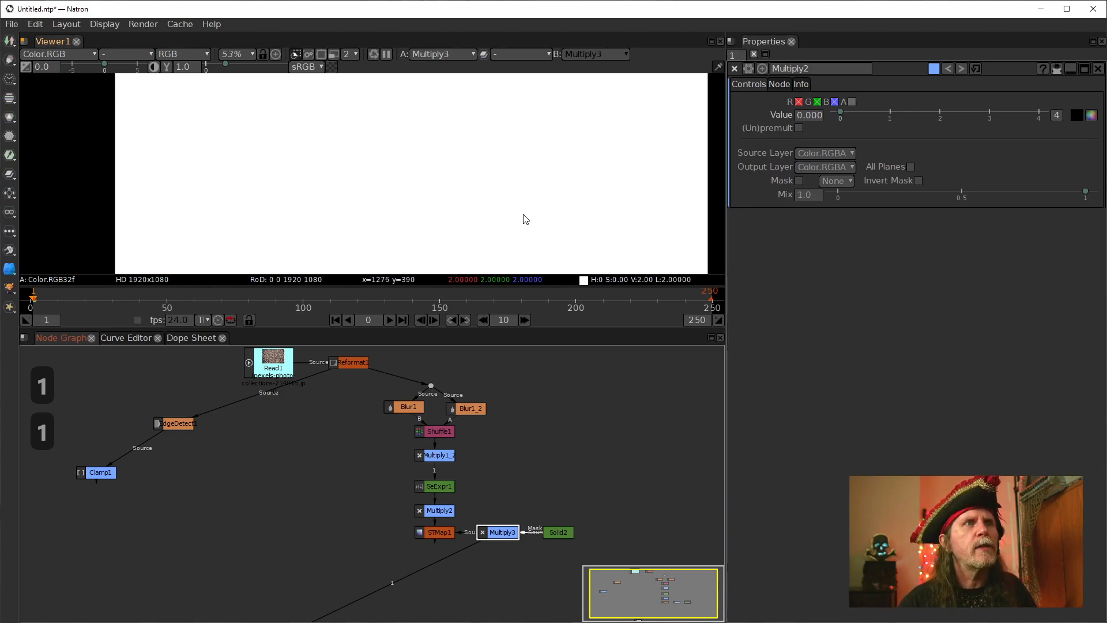
Step: Compare STMap1's embossed output with Solid2's flat color in Viewer1, and examine the relief close up
{"action": "left_click", "coordinate": [440, 531]}
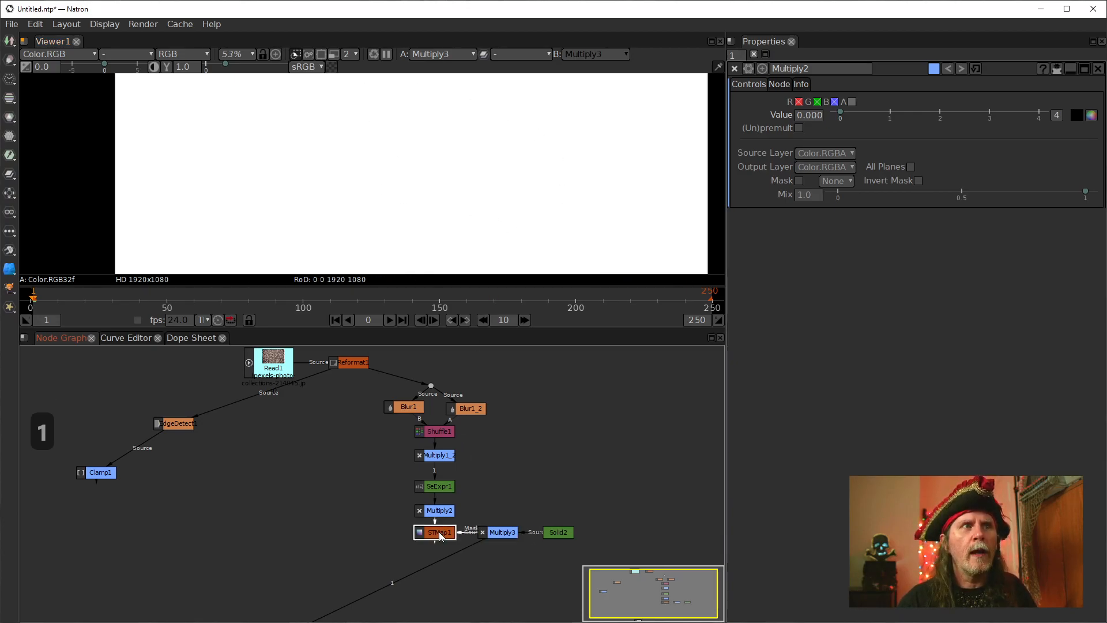
{"action": "key", "text": "1"}
{"action": "left_click", "coordinate": [554, 535]}
{"action": "key", "text": "1"}
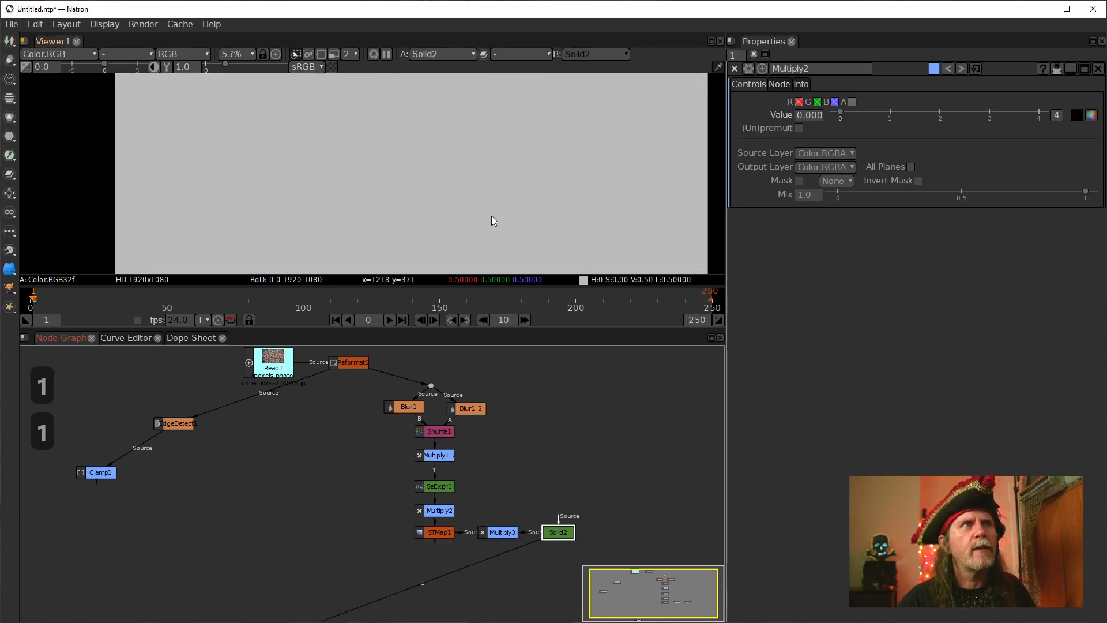
{"action": "left_click", "coordinate": [439, 531]}
{"action": "key", "text": "1"}
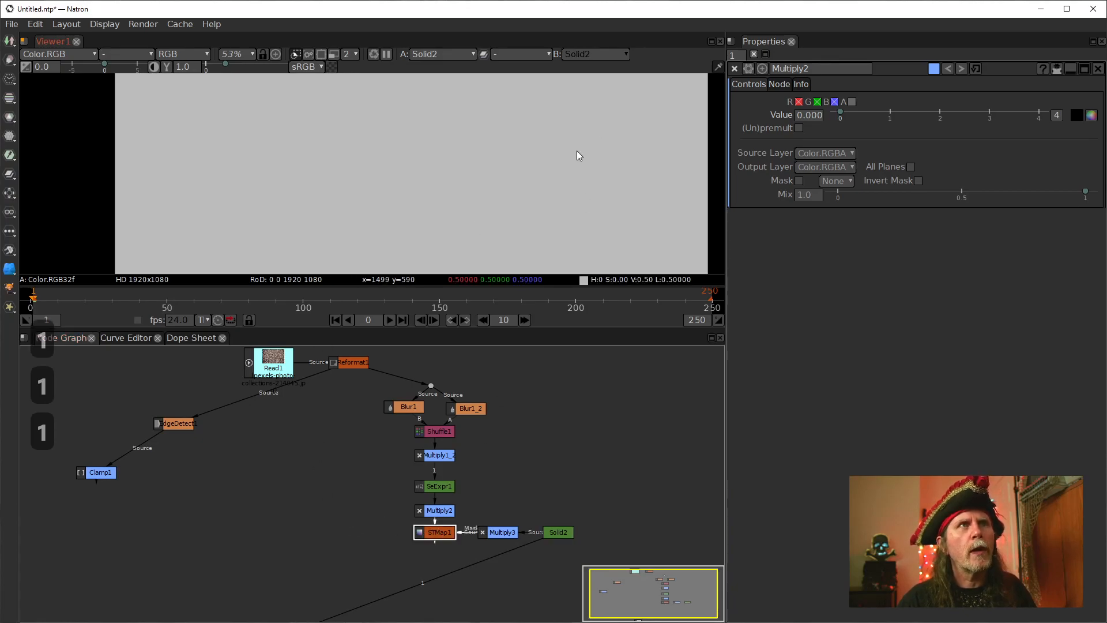
{"action": "key", "text": "1"}
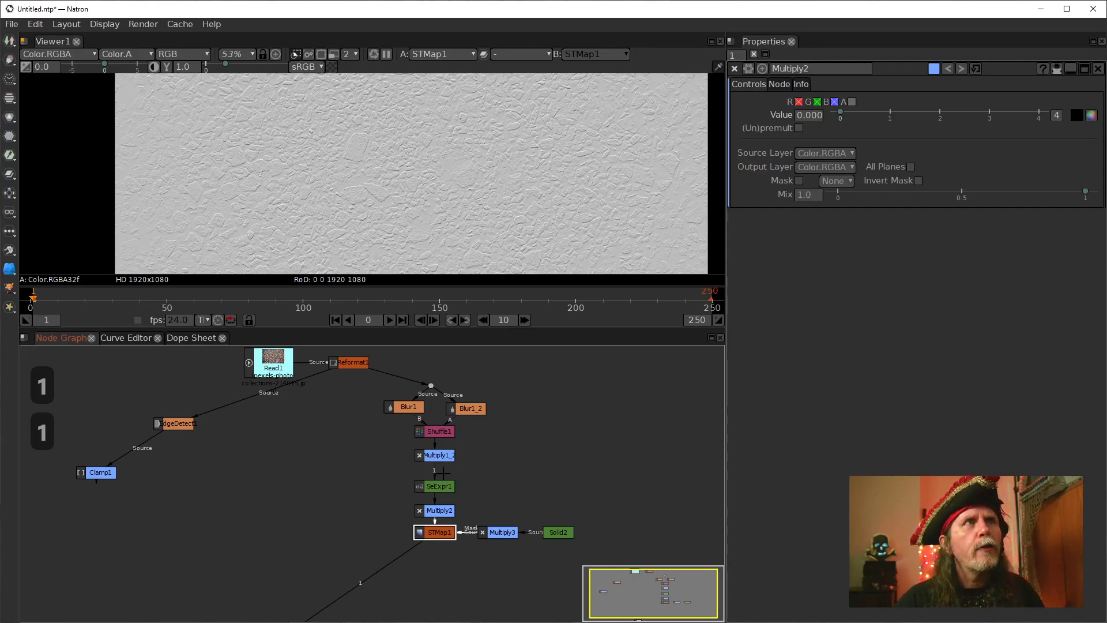
{"action": "scroll", "coordinate": [415, 190], "scroll_direction": "up", "scroll_amount": 7}
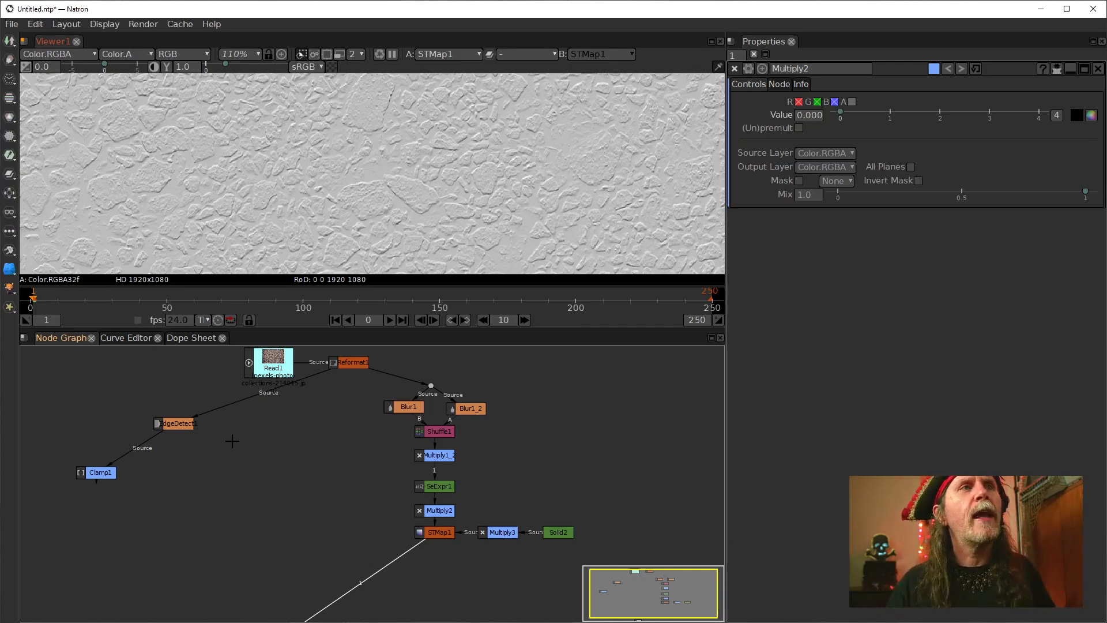
Step: Insert a Merge node between STMap1 and Viewer1 and place it below the embossing chain, close to Viewer1
{"action": "left_click_drag", "start_coordinate": [489, 563], "coordinate": [490, 514]}
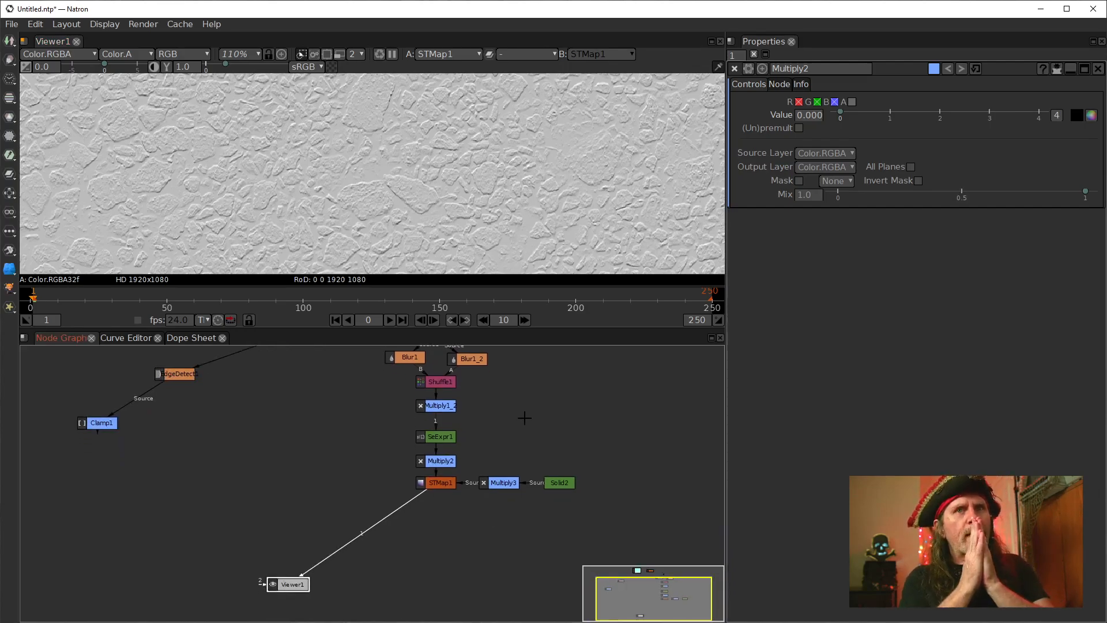
{"action": "left_click", "coordinate": [436, 483]}
{"action": "key", "text": "m"}
{"action": "left_click_drag", "start_coordinate": [439, 512], "coordinate": [390, 554]}
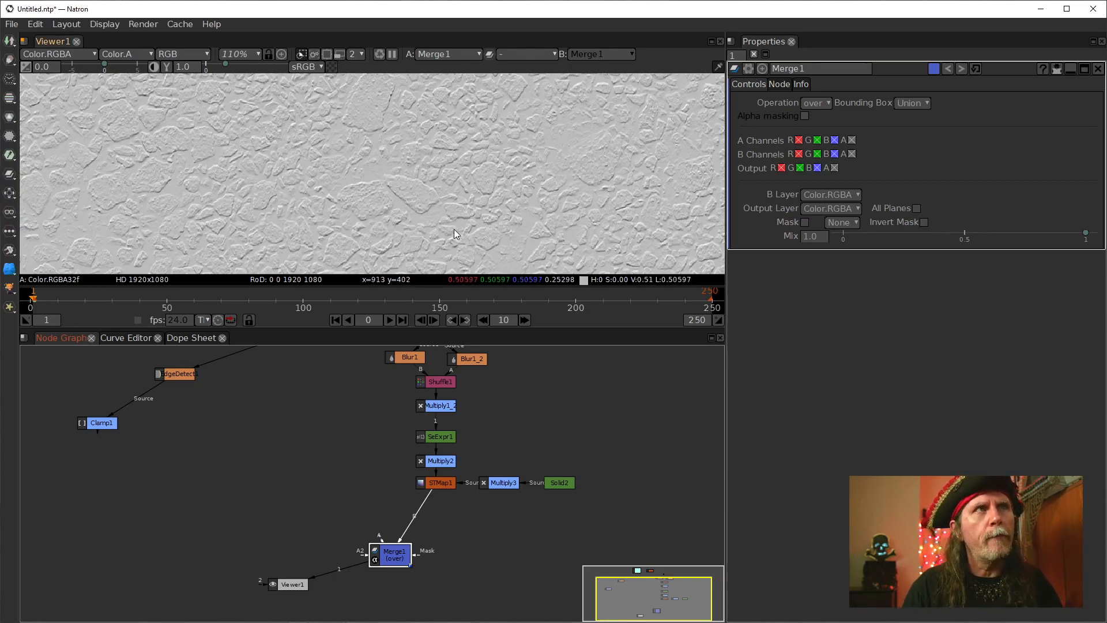
Step: Open SeExpr1's color parameters and set the red value of color1 to 0
{"action": "double_click", "coordinate": [434, 436]}
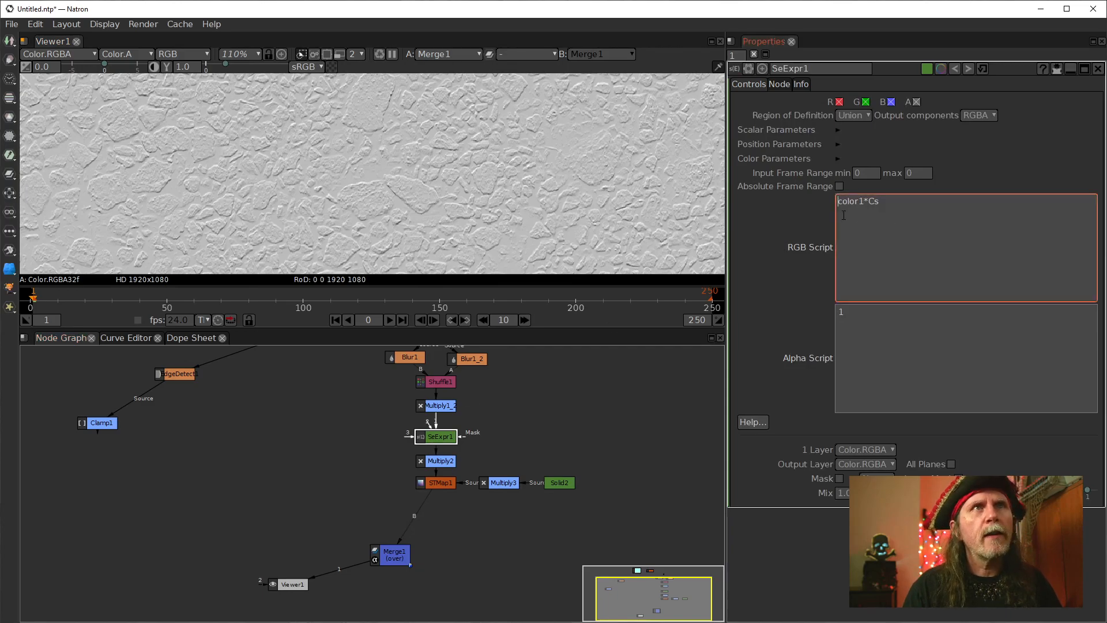
{"action": "left_click", "coordinate": [839, 158]}
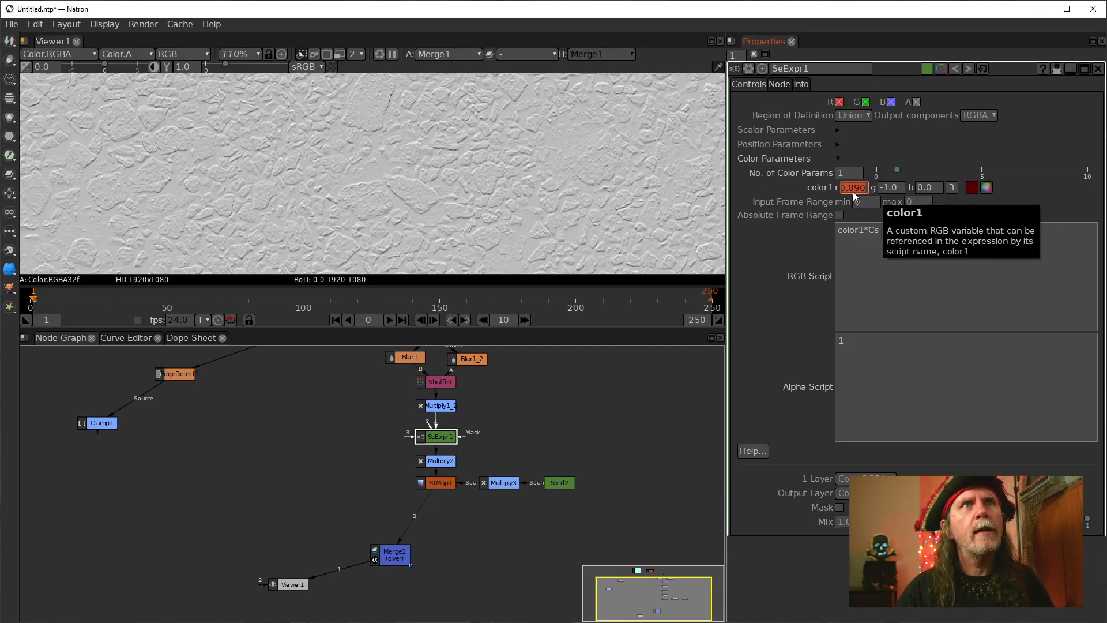
{"action": "type", "text": "0"}
{"action": "key", "text": "Return"}
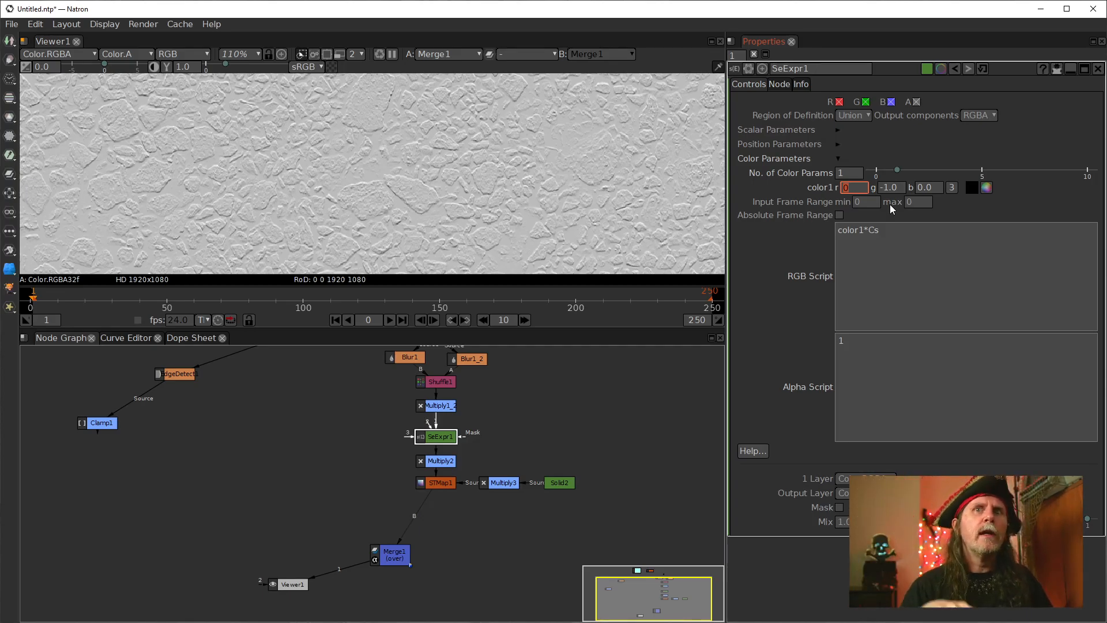
Step: Try a green value of 1.0 for SeExpr1's color1 and restore it to -1.0
{"action": "left_click", "coordinate": [885, 189]}
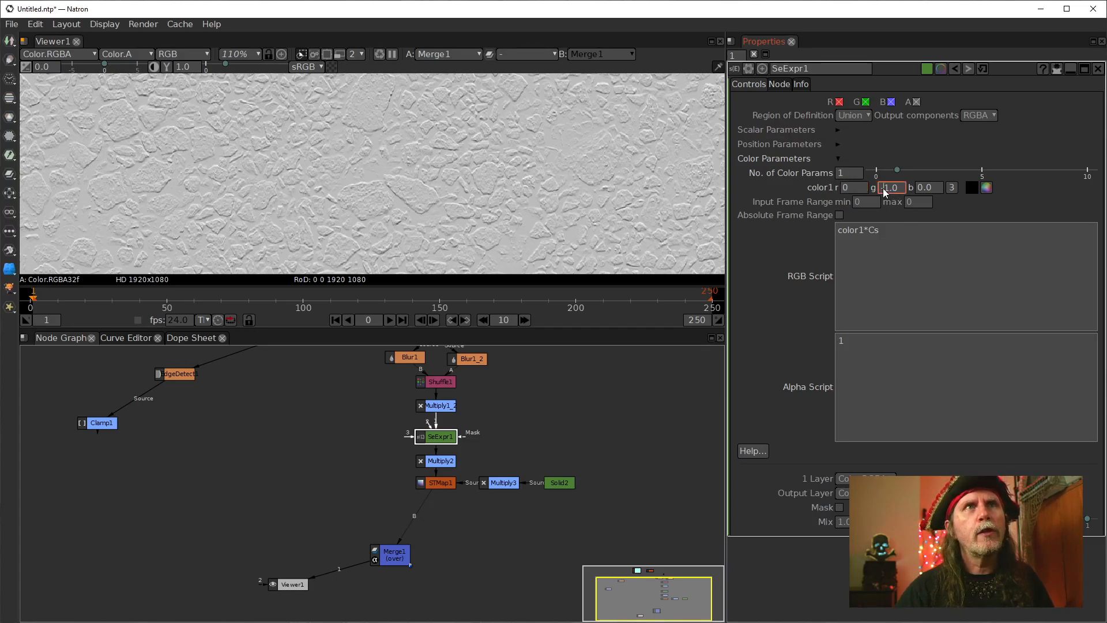
{"action": "key", "text": "BackSpace"}
{"action": "key", "text": "Return"}
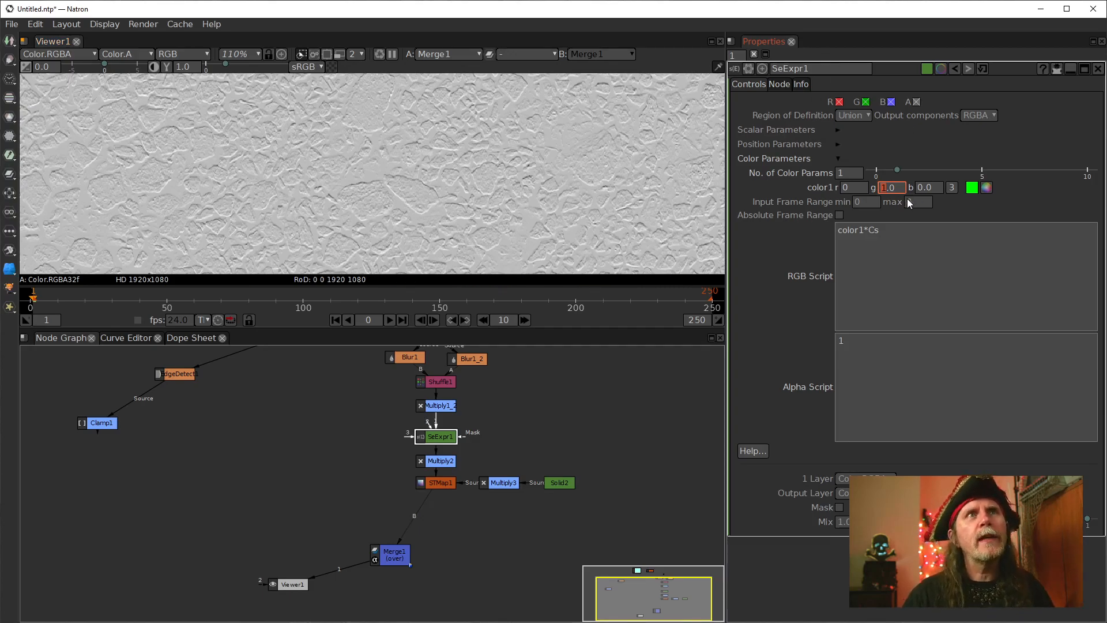
{"action": "type", "text": "-"}
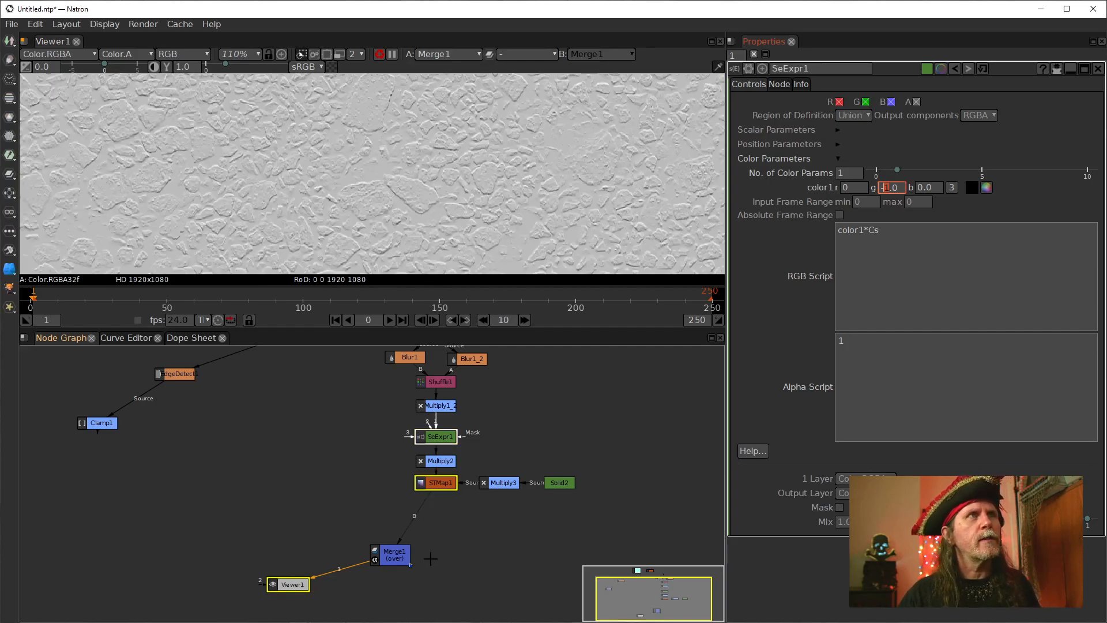
Step: Align the Merge1 node directly beneath STMap1 in the node graph and deselect all nodes
{"action": "left_click_drag", "start_coordinate": [391, 567], "coordinate": [436, 566]}
{"action": "left_click", "coordinate": [360, 490]}
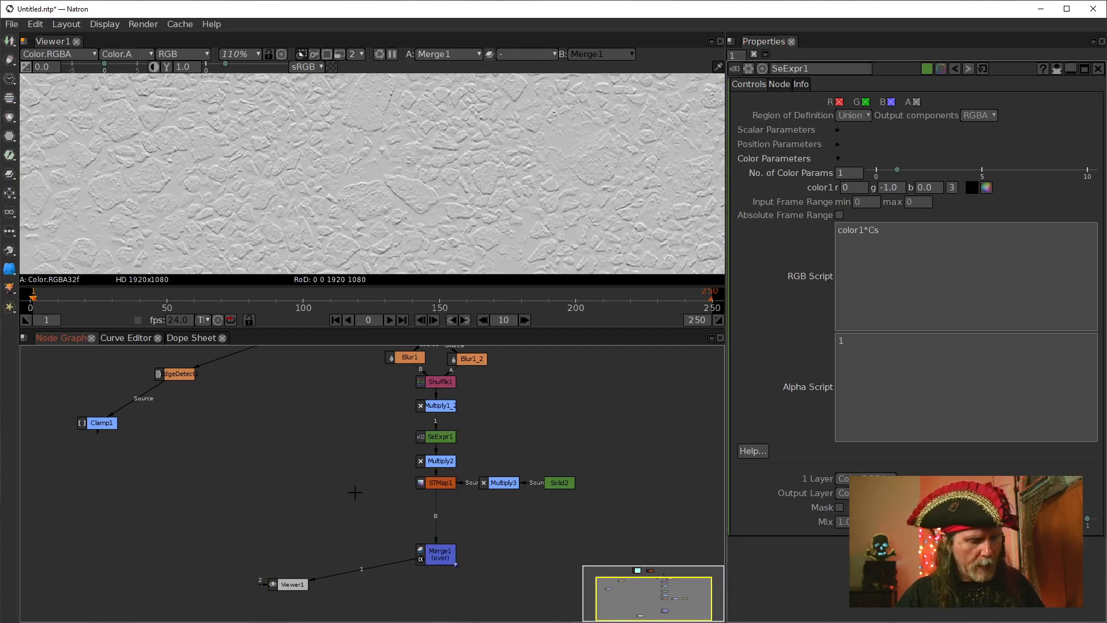
Step: Add an Invert node fed by STMap1 and connect it to the A input of Merge1
{"action": "key", "text": "Tab"}
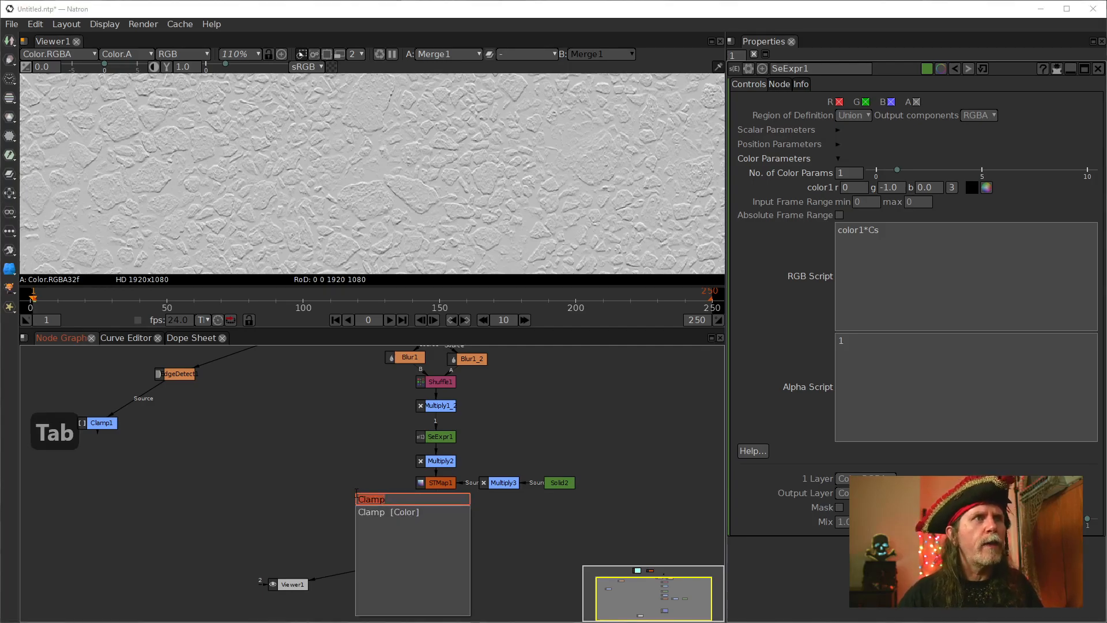
{"action": "left_click", "coordinate": [305, 496]}
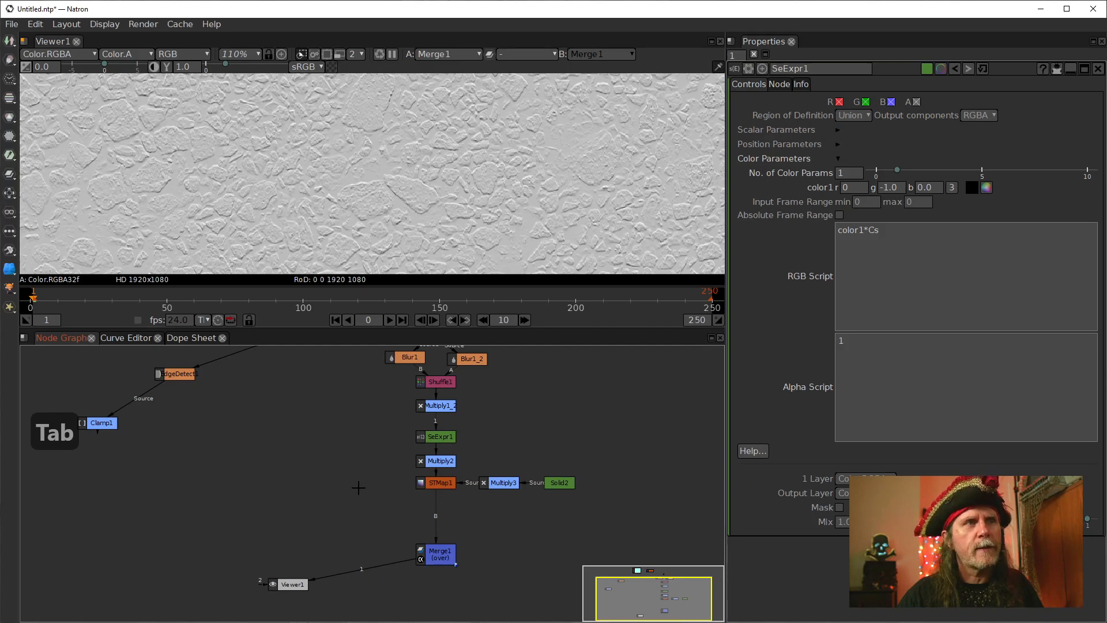
{"action": "key", "text": "Tab"}
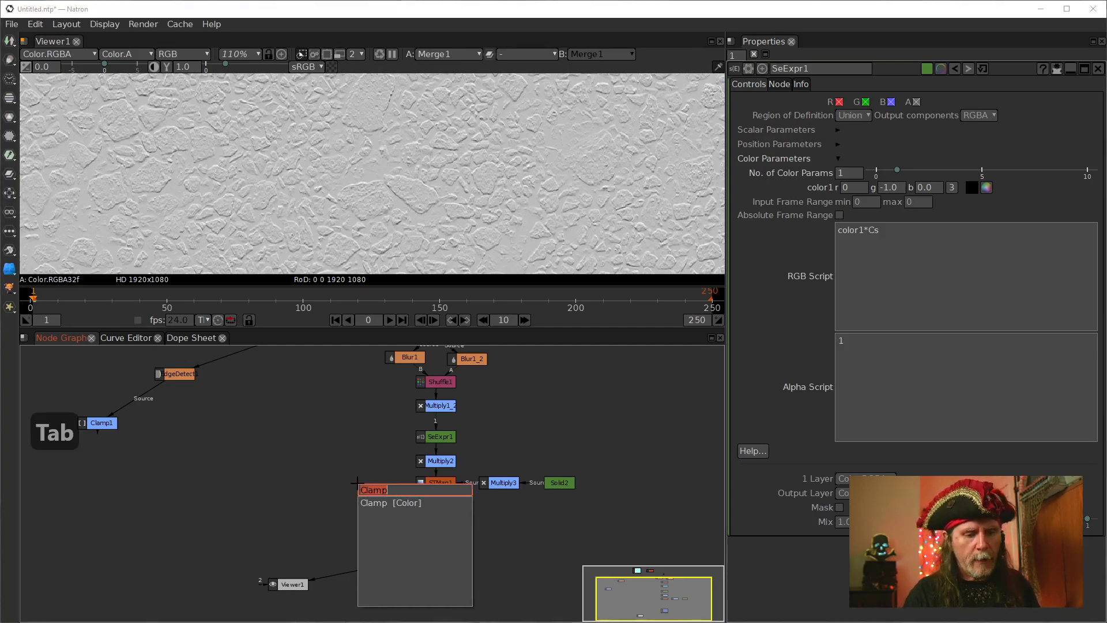
{"action": "type", "text": "inv"}
{"action": "key", "text": "Down"}
{"action": "key", "text": "Return"}
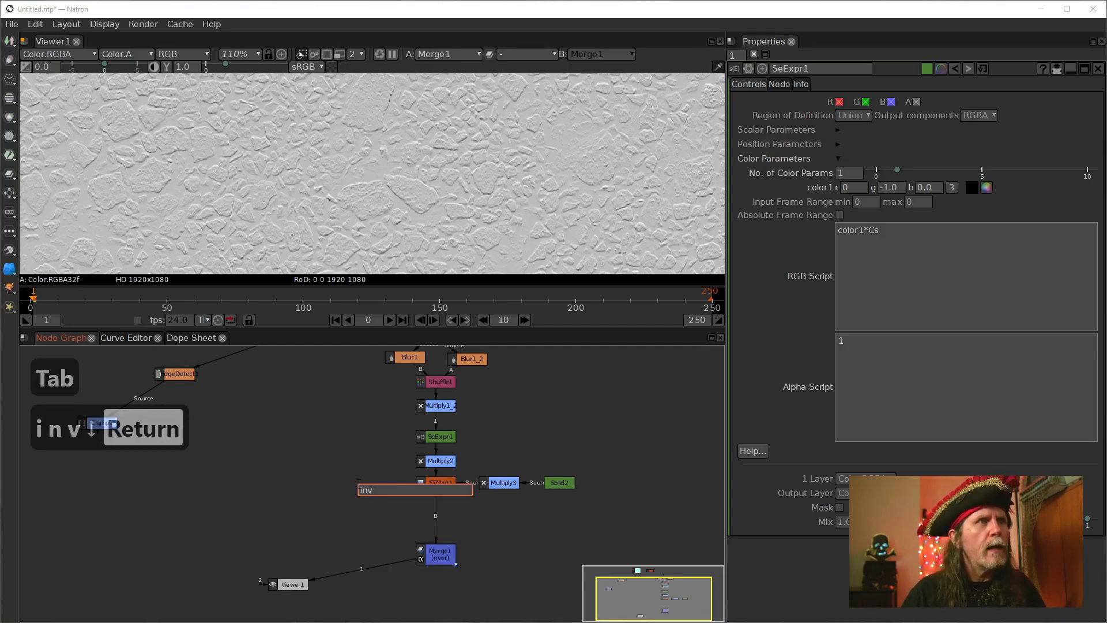
{"action": "mouse_move", "coordinate": [380, 475]}
{"action": "left_mouse_down"}
{"action": "mouse_move", "coordinate": [428, 483]}
{"action": "mouse_move", "coordinate": [376, 488]}
{"action": "left_mouse_up"}
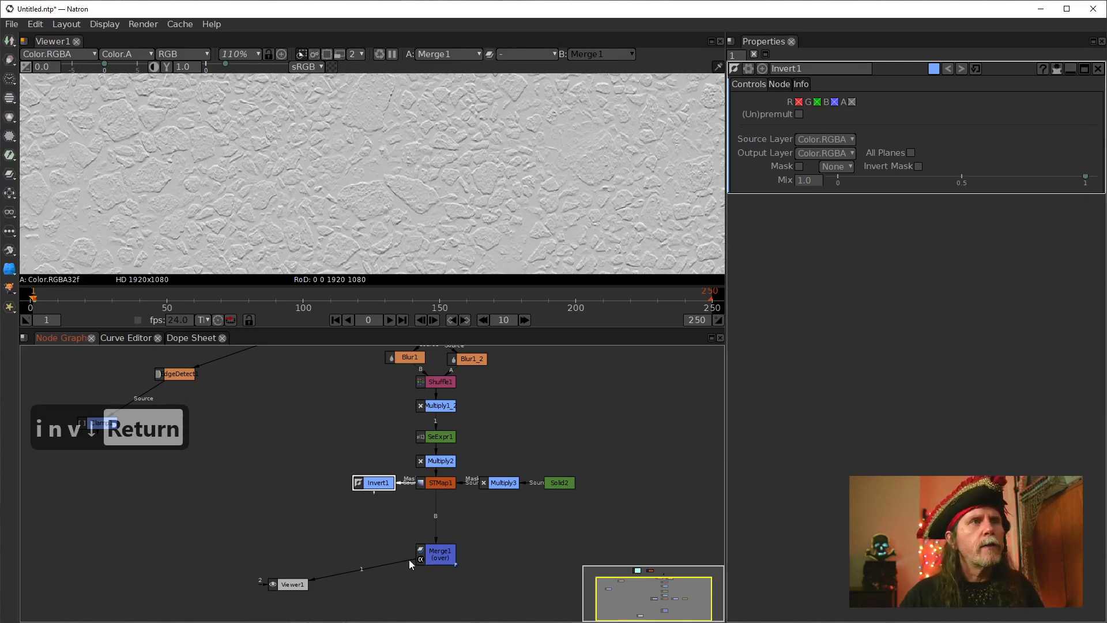
{"action": "left_click", "coordinate": [425, 555]}
{"action": "left_click_drag", "start_coordinate": [369, 488], "coordinate": [369, 482]}
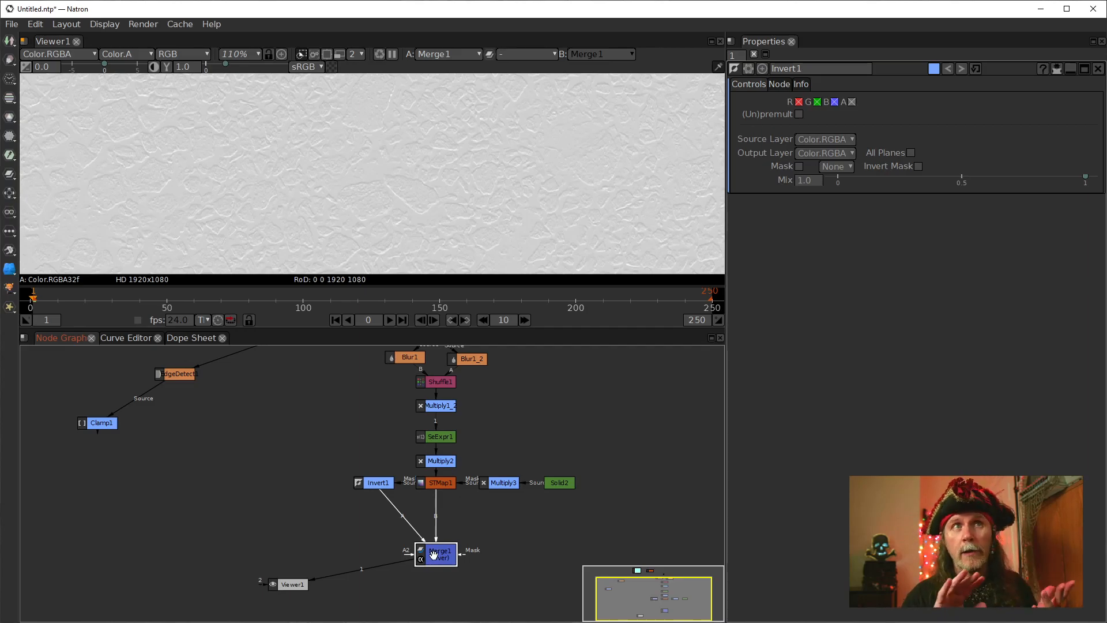
Step: Open Merge1's settings and set its operation to max
{"action": "left_click", "coordinate": [850, 101]}
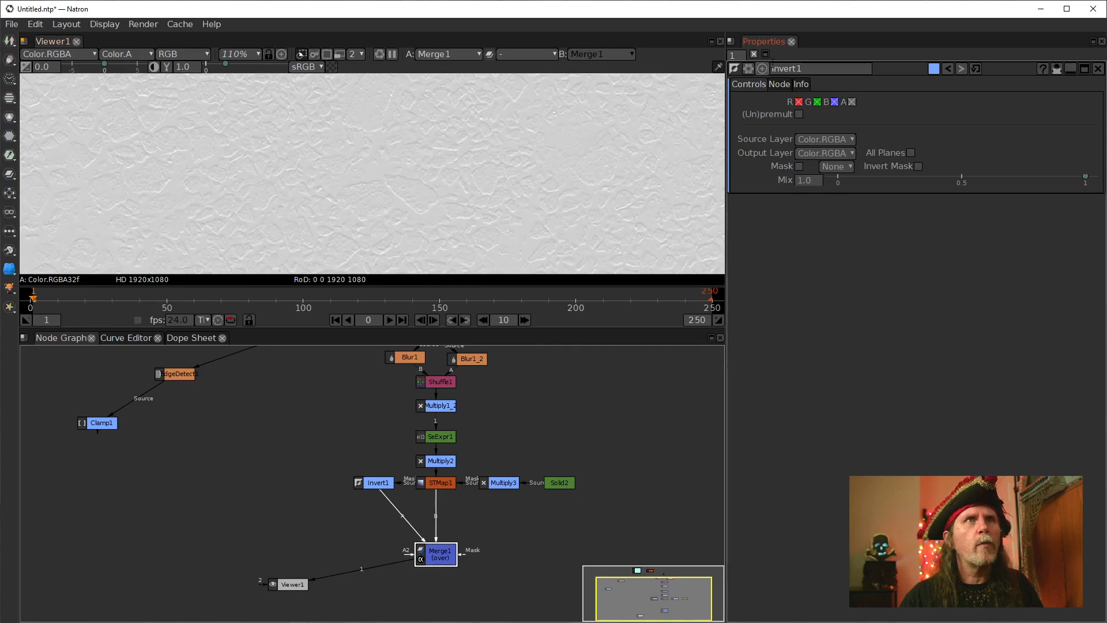
{"action": "double_click", "coordinate": [434, 554]}
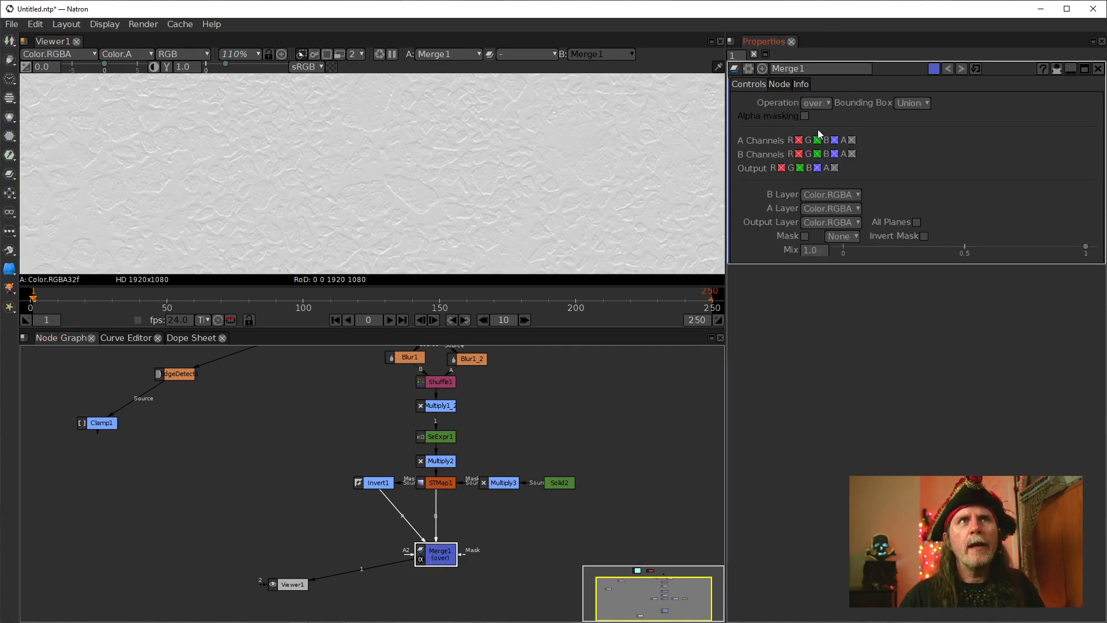
{"action": "left_click", "coordinate": [852, 140]}
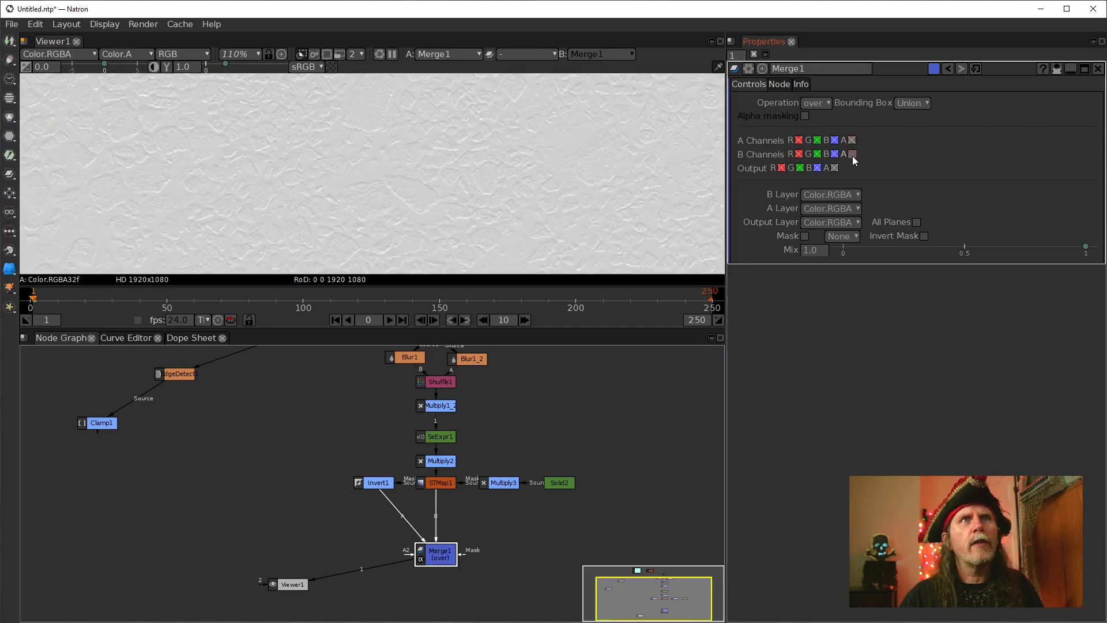
{"action": "left_click", "coordinate": [836, 166]}
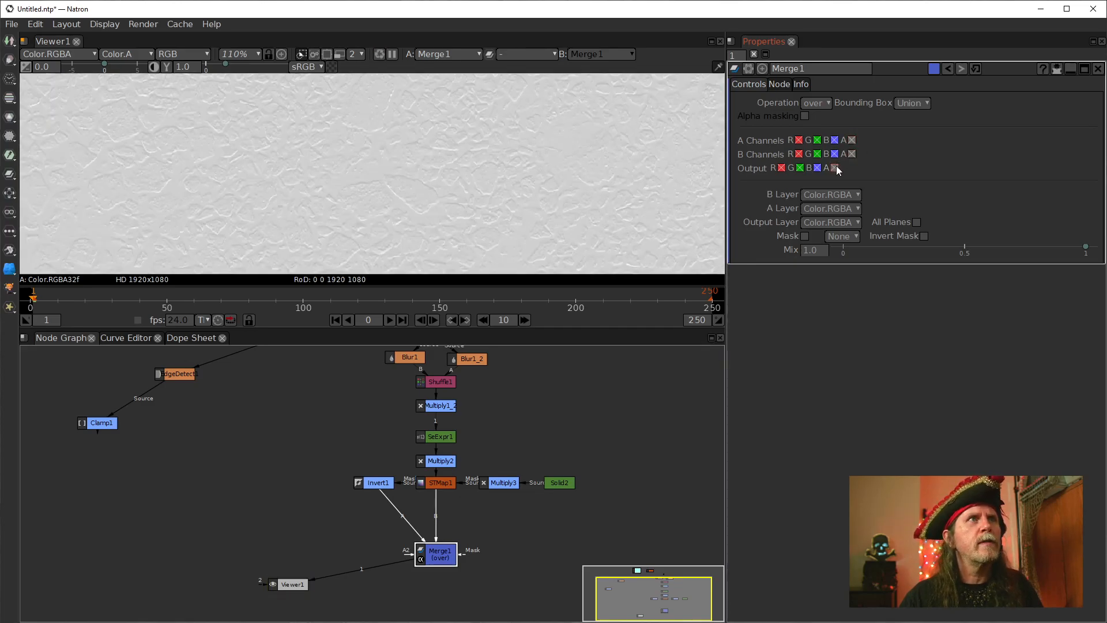
{"action": "left_click", "coordinate": [817, 103]}
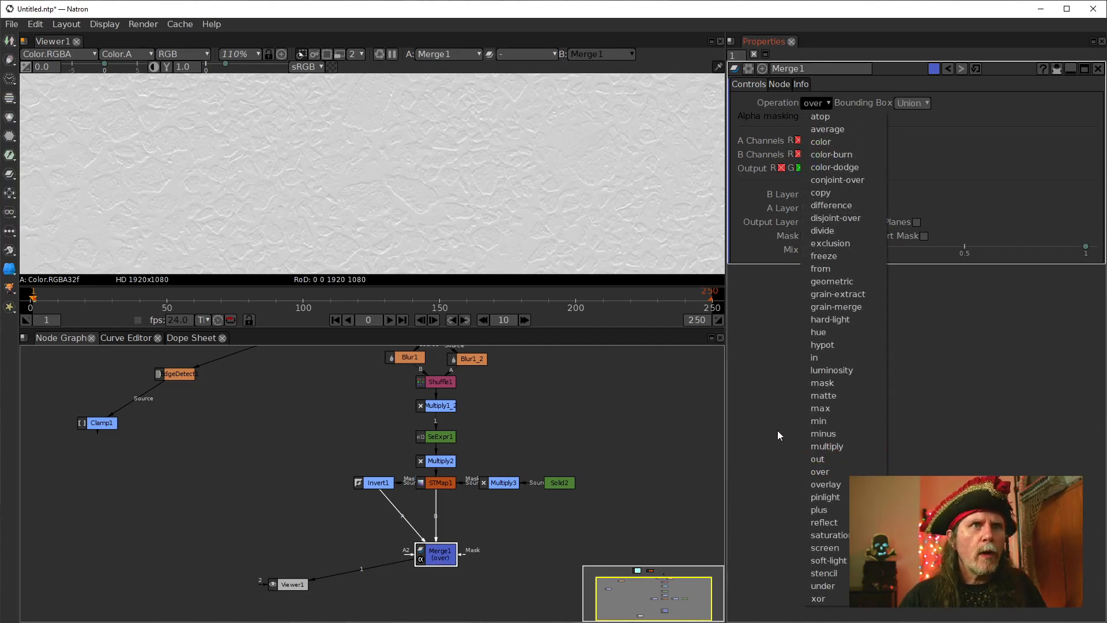
{"action": "left_click", "coordinate": [820, 408]}
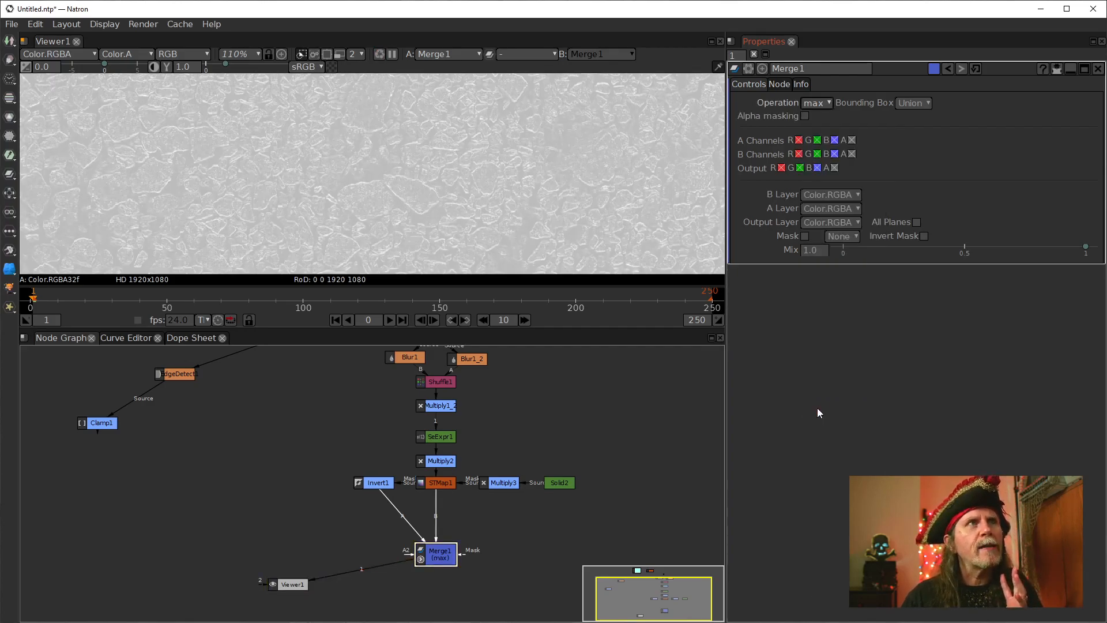
Step: View the outputs of STMap1, Invert1 and Merge1 in turn to compare the inputs with the merged result
{"action": "left_click", "coordinate": [438, 486]}
{"action": "key", "text": "1"}
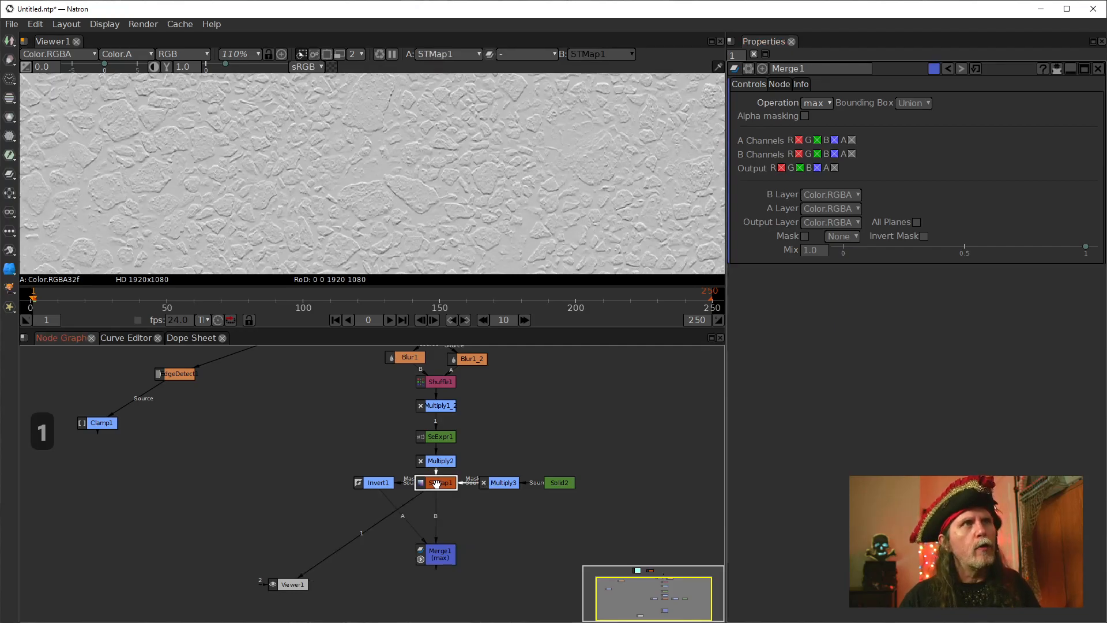
{"action": "left_click", "coordinate": [379, 484]}
{"action": "key", "text": "1"}
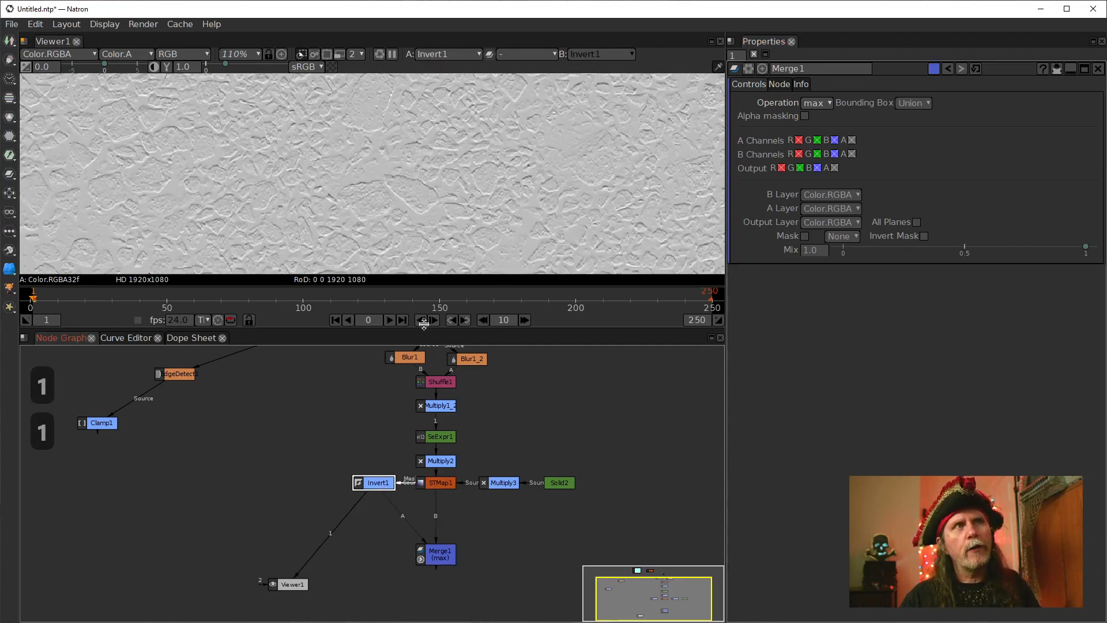
{"action": "left_click", "coordinate": [443, 554]}
{"action": "key", "text": "1"}
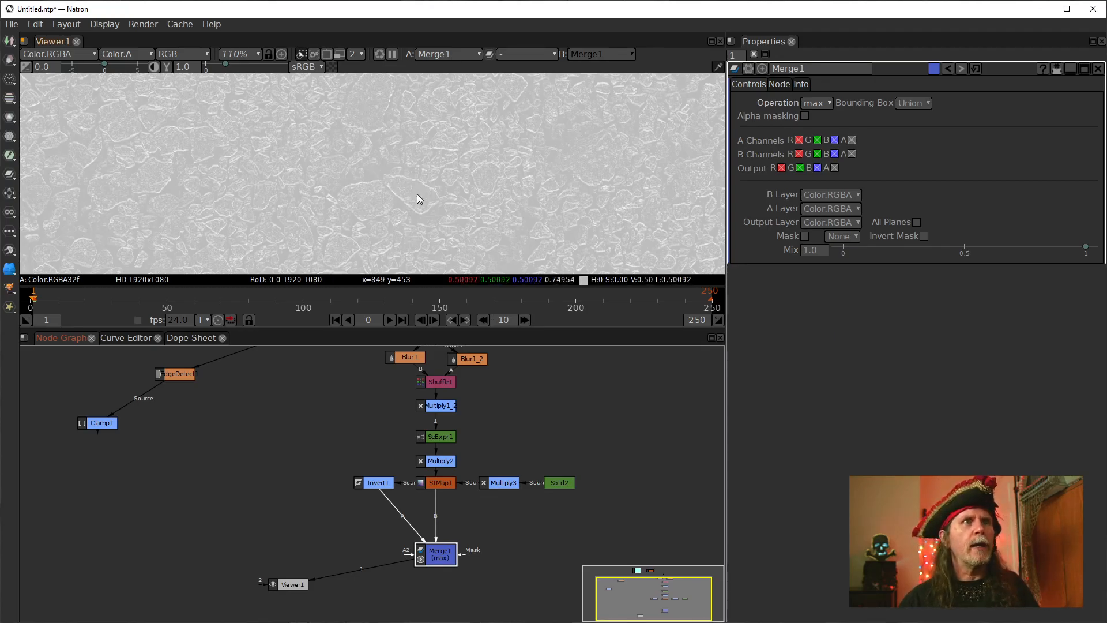
Step: Try Solid2 color values between 0.10 and 1.00 while viewing the merged result, and restore the color to 0.50
{"action": "left_click", "coordinate": [554, 484]}
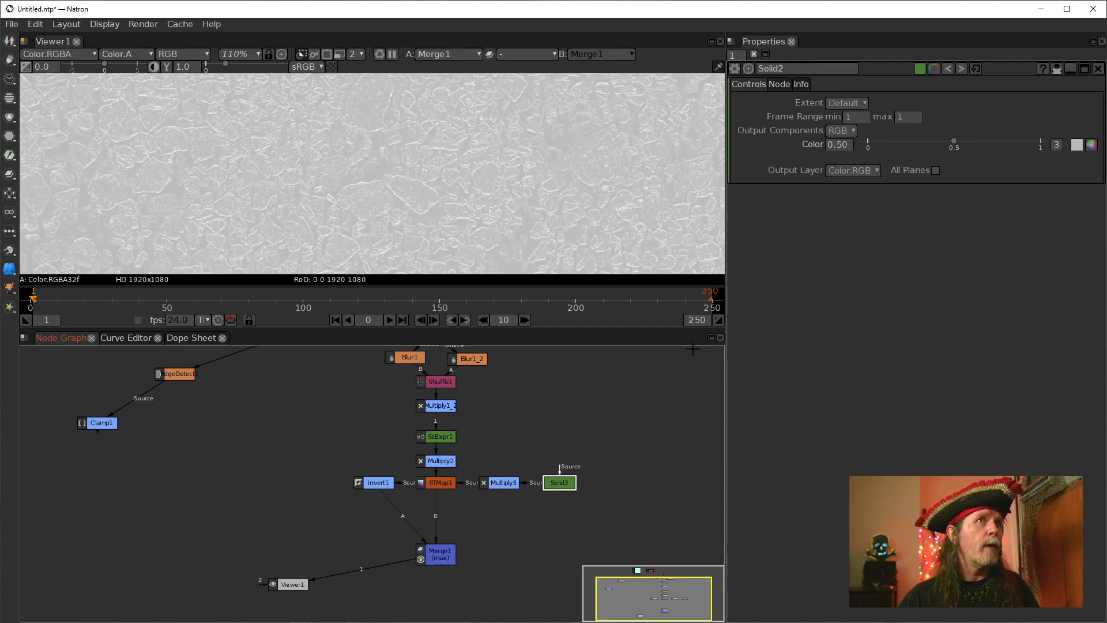
{"action": "scroll", "coordinate": [836, 148], "scroll_direction": "down", "scroll_amount": 2}
{"action": "scroll", "coordinate": [836, 147], "scroll_direction": "down", "scroll_amount": 3}
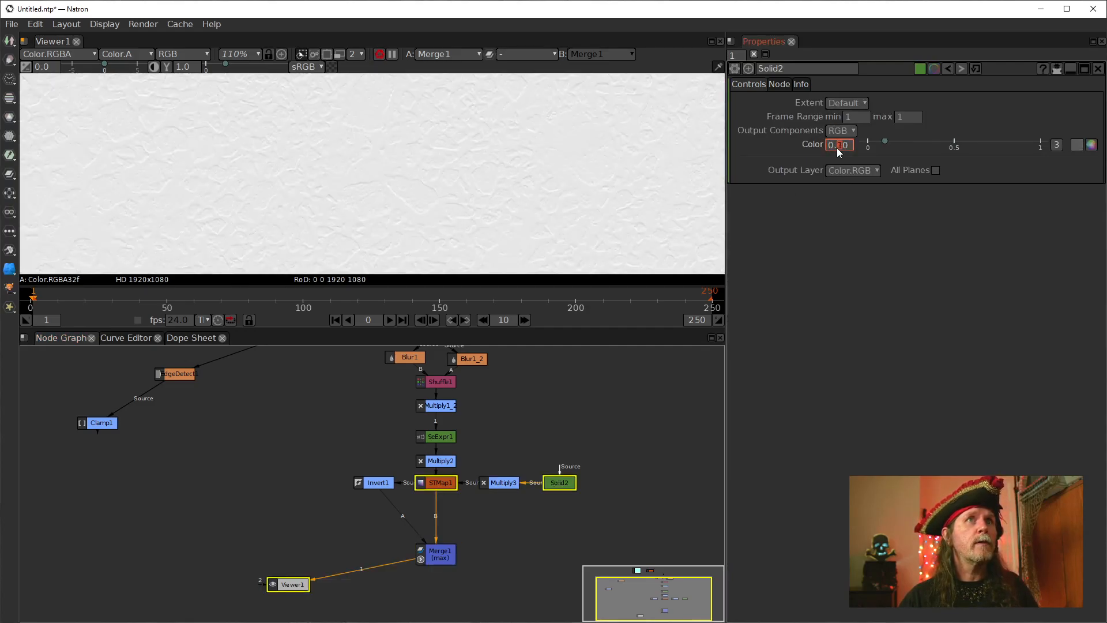
{"action": "scroll", "coordinate": [836, 147], "scroll_direction": "up", "scroll_amount": 8}
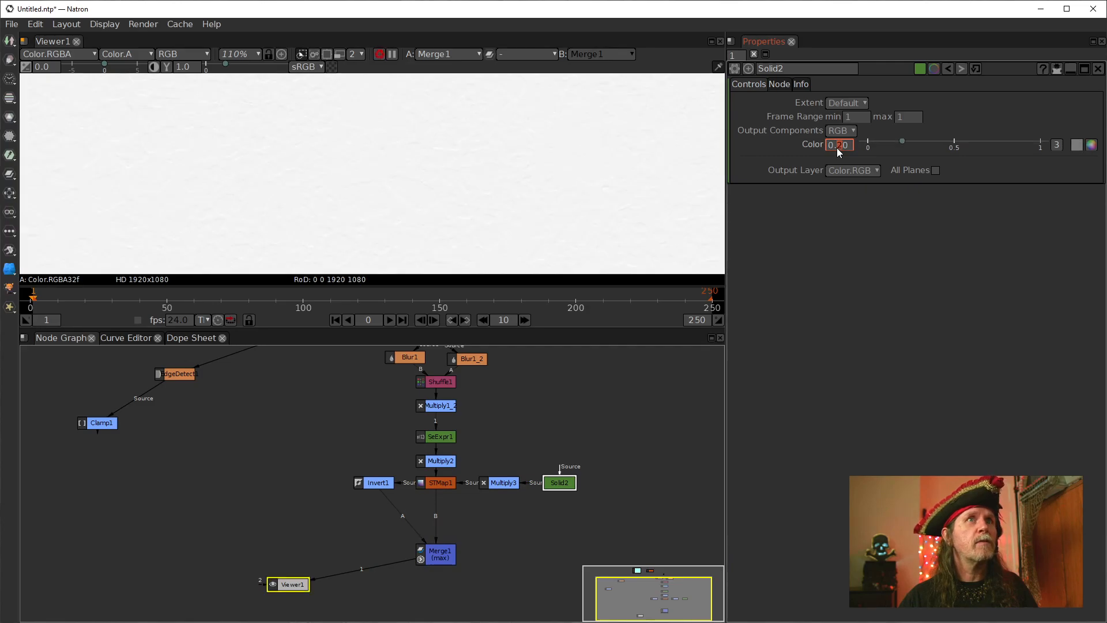
{"action": "scroll", "coordinate": [837, 147], "scroll_direction": "up", "scroll_amount": 1}
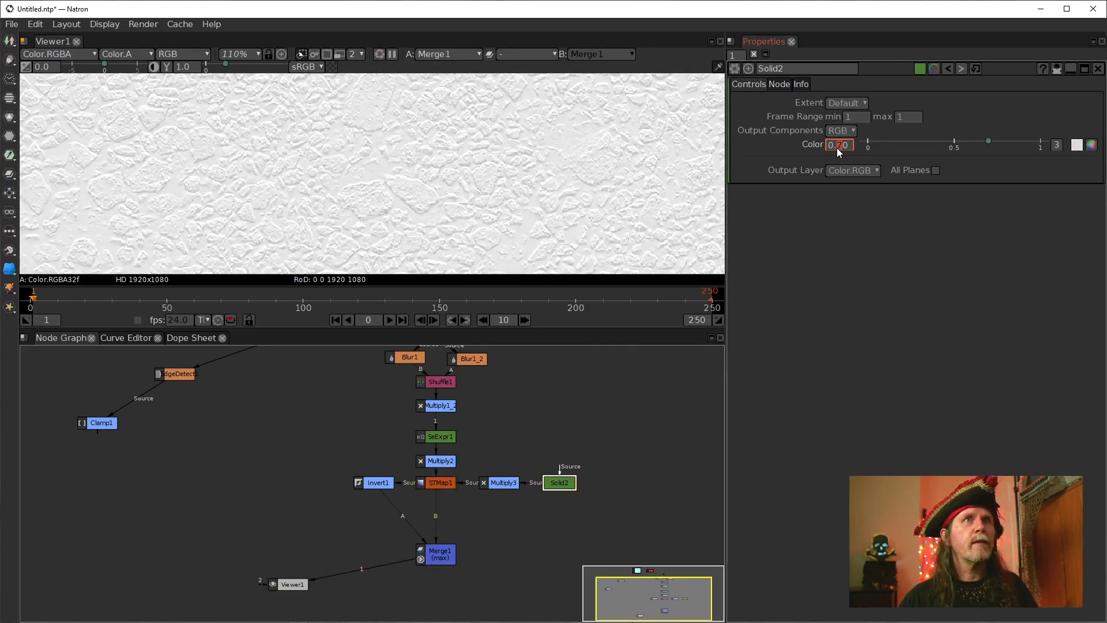
{"action": "scroll", "coordinate": [836, 148], "scroll_direction": "down", "scroll_amount": 4}
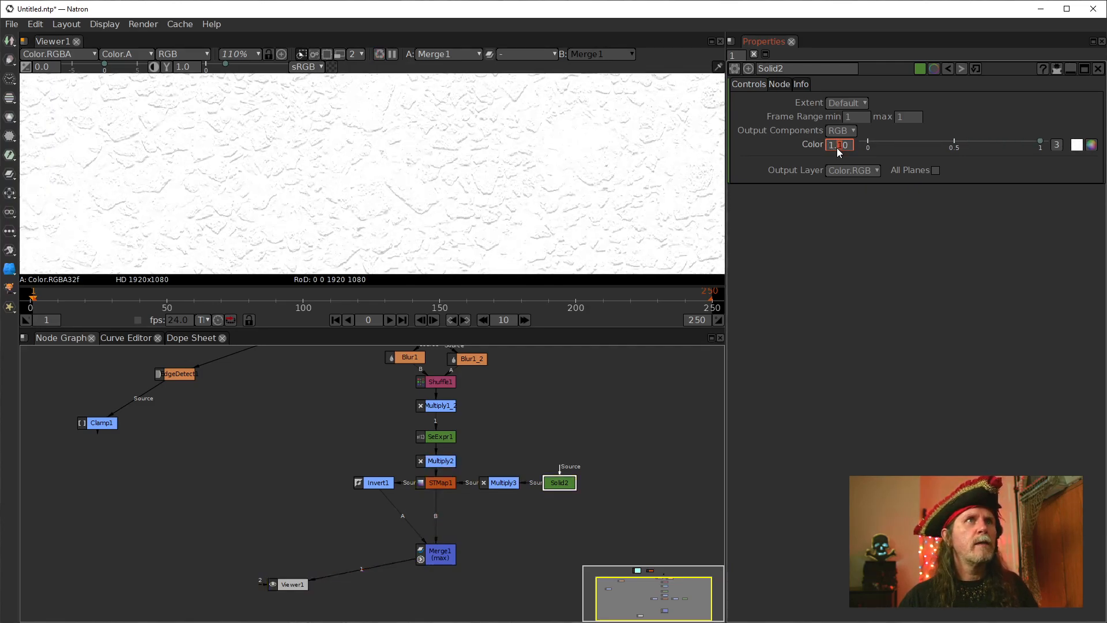
{"action": "scroll", "coordinate": [836, 148], "scroll_direction": "down", "scroll_amount": 2}
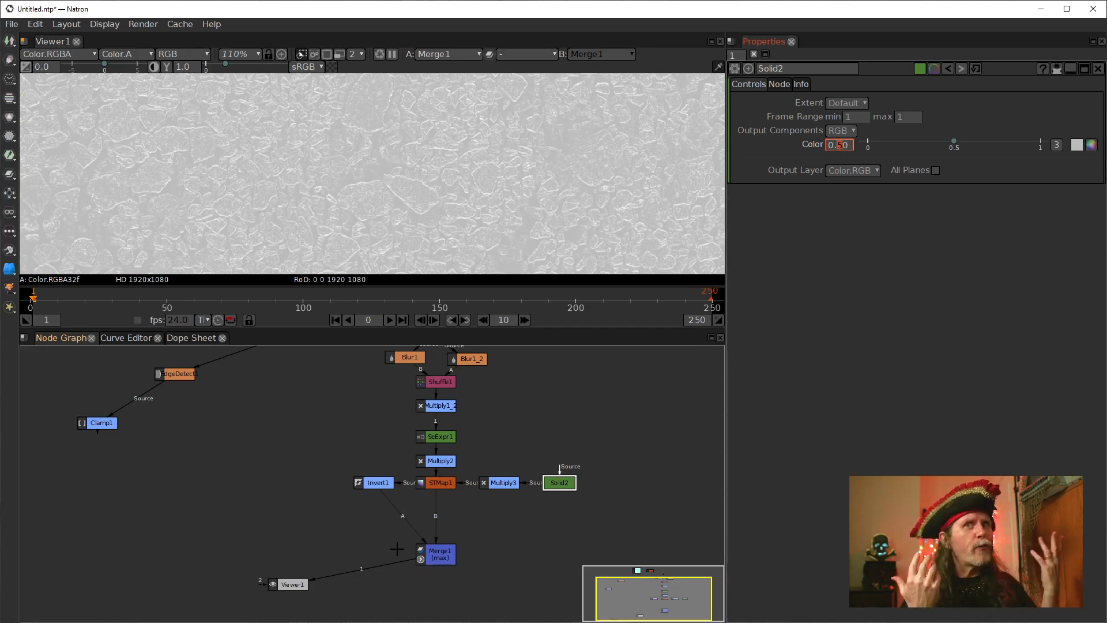
Step: Move the Invert1 node beneath Multiply3, on the right side of the embossing chain
{"action": "left_click_drag", "start_coordinate": [378, 483], "coordinate": [502, 517]}
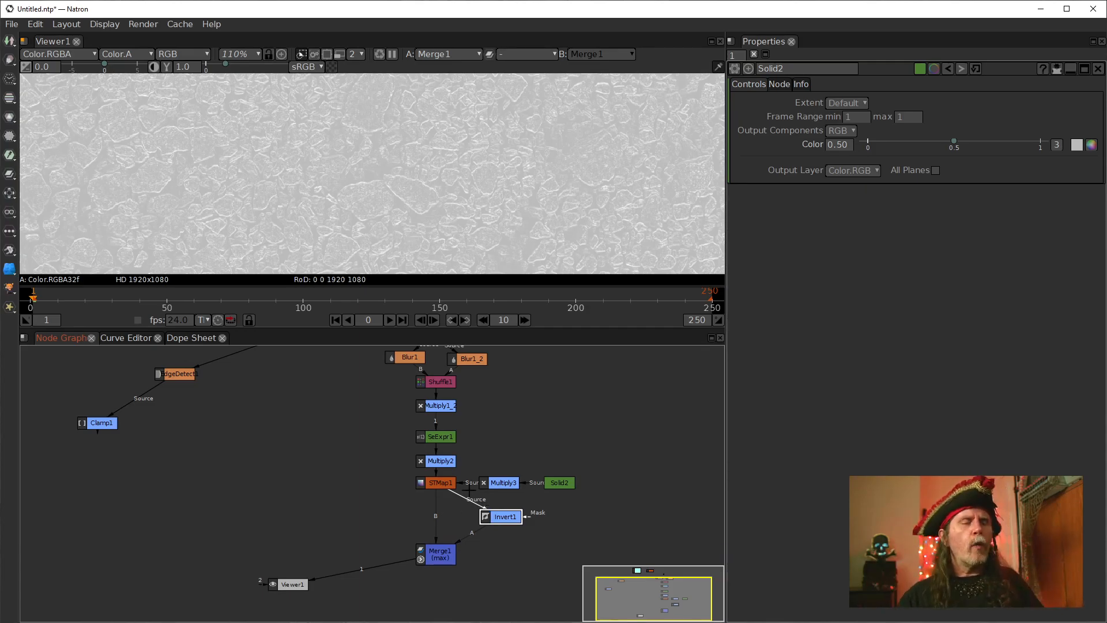
{"action": "left_click", "coordinate": [426, 434]}
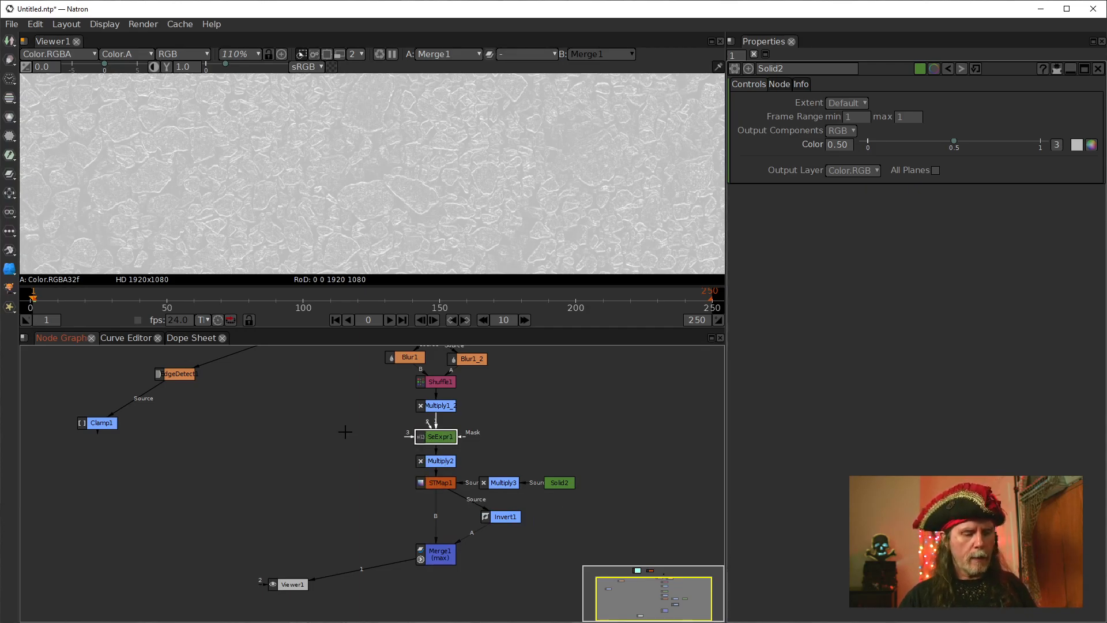
{"action": "key", "text": "alt+c"}
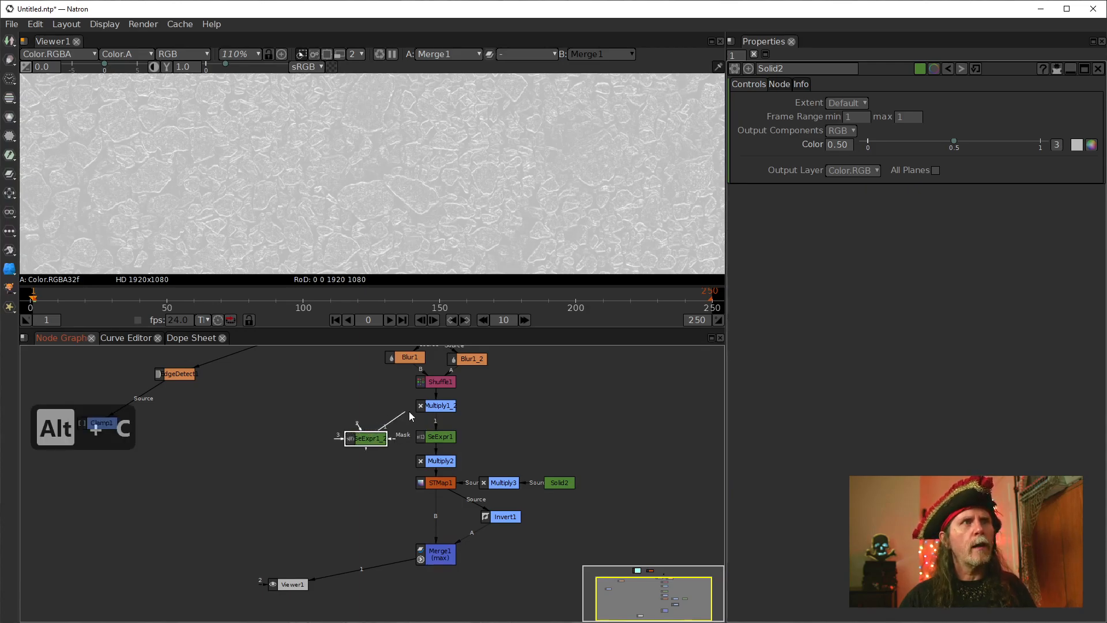
{"action": "left_click_drag", "start_coordinate": [365, 441], "coordinate": [373, 433]}
{"action": "left_click", "coordinate": [429, 412]}
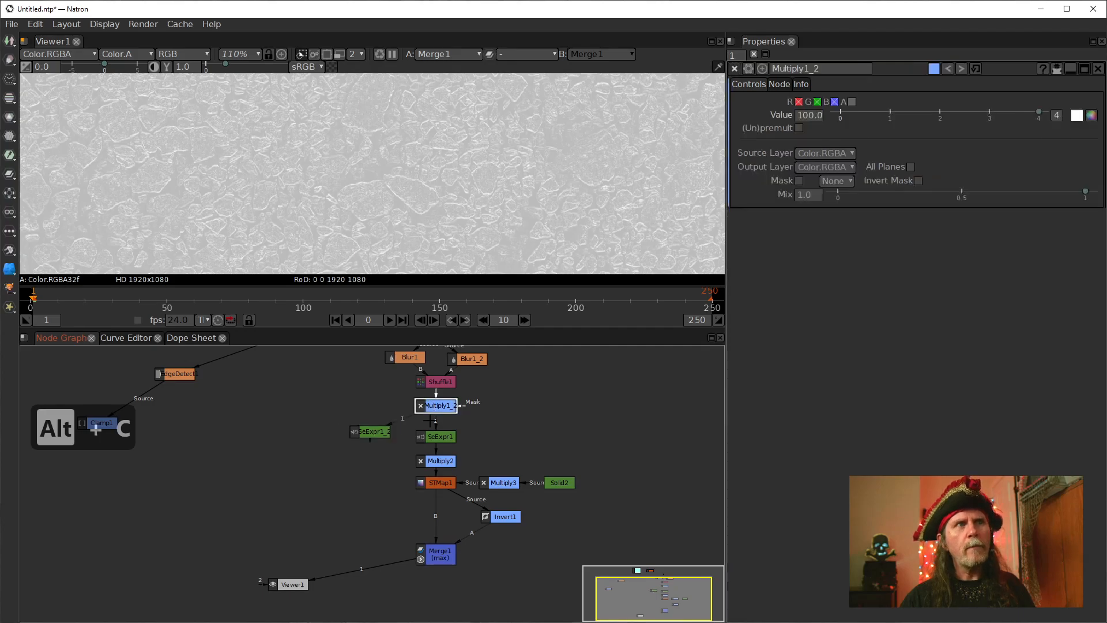
{"action": "left_click", "coordinate": [373, 432]}
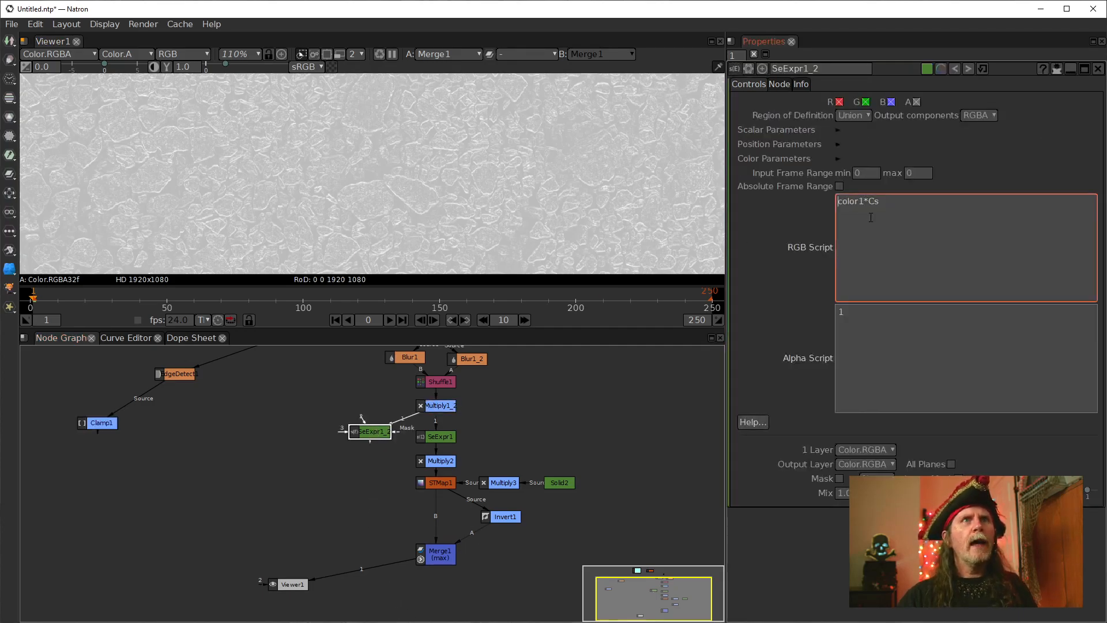
{"action": "left_click", "coordinate": [848, 323]}
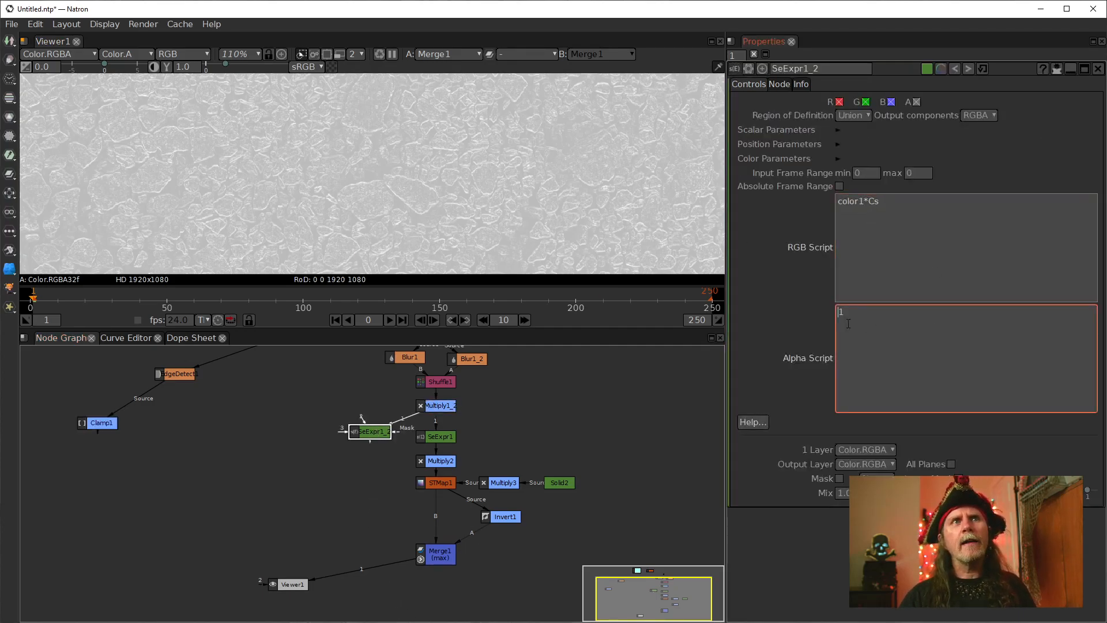
{"action": "left_click", "coordinate": [837, 158]}
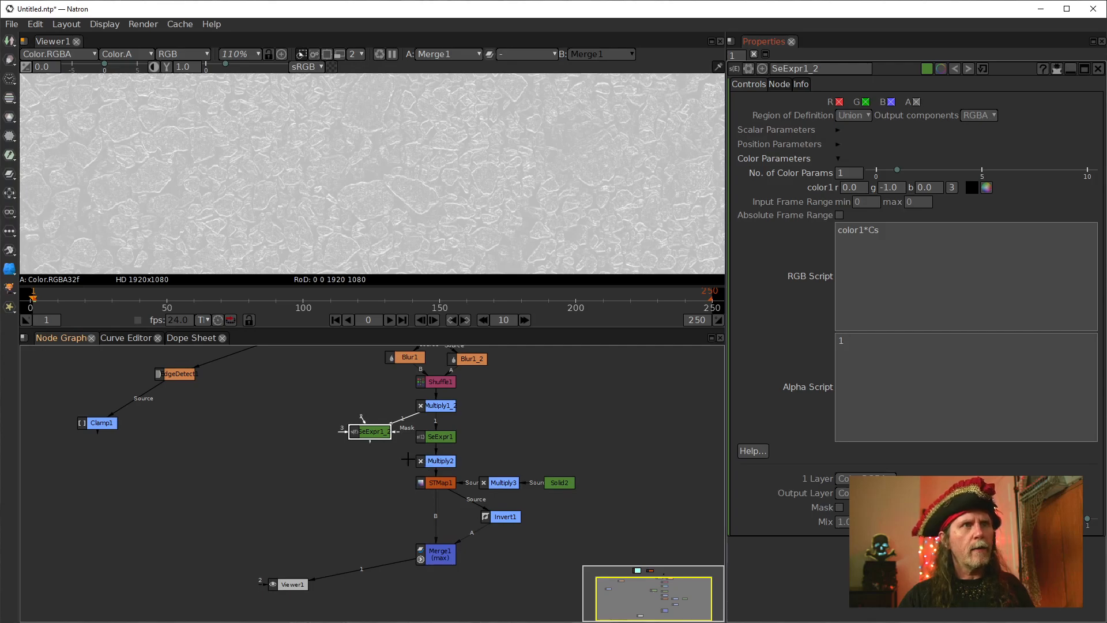
{"action": "left_click_drag", "start_coordinate": [387, 456], "coordinate": [463, 522]}
{"action": "left_click", "coordinate": [359, 434]}
{"action": "key", "text": "Delete"}
Step: Duplicate SeExpr1, Multiply2 and STMap1 together and place the copies to the left of the original chain
{"action": "left_click_drag", "start_coordinate": [373, 422], "coordinate": [476, 500]}
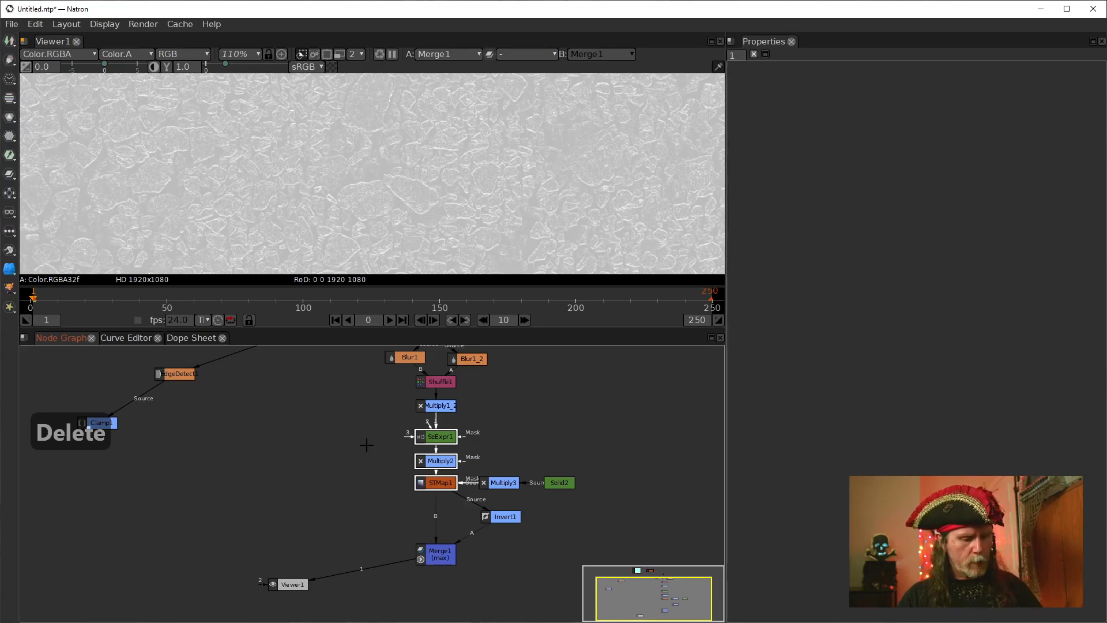
{"action": "key", "text": "alt+c"}
{"action": "left_click_drag", "start_coordinate": [375, 427], "coordinate": [334, 435]}
Step: Connect Multiply3 to the Source input of STMap1_2 and move STMap1_2 further below the duplicated Multiply2 node
{"action": "left_click", "coordinate": [495, 485]}
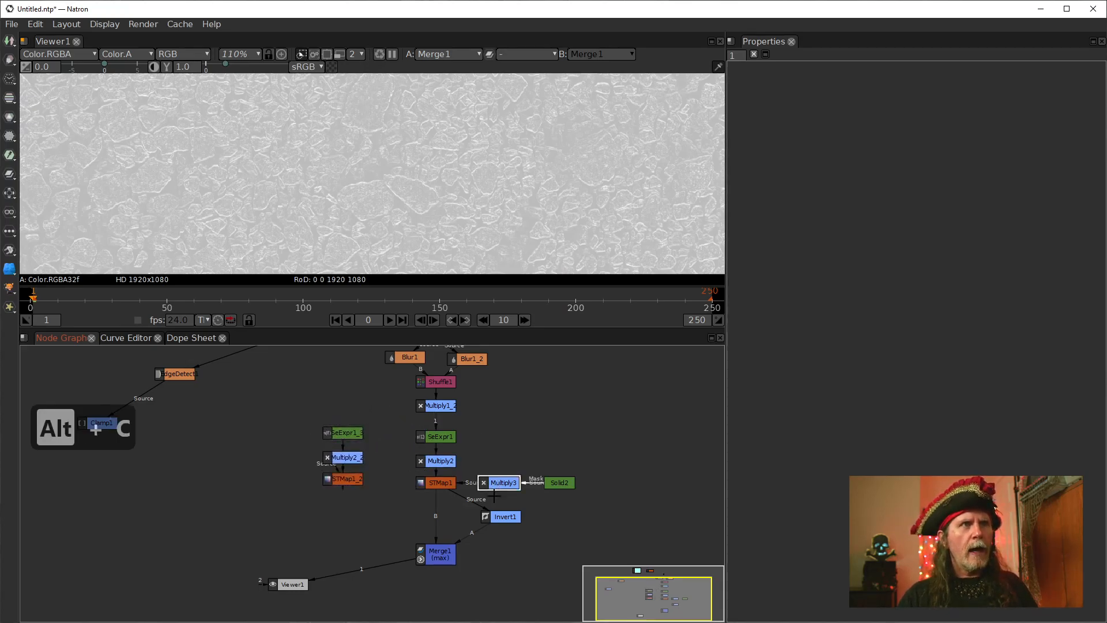
{"action": "left_click", "coordinate": [339, 491]}
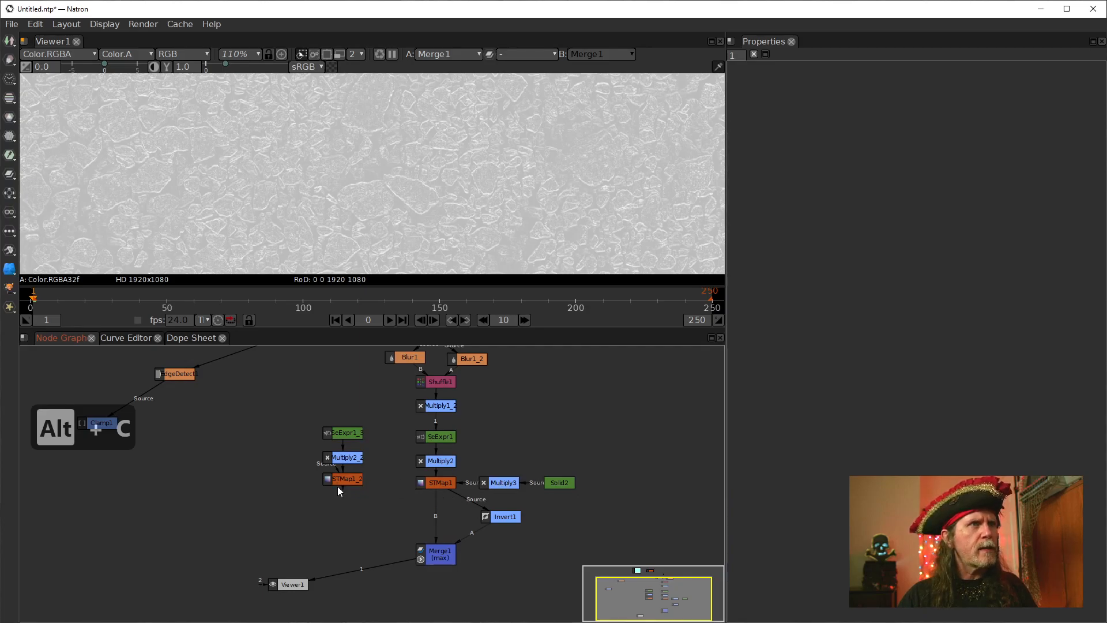
{"action": "left_click_drag", "start_coordinate": [383, 483], "coordinate": [506, 481]}
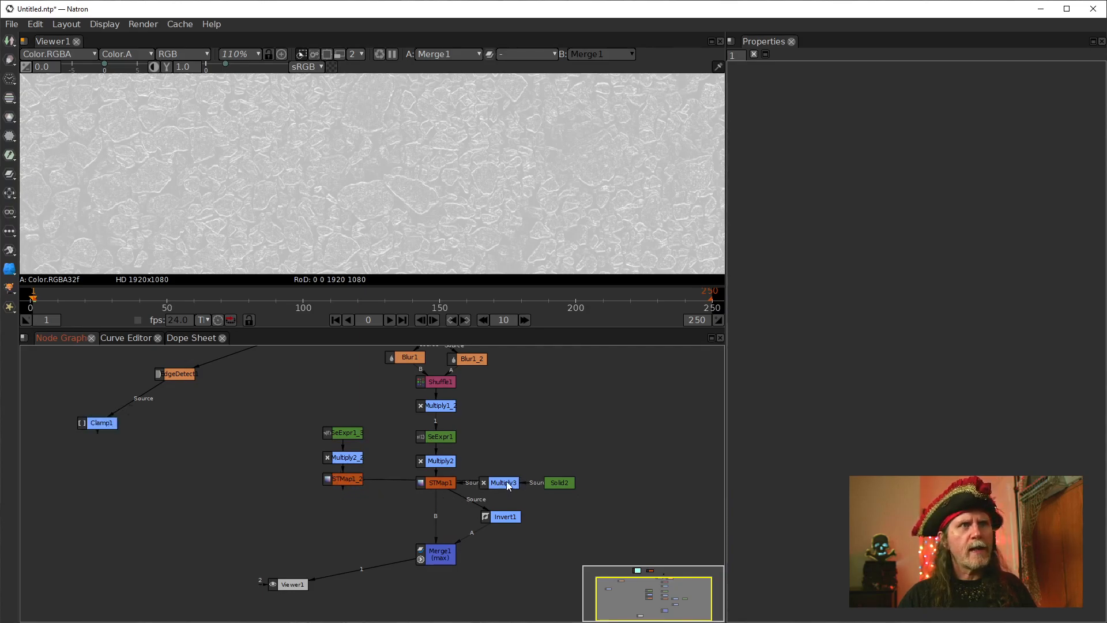
{"action": "left_click_drag", "start_coordinate": [353, 480], "coordinate": [353, 506]}
Step: View the outputs of Solid2, Multiply3 and STMap1_2 in the viewer to check the duplicated branch
{"action": "left_click", "coordinate": [557, 483]}
{"action": "key", "text": "1"}
{"action": "key", "text": "1"}
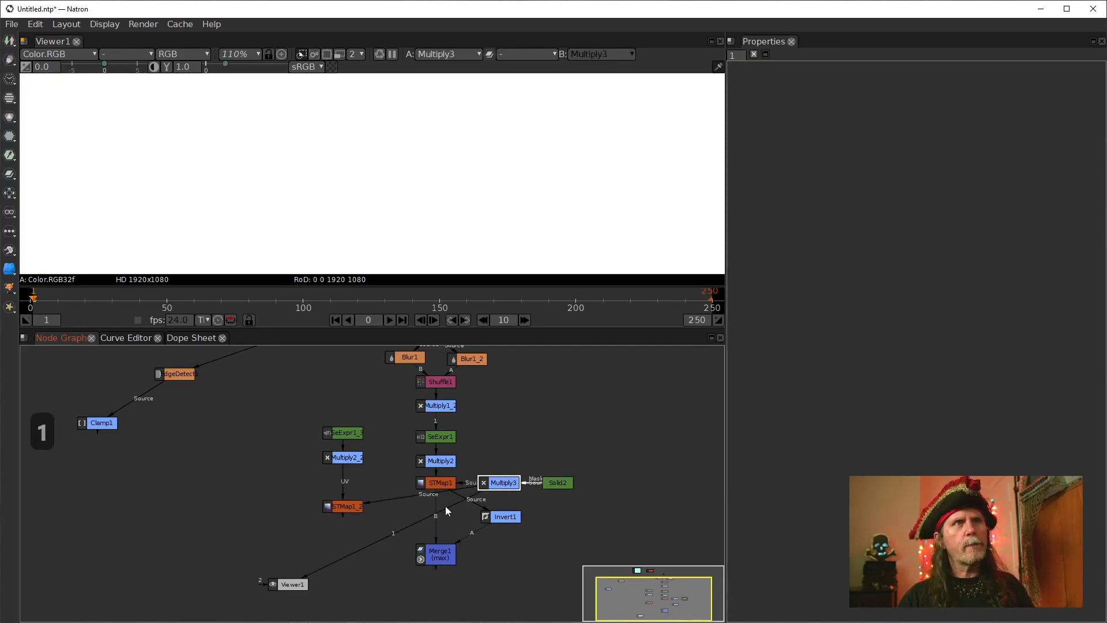
{"action": "left_click", "coordinate": [346, 507]}
{"action": "key", "text": "1"}
{"action": "left_click", "coordinate": [435, 483]}
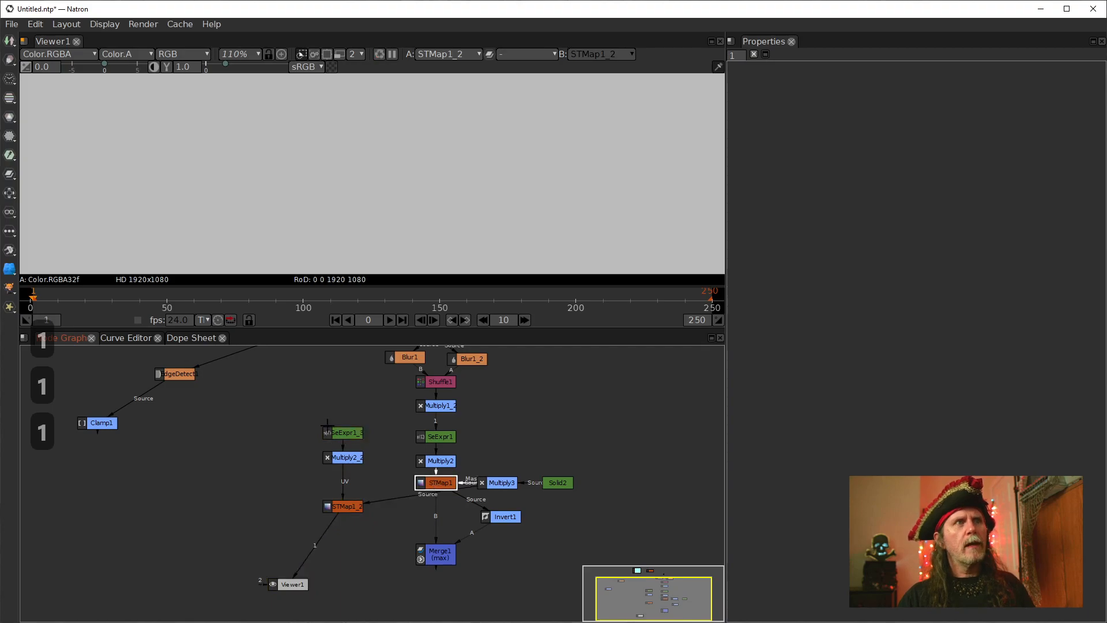
{"action": "left_click", "coordinate": [351, 509]}
{"action": "key", "text": "1"}
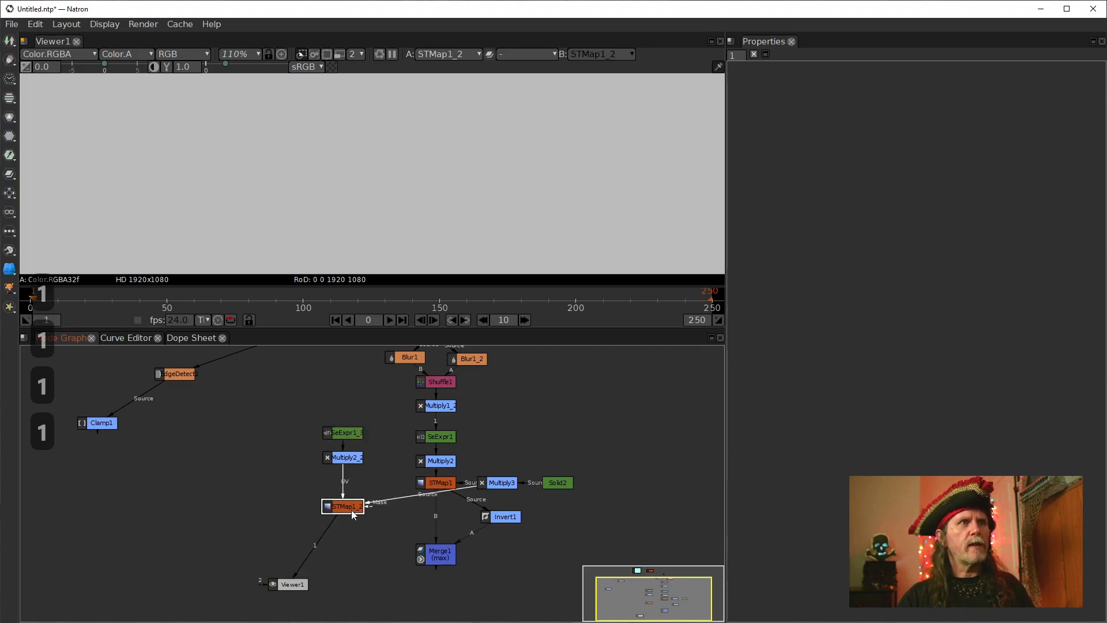
Step: Connect Multiply1_2 to input 1 of SeExpr1_3 and move STMap1_2 up level with STMap1
{"action": "left_click", "coordinate": [349, 440]}
{"action": "left_click_drag", "start_coordinate": [352, 420], "coordinate": [443, 411]}
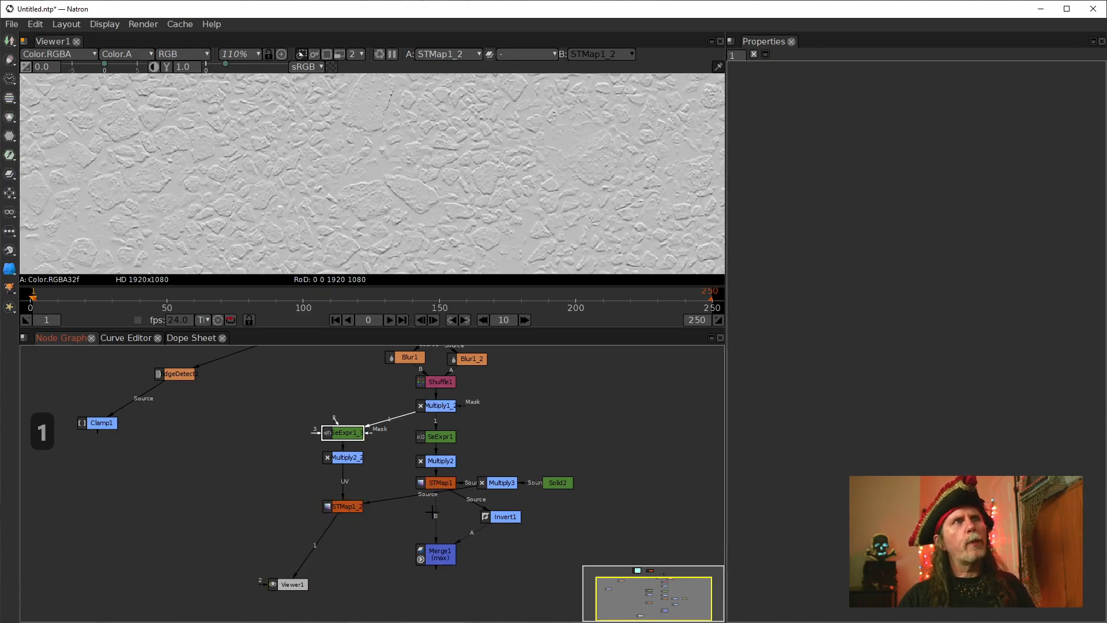
{"action": "left_click", "coordinate": [434, 486]}
{"action": "key", "text": "1"}
{"action": "left_click", "coordinate": [350, 508]}
{"action": "key", "text": "1"}
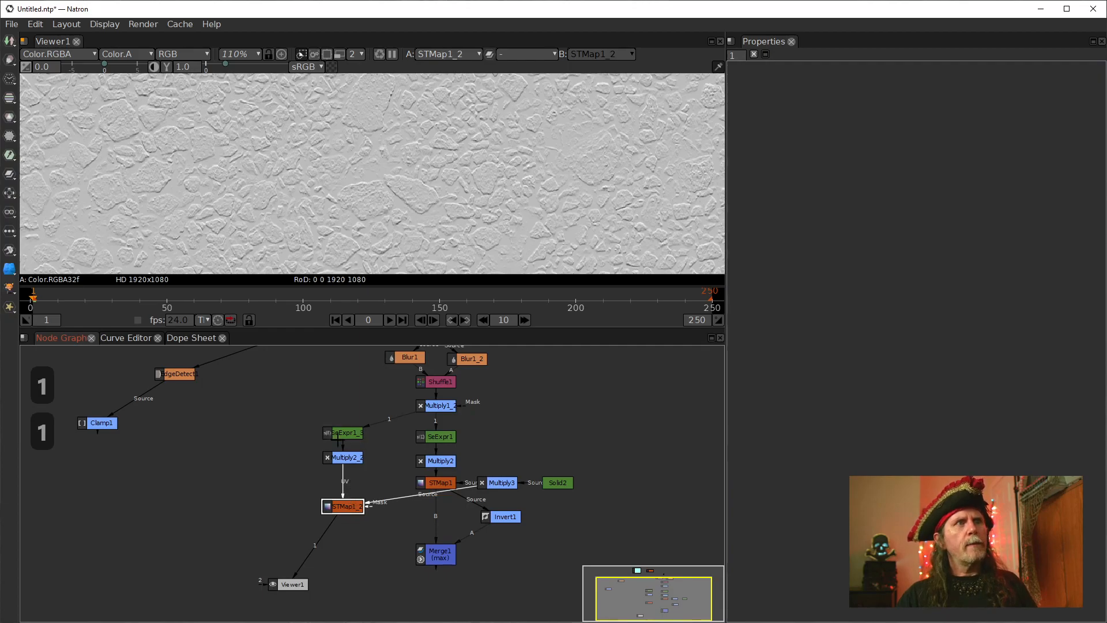
{"action": "left_click", "coordinate": [339, 432]}
{"action": "left_click_drag", "start_coordinate": [346, 509], "coordinate": [347, 488]}
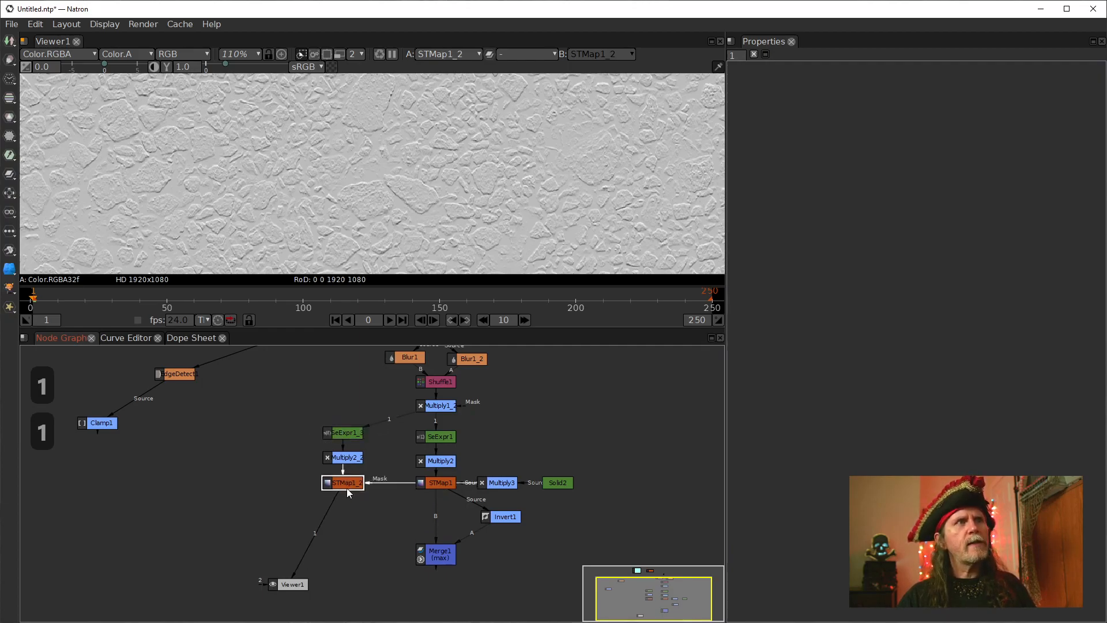
Step: Open SeExpr1_3's color parameters and set the green value of color1 to 0
{"action": "double_click", "coordinate": [343, 432]}
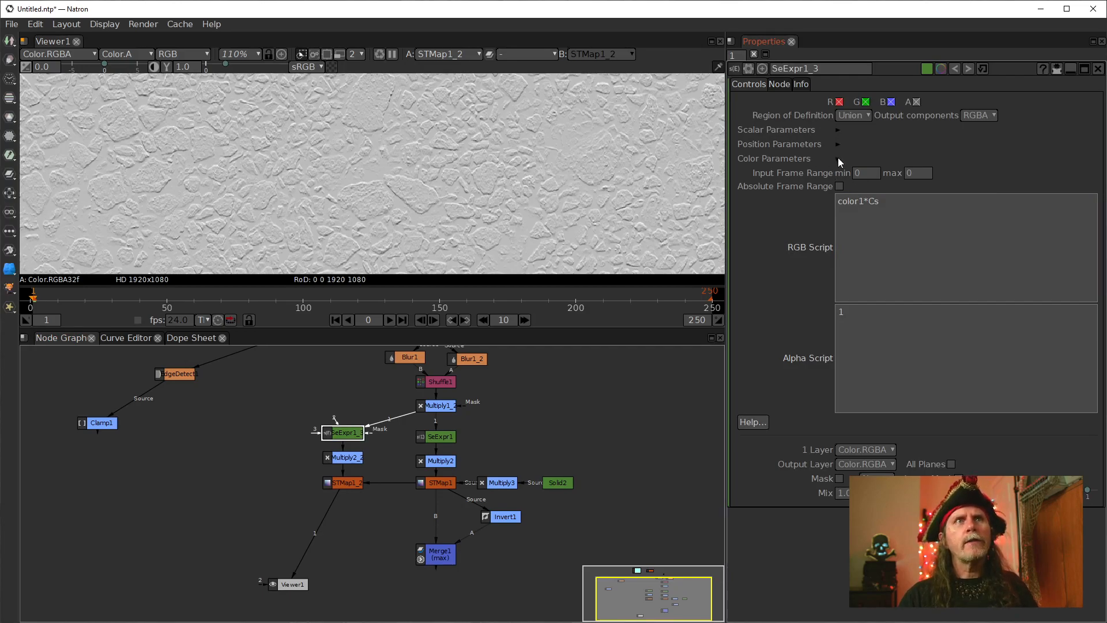
{"action": "left_click", "coordinate": [838, 159]}
{"action": "left_click", "coordinate": [884, 191]}
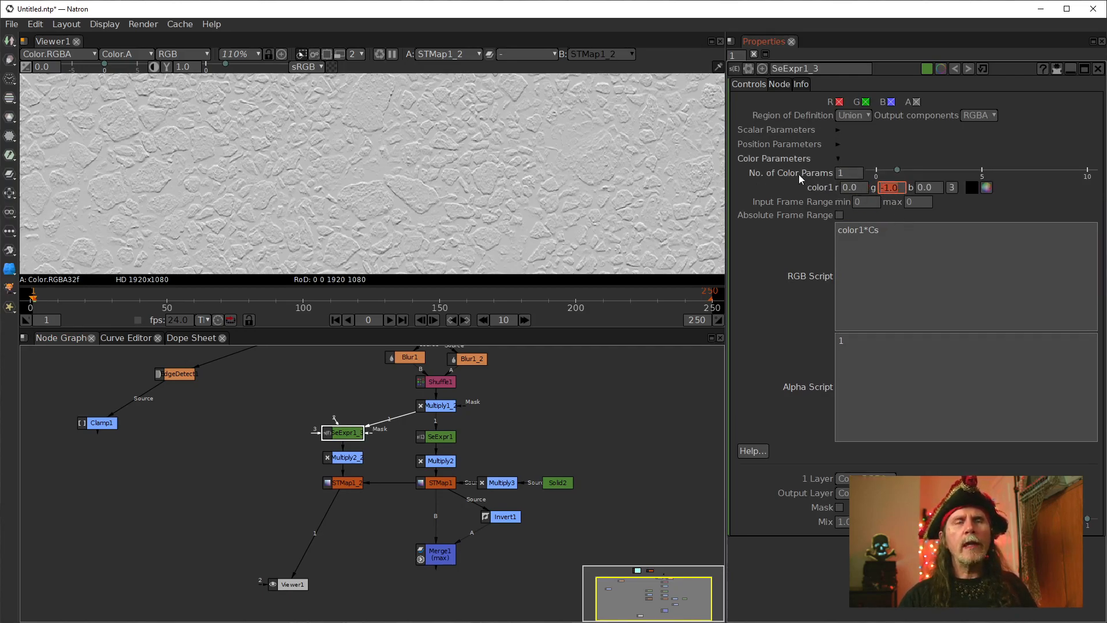
{"action": "type", "text": "0"}
{"action": "key", "text": "Return"}
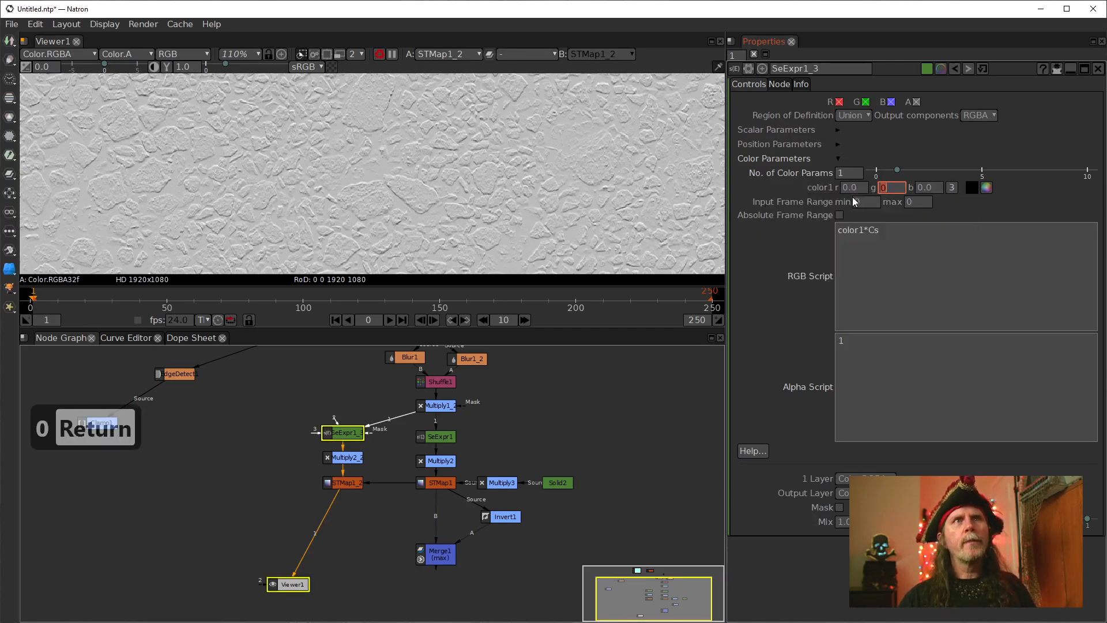
Step: Try a red value of -1 for color1 in SeExpr1_3
{"action": "left_click", "coordinate": [863, 186]}
{"action": "type", "text": "-1"}
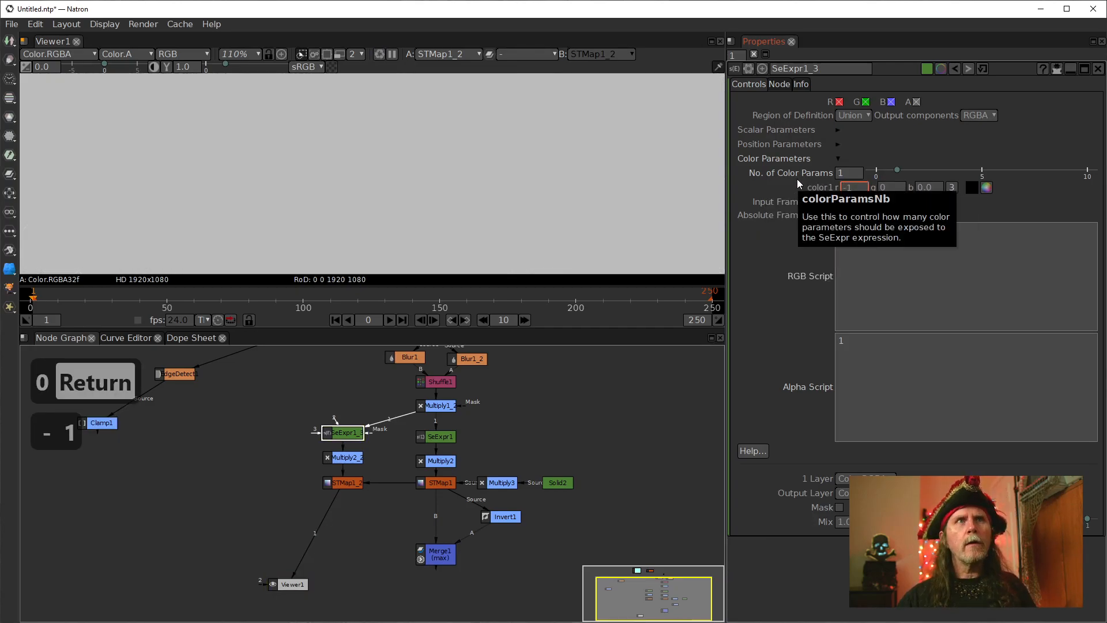
{"action": "key", "text": "Return"}
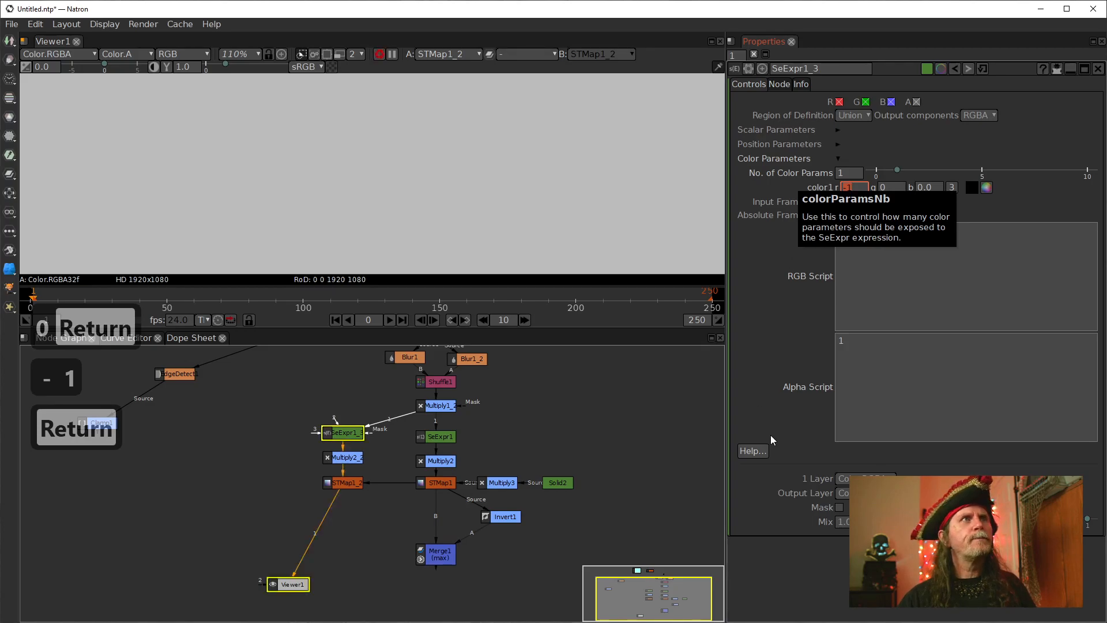
Step: Set the red value of color1 in SeExpr1_3 to 1
{"action": "left_click", "coordinate": [593, 460]}
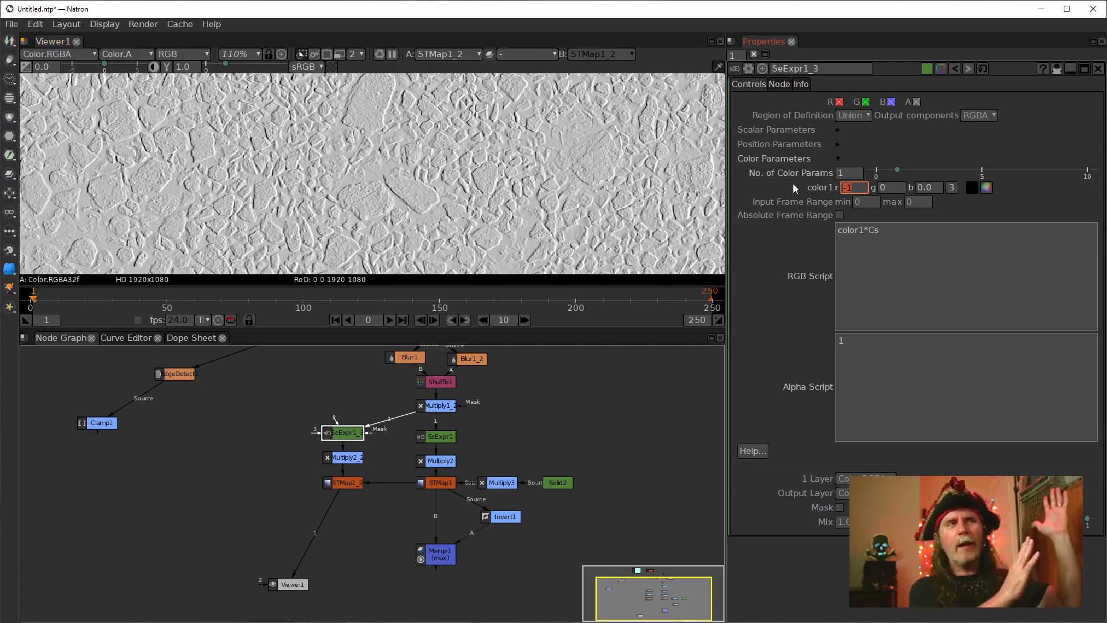
{"action": "type", "text": "1"}
{"action": "key", "text": "Return"}
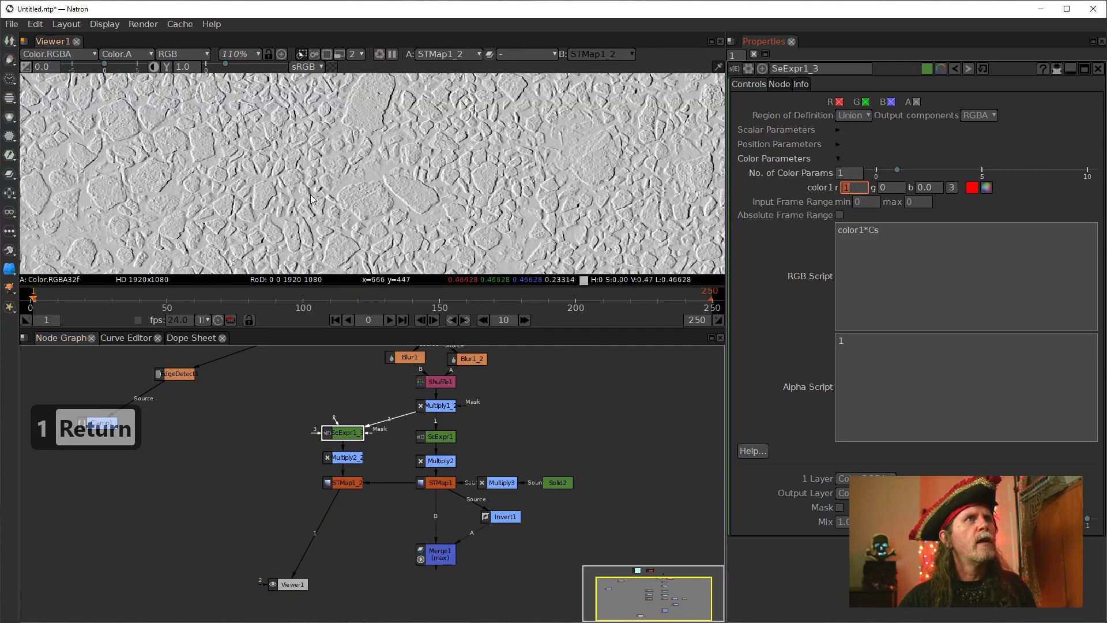
Step: Add an Invert node after STMap1_2 and offset it to the lower left of that node
{"action": "left_click", "coordinate": [346, 486]}
{"action": "key", "text": "Tab"}
{"action": "type", "text": "Invert"}
{"action": "type", "text": "i"}
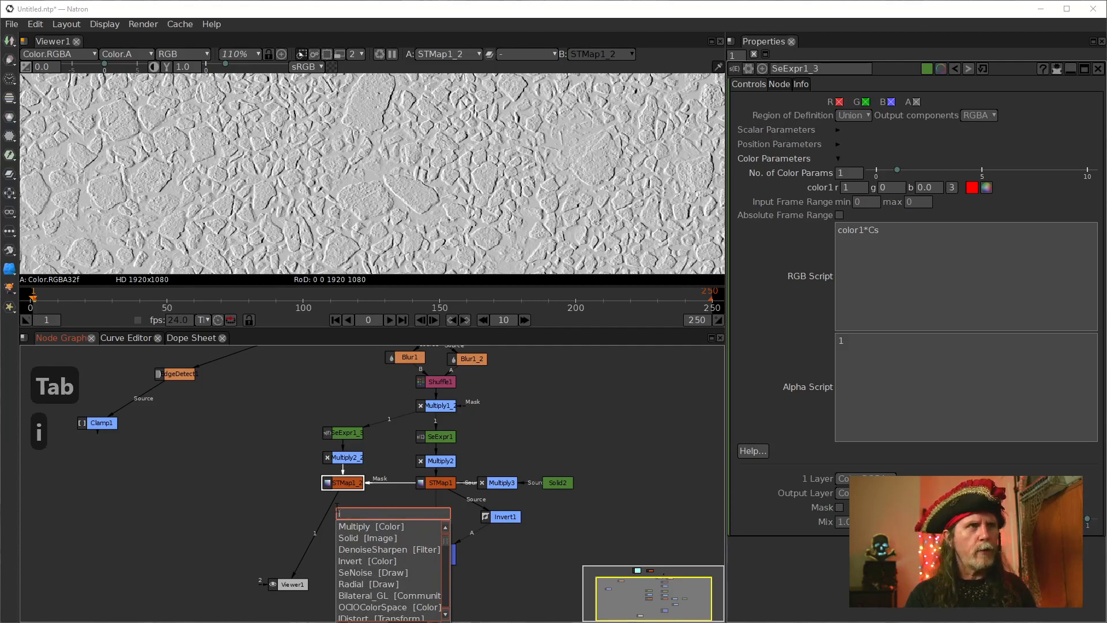
{"action": "key", "text": "BackSpace"}
{"action": "type", "text": "in"}
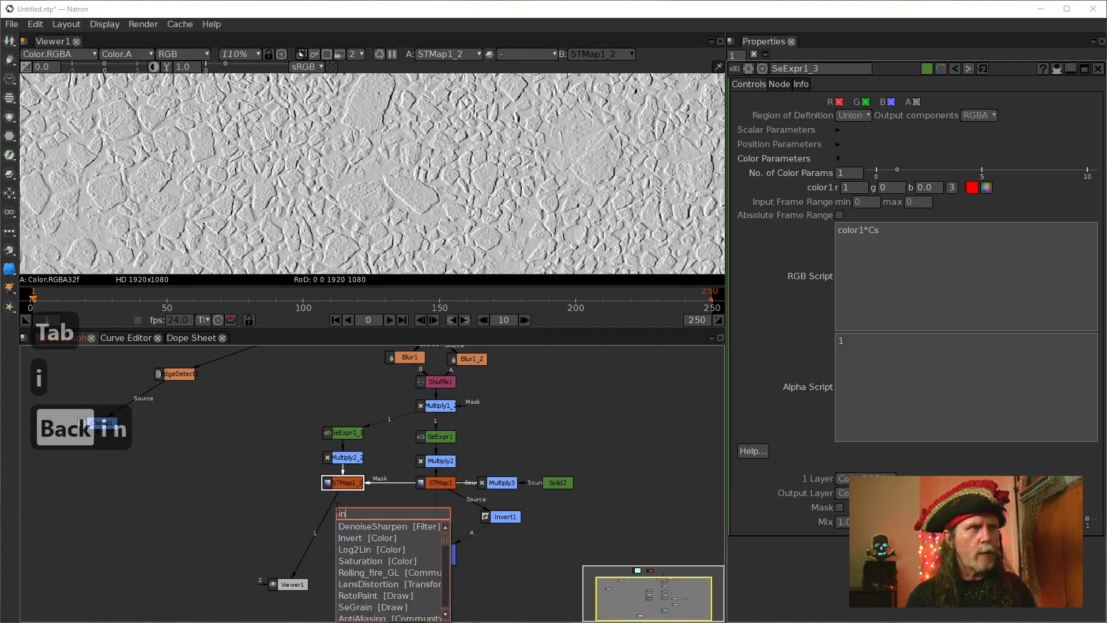
{"action": "type", "text": "v"}
{"action": "key", "text": "Down"}
{"action": "key", "text": "Return"}
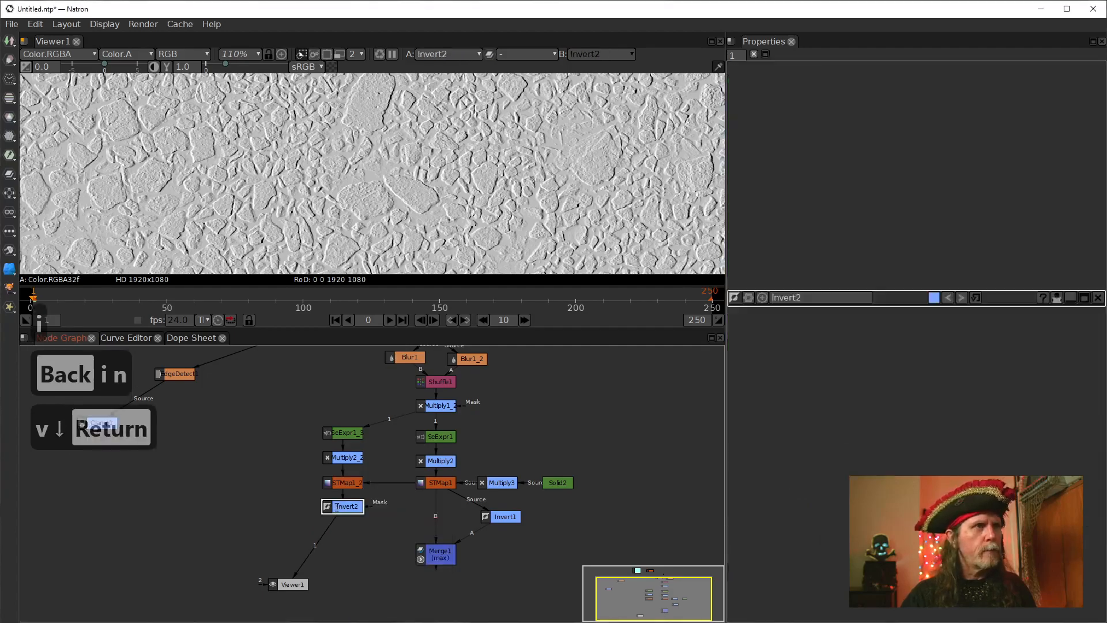
{"action": "left_click_drag", "start_coordinate": [346, 506], "coordinate": [312, 505]}
Step: View Merge1 and connect STMap1_2 to its A2 input and Invert2 to its A3 input
{"action": "left_click", "coordinate": [435, 553]}
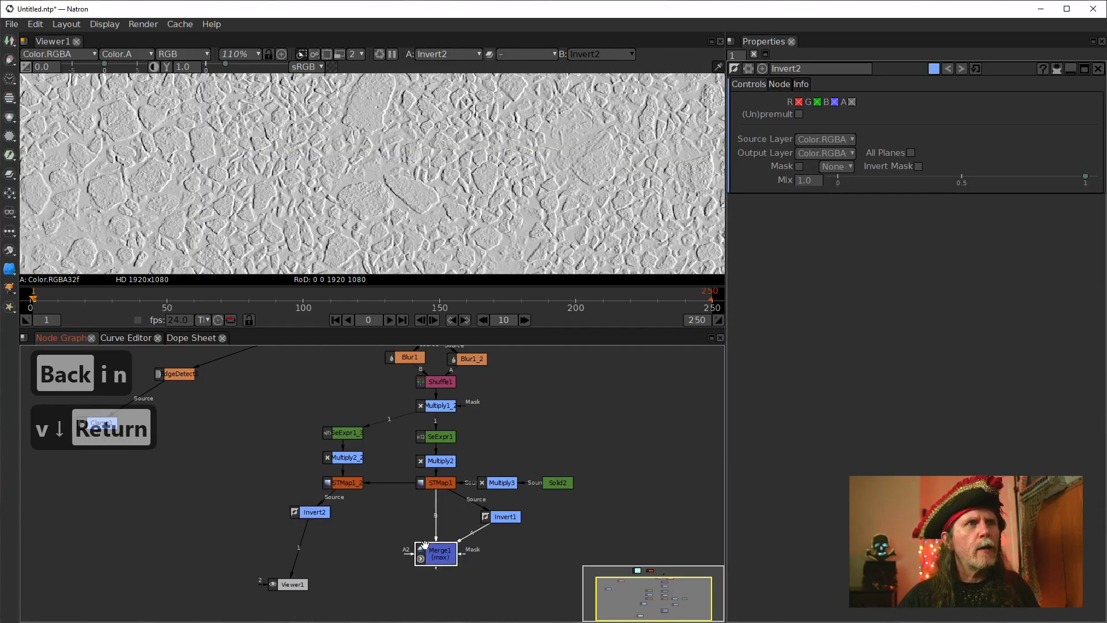
{"action": "key", "text": "1"}
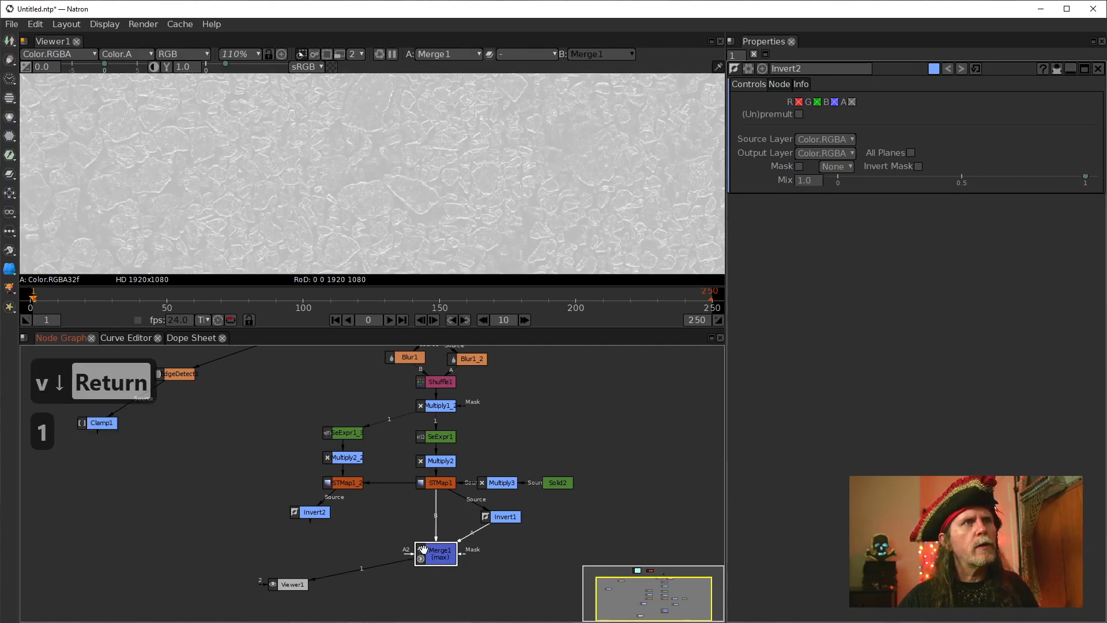
{"action": "left_click_drag", "start_coordinate": [396, 507], "coordinate": [344, 482]}
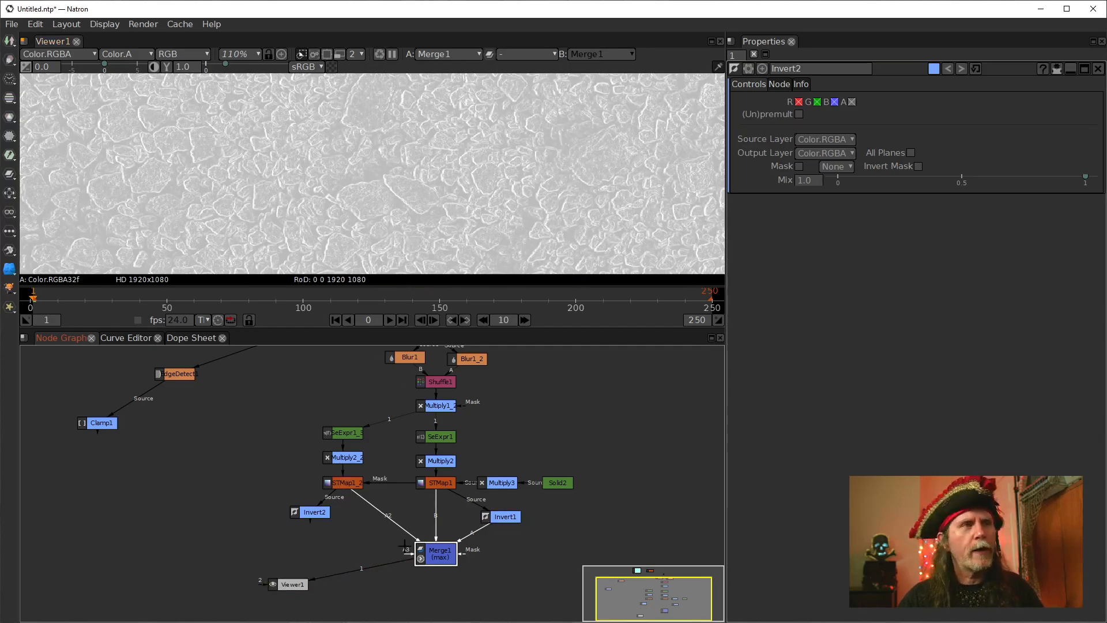
{"action": "left_click_drag", "start_coordinate": [407, 553], "coordinate": [315, 513]}
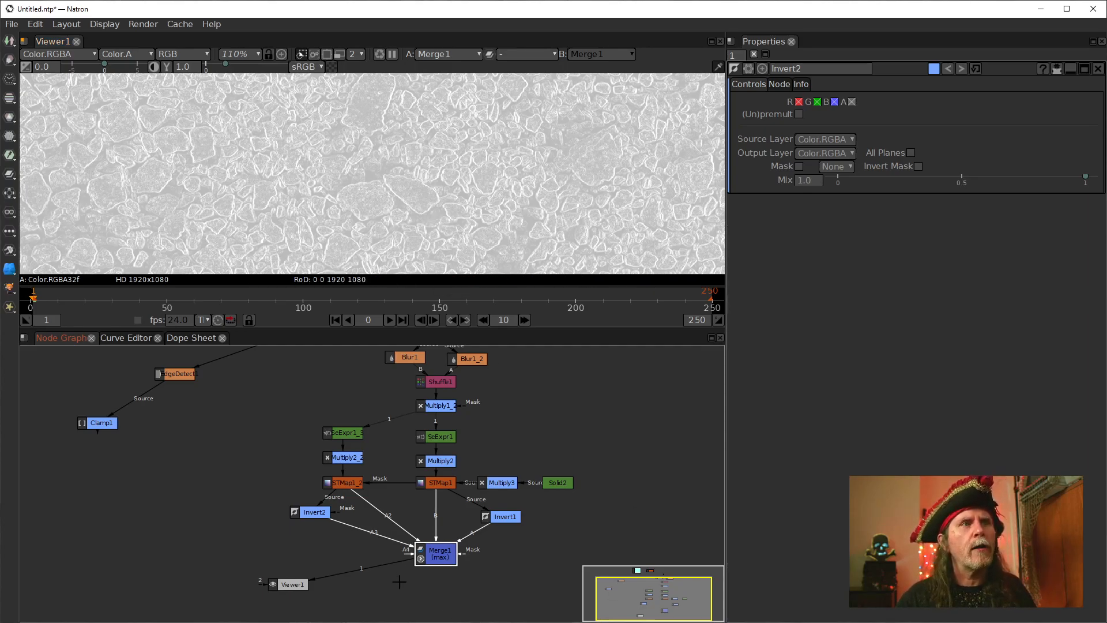
{"action": "left_click_drag", "start_coordinate": [516, 224], "coordinate": [500, 189]}
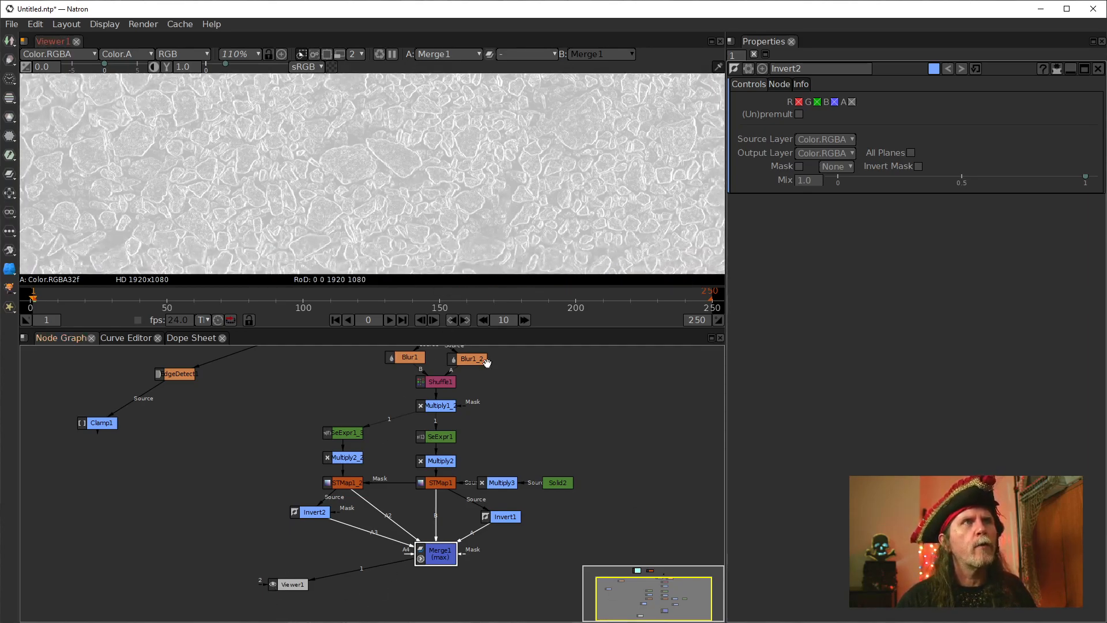
Step: Move Viewer1 below Merge1 and place Invert2 straight beneath STMap1_2, level with Merge1
{"action": "left_click_drag", "start_coordinate": [300, 585], "coordinate": [421, 602]}
{"action": "left_click_drag", "start_coordinate": [556, 553], "coordinate": [518, 534]}
{"action": "left_click", "coordinate": [301, 506]}
{"action": "mouse_move", "coordinate": [301, 508]}
{"action": "left_mouse_down"}
{"action": "mouse_move", "coordinate": [329, 532]}
{"action": "mouse_move", "coordinate": [298, 527]}
{"action": "left_mouse_up"}
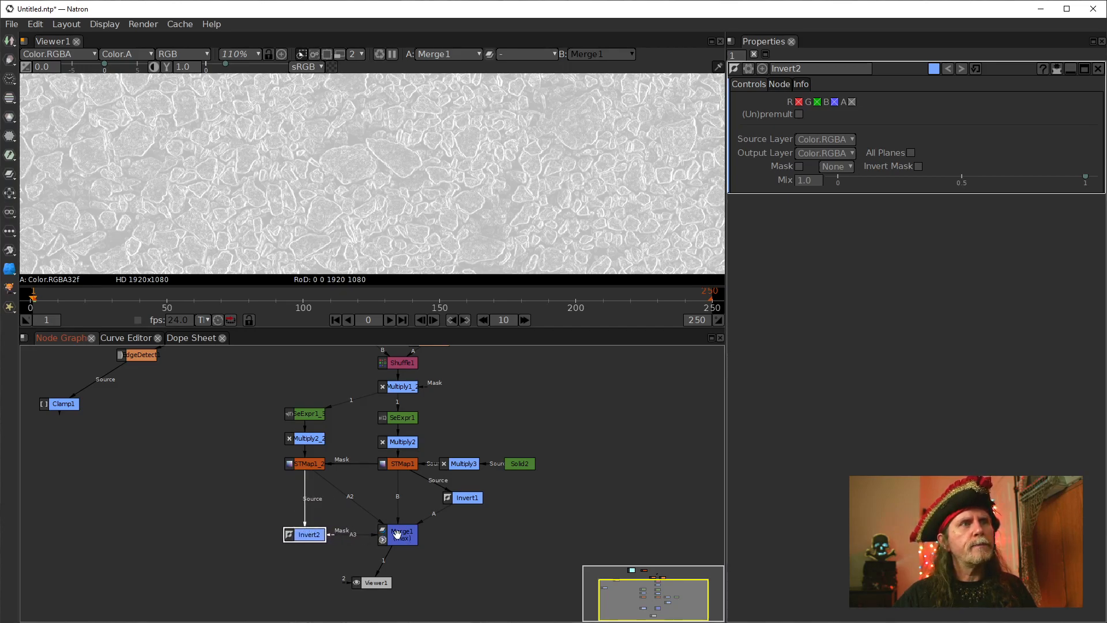
{"action": "left_click_drag", "start_coordinate": [399, 536], "coordinate": [399, 537]}
{"action": "key", "text": "Tab"}
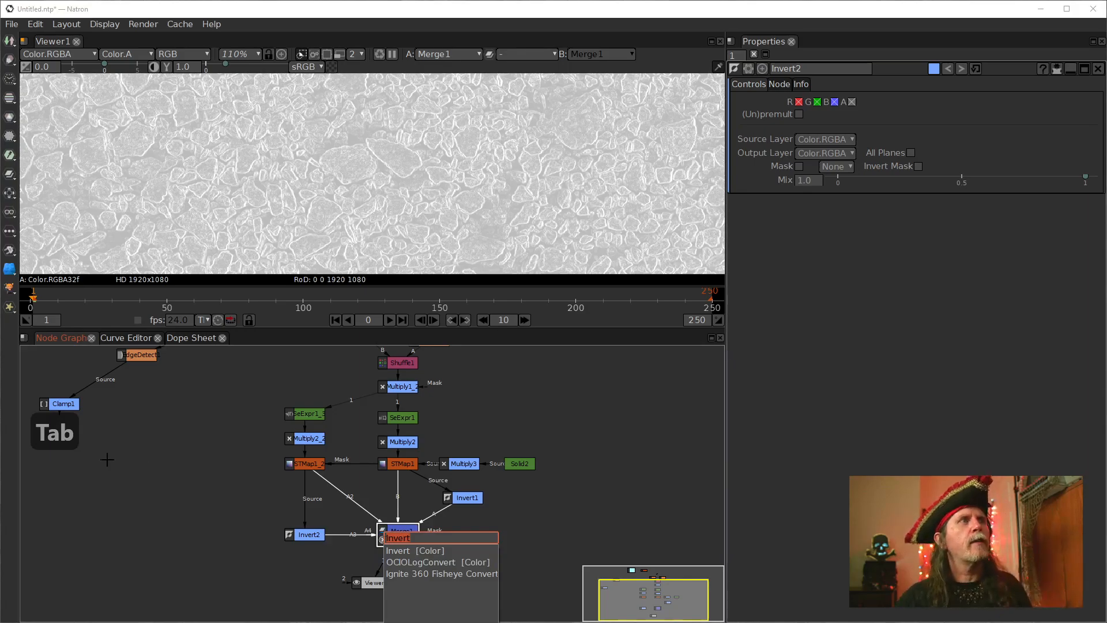
{"action": "left_click", "coordinate": [65, 404]}
Step: Add a Clamp node between Merge1 and Viewer1
{"action": "left_click", "coordinate": [389, 536]}
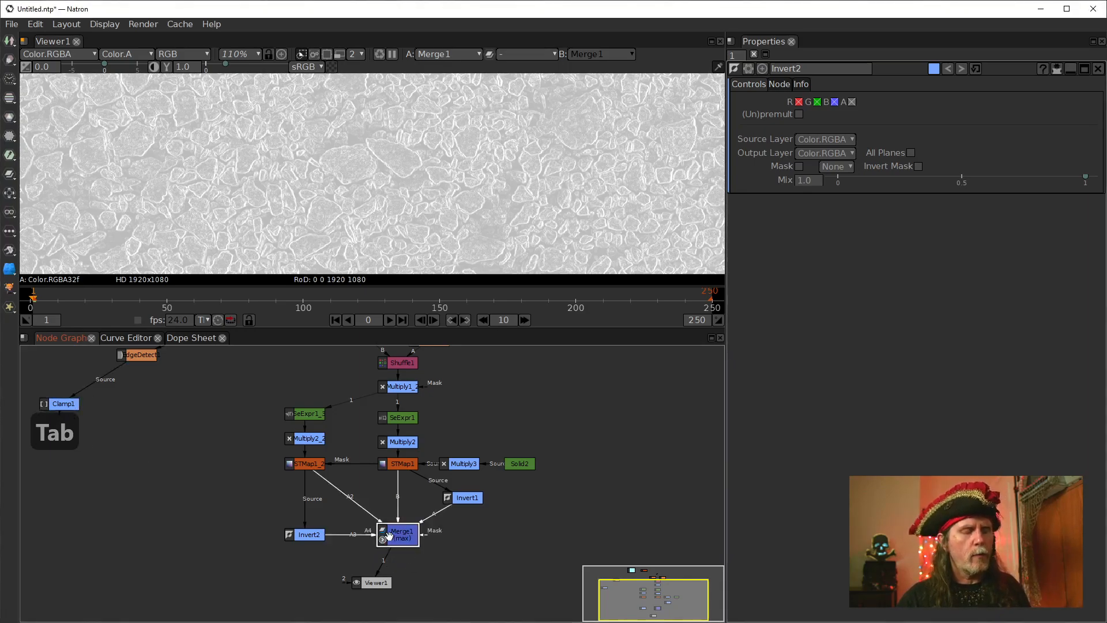
{"action": "key", "text": "Tab"}
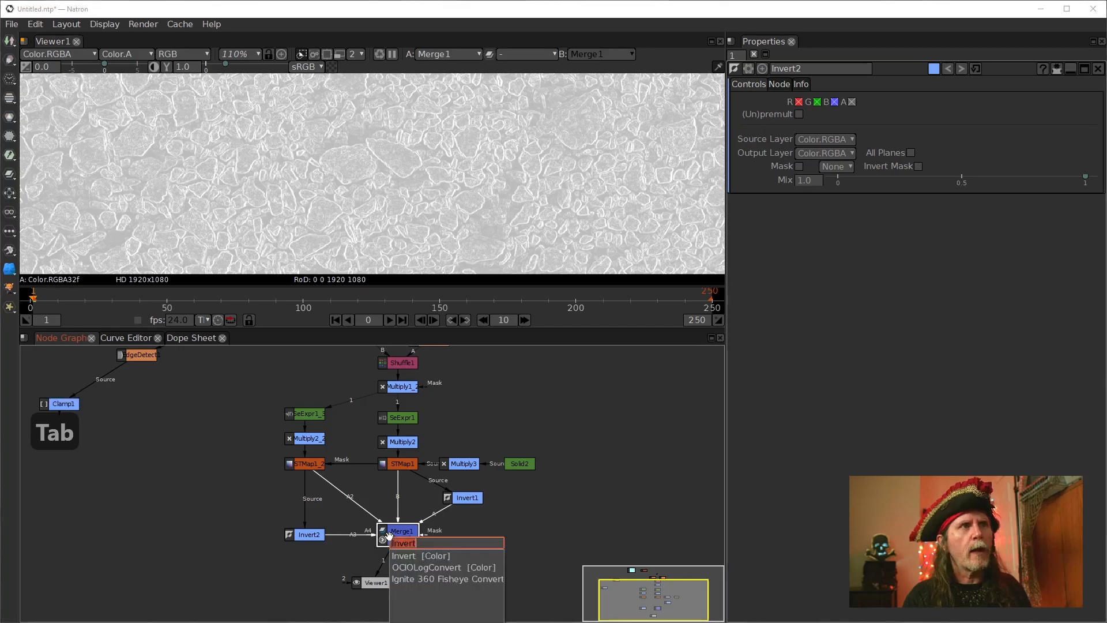
{"action": "type", "text": "clamp"}
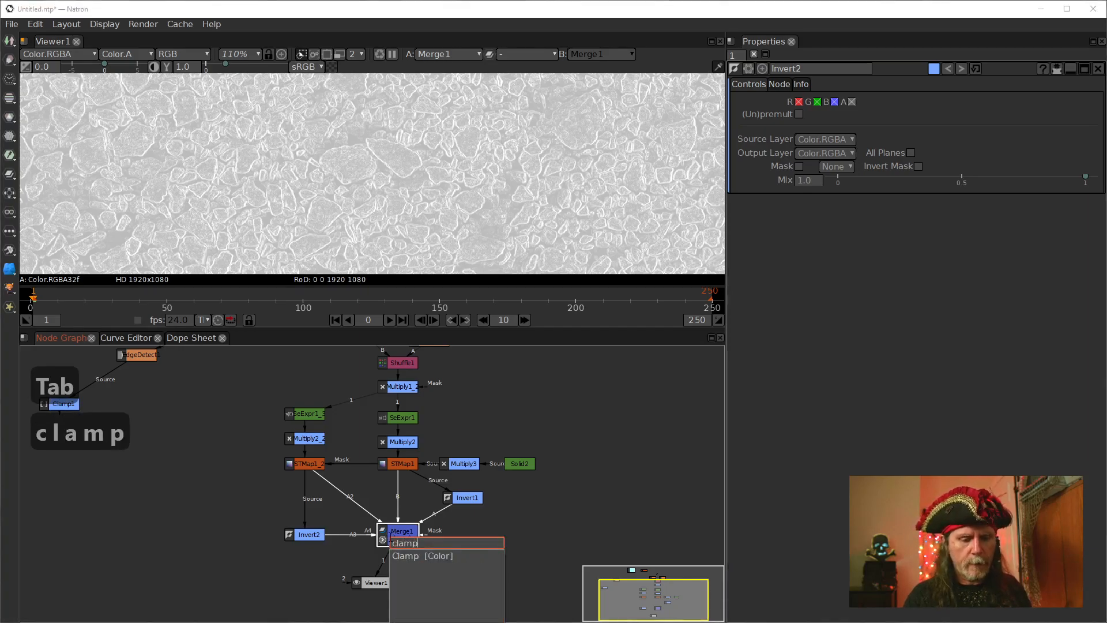
{"action": "key", "text": "Return"}
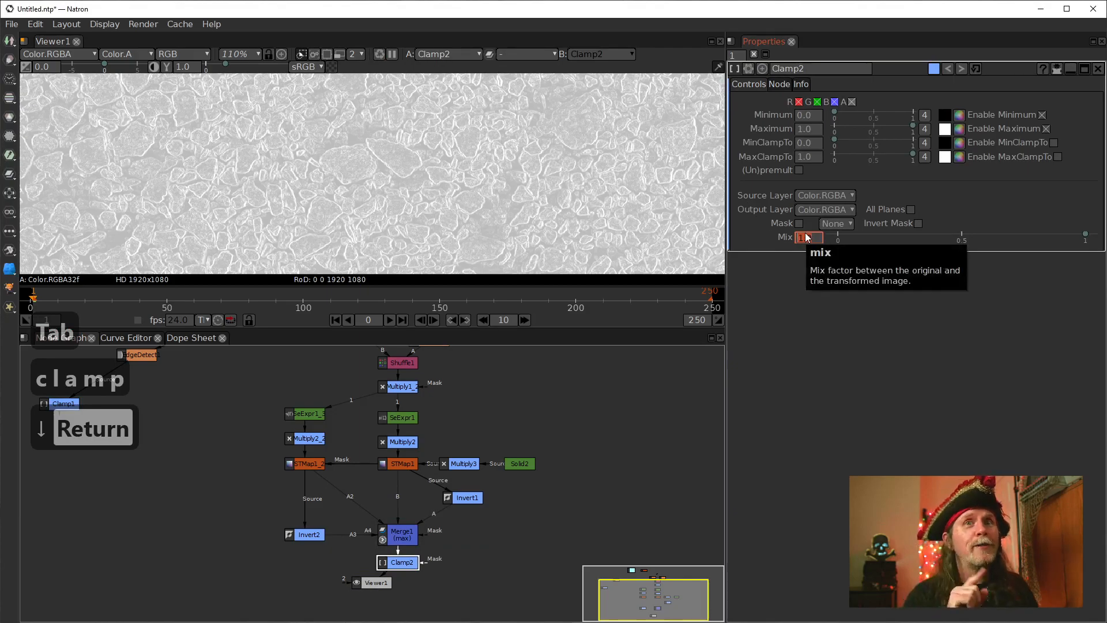
Step: Enable MaxClampTo and MinClampTo on Clamp2 and set its Minimum to 1.0 and Maximum to 0.0
{"action": "left_click", "coordinate": [1058, 157]}
{"action": "left_click", "coordinate": [1054, 142]}
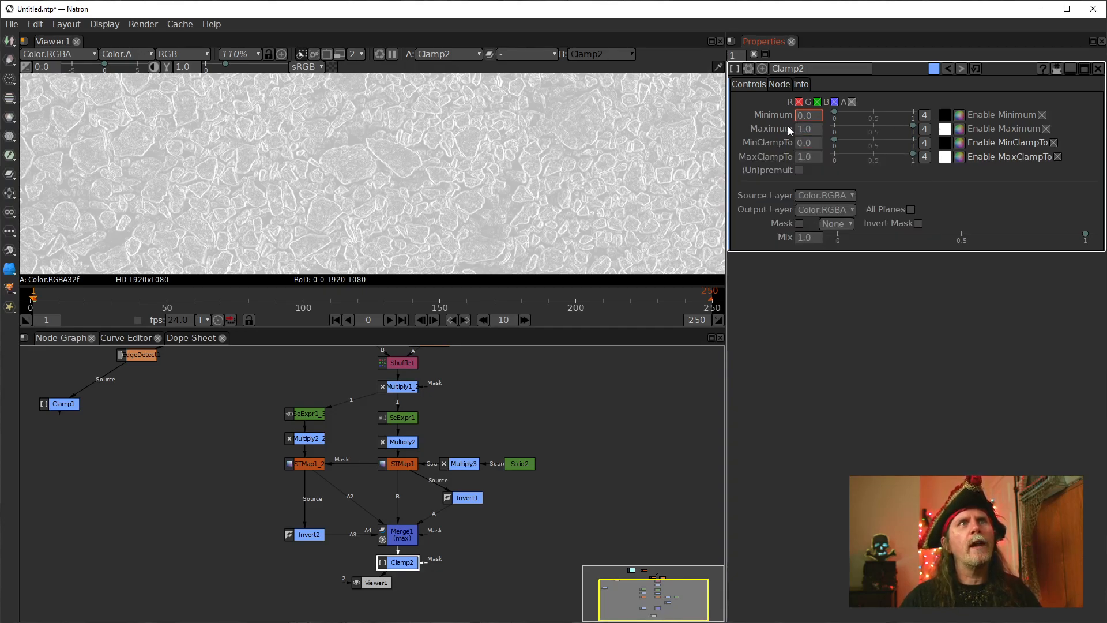
{"action": "scroll", "coordinate": [799, 119], "scroll_direction": "up", "scroll_amount": 1}
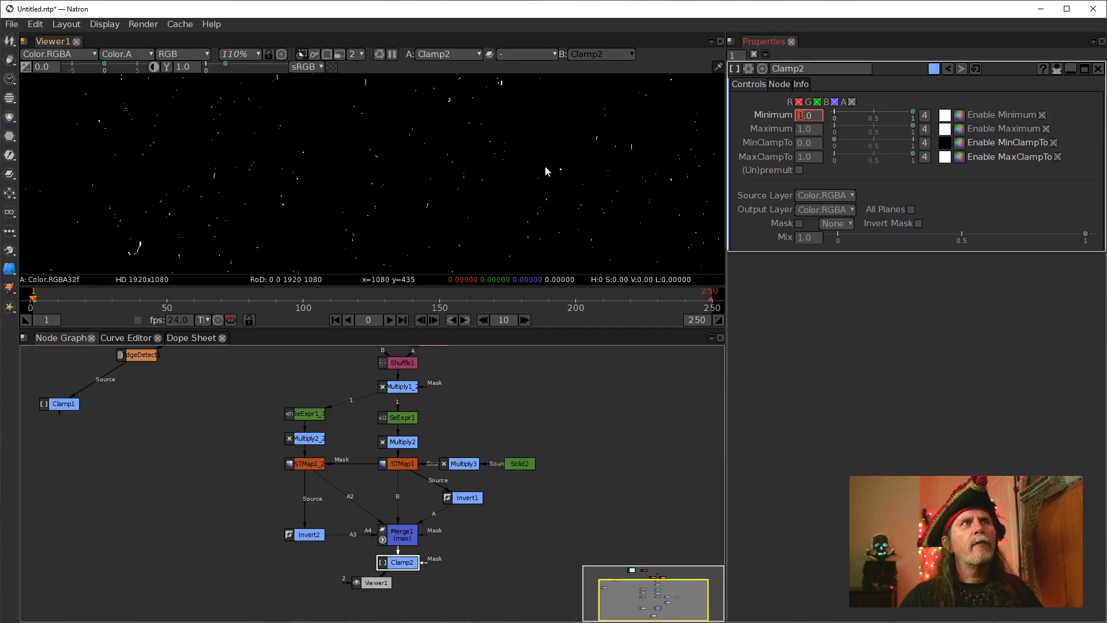
{"action": "left_click", "coordinate": [799, 131]}
{"action": "scroll", "coordinate": [798, 131], "scroll_direction": "down", "scroll_amount": 1}
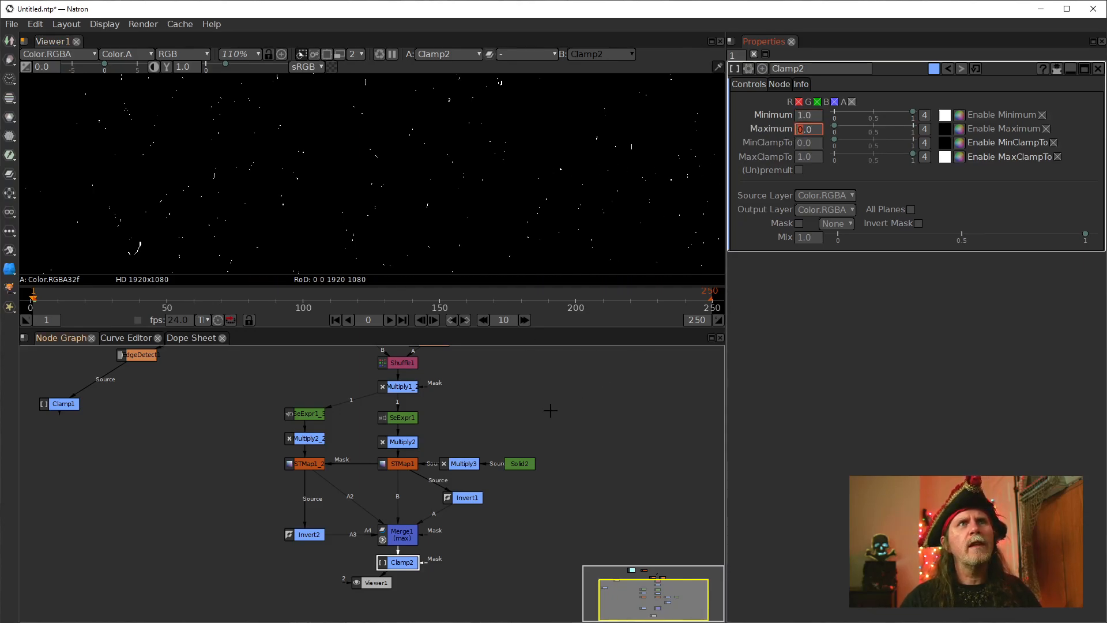
Step: Align Viewer1 beneath Clamp2 with Clamp2 spaced slightly lower, and fit the whole image in the viewer
{"action": "left_click_drag", "start_coordinate": [377, 582], "coordinate": [398, 596]}
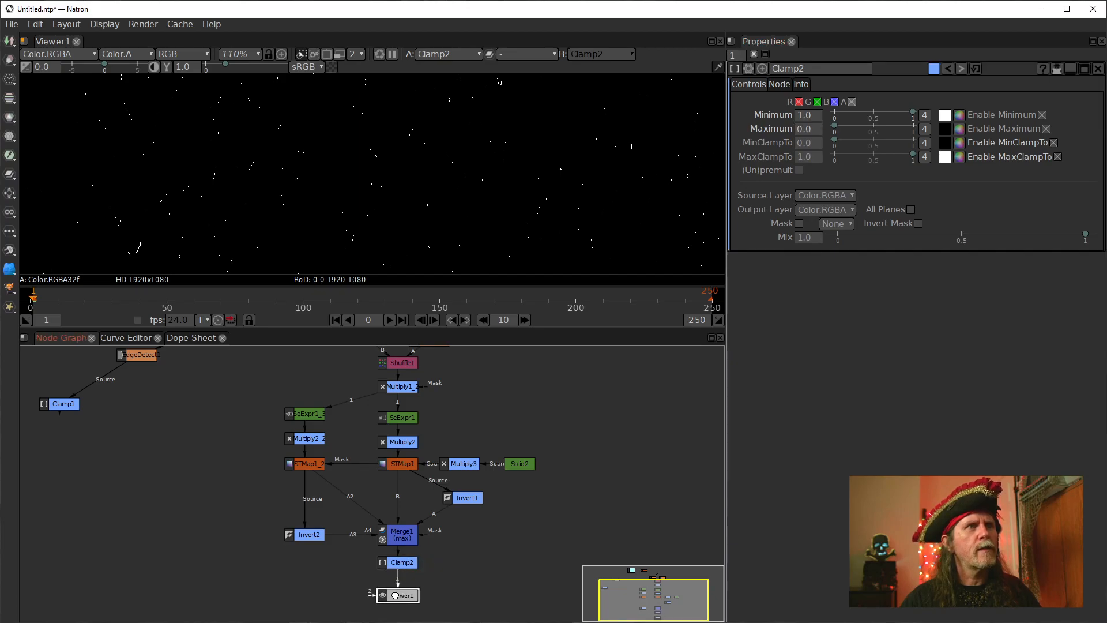
{"action": "scroll", "coordinate": [404, 190], "scroll_direction": "down", "scroll_amount": 5}
{"action": "left_click_drag", "start_coordinate": [449, 181], "coordinate": [416, 204]}
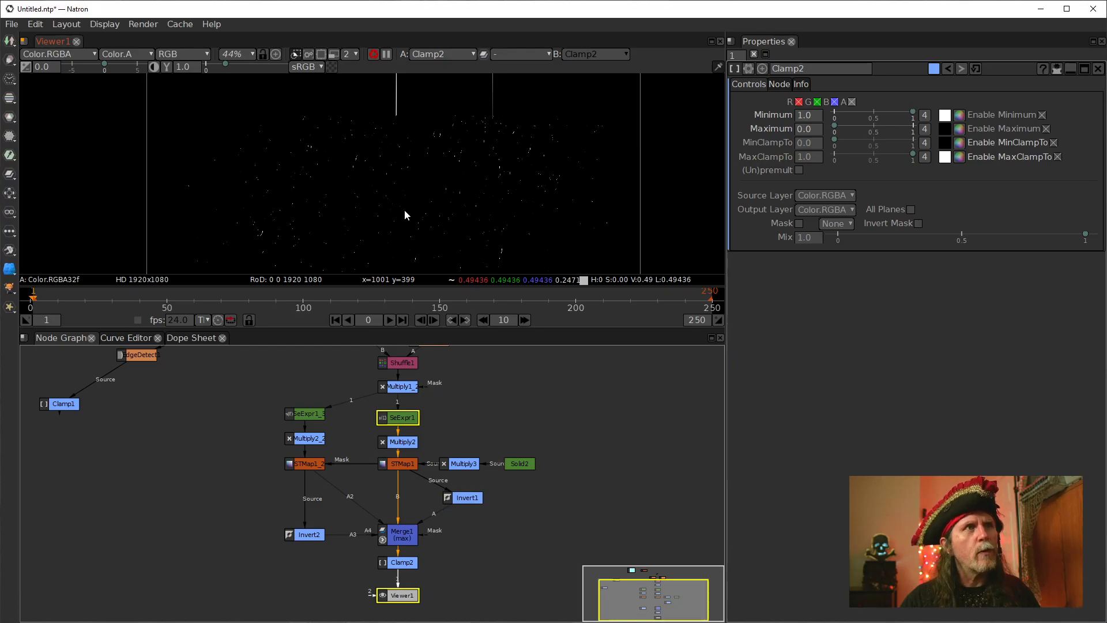
{"action": "key", "text": "f"}
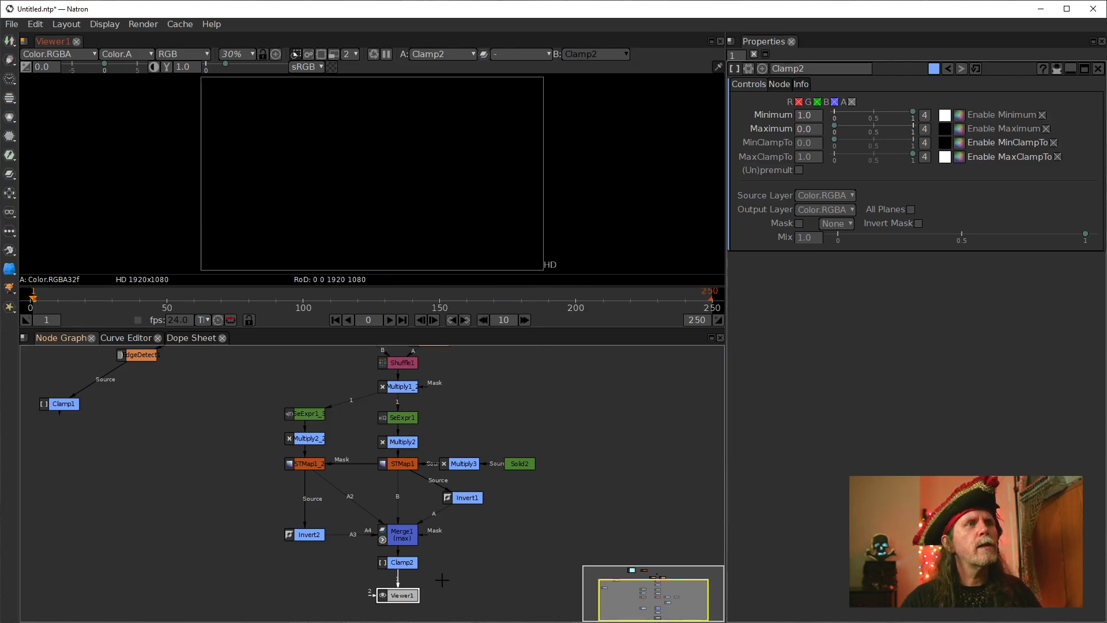
{"action": "left_click_drag", "start_coordinate": [404, 562], "coordinate": [402, 571]}
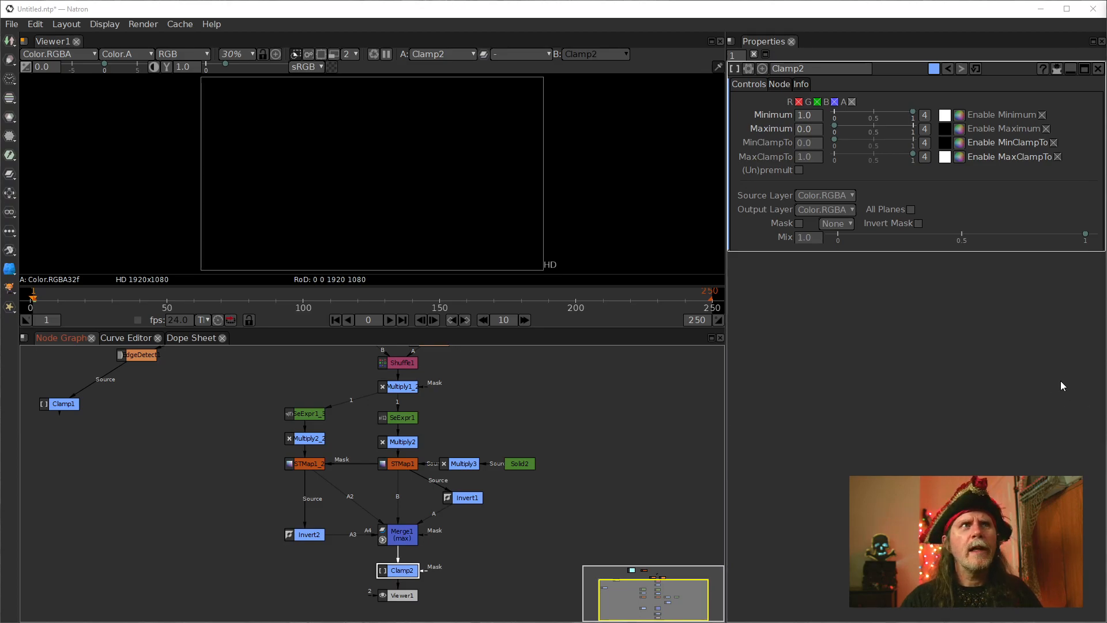
Step: Open Merge1's settings and try to view its output in Viewer1
{"action": "left_click_drag", "start_coordinate": [548, 375], "coordinate": [543, 414]}
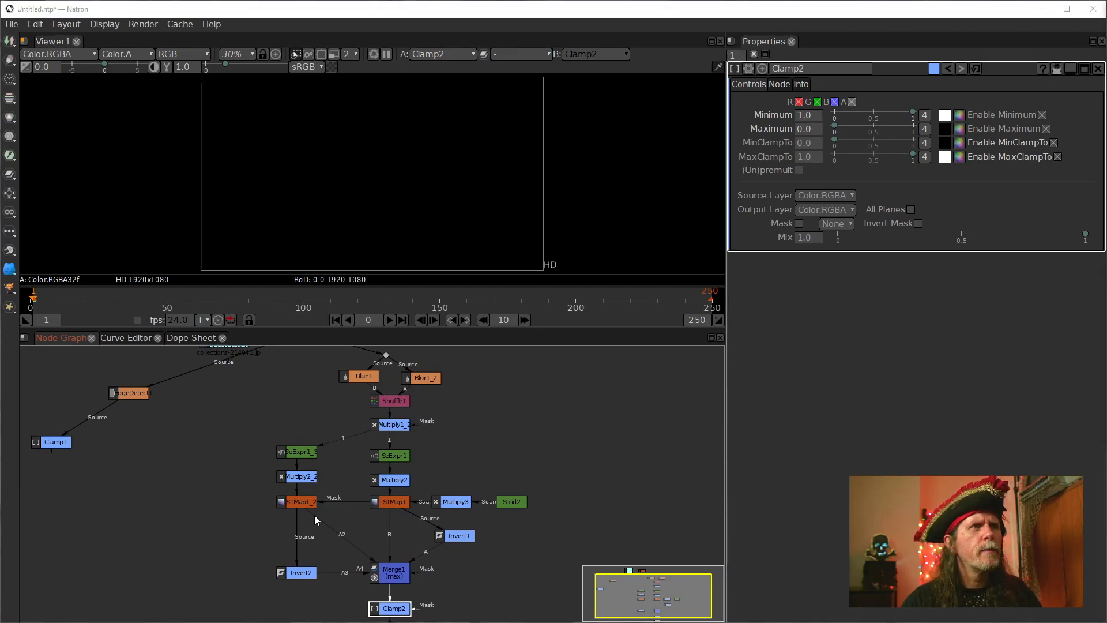
{"action": "left_click", "coordinate": [397, 577]}
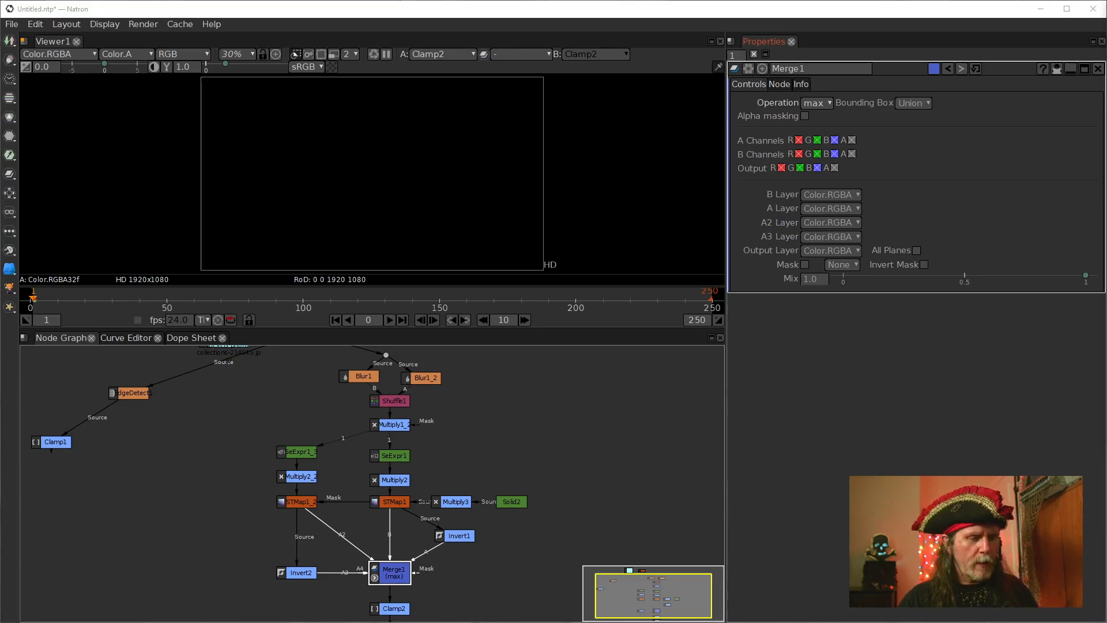
{"action": "key", "text": "1"}
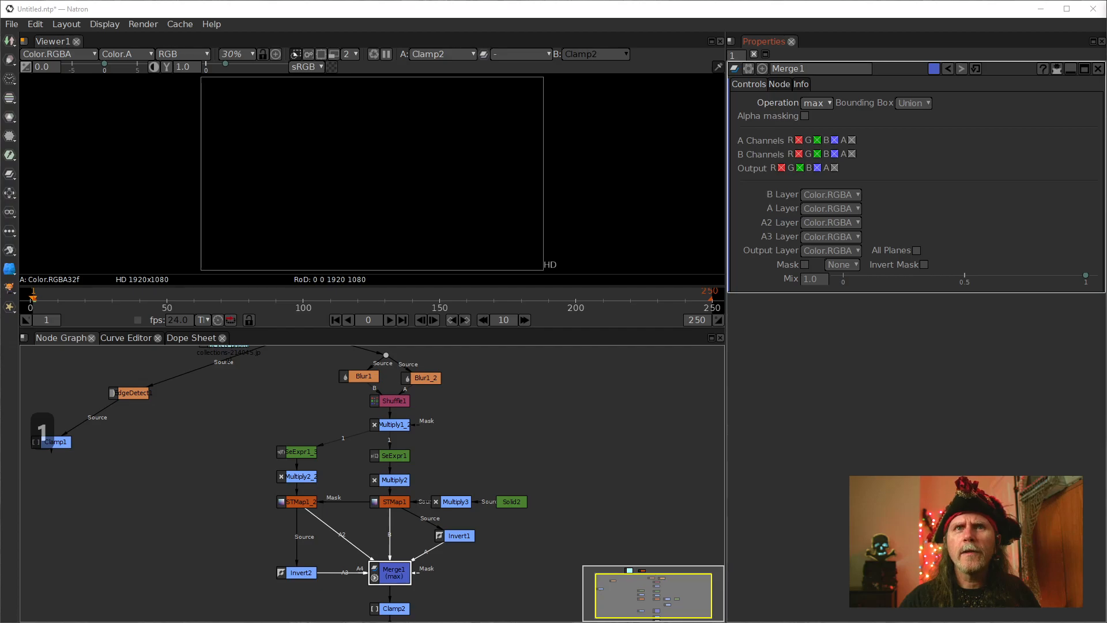
{"action": "key", "text": "1"}
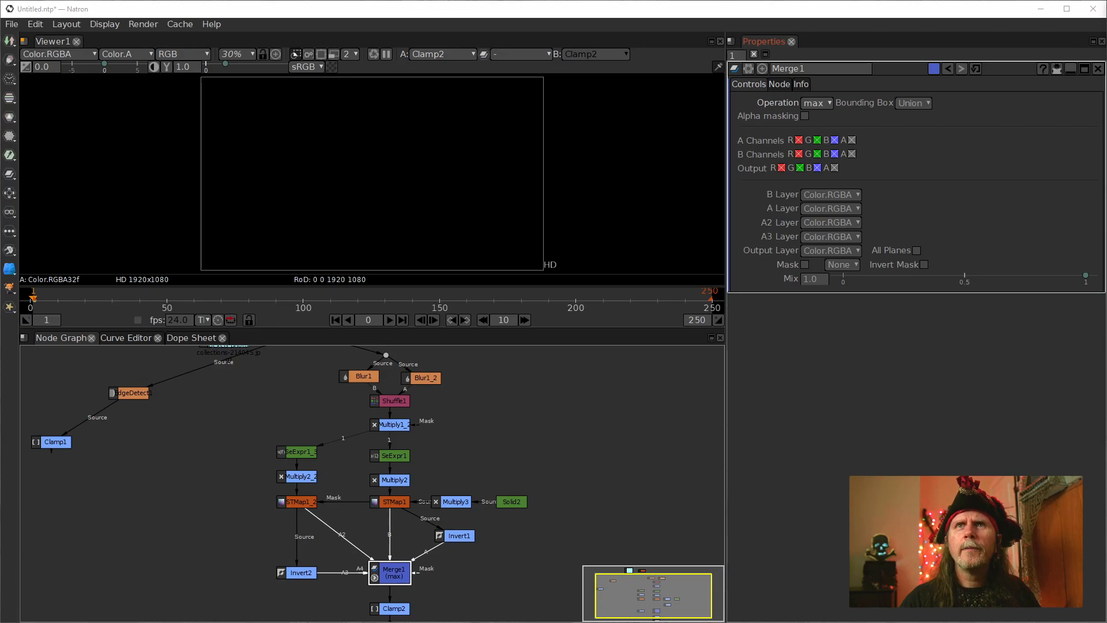
Step: View Merge1's output in Viewer1 and examine the max-merged relief up close
{"action": "left_click", "coordinate": [394, 569]}
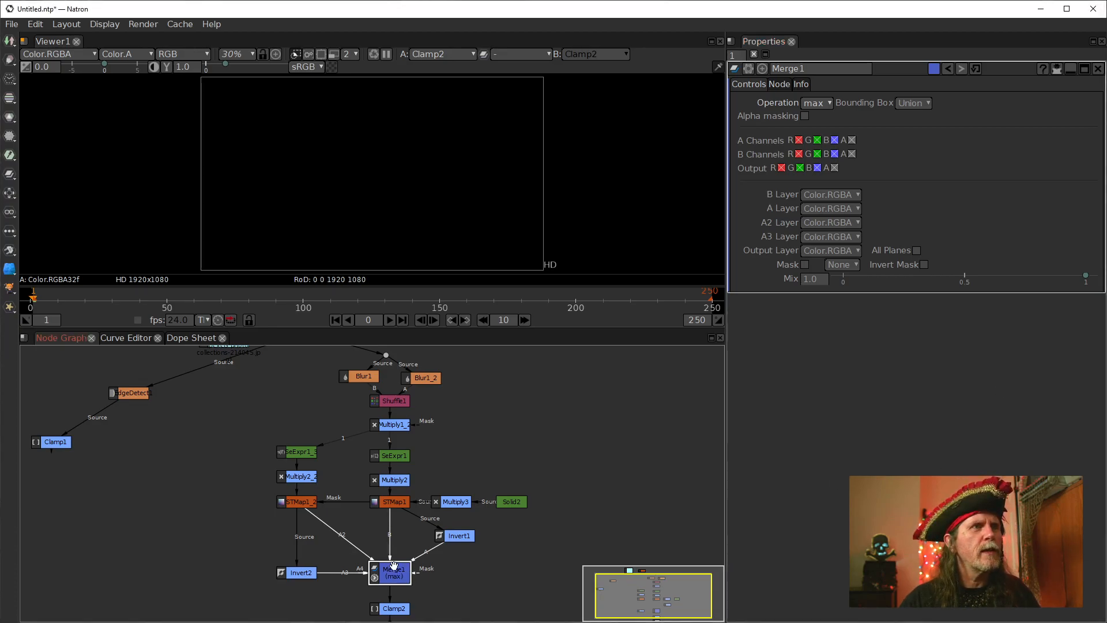
{"action": "key", "text": "1"}
{"action": "scroll", "coordinate": [388, 213], "scroll_direction": "up", "scroll_amount": 2}
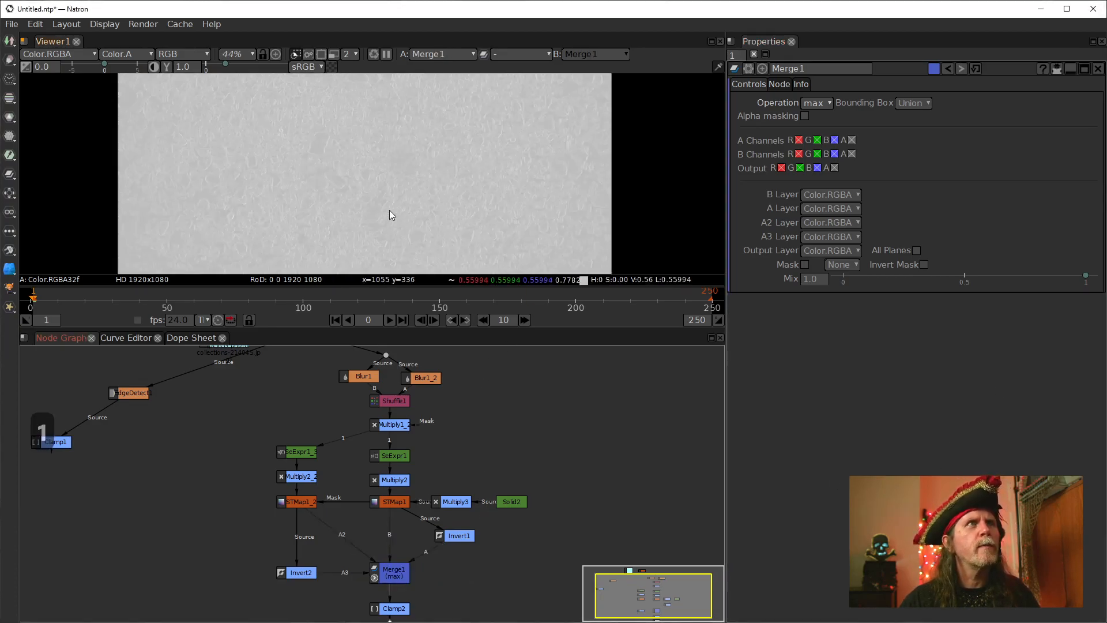
{"action": "left_click_drag", "start_coordinate": [446, 222], "coordinate": [497, 191]}
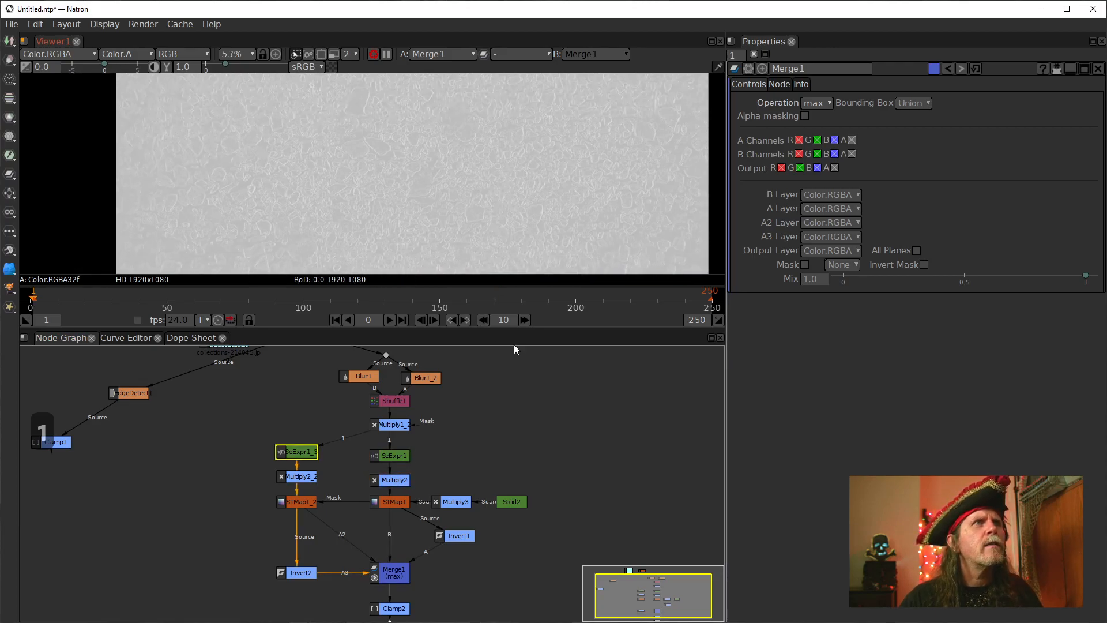
Step: View Clamp2's output in Viewer1 and examine the clamped edges at 110% zoom
{"action": "left_click", "coordinate": [394, 609]}
{"action": "key", "text": "1"}
{"action": "left_click_drag", "start_coordinate": [507, 554], "coordinate": [502, 443]}
{"action": "scroll", "coordinate": [456, 159], "scroll_direction": "up", "scroll_amount": 3}
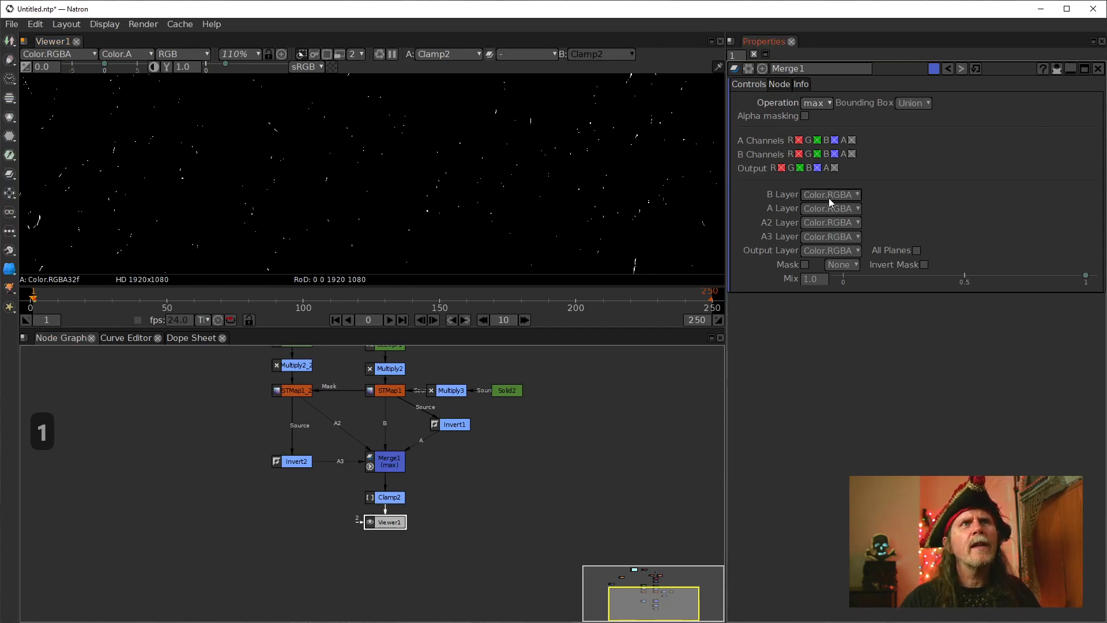
Step: Open Clamp2's settings and set its Minimum to 0.8
{"action": "left_click", "coordinate": [391, 497]}
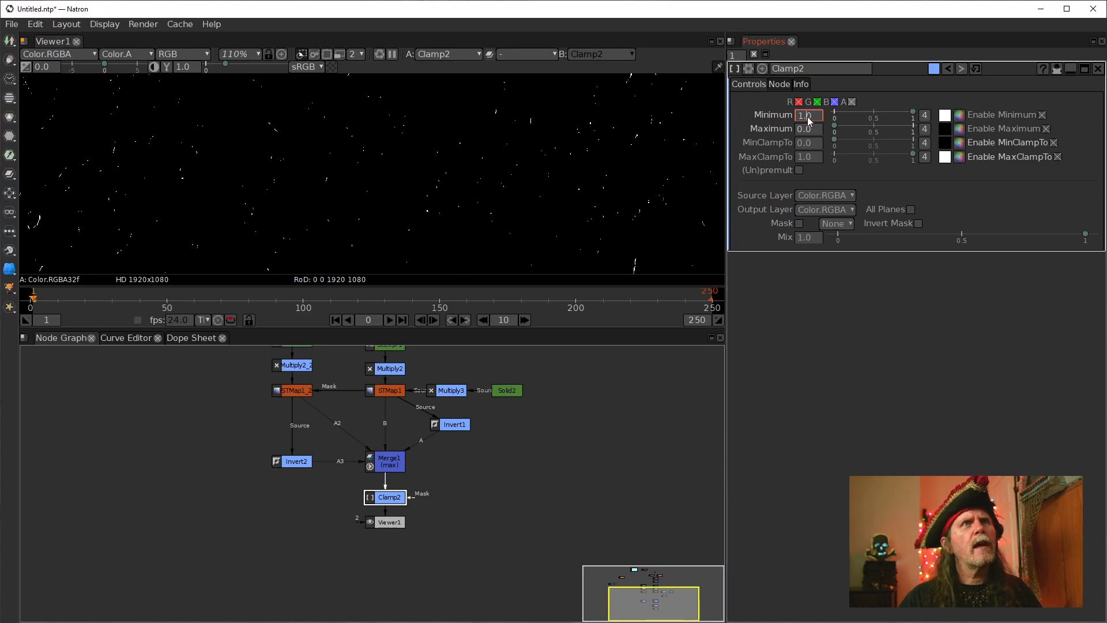
{"action": "scroll", "coordinate": [810, 119], "scroll_direction": "down", "scroll_amount": 1}
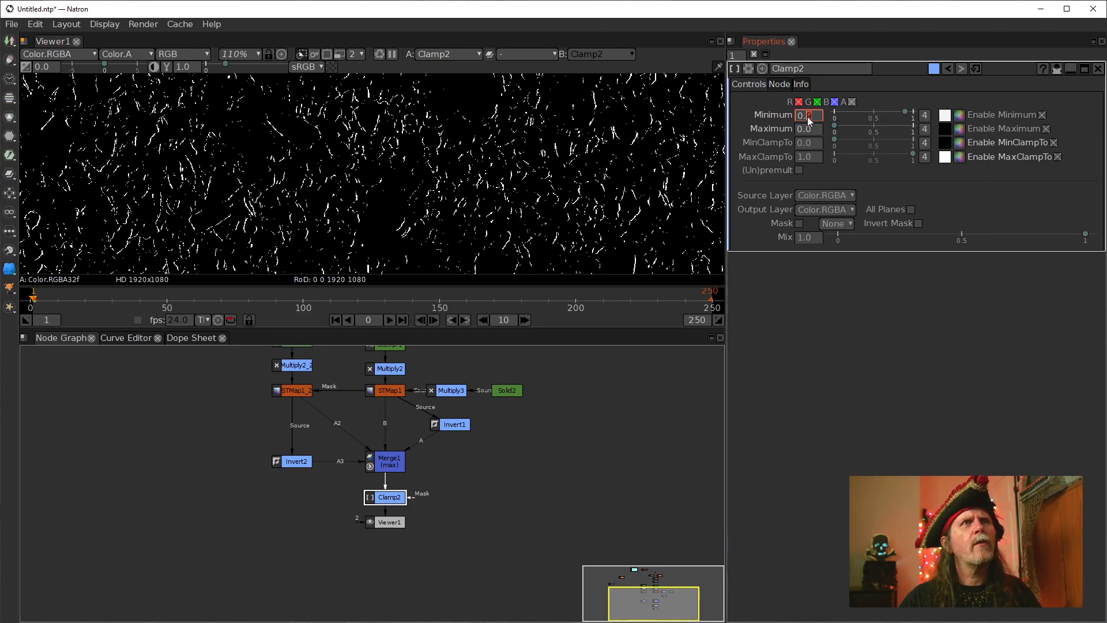
{"action": "scroll", "coordinate": [810, 120], "scroll_direction": "down", "scroll_amount": 1}
{"action": "scroll", "coordinate": [808, 118], "scroll_direction": "down", "scroll_amount": 1}
{"action": "scroll", "coordinate": [808, 118], "scroll_direction": "up", "scroll_amount": 1}
{"action": "left_click_drag", "start_coordinate": [378, 130], "coordinate": [392, 199]}
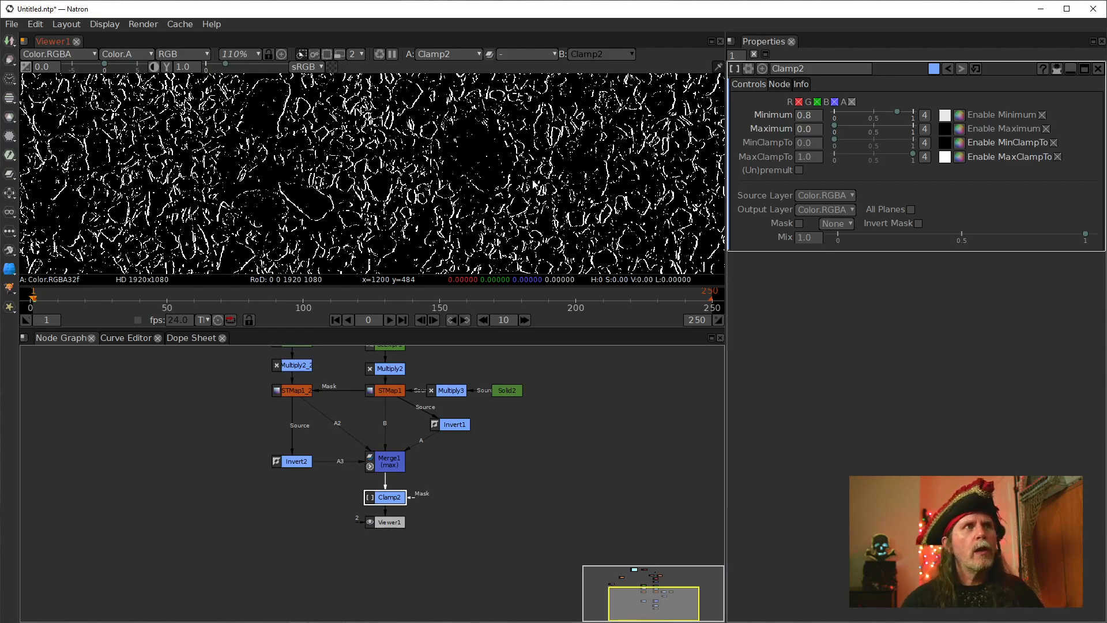
Step: Try Minimum values of 0.7 and 0.6 on Clamp2, and return it to 0.8
{"action": "left_click", "coordinate": [807, 116]}
{"action": "scroll", "coordinate": [808, 116], "scroll_direction": "down", "scroll_amount": 1}
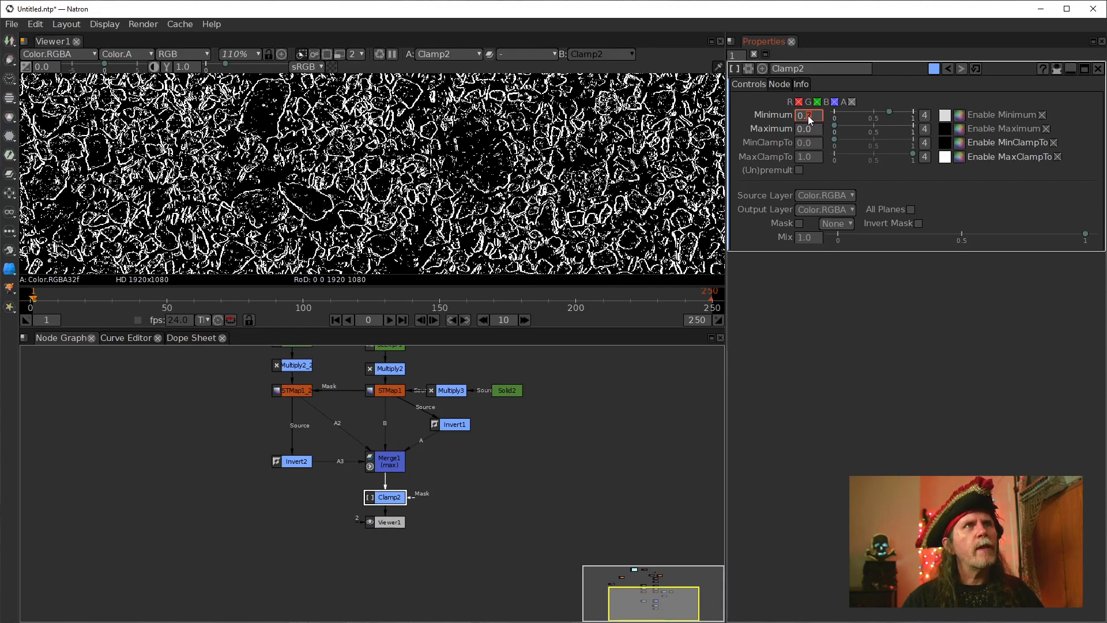
{"action": "scroll", "coordinate": [809, 118], "scroll_direction": "down", "scroll_amount": 1}
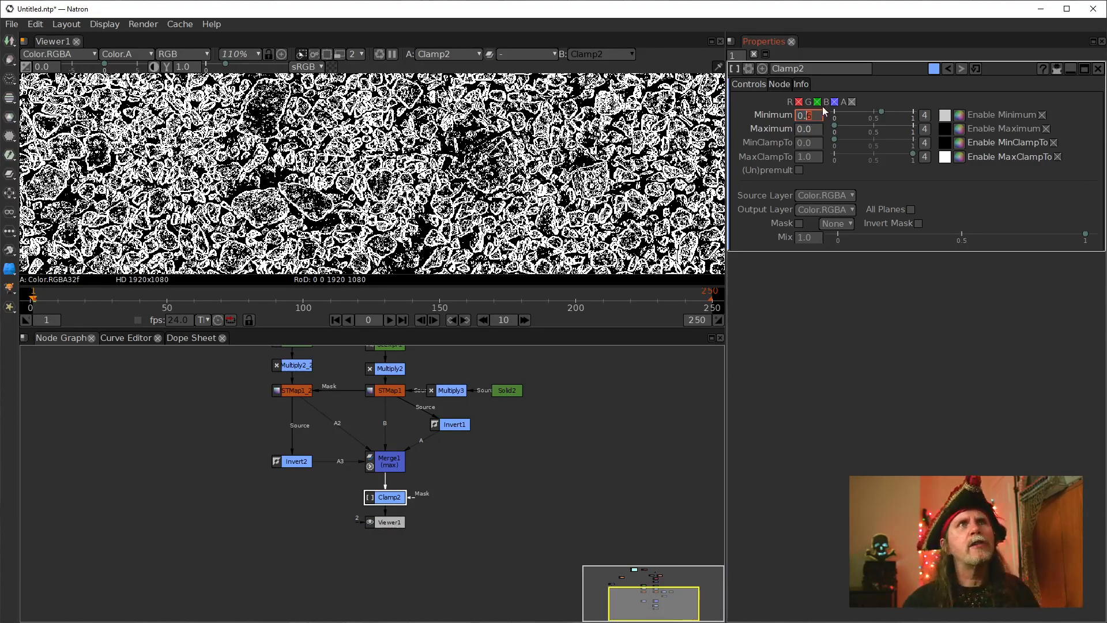
{"action": "scroll", "coordinate": [811, 122], "scroll_direction": "up", "scroll_amount": 1}
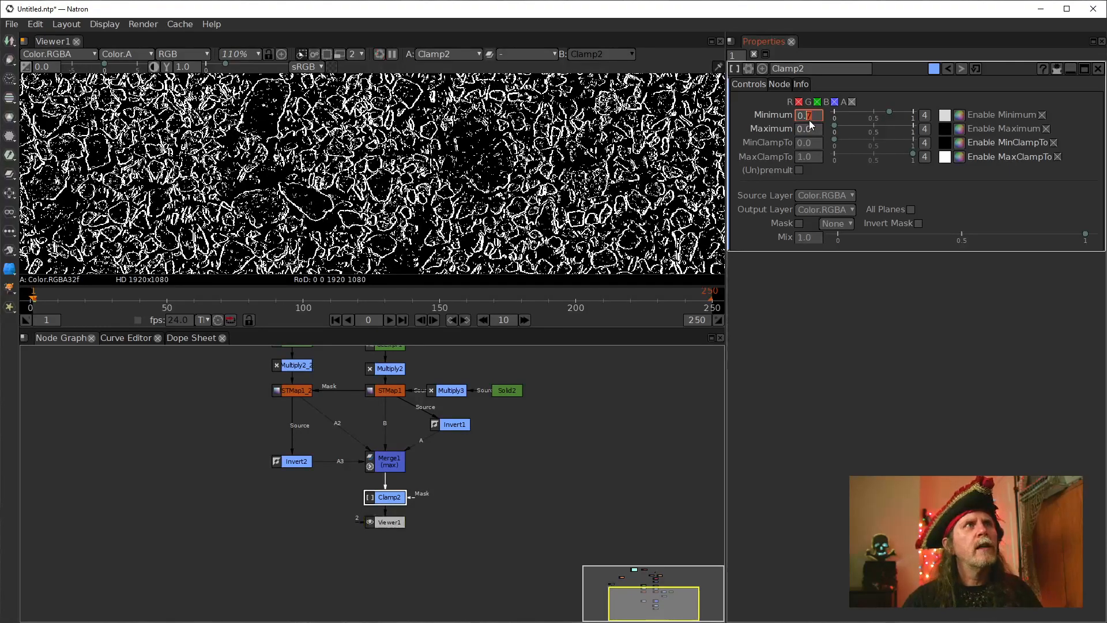
{"action": "scroll", "coordinate": [810, 121], "scroll_direction": "up", "scroll_amount": 1}
Step: View Clamp1's output in Viewer1 with its settings open, and move the node closer beneath the EdgeDetect node
{"action": "left_click_drag", "start_coordinate": [190, 432], "coordinate": [262, 565]}
{"action": "left_click", "coordinate": [128, 464]}
{"action": "key", "text": "1"}
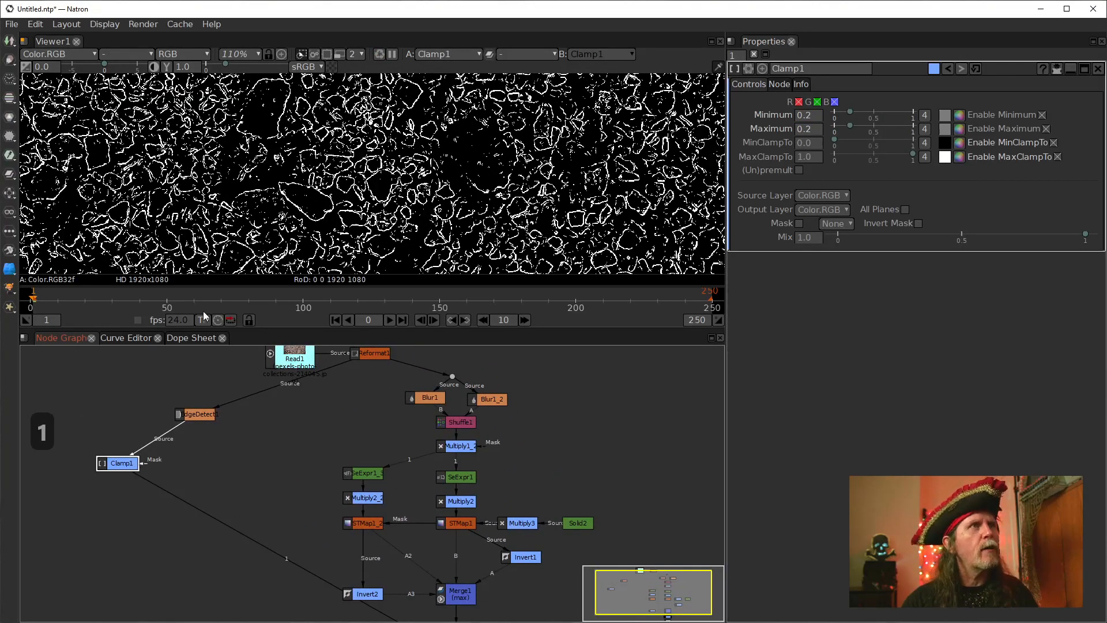
{"action": "left_click_drag", "start_coordinate": [116, 464], "coordinate": [166, 463]}
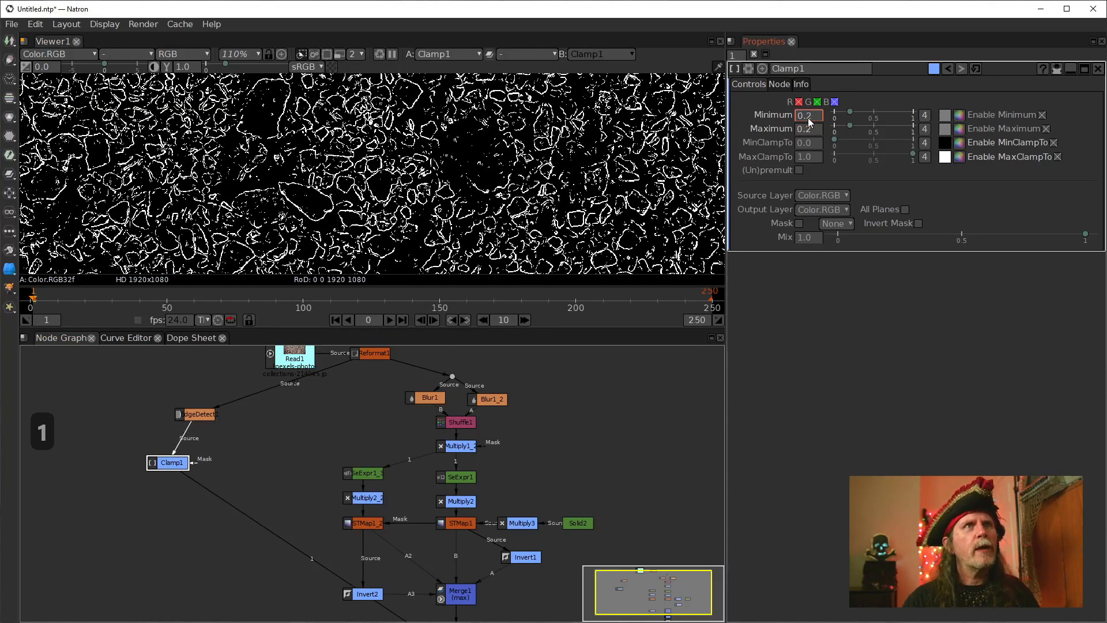
Step: Try a higher Minimum and a Maximum of 0.3 on Clamp1, and restore both to 0.2
{"action": "scroll", "coordinate": [808, 119], "scroll_direction": "up", "scroll_amount": 1}
{"action": "scroll", "coordinate": [809, 120], "scroll_direction": "up", "scroll_amount": 1}
{"action": "scroll", "coordinate": [809, 120], "scroll_direction": "down", "scroll_amount": 2}
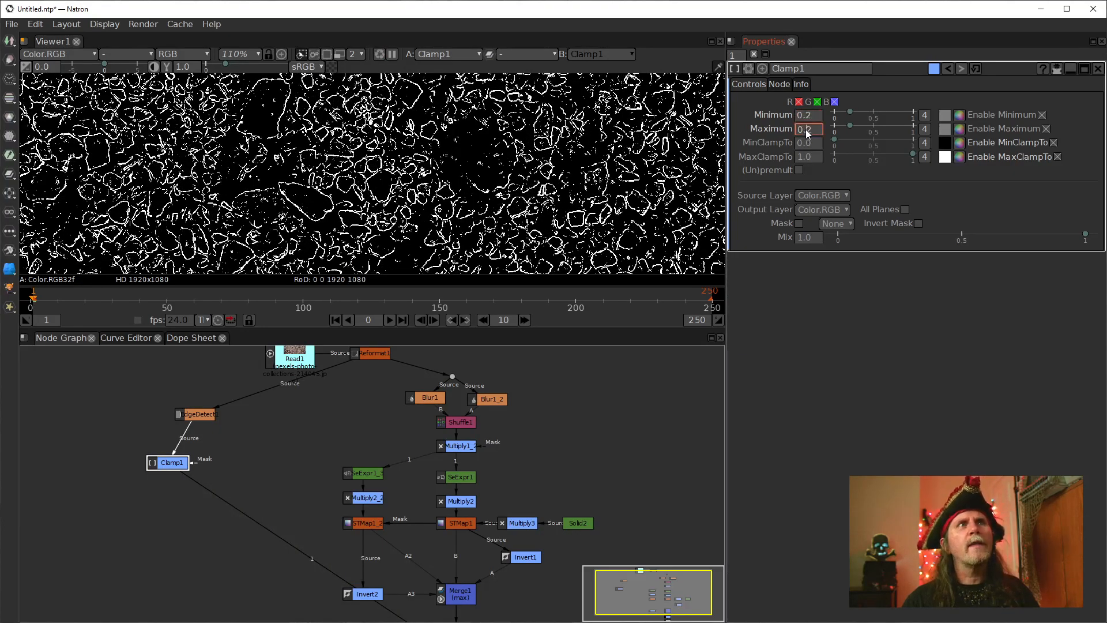
{"action": "scroll", "coordinate": [807, 133], "scroll_direction": "up", "scroll_amount": 2}
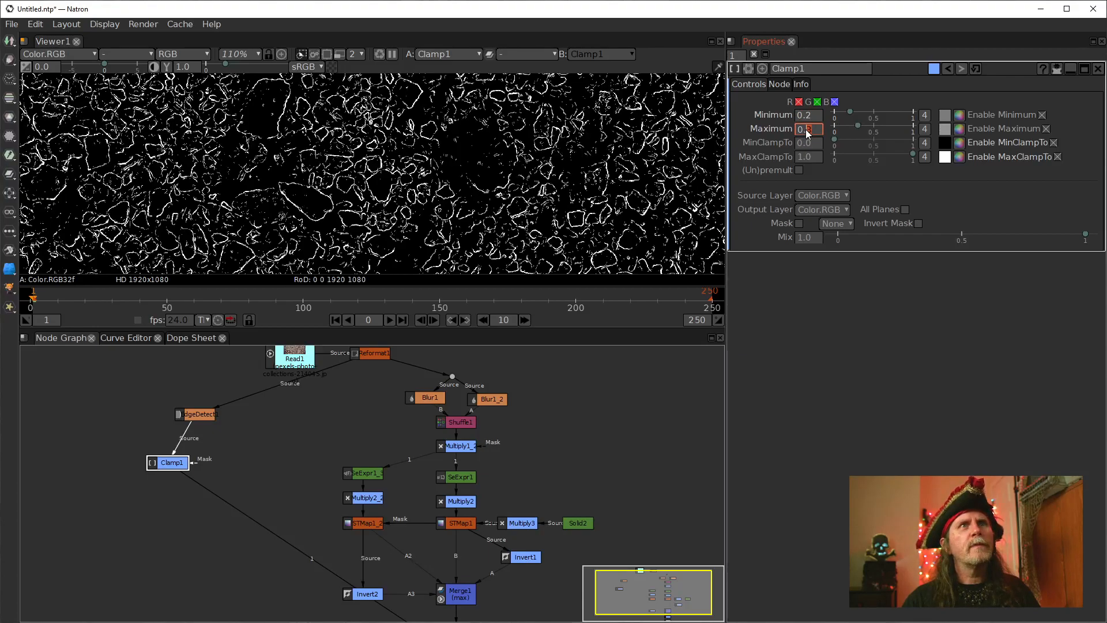
{"action": "scroll", "coordinate": [808, 133], "scroll_direction": "down", "scroll_amount": 2}
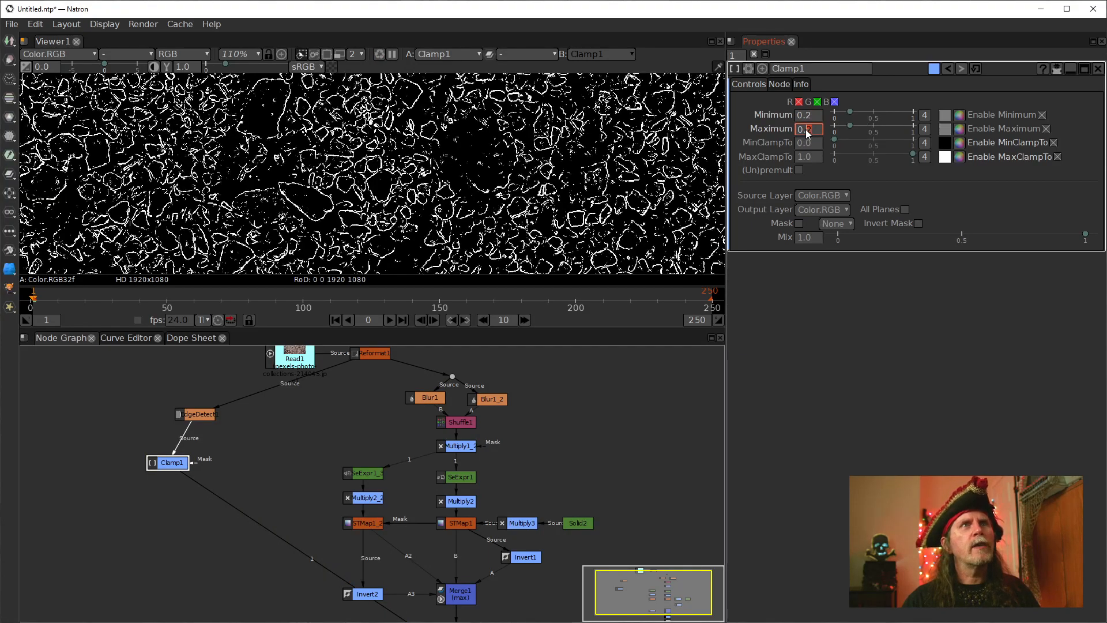
{"action": "scroll", "coordinate": [807, 134], "scroll_direction": "down", "scroll_amount": 1}
{"action": "scroll", "coordinate": [807, 133], "scroll_direction": "up", "scroll_amount": 1}
Step: Test a Minimum of 0.5 on Clamp1 and lower it again in steps
{"action": "scroll", "coordinate": [811, 123], "scroll_direction": "up", "scroll_amount": 3}
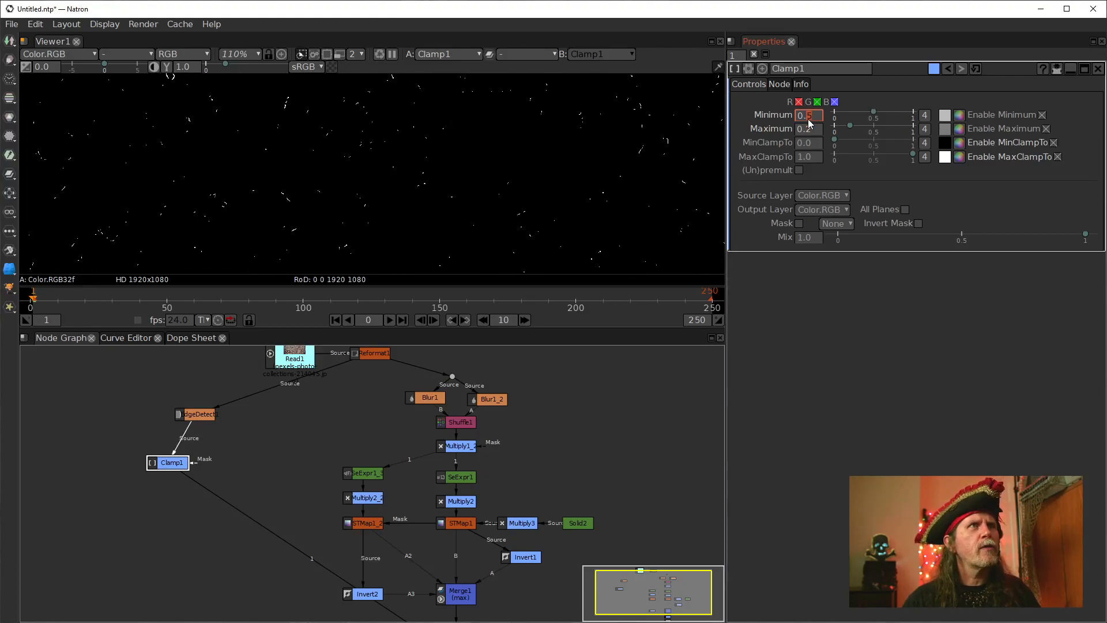
{"action": "scroll", "coordinate": [810, 123], "scroll_direction": "down", "scroll_amount": 2}
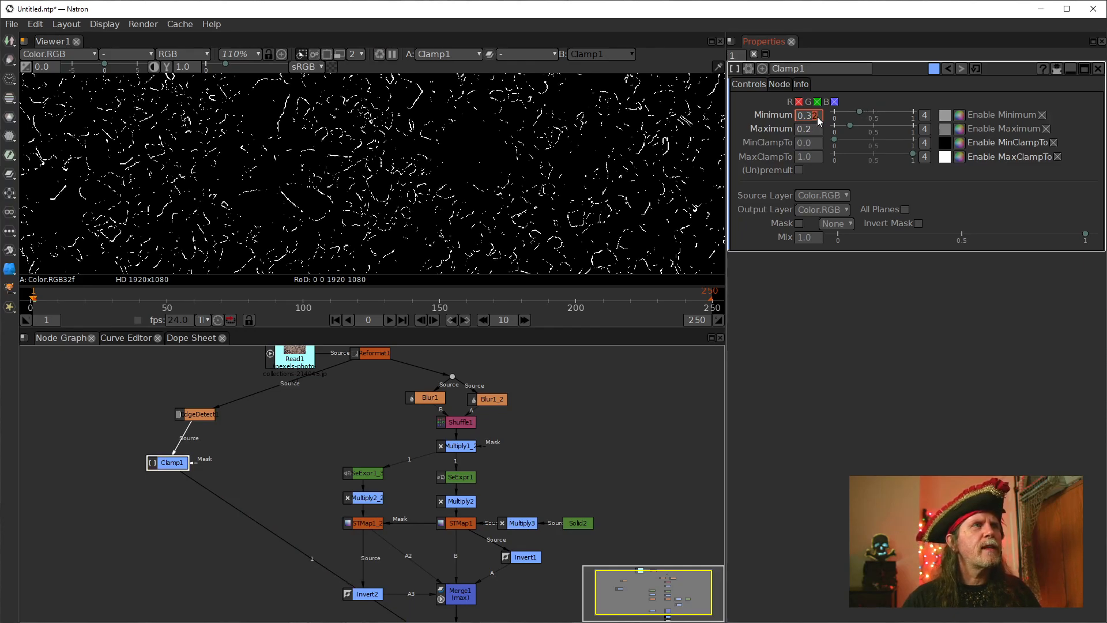
{"action": "scroll", "coordinate": [818, 120], "scroll_direction": "down", "scroll_amount": 3}
Step: Set Clamp1's Minimum to 0.1, and lower it further to 0.0
{"action": "left_click", "coordinate": [806, 120]}
{"action": "double_click", "coordinate": [810, 121]}
{"action": "type", "text": "1"}
{"action": "key", "text": "Return"}
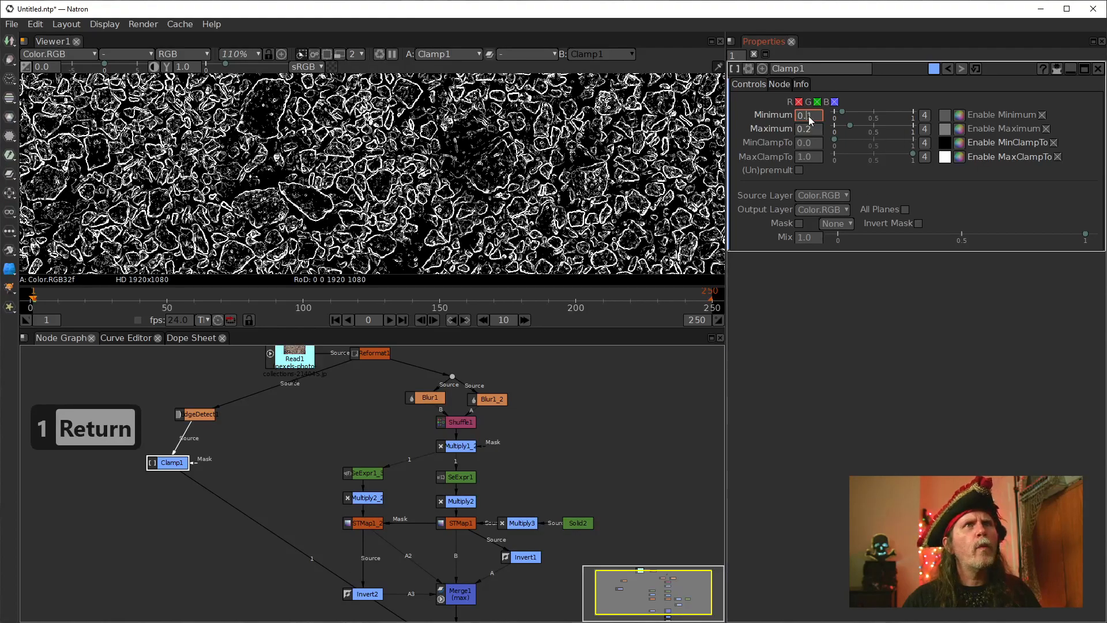
{"action": "scroll", "coordinate": [810, 120], "scroll_direction": "down", "scroll_amount": 1}
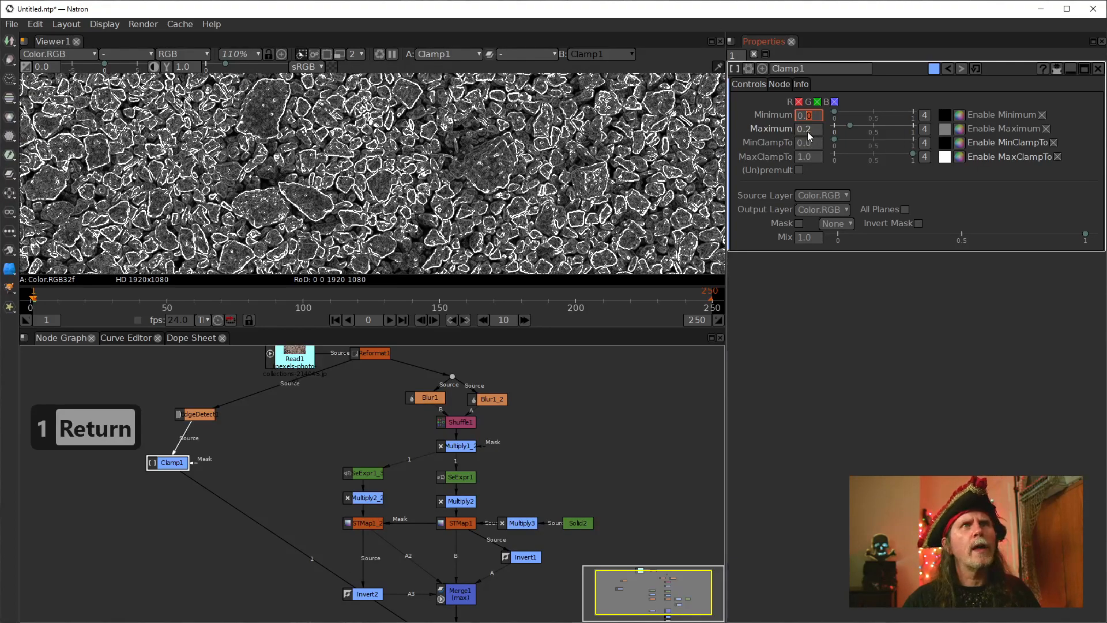
Step: Tune Clamp1's Maximum down to 0.09 and inspect the stone outlines at 397% zoom
{"action": "left_click", "coordinate": [807, 132]}
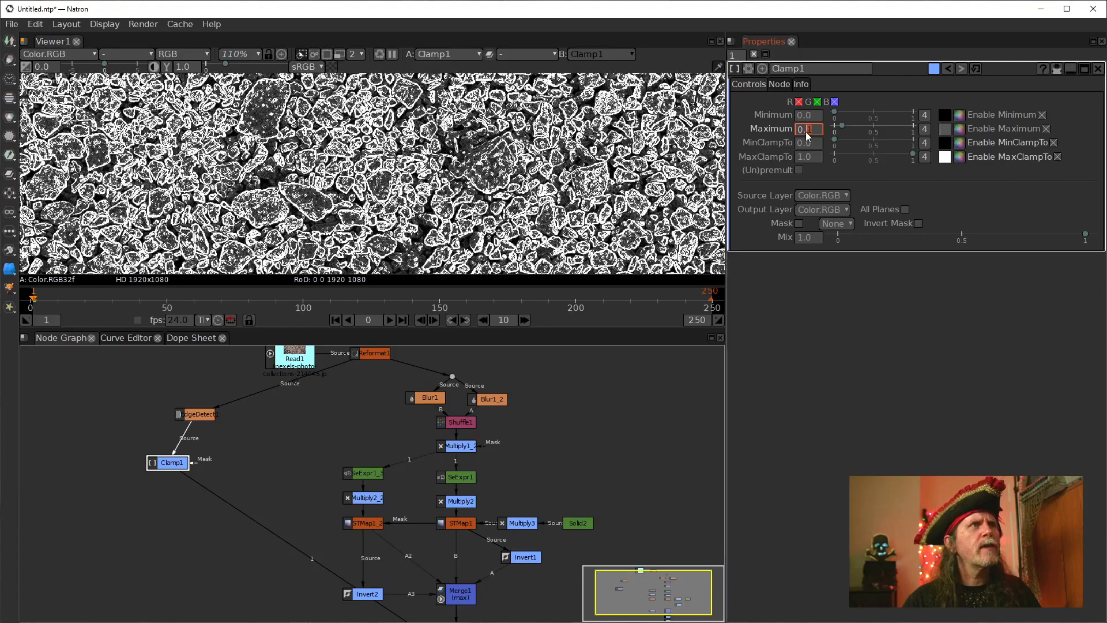
{"action": "scroll", "coordinate": [805, 131], "scroll_direction": "down", "scroll_amount": 1}
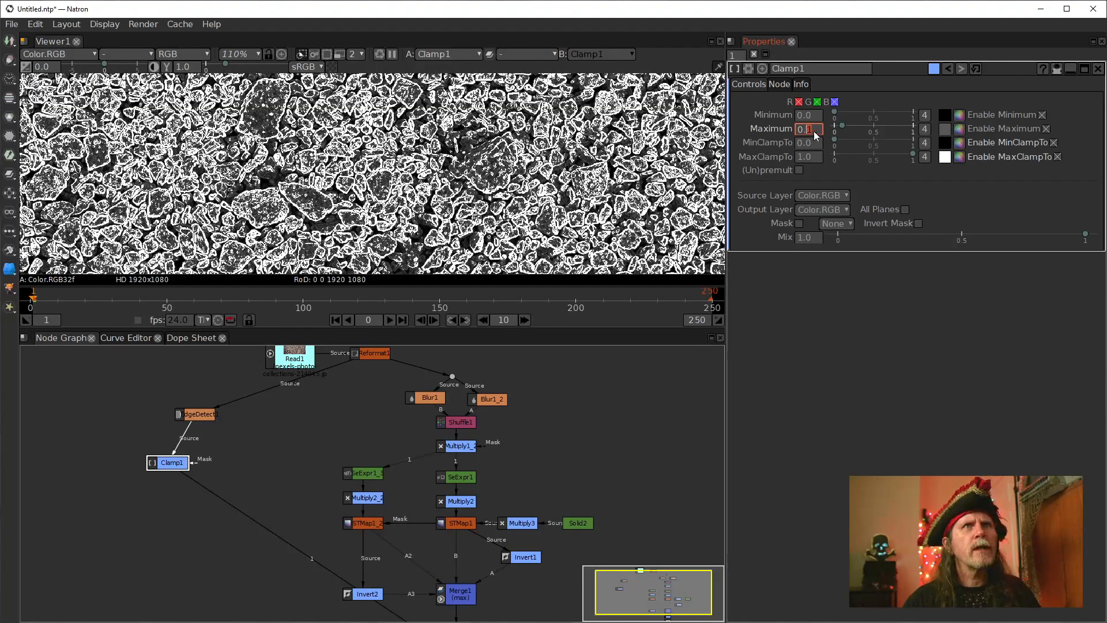
{"action": "scroll", "coordinate": [814, 130], "scroll_direction": "down", "scroll_amount": 4}
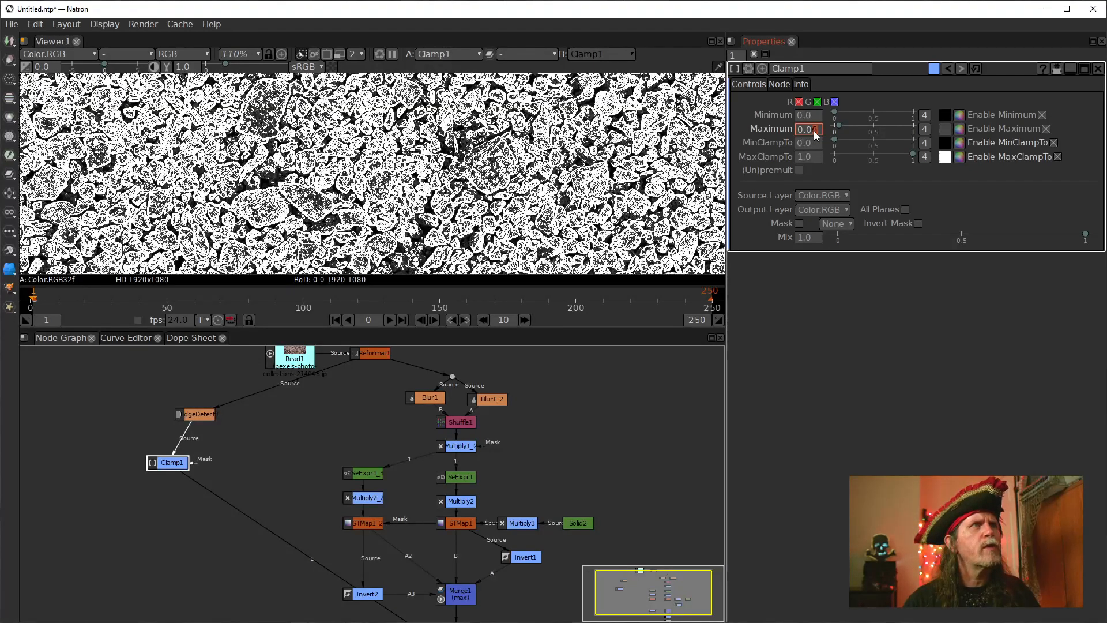
{"action": "scroll", "coordinate": [814, 131], "scroll_direction": "up", "scroll_amount": 3}
{"action": "scroll", "coordinate": [412, 132], "scroll_direction": "up", "scroll_amount": 13}
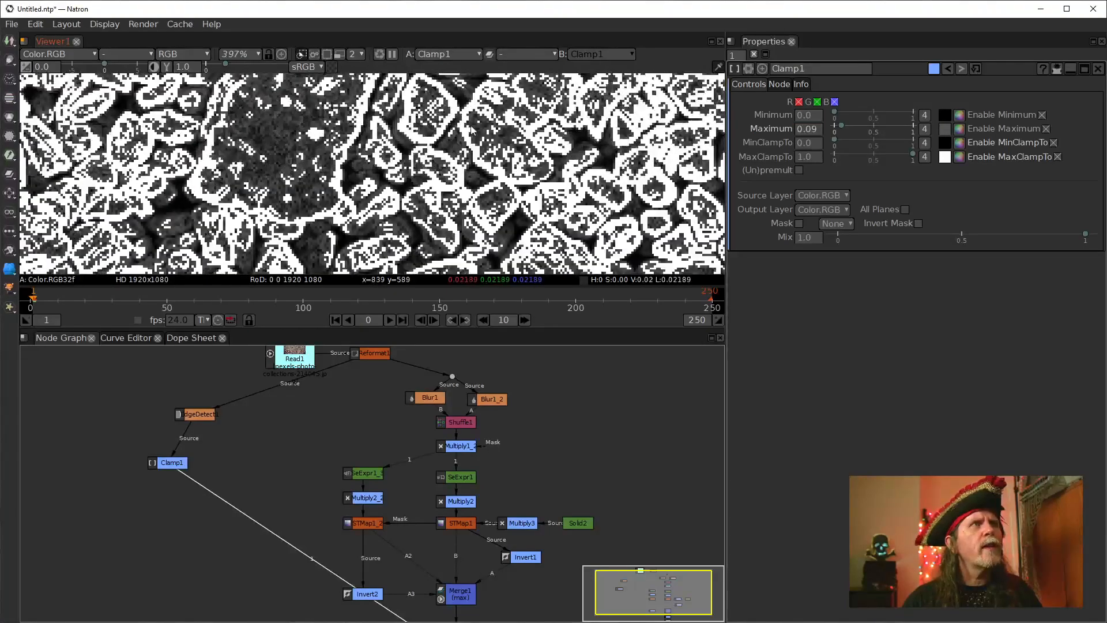
Step: Raise Clamp1's Minimum in fine steps to 0.10
{"action": "scroll", "coordinate": [815, 122], "scroll_direction": "up", "scroll_amount": 6}
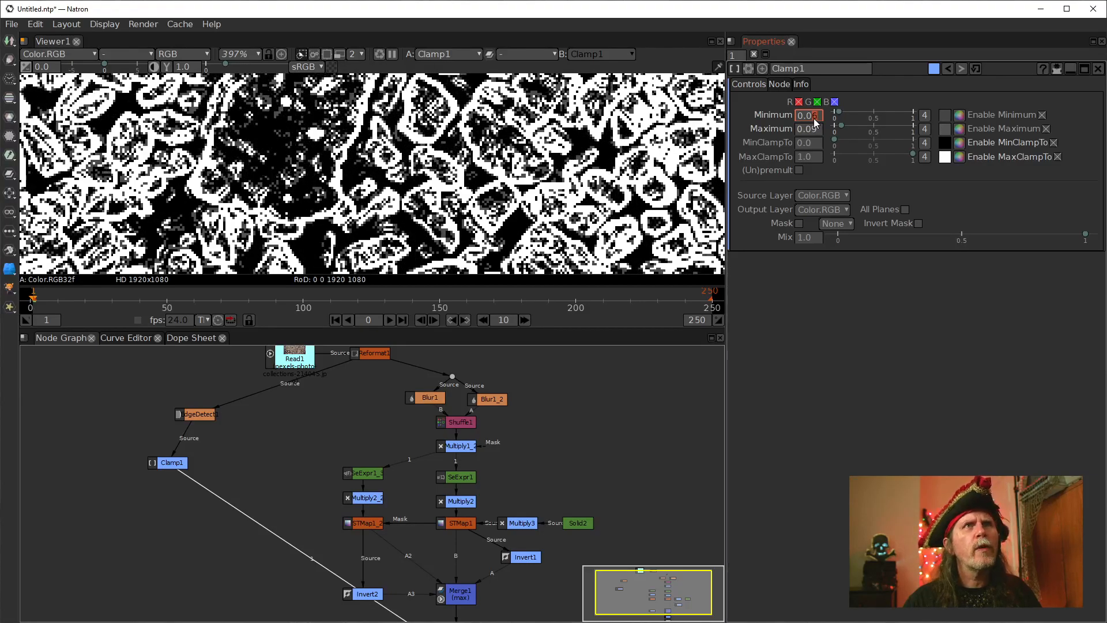
{"action": "scroll", "coordinate": [815, 122], "scroll_direction": "up", "scroll_amount": 3}
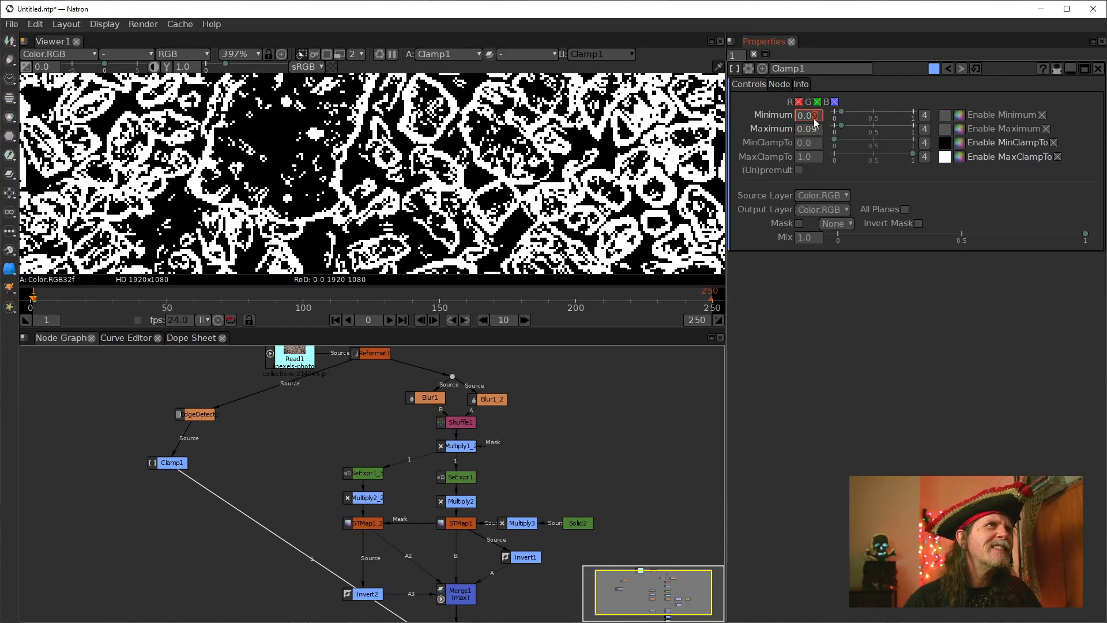
{"action": "scroll", "coordinate": [815, 123], "scroll_direction": "up", "scroll_amount": 1}
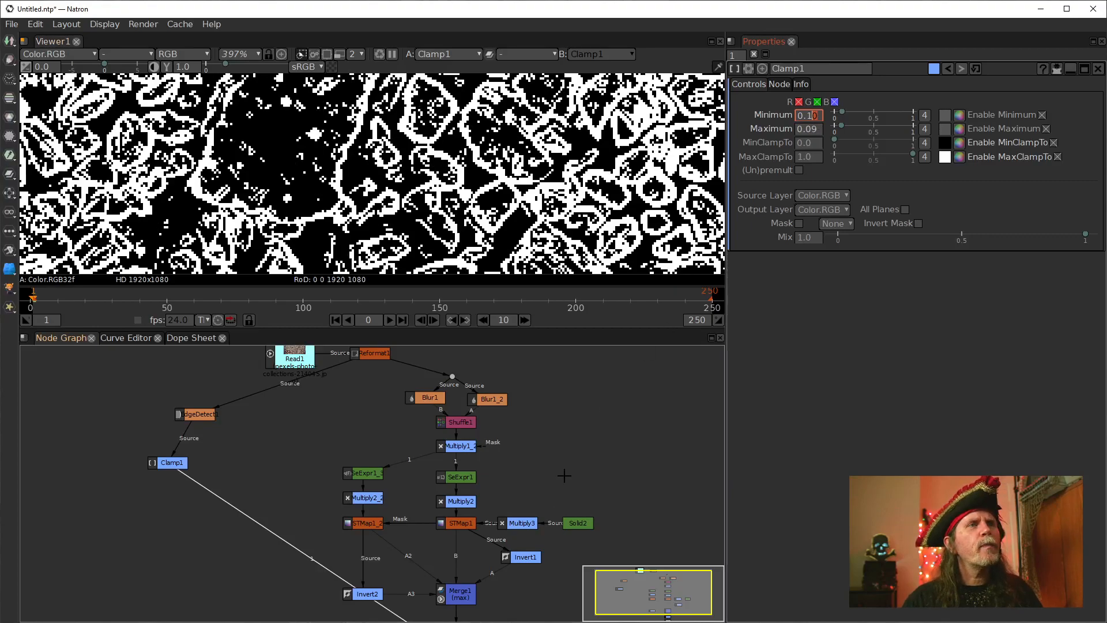
Step: Switch Viewer1 back to Clamp2's output to compare its edges at the same zoom
{"action": "left_click_drag", "start_coordinate": [441, 545], "coordinate": [398, 396]}
{"action": "left_click", "coordinate": [422, 479]}
{"action": "key", "text": "1"}
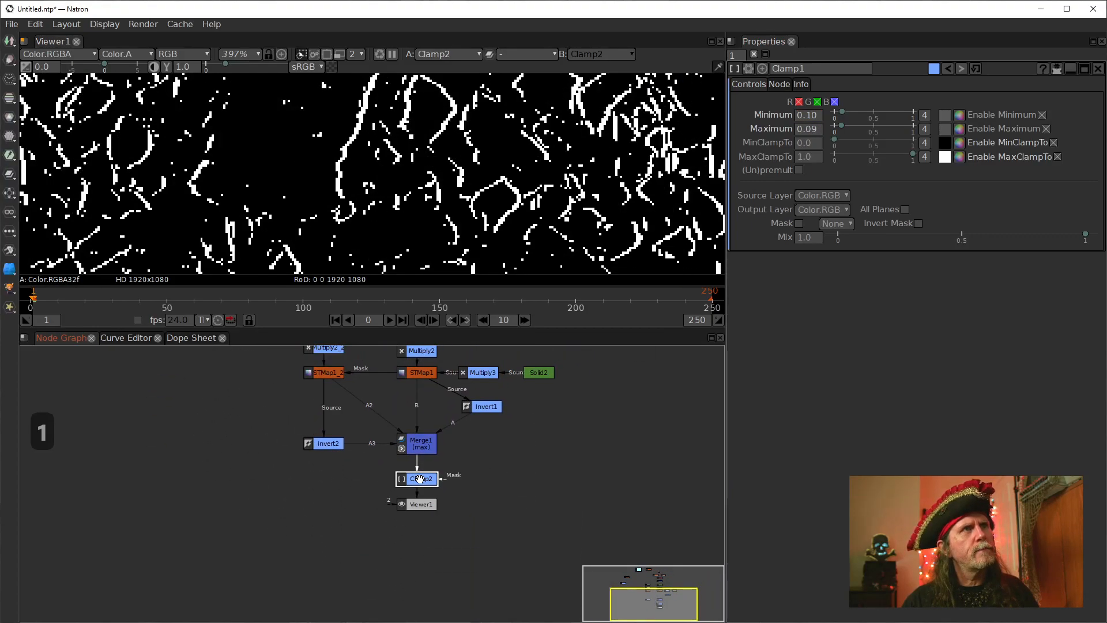
Step: Set Clamp1's Maximum to 0.08 and its Minimum to 0.31 while viewing Clamp2
{"action": "left_click", "coordinate": [813, 114]}
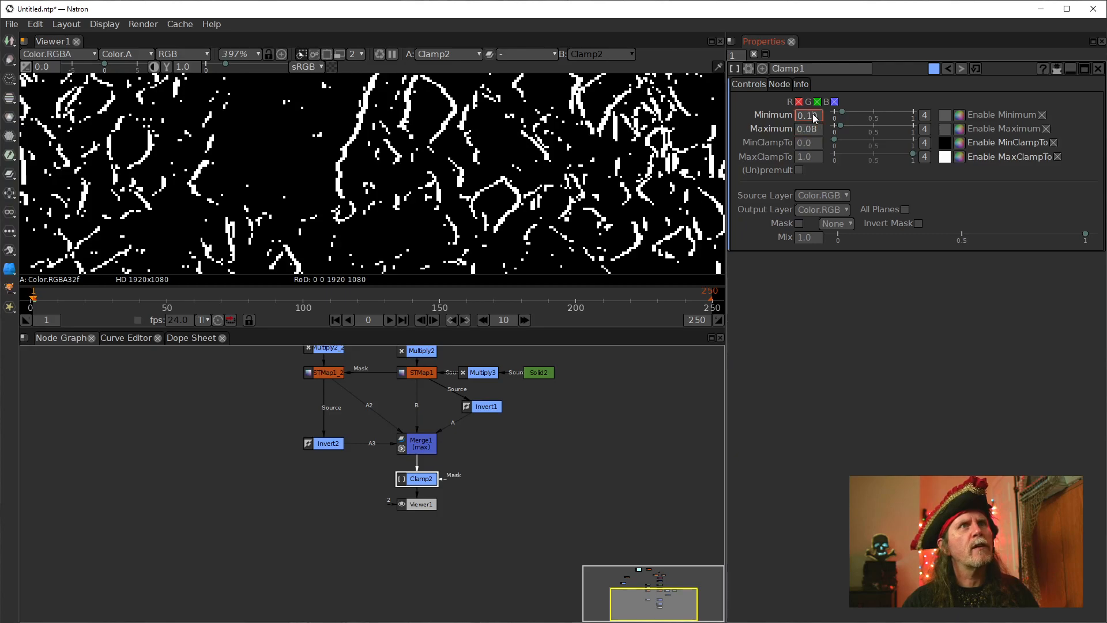
{"action": "scroll", "coordinate": [813, 114], "scroll_direction": "down", "scroll_amount": 1}
{"action": "scroll", "coordinate": [813, 117], "scroll_direction": "up", "scroll_amount": 2}
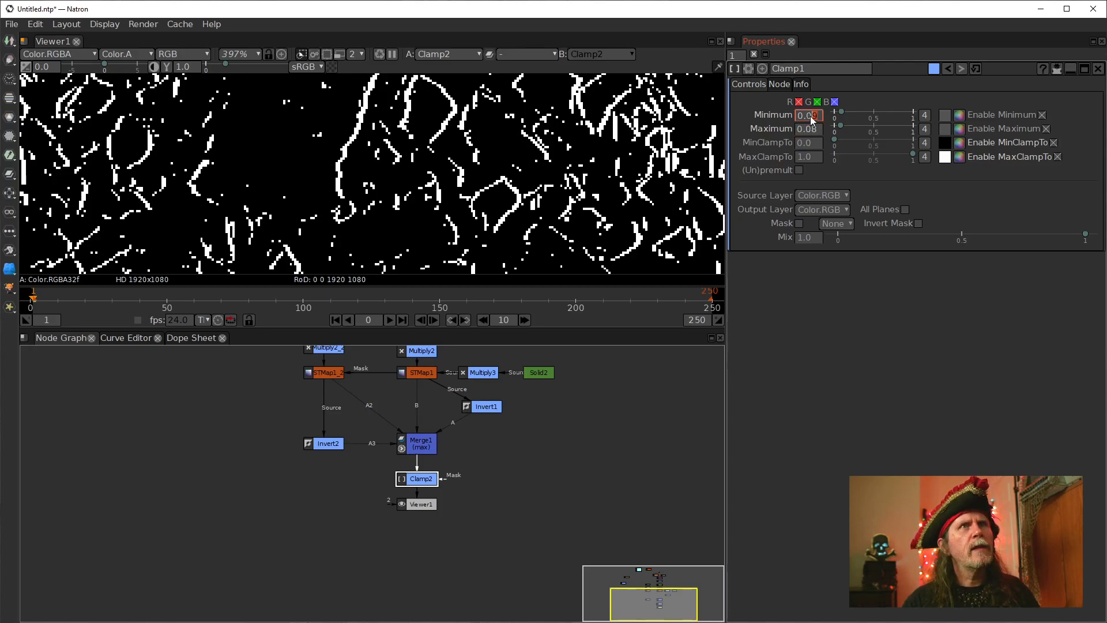
{"action": "scroll", "coordinate": [811, 118], "scroll_direction": "up", "scroll_amount": 4}
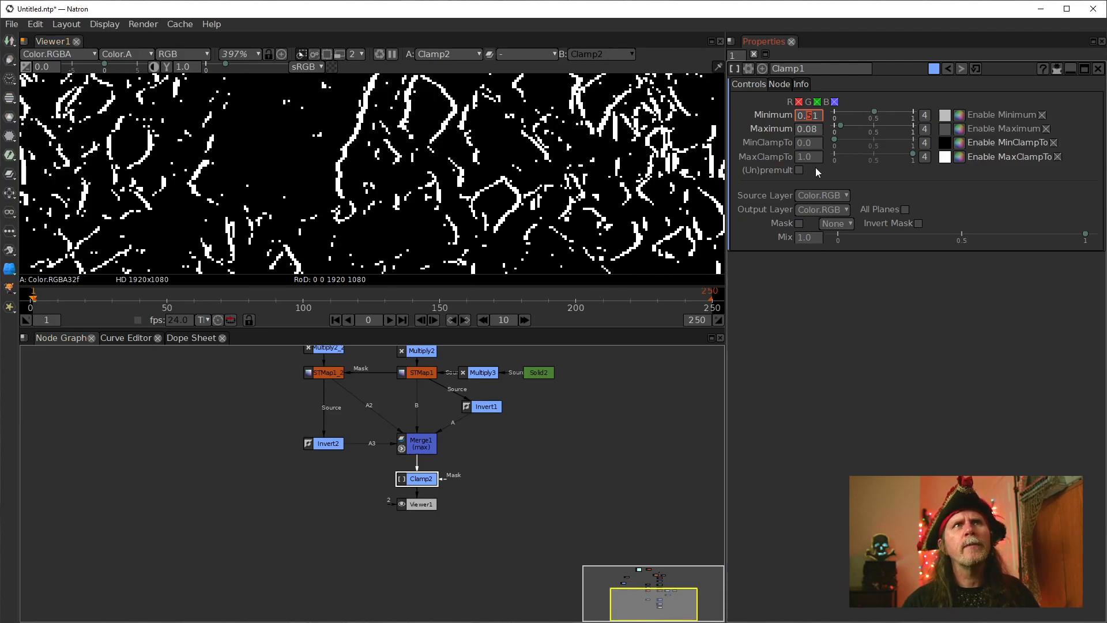
{"action": "scroll", "coordinate": [813, 118], "scroll_direction": "down", "scroll_amount": 2}
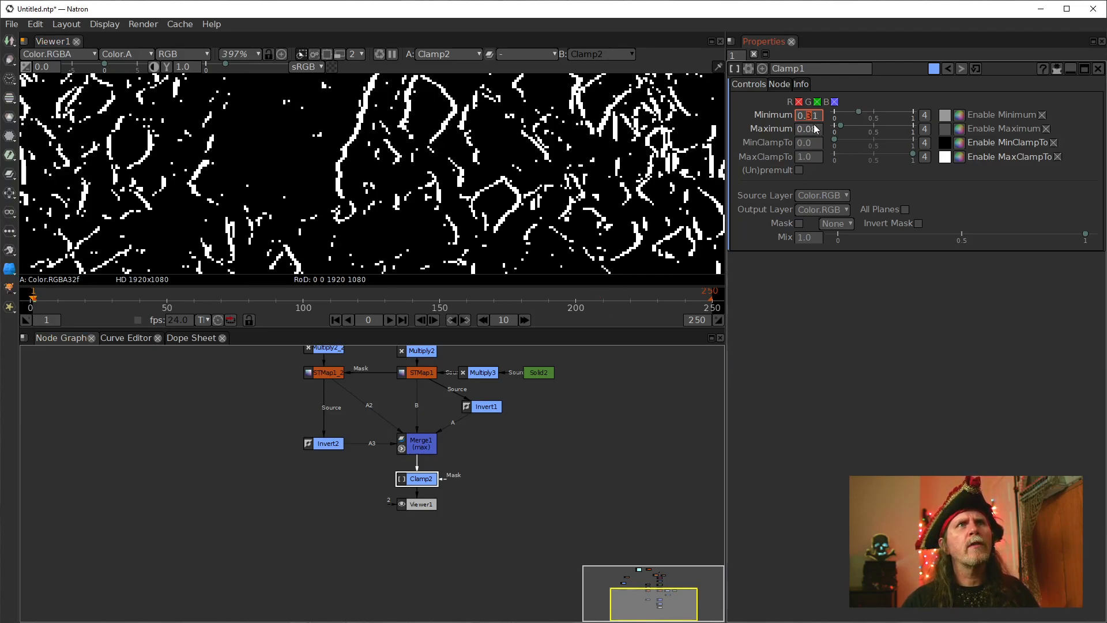
Step: Open Clamp2's settings, set its Minimum to 0.6, and view the edges at 230% zoom
{"action": "left_click", "coordinate": [422, 479]}
{"action": "double_click", "coordinate": [423, 480]}
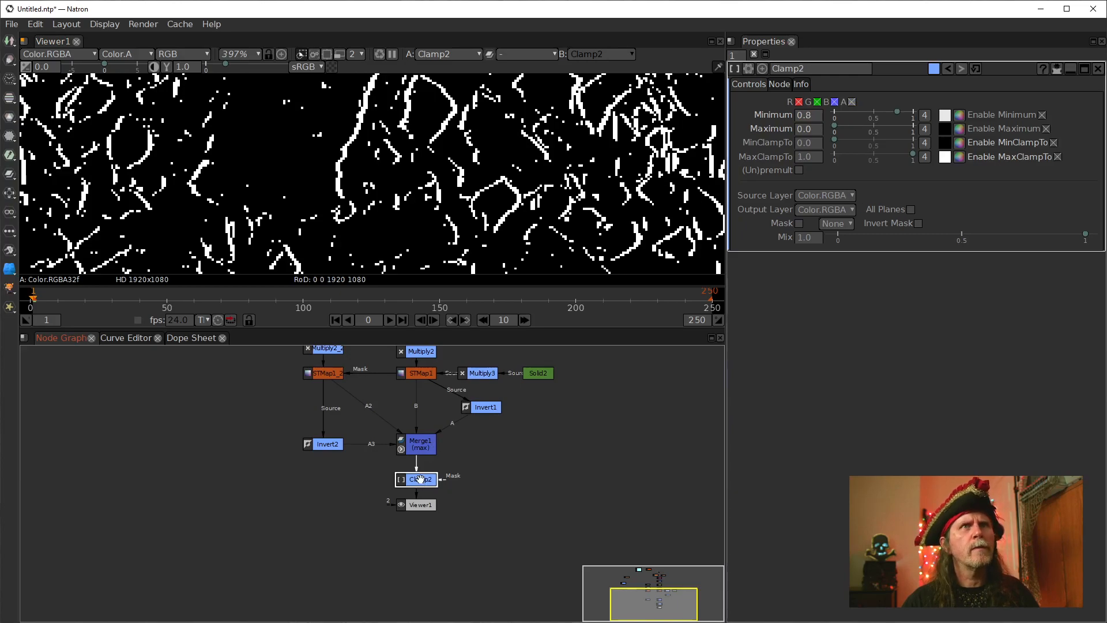
{"action": "left_click", "coordinate": [813, 130]}
{"action": "left_click", "coordinate": [806, 115]}
{"action": "left_click", "coordinate": [806, 116]}
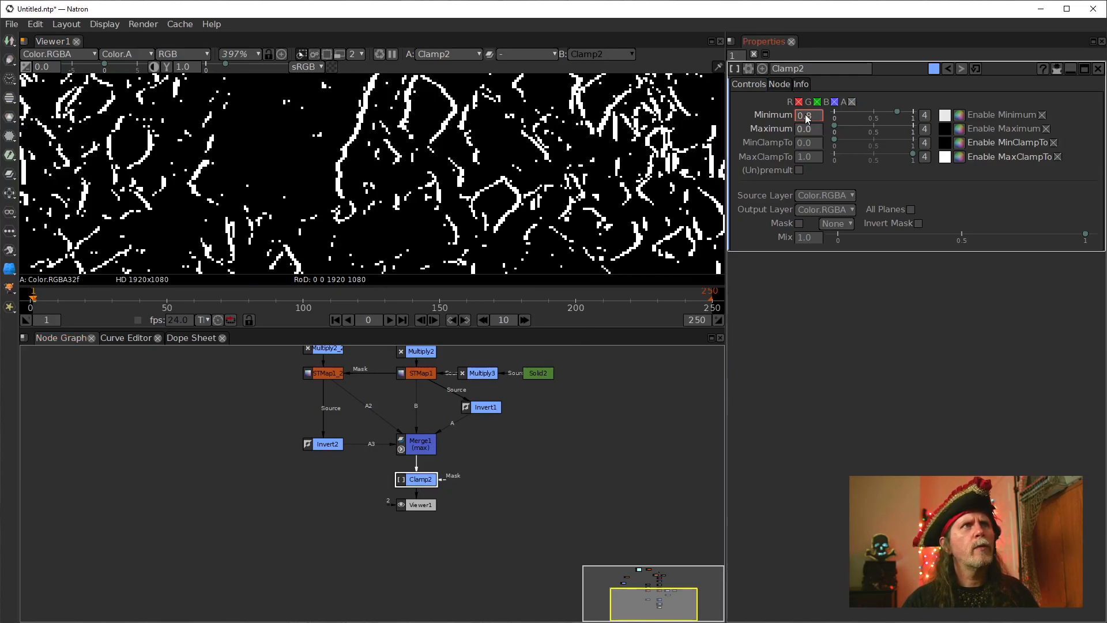
{"action": "scroll", "coordinate": [806, 115], "scroll_direction": "down", "scroll_amount": 1}
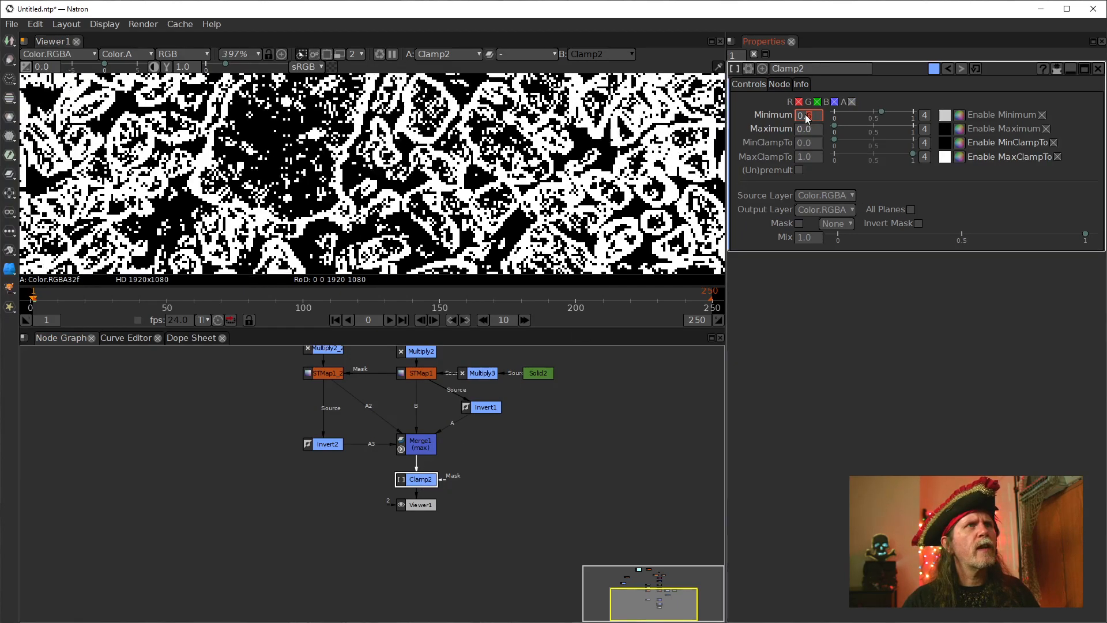
{"action": "left_click", "coordinate": [410, 504]}
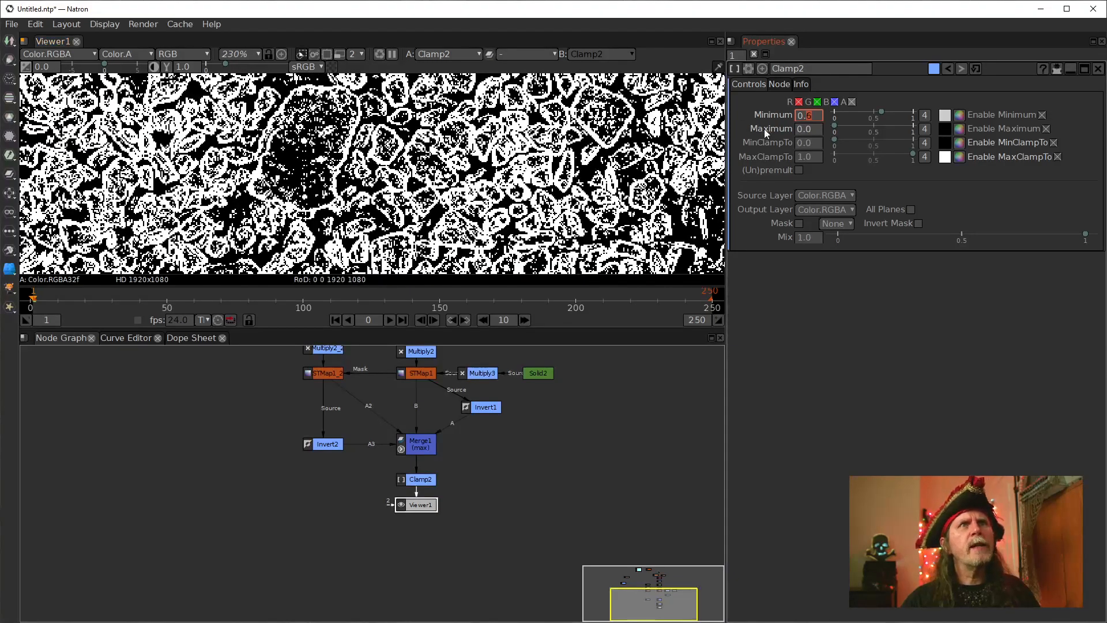
Step: Lower Clamp2's Minimum to 0.54 in fine steps and inspect the edges up close
{"action": "type", "text": "0"}
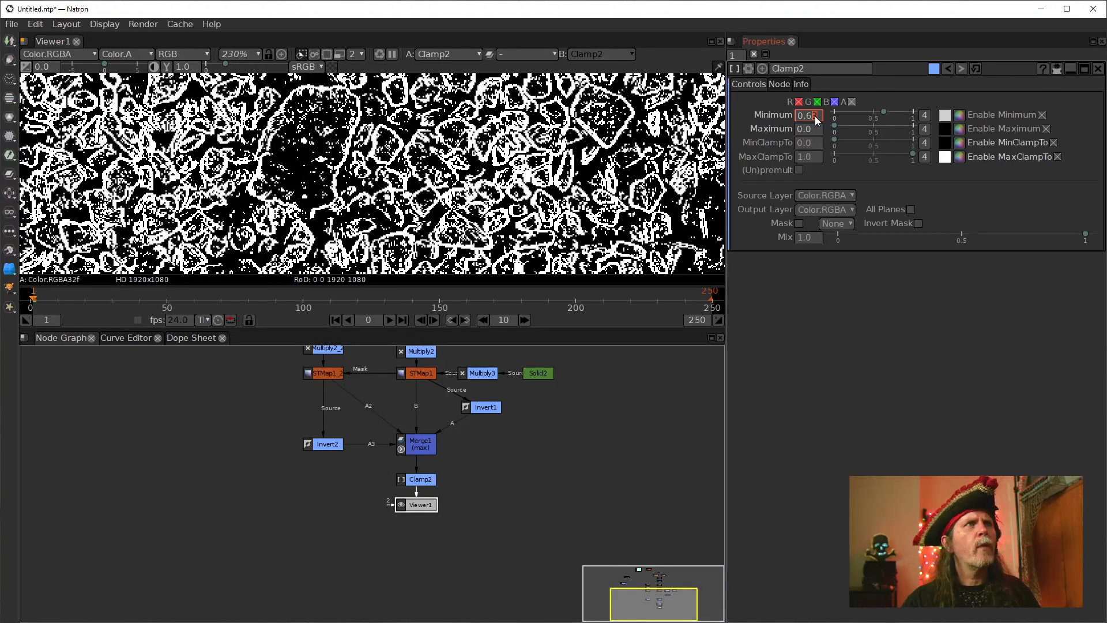
{"action": "scroll", "coordinate": [814, 116], "scroll_direction": "down", "scroll_amount": 4}
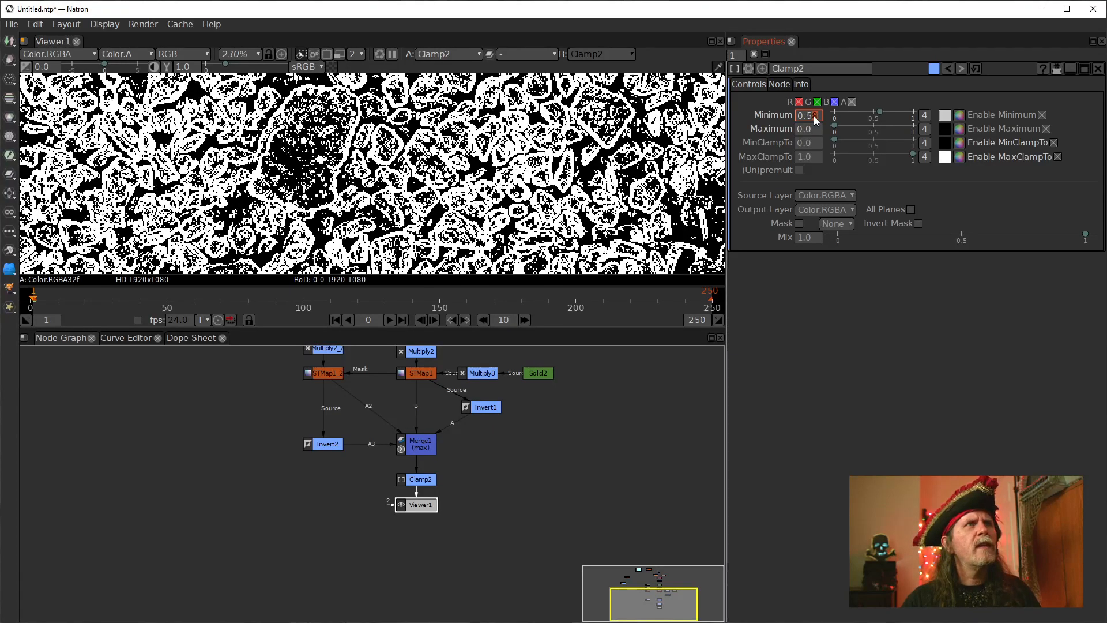
{"action": "scroll", "coordinate": [814, 116], "scroll_direction": "down", "scroll_amount": 2}
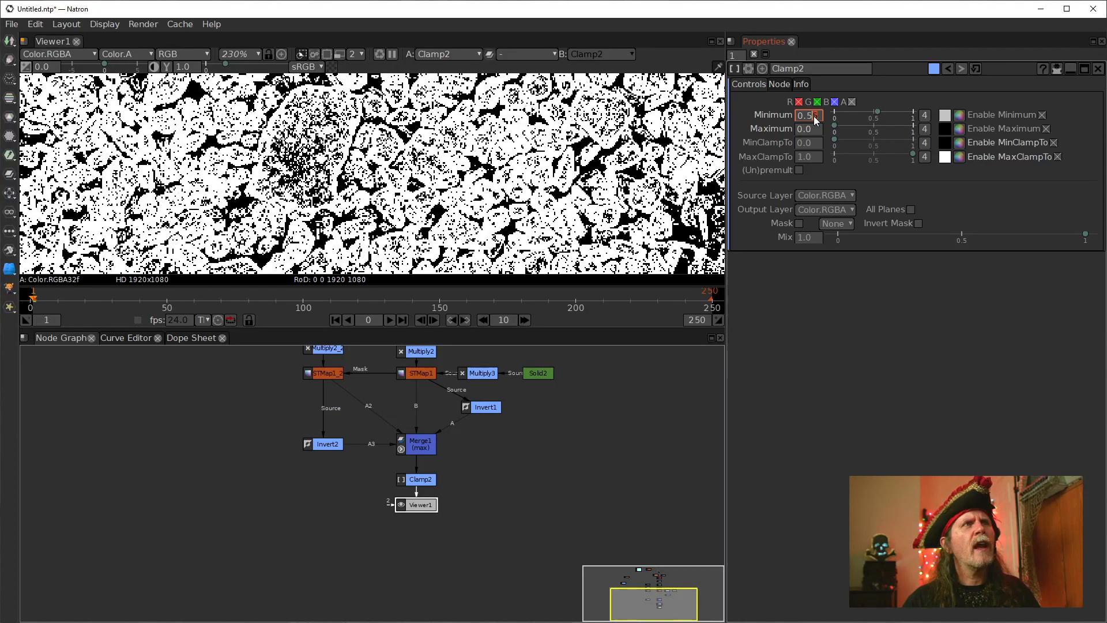
{"action": "scroll", "coordinate": [815, 116], "scroll_direction": "down", "scroll_amount": 1}
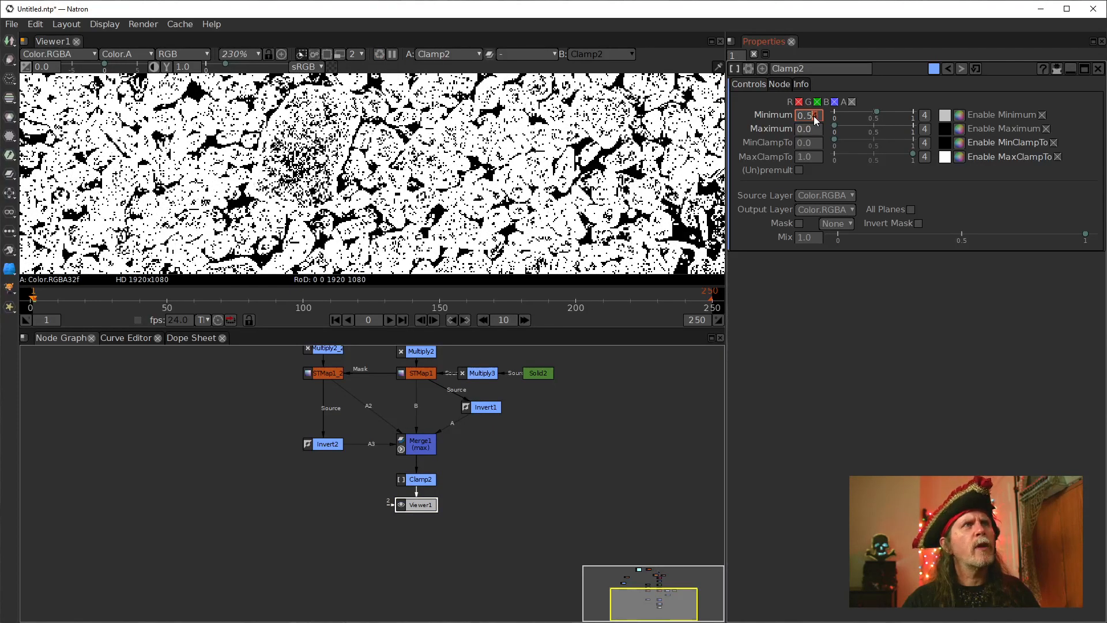
{"action": "scroll", "coordinate": [296, 205], "scroll_direction": "up", "scroll_amount": 5}
{"action": "left_click_drag", "start_coordinate": [295, 205], "coordinate": [292, 226]}
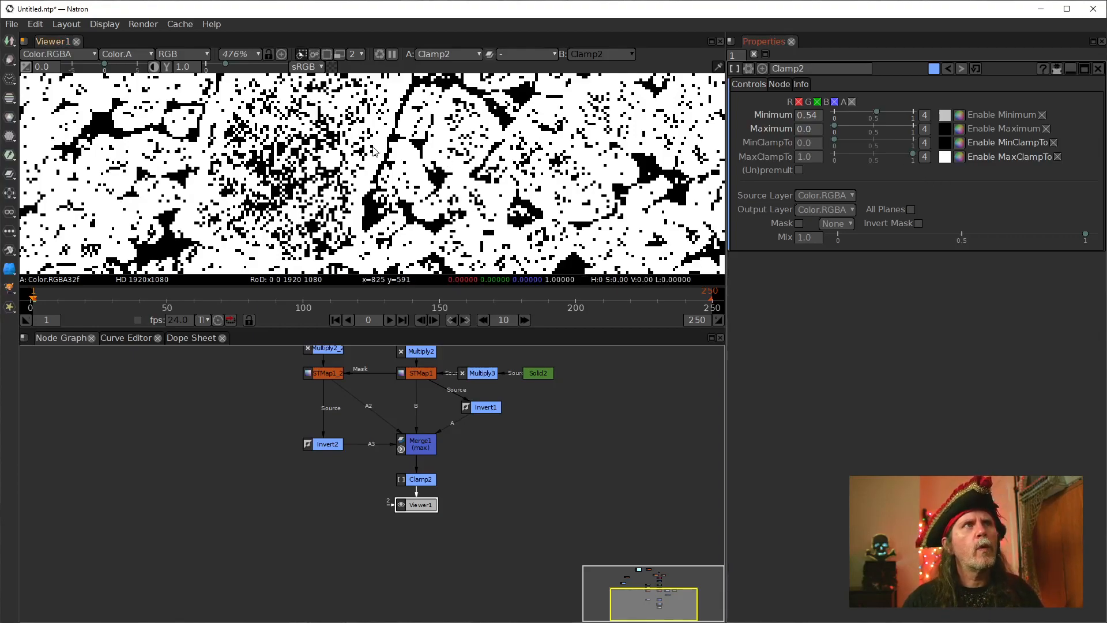
{"action": "scroll", "coordinate": [430, 166], "scroll_direction": "down", "scroll_amount": 5}
{"action": "scroll", "coordinate": [429, 166], "scroll_direction": "up", "scroll_amount": 2}
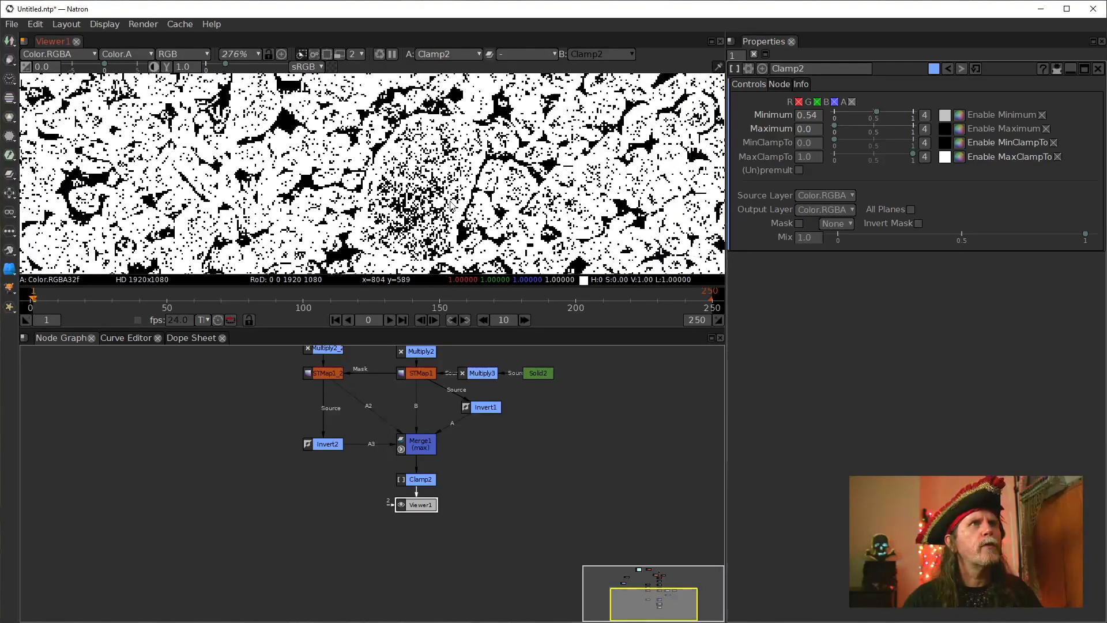
Step: Raise Clamp2's Minimum in fine steps to 0.73
{"action": "left_click", "coordinate": [810, 115]}
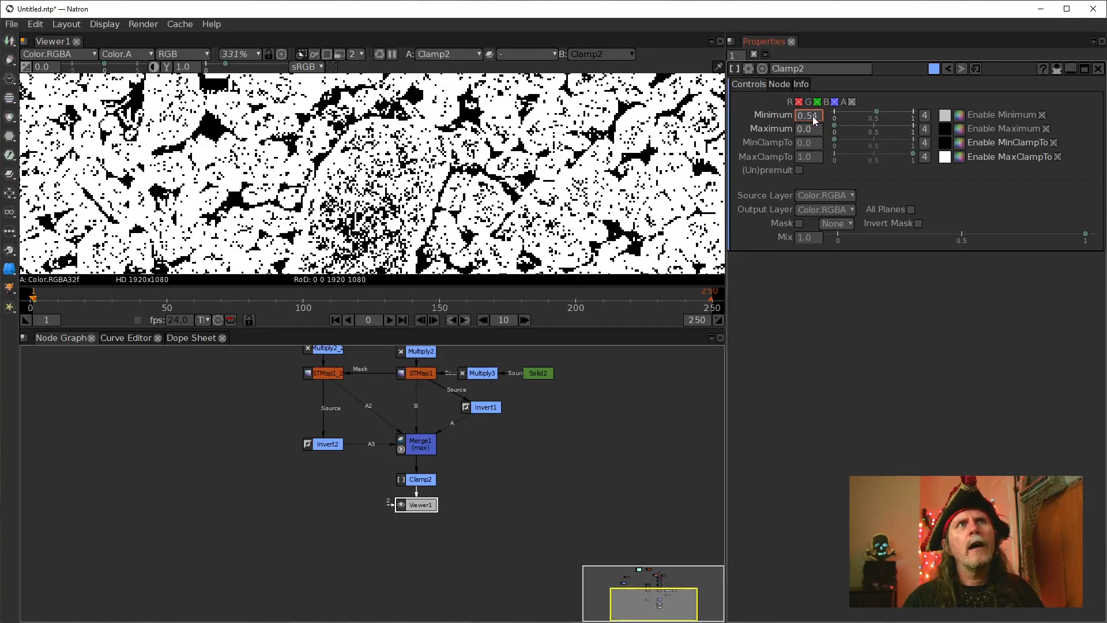
{"action": "key", "text": "Up"}
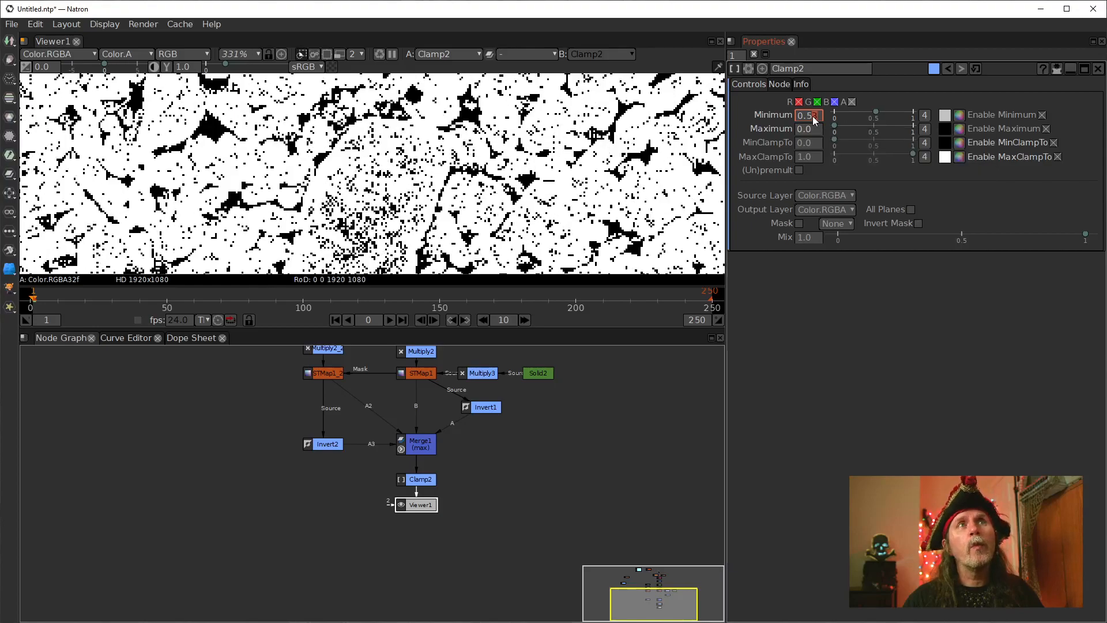
{"action": "key", "text": "Up"}
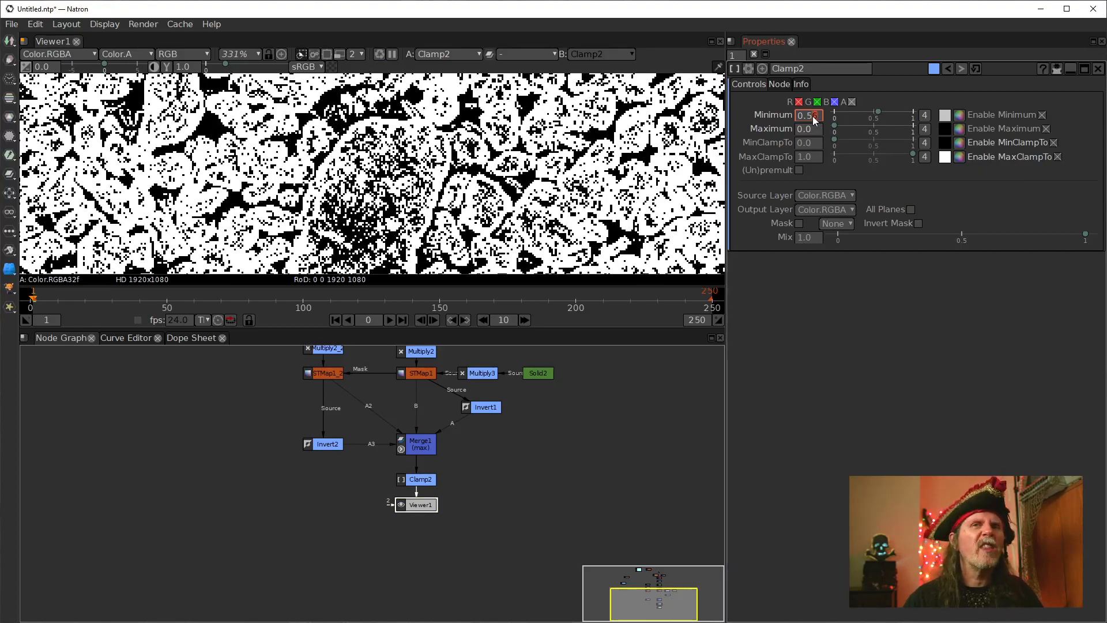
{"action": "key", "text": "Up"}
{"action": "key", "text": "Up"}
{"action": "key", "text": "Up"}
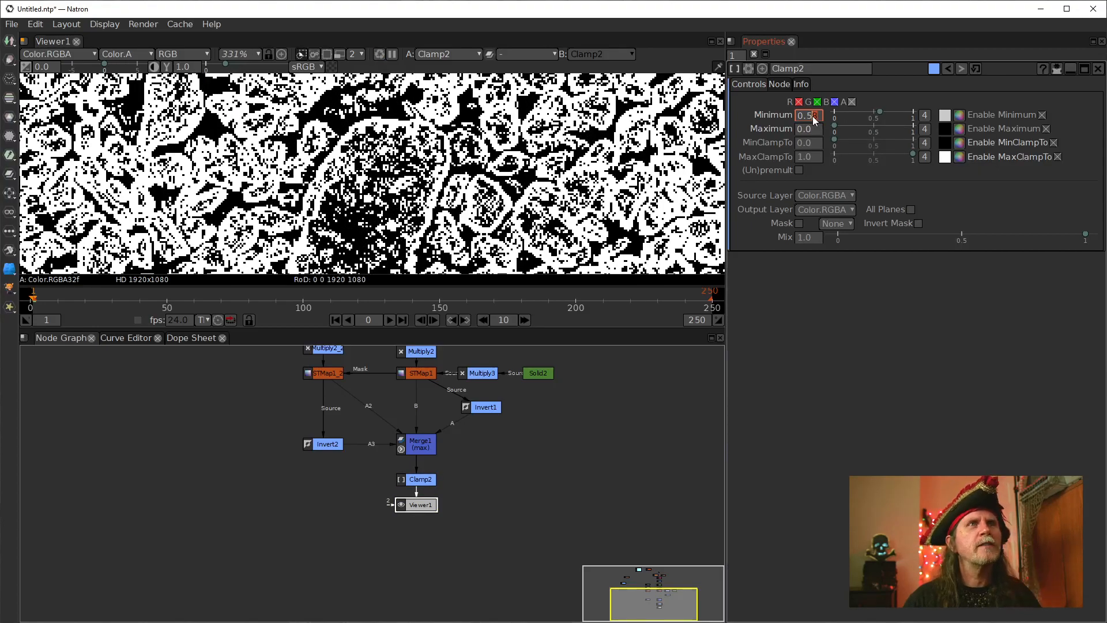
{"action": "key", "text": "Up"}
{"action": "key", "text": "Up"}
{"action": "key", "text": "Up"}
{"action": "key", "text": "Up"}
{"action": "key", "text": "Up"}
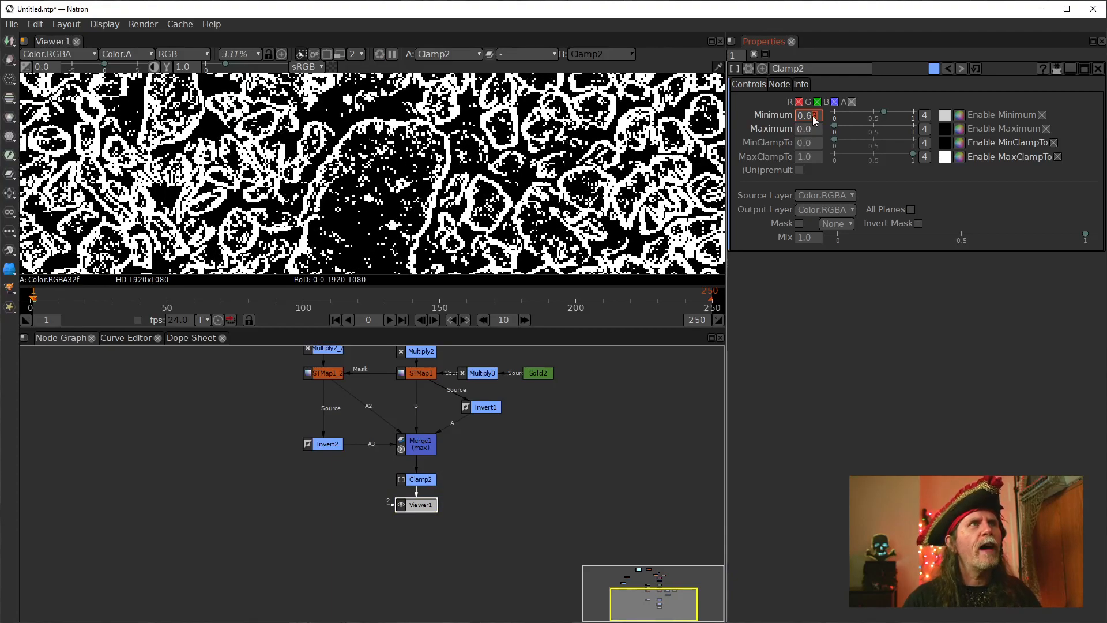
{"action": "key", "text": "Up"}
{"action": "key", "text": "Up"}
{"action": "key", "text": "Up"}
{"action": "key", "text": "Up"}
{"action": "key", "text": "Up"}
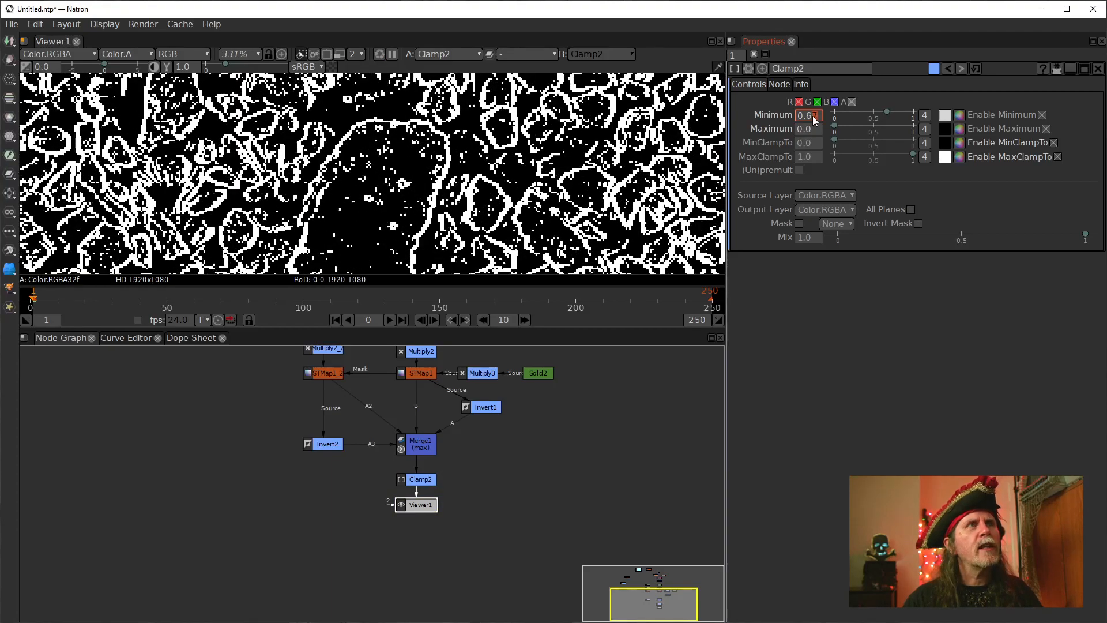
{"action": "key", "text": "Up"}
{"action": "key", "text": "Up"}
{"action": "key", "text": "Up"}
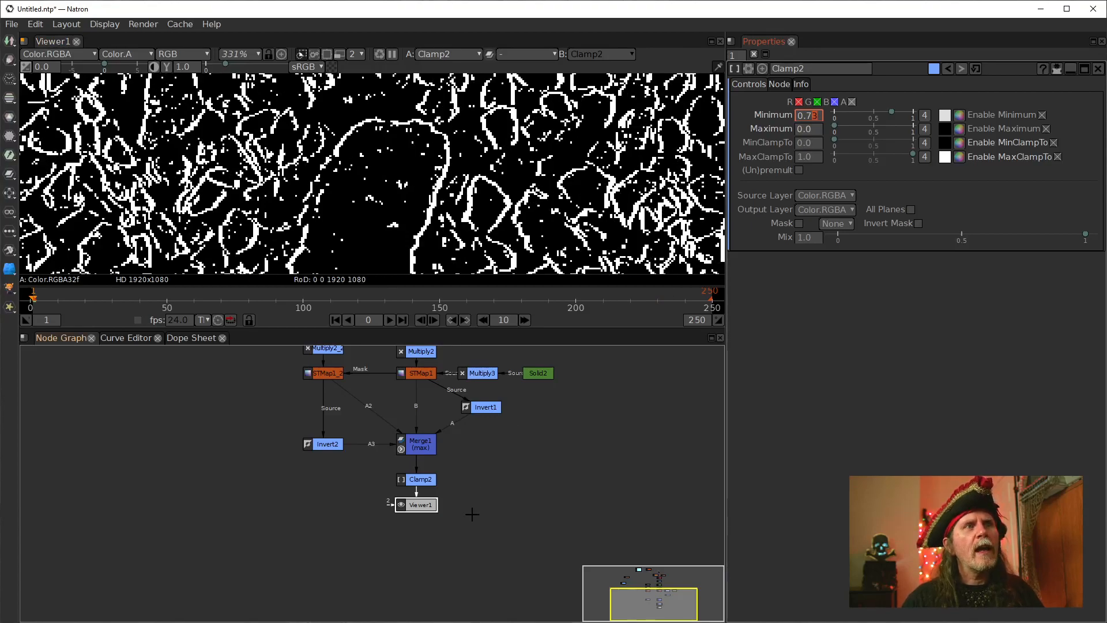
Step: Move Viewer1 further below Clamp2 and insert an ErodeSmooth node between them
{"action": "left_click_drag", "start_coordinate": [419, 508], "coordinate": [422, 542]}
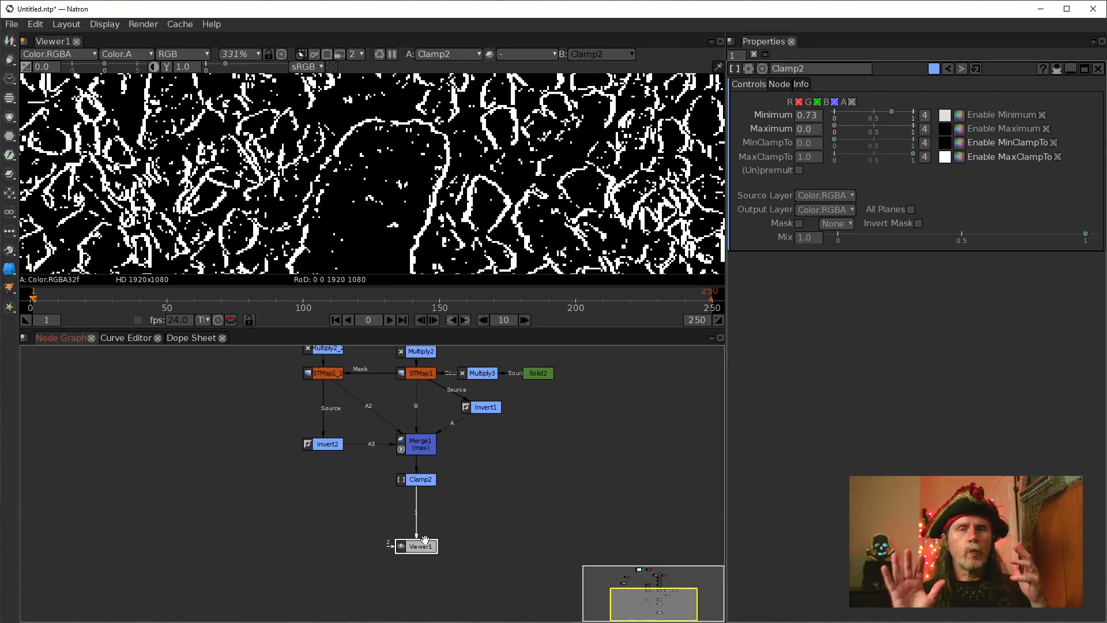
{"action": "left_click", "coordinate": [421, 481]}
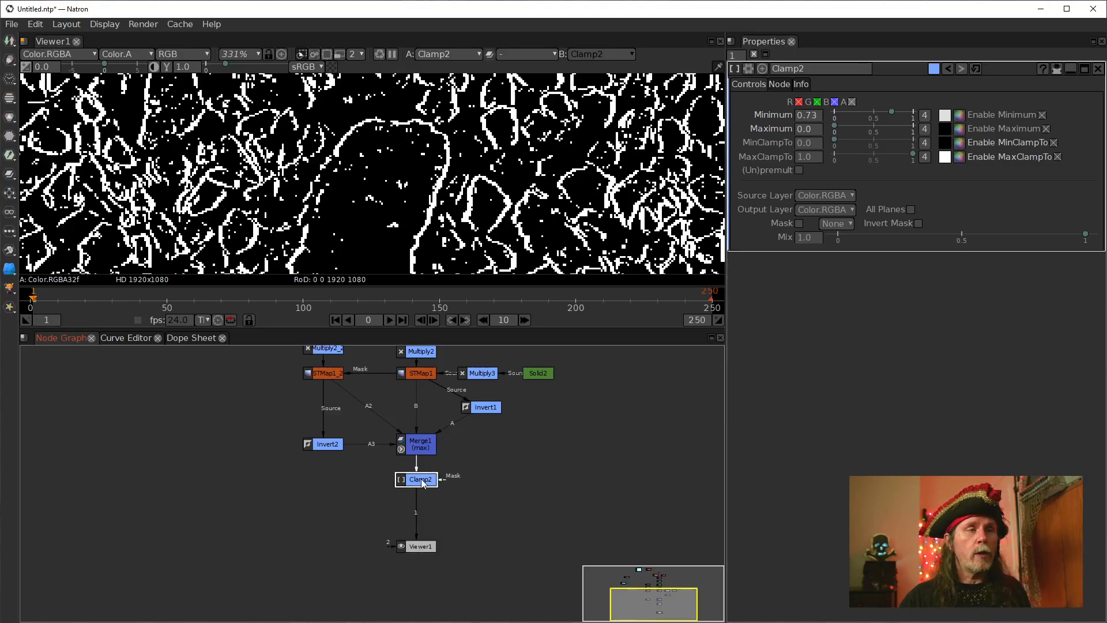
{"action": "key", "text": "Tab"}
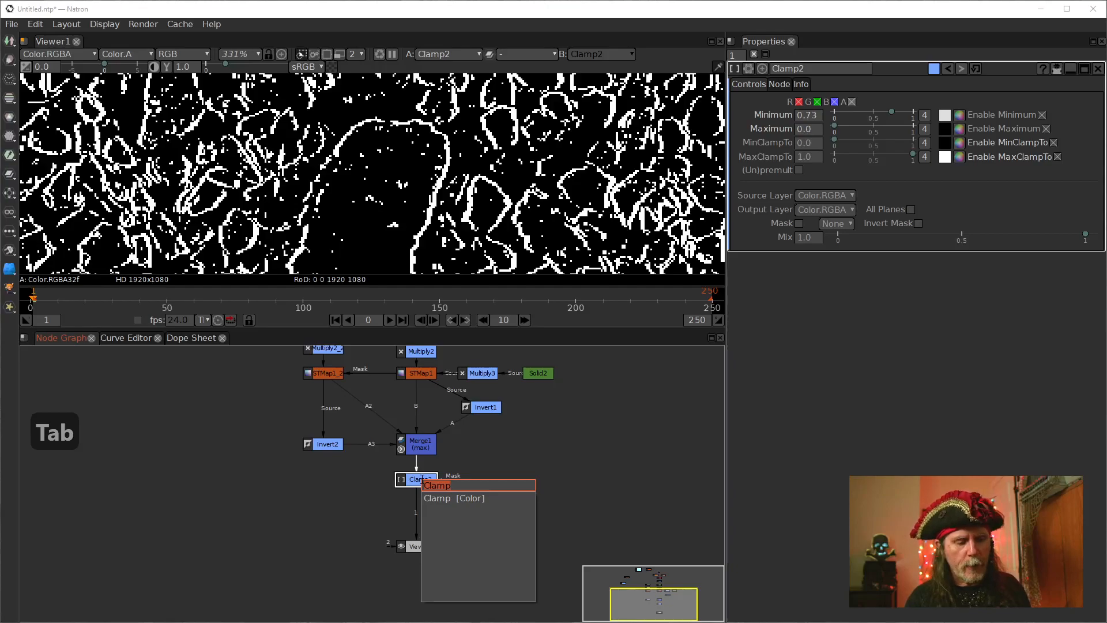
{"action": "type", "text": "erd"}
{"action": "key", "text": "Down"}
{"action": "key", "text": "Return"}
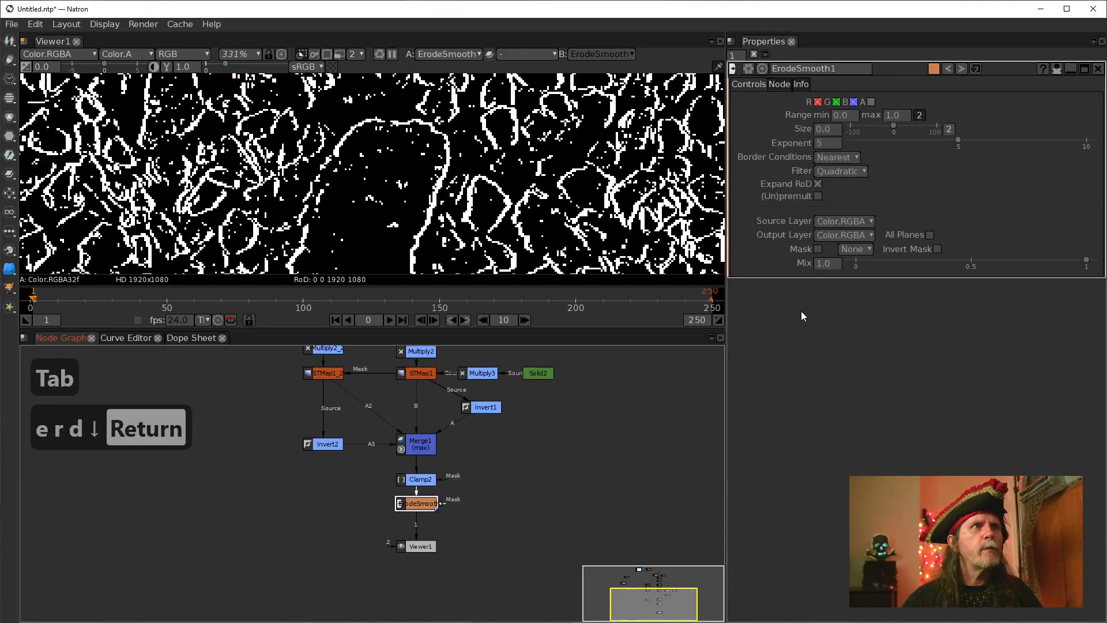
Step: Set the ErodeSmooth node's Size to 2.0 and its Exponent to 1
{"action": "left_click", "coordinate": [818, 146]}
{"action": "scroll", "coordinate": [818, 128], "scroll_direction": "up", "scroll_amount": 2}
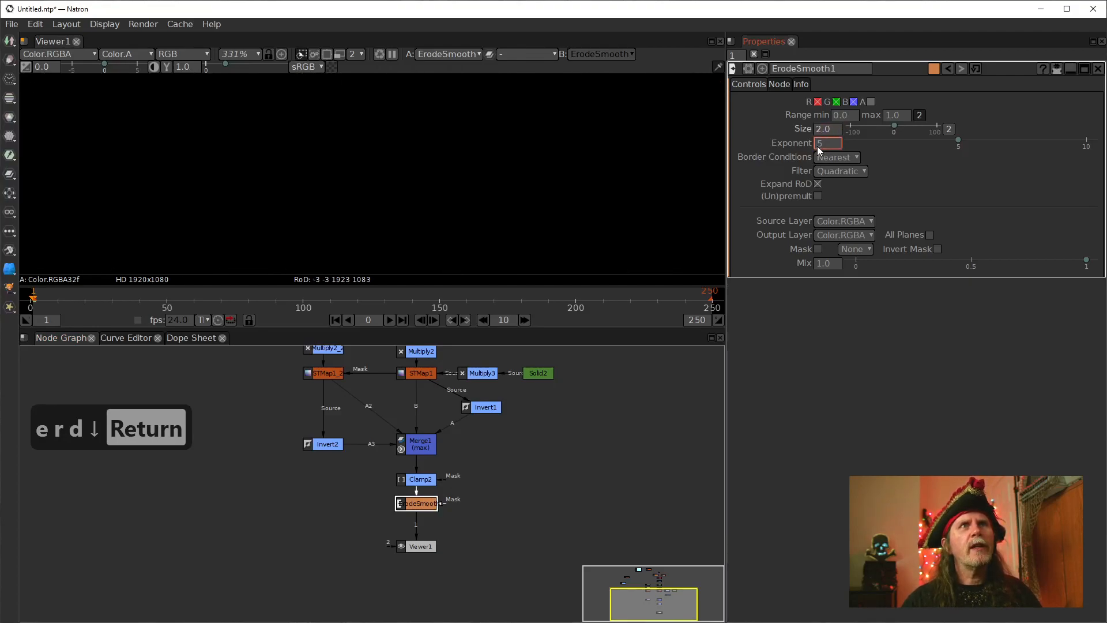
{"action": "scroll", "coordinate": [818, 147], "scroll_direction": "down", "scroll_amount": 4}
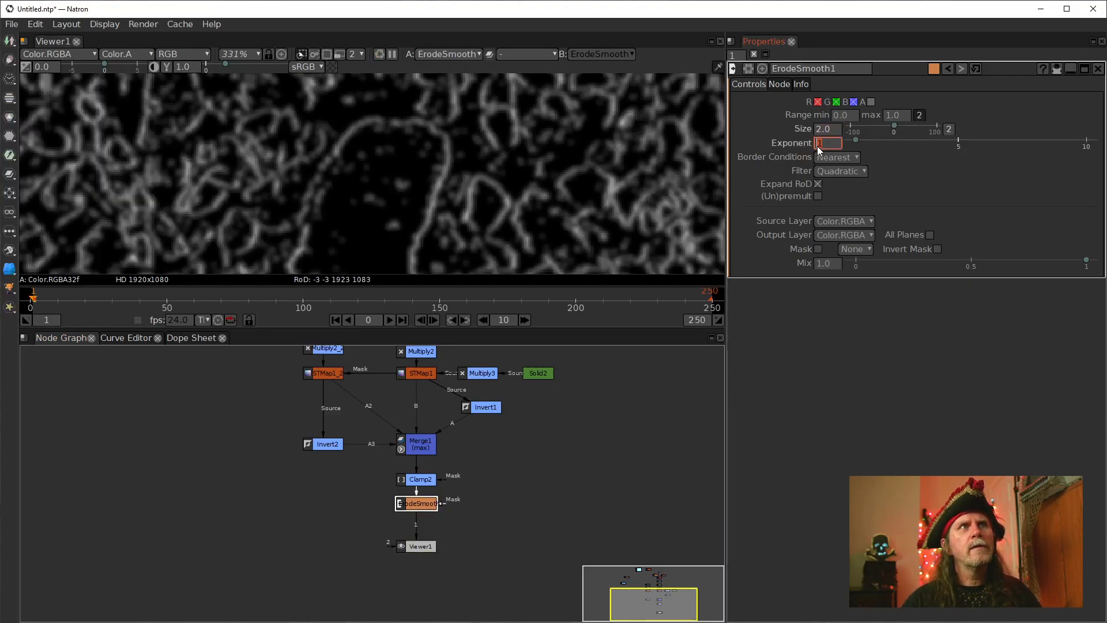
Step: Reduce the ErodeSmooth node's Size in fine steps to 1.1 while checking the softened gravel edges
{"action": "left_click", "coordinate": [815, 130]}
{"action": "scroll", "coordinate": [391, 200], "scroll_direction": "down", "scroll_amount": 3}
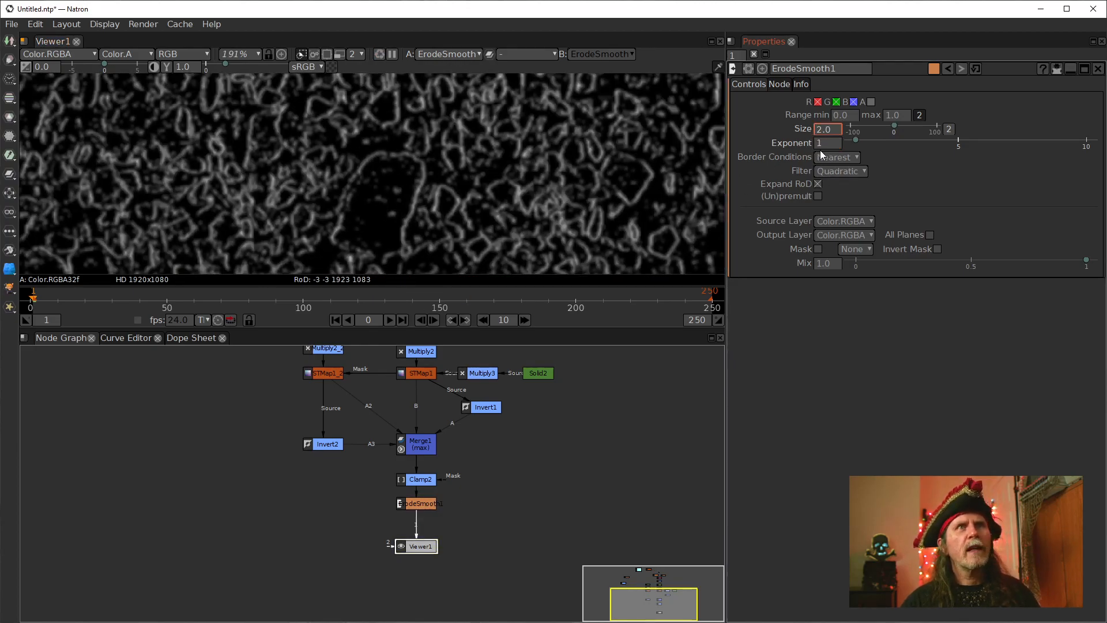
{"action": "scroll", "coordinate": [826, 130], "scroll_direction": "down", "scroll_amount": 3}
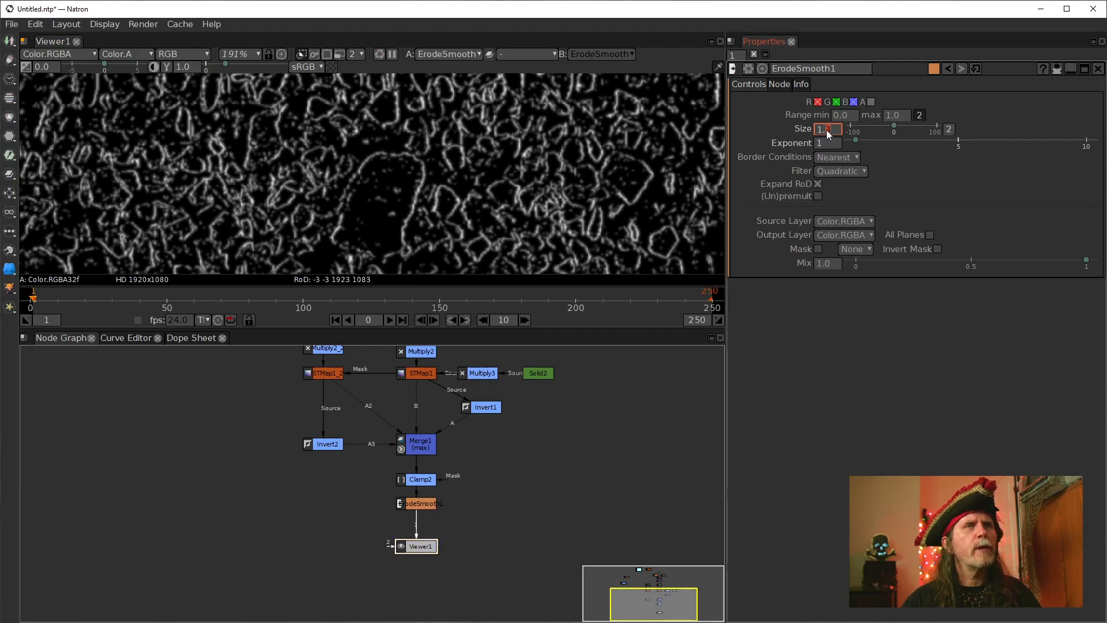
{"action": "scroll", "coordinate": [826, 130], "scroll_direction": "down", "scroll_amount": 1}
{"action": "scroll", "coordinate": [828, 131], "scroll_direction": "down", "scroll_amount": 1}
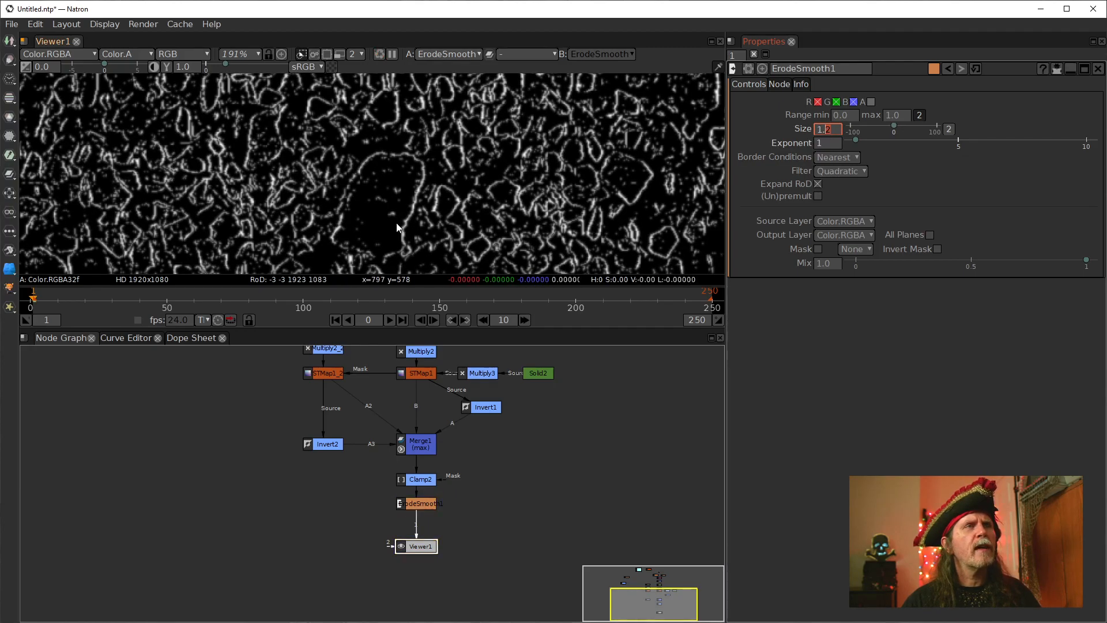
{"action": "scroll", "coordinate": [404, 215], "scroll_direction": "up", "scroll_amount": 5}
{"action": "left_click_drag", "start_coordinate": [402, 216], "coordinate": [397, 219]}
{"action": "left_click", "coordinate": [827, 131]}
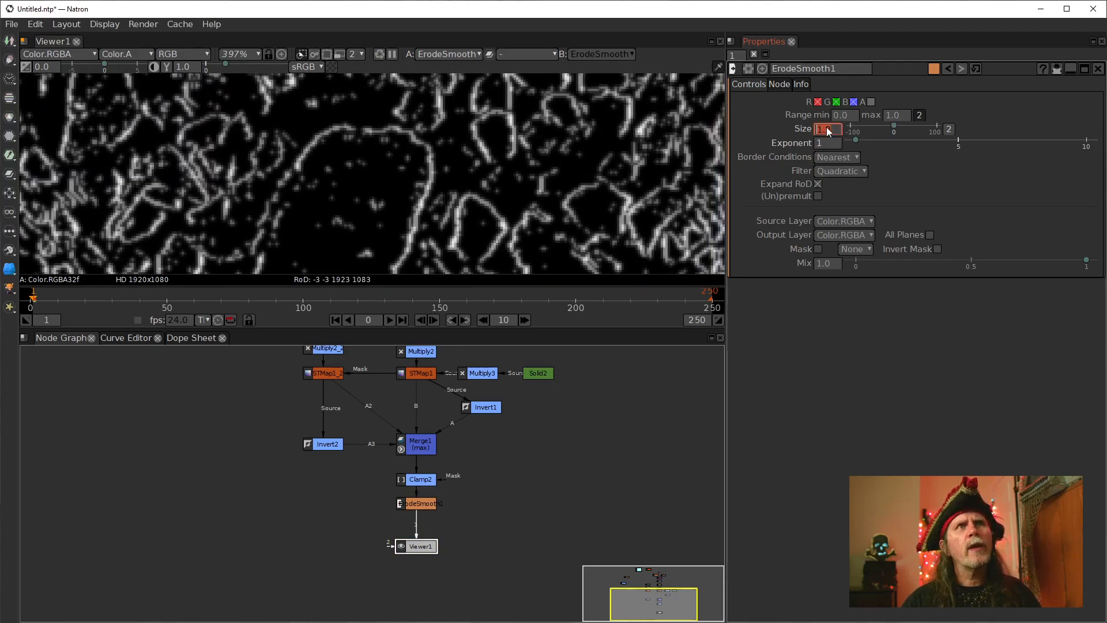
{"action": "scroll", "coordinate": [828, 131], "scroll_direction": "down", "scroll_amount": 1}
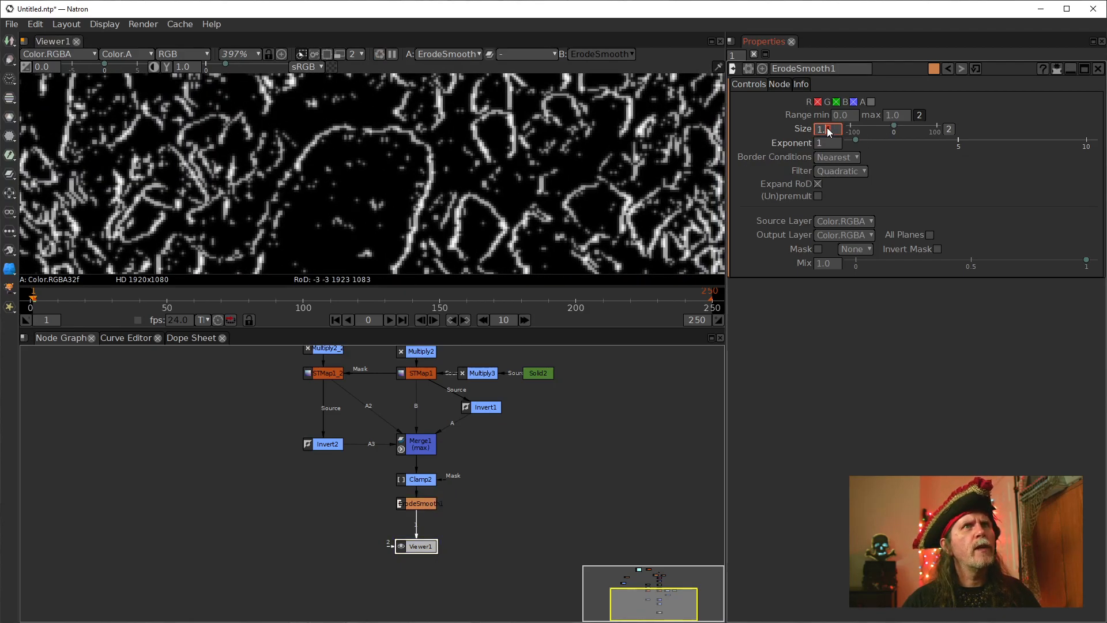
{"action": "scroll", "coordinate": [829, 131], "scroll_direction": "down", "scroll_amount": 1}
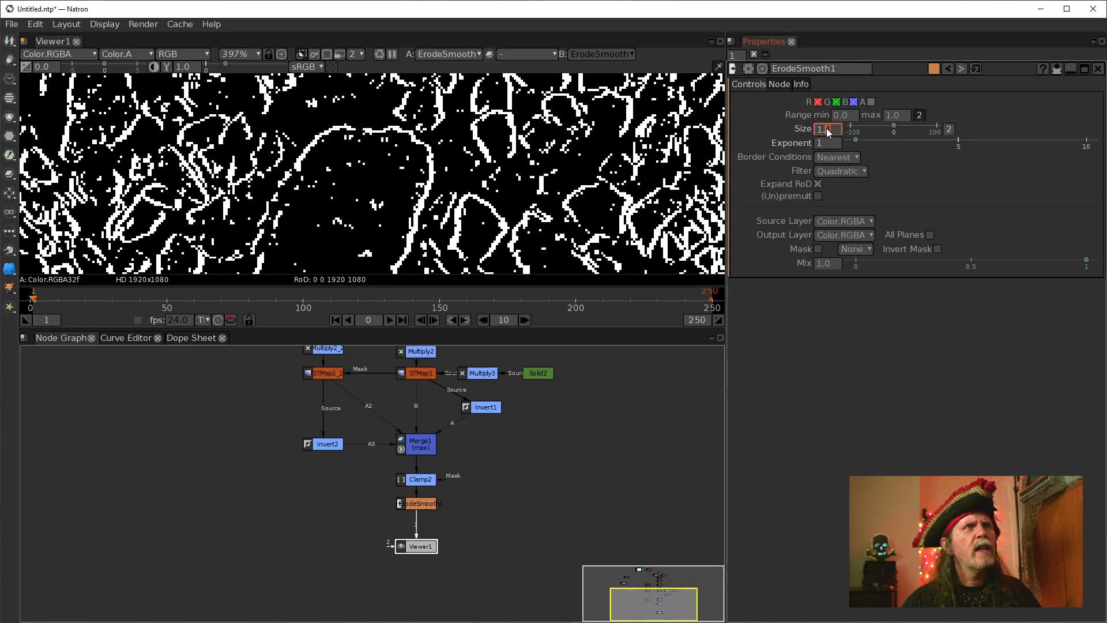
{"action": "scroll", "coordinate": [828, 132], "scroll_direction": "up", "scroll_amount": 1}
{"action": "scroll", "coordinate": [427, 206], "scroll_direction": "down", "scroll_amount": 4}
{"action": "scroll", "coordinate": [428, 206], "scroll_direction": "up", "scroll_amount": 2}
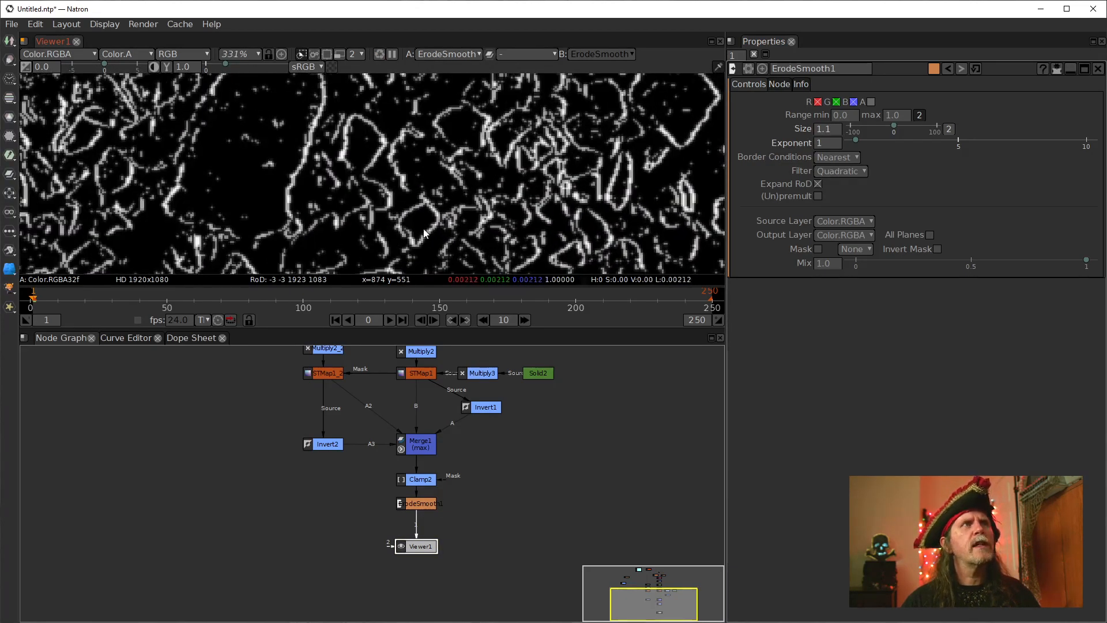
{"action": "scroll", "coordinate": [424, 234], "scroll_direction": "down", "scroll_amount": 4}
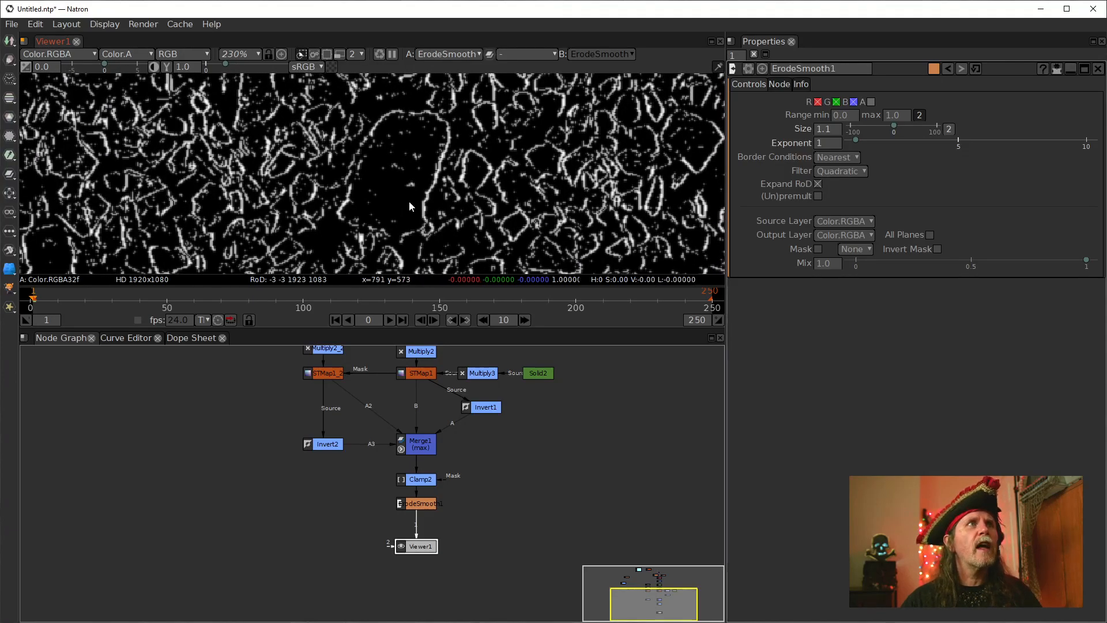
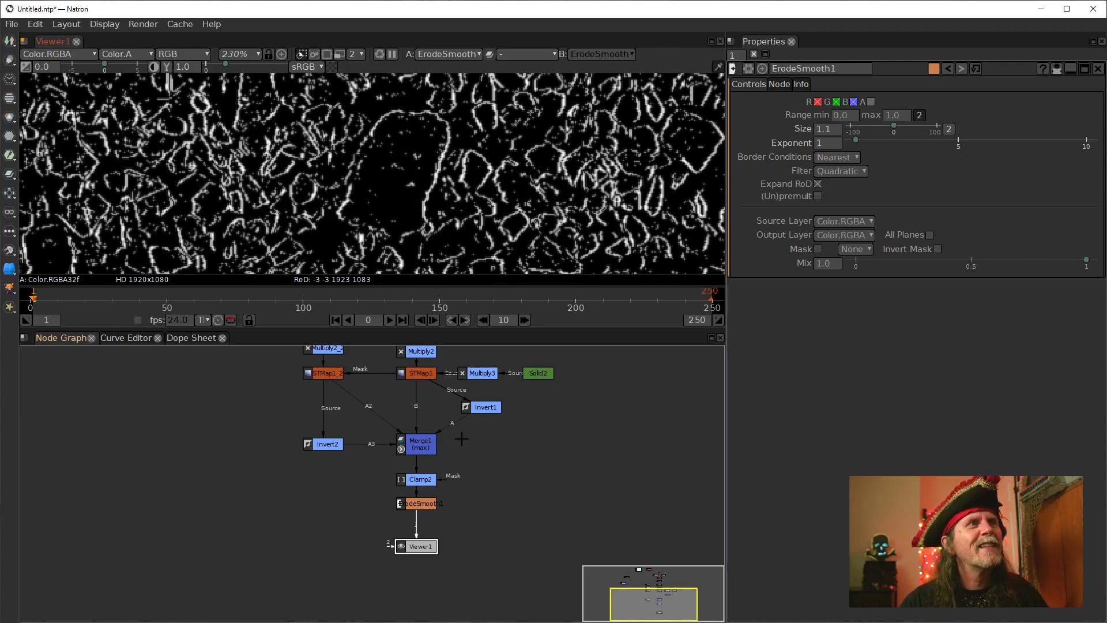
{"action": "scroll", "coordinate": [479, 203], "scroll_direction": "down", "scroll_amount": 5}
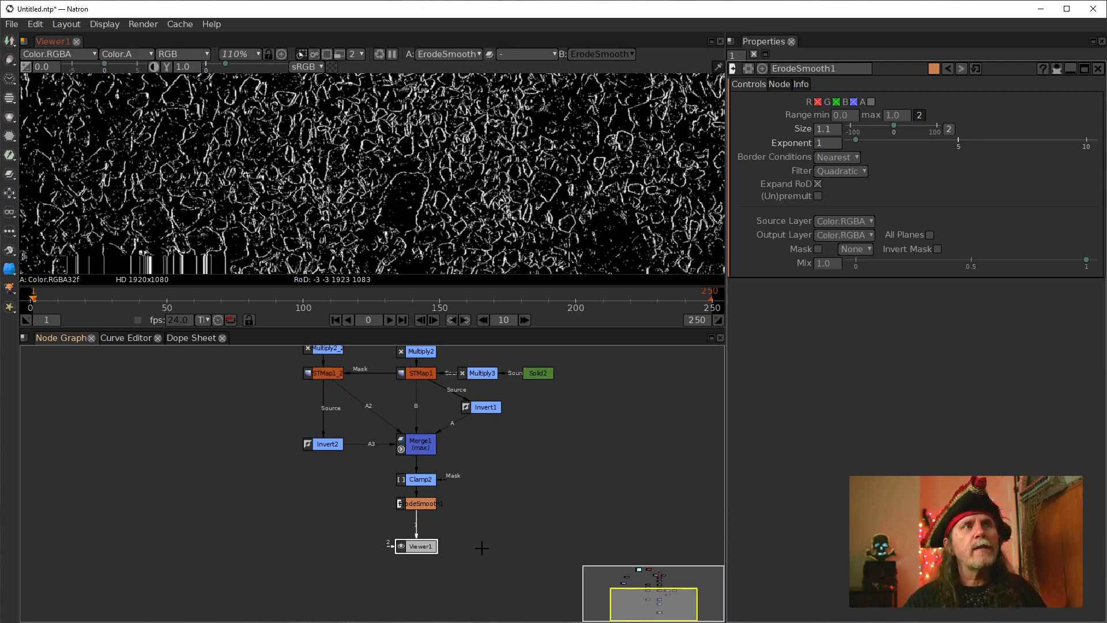
Step: Disconnect the Source input of the Reformat node from Read1 and reconnect it to Read1
{"action": "left_click", "coordinate": [419, 442]}
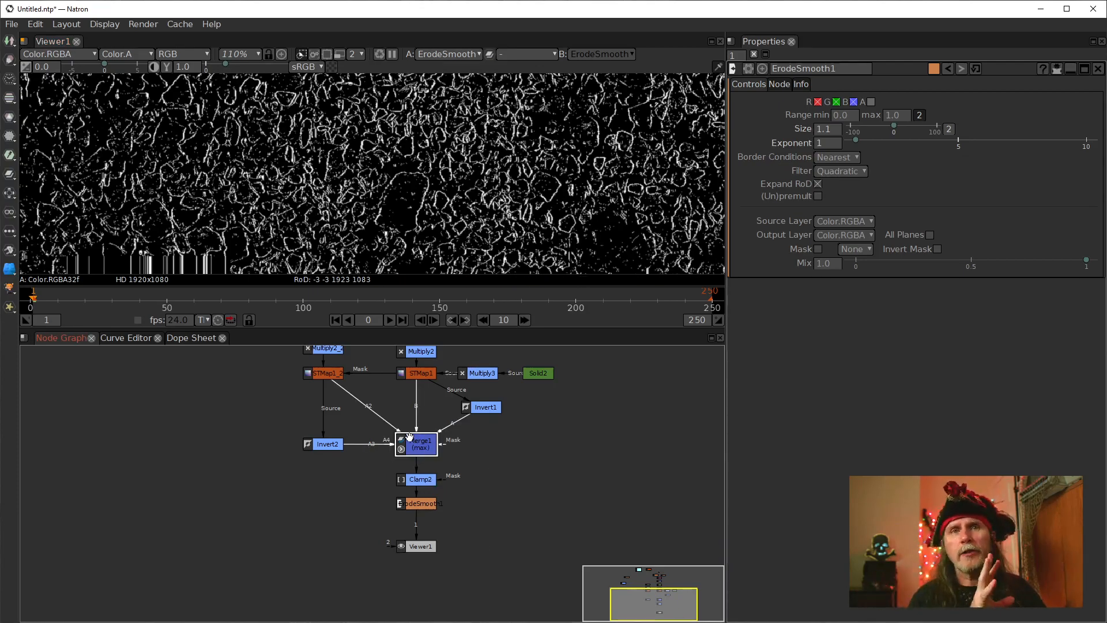
{"action": "left_click_drag", "start_coordinate": [519, 454], "coordinate": [490, 567]}
{"action": "left_click_drag", "start_coordinate": [474, 456], "coordinate": [453, 553]}
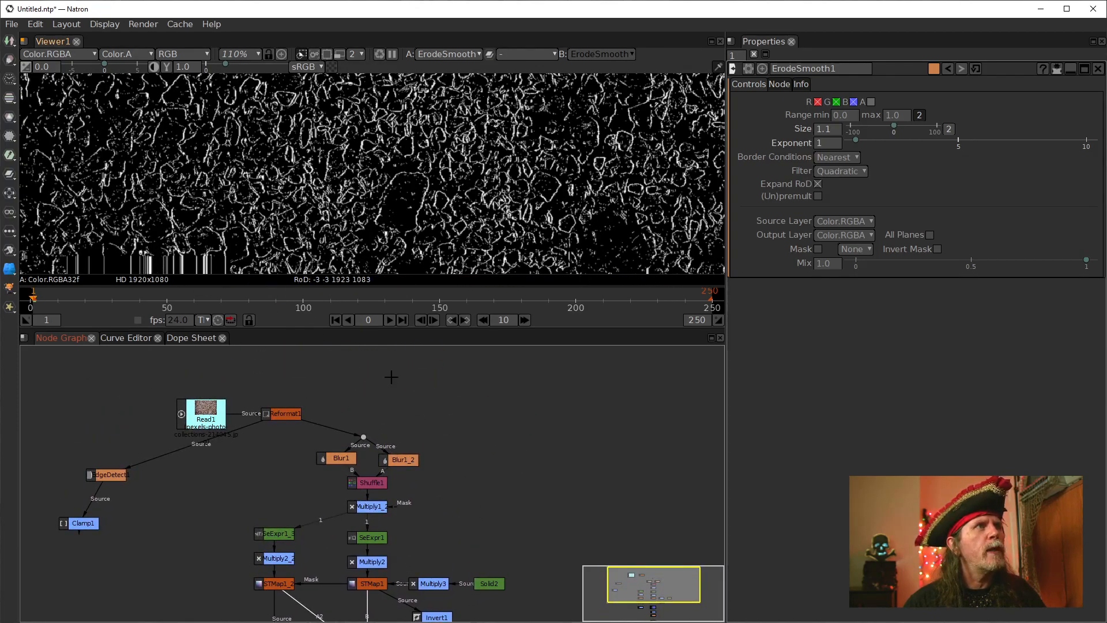
{"action": "left_click_drag", "start_coordinate": [245, 413], "coordinate": [269, 384]}
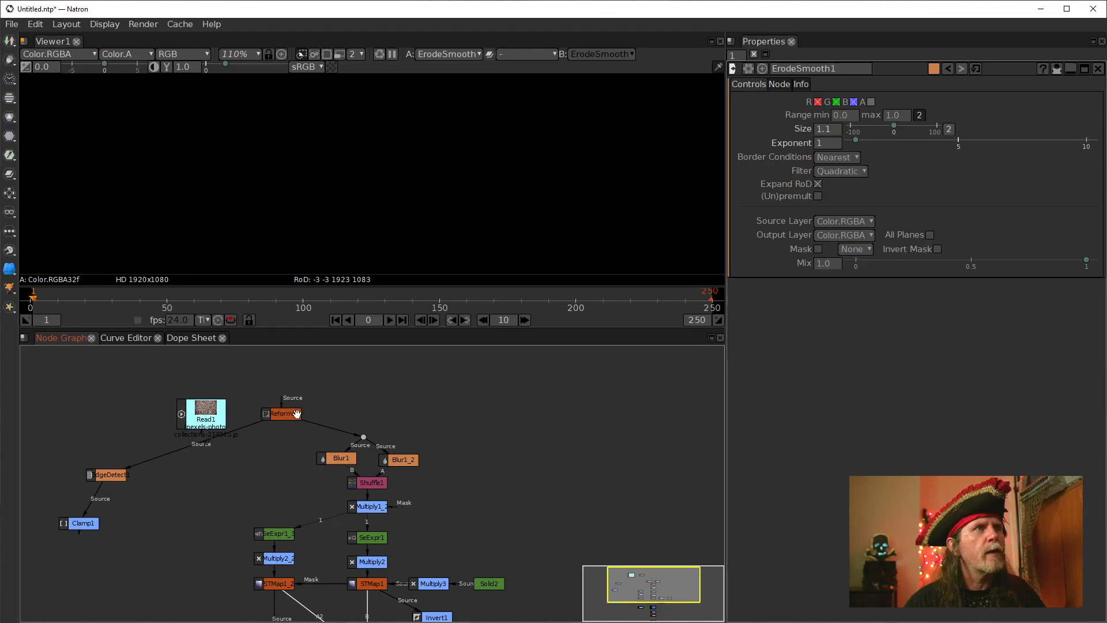
{"action": "left_click_drag", "start_coordinate": [203, 413], "coordinate": [204, 413]}
{"action": "left_click_drag", "start_coordinate": [556, 514], "coordinate": [547, 425]}
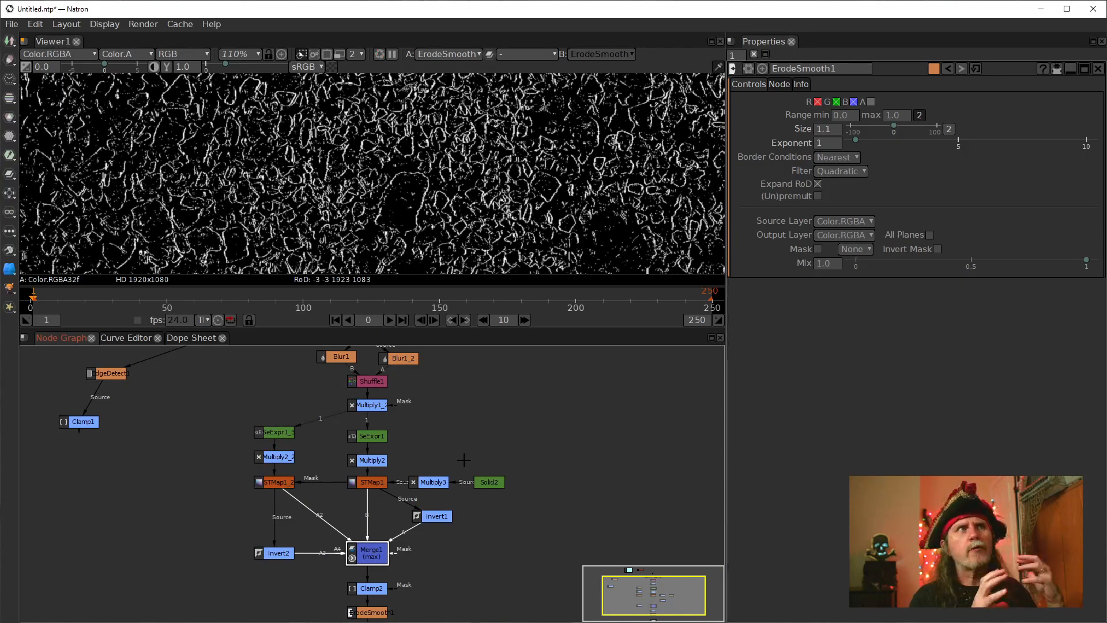
{"action": "left_click_drag", "start_coordinate": [257, 391], "coordinate": [242, 482]}
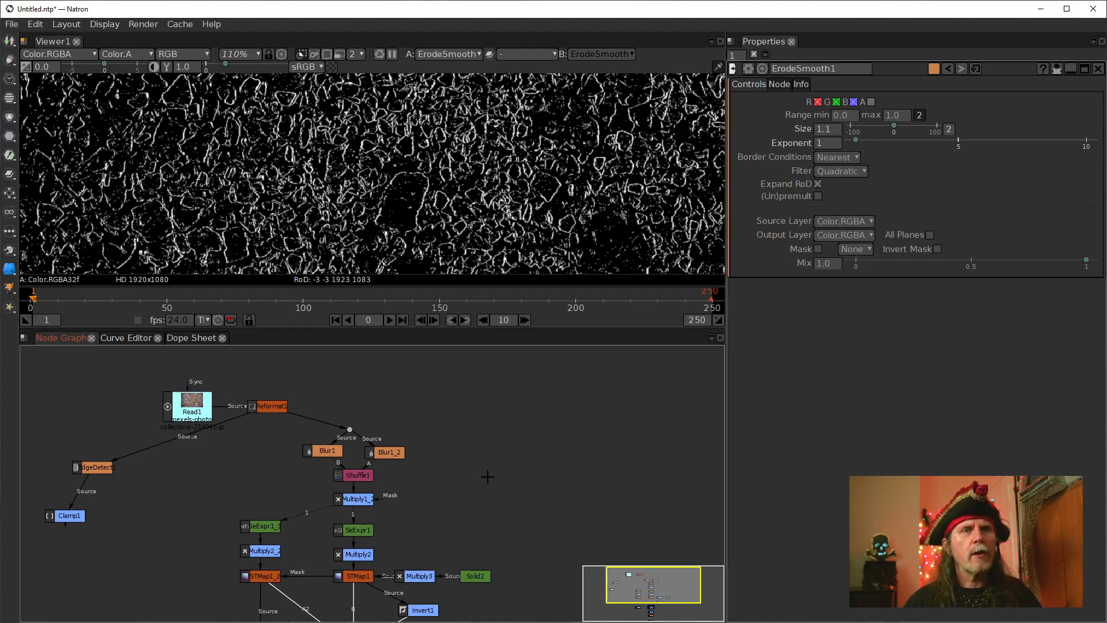
{"action": "scroll", "coordinate": [597, 554], "scroll_direction": "up", "scroll_amount": 1}
{"action": "left_click_drag", "start_coordinate": [597, 553], "coordinate": [633, 385]}
{"action": "left_click_drag", "start_coordinate": [469, 485], "coordinate": [503, 404]}
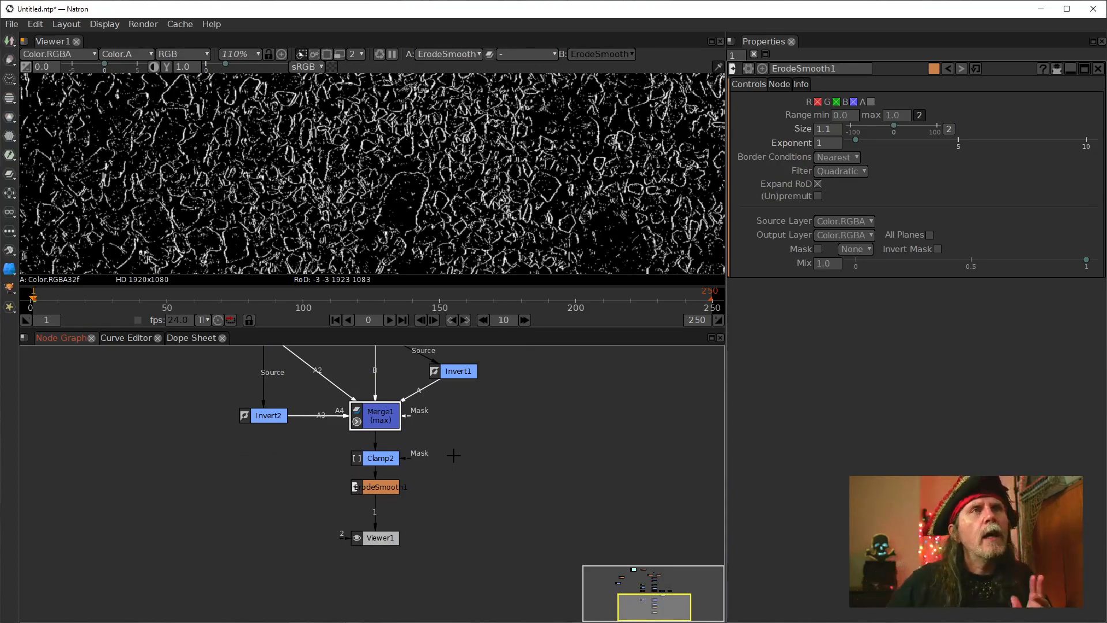
Step: Change the Merge1 node's operation to min
{"action": "double_click", "coordinate": [381, 419]}
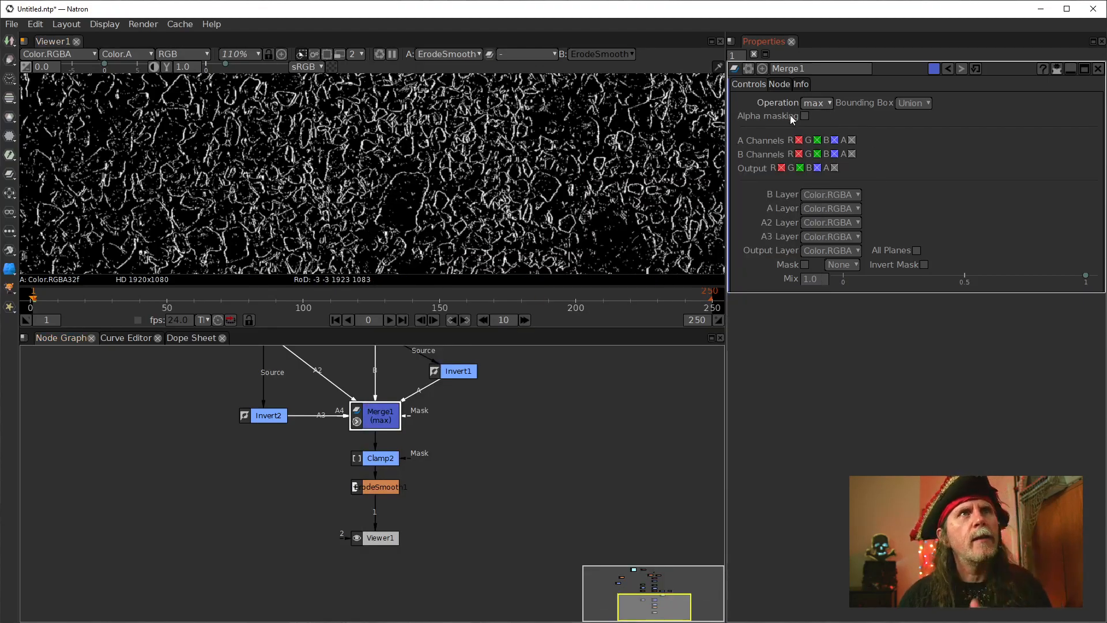
{"action": "mouse_move", "coordinate": [809, 107]}
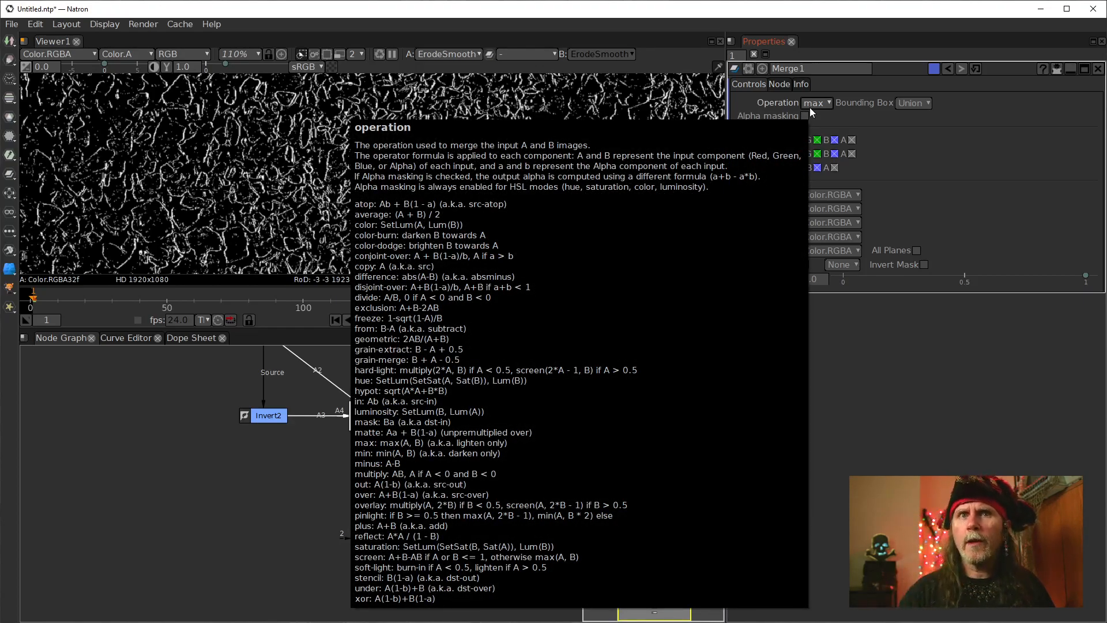
{"action": "left_click", "coordinate": [821, 104]}
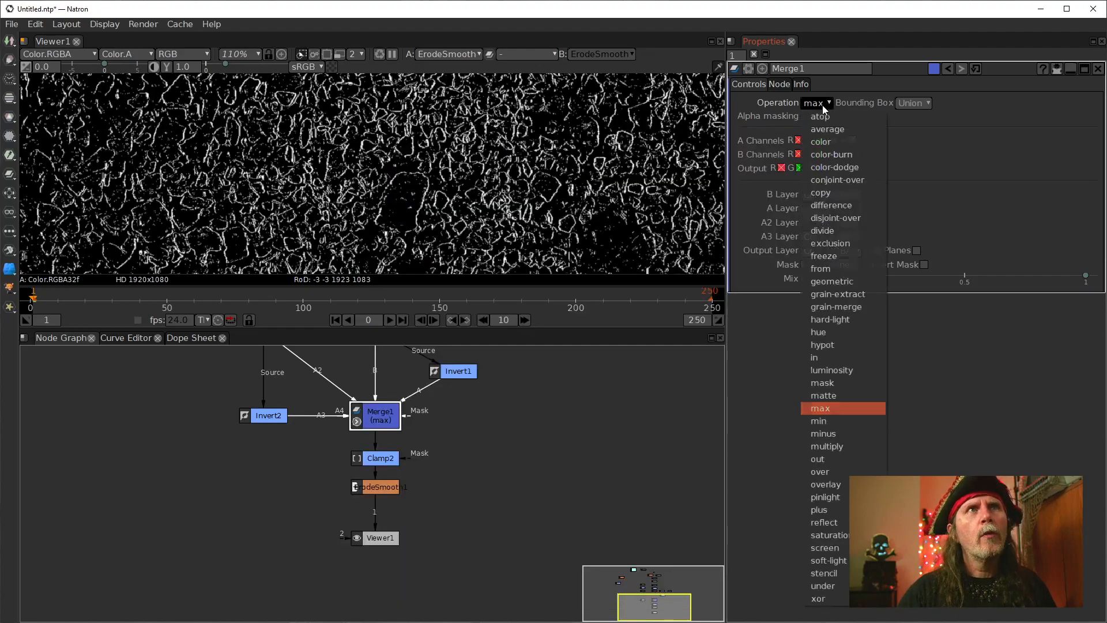
{"action": "left_click", "coordinate": [839, 417]}
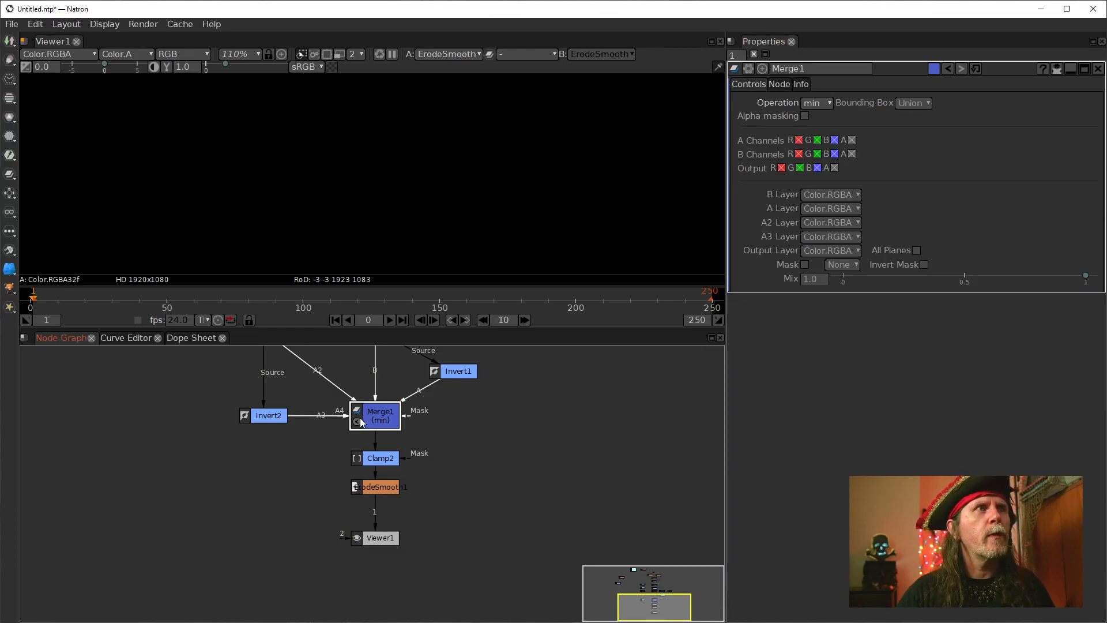
Step: Set Clamp2's Minimum to 0 and its Maximum to 1
{"action": "left_click", "coordinate": [374, 461]}
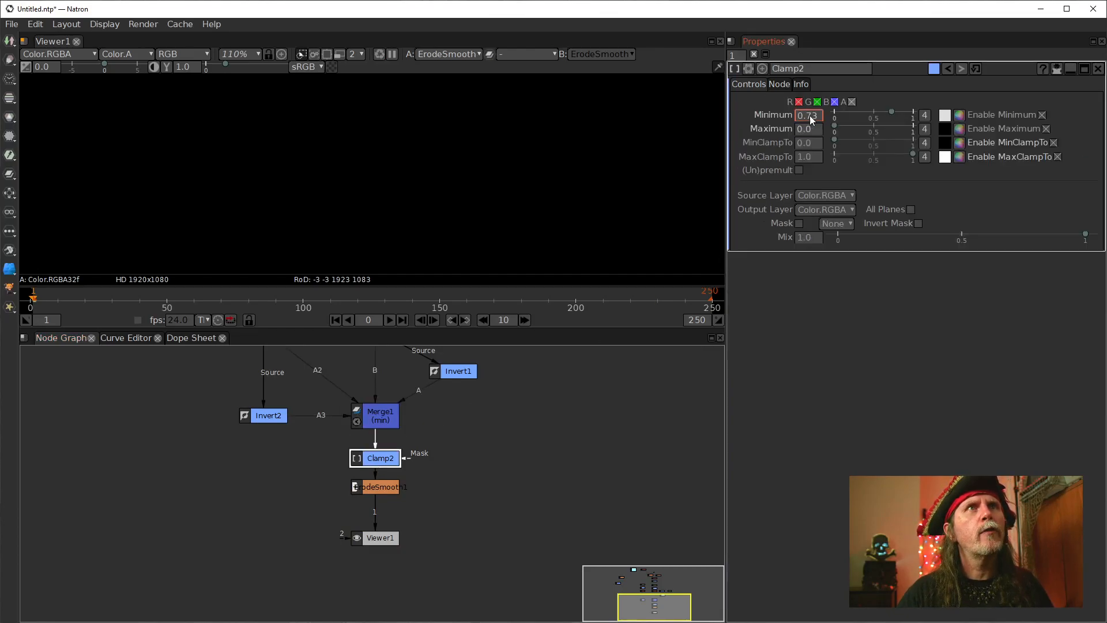
{"action": "type", "text": "1"}
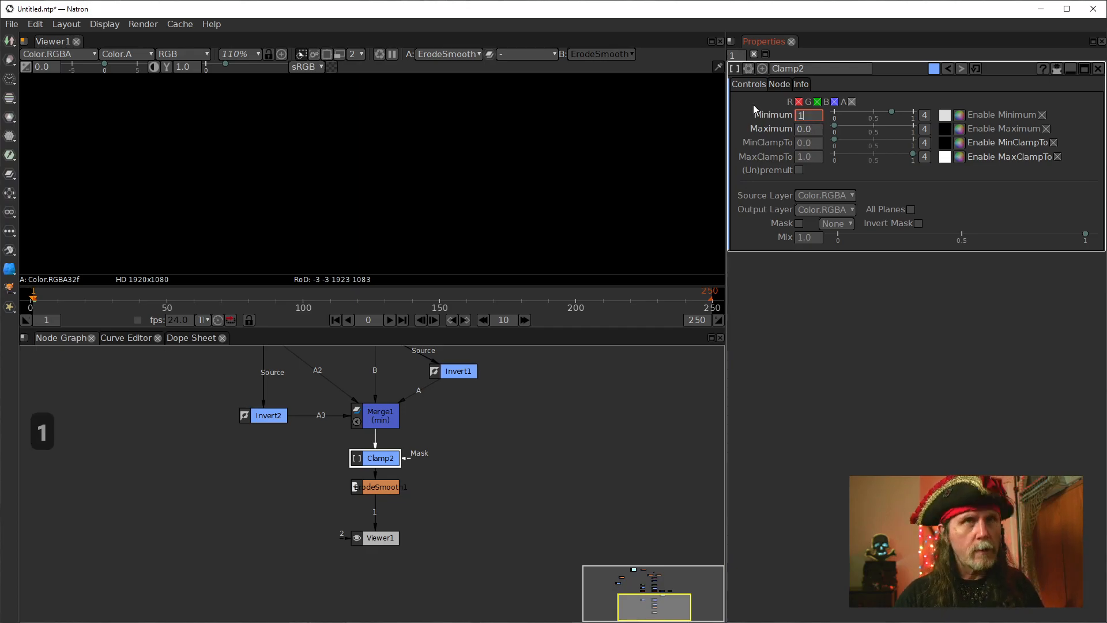
{"action": "key", "text": "BackSpace"}
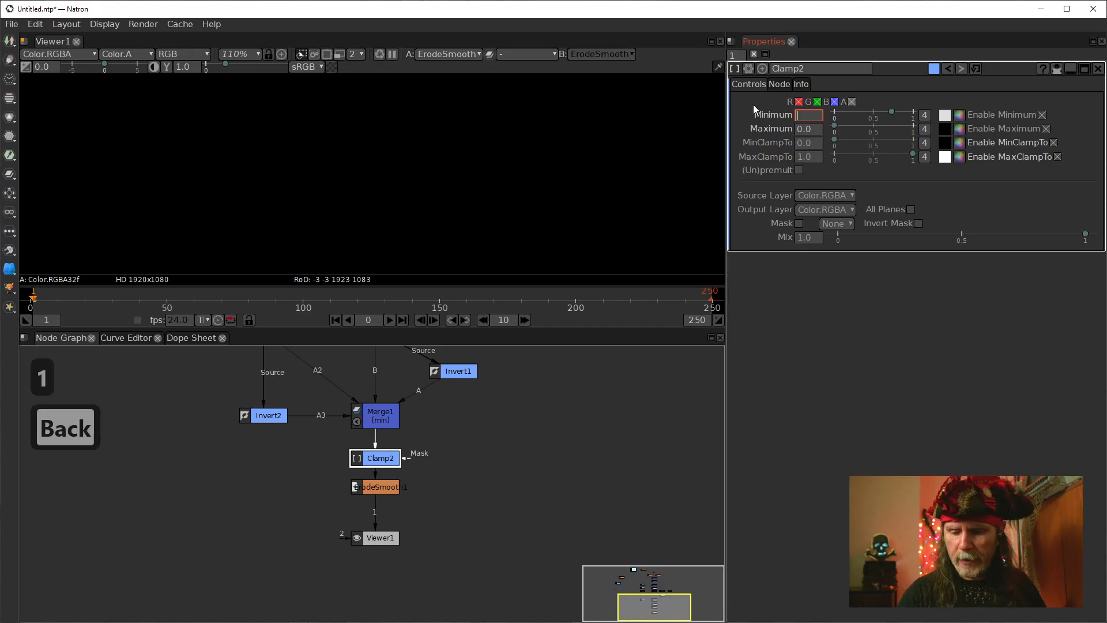
{"action": "type", "text": "0"}
{"action": "key", "text": "Tab"}
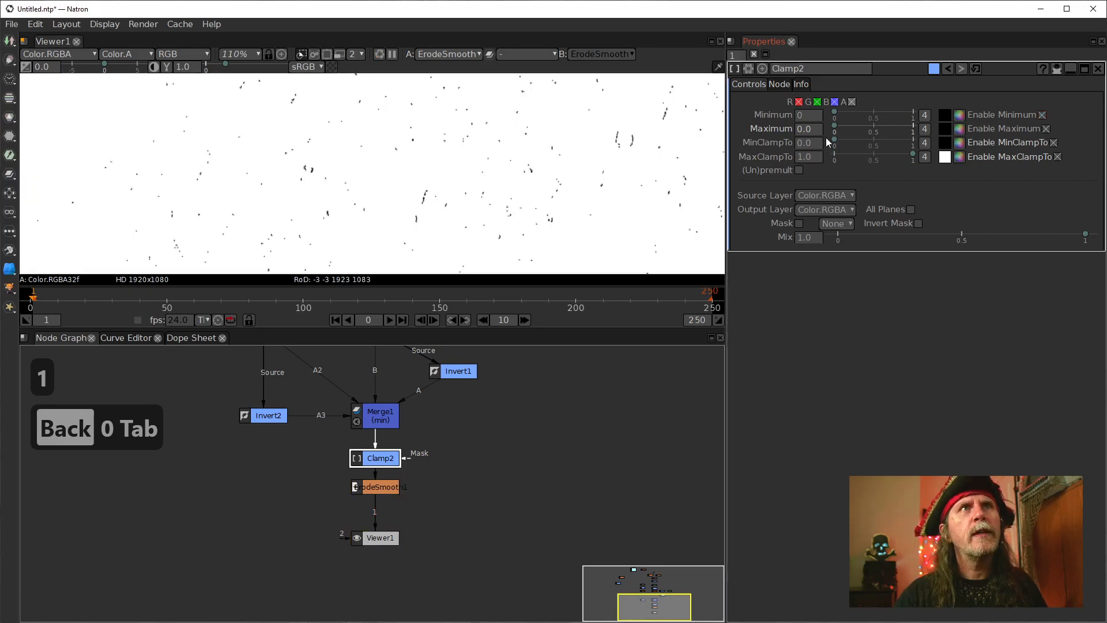
{"action": "type", "text": "1"}
{"action": "key", "text": "Return"}
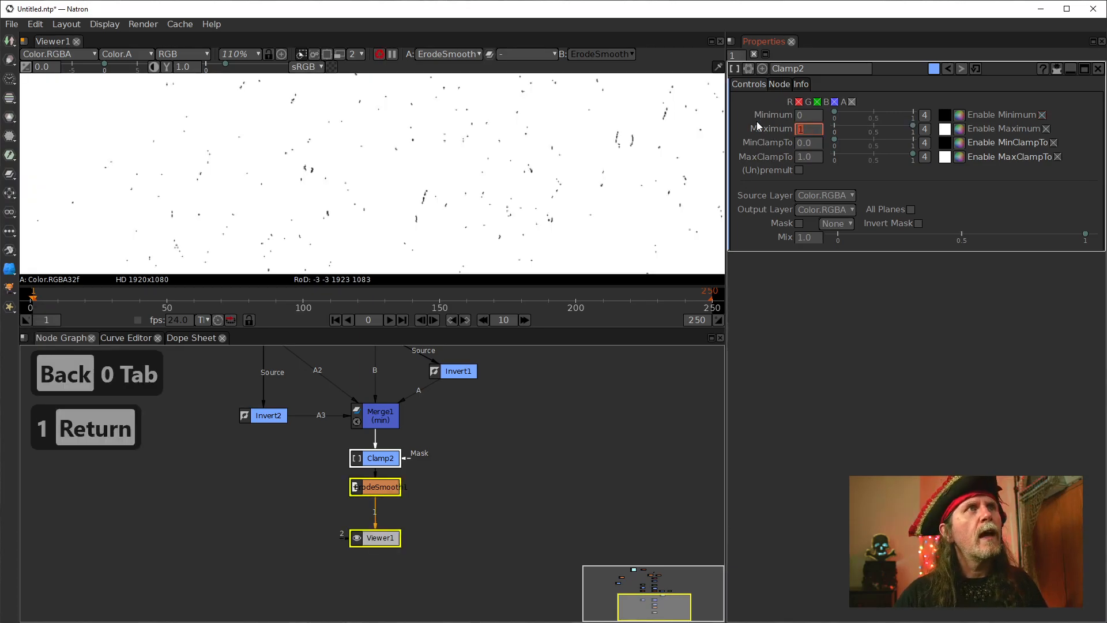
{"action": "scroll", "coordinate": [522, 202], "scroll_direction": "down", "scroll_amount": 1}
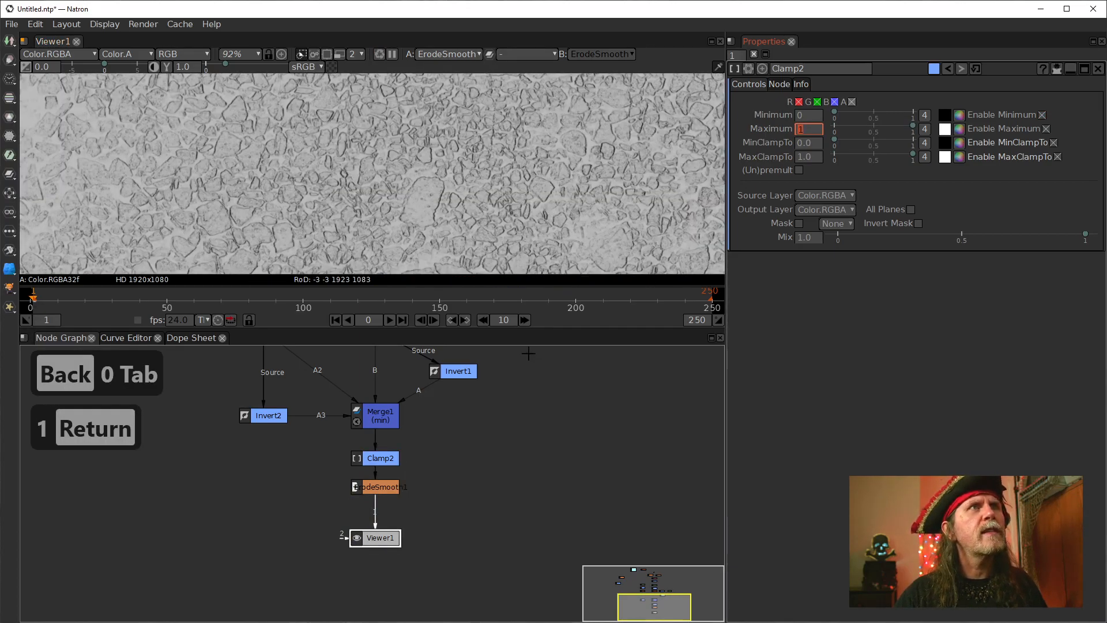
{"action": "left_click_drag", "start_coordinate": [564, 362], "coordinate": [556, 389]}
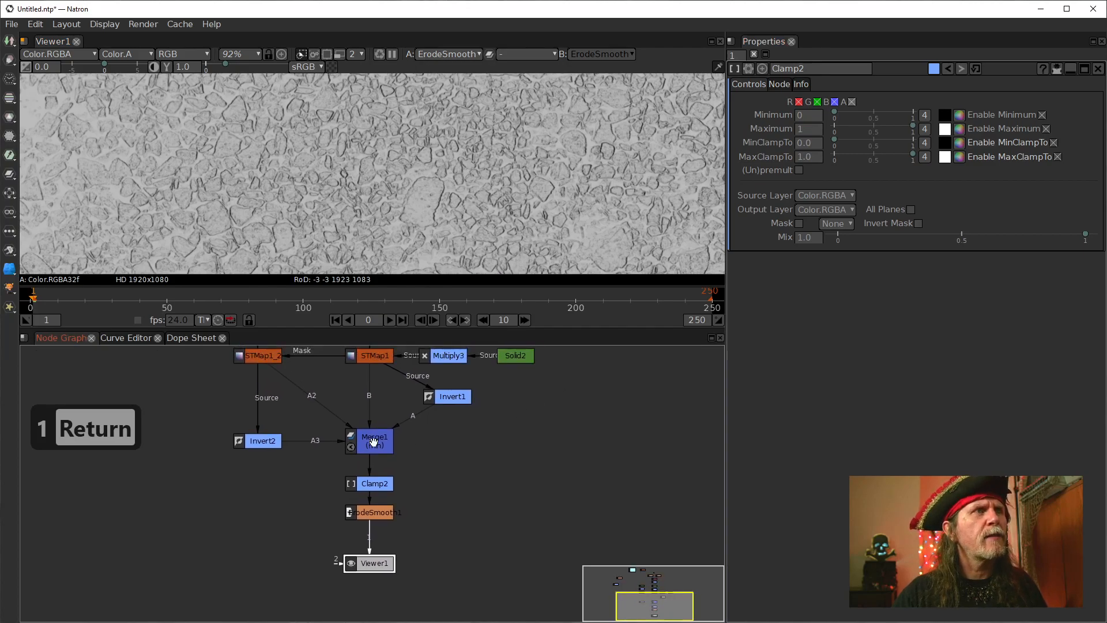
Step: Move Viewer1 and ErodeSmooth1 apart below Clamp2, compare Merge1's output with Clamp2's, and leave Viewer1 connected to Clamp2
{"action": "left_click", "coordinate": [375, 485]}
{"action": "key", "text": "1"}
{"action": "left_click_drag", "start_coordinate": [380, 563], "coordinate": [292, 535]}
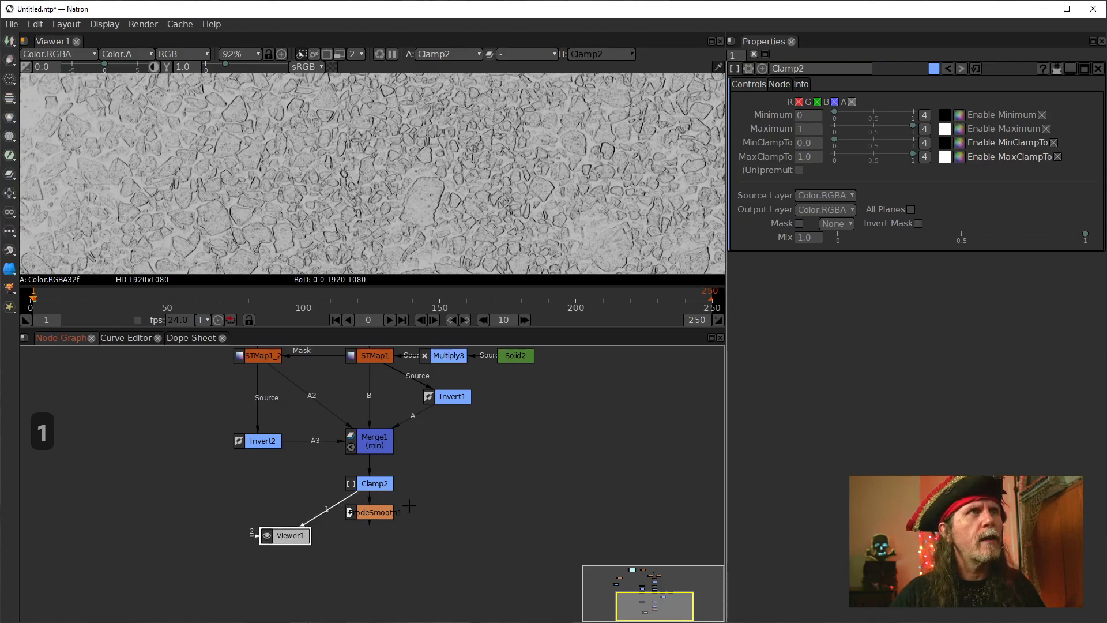
{"action": "left_click_drag", "start_coordinate": [378, 513], "coordinate": [475, 521]}
{"action": "left_click", "coordinate": [375, 441]}
{"action": "key", "text": "1"}
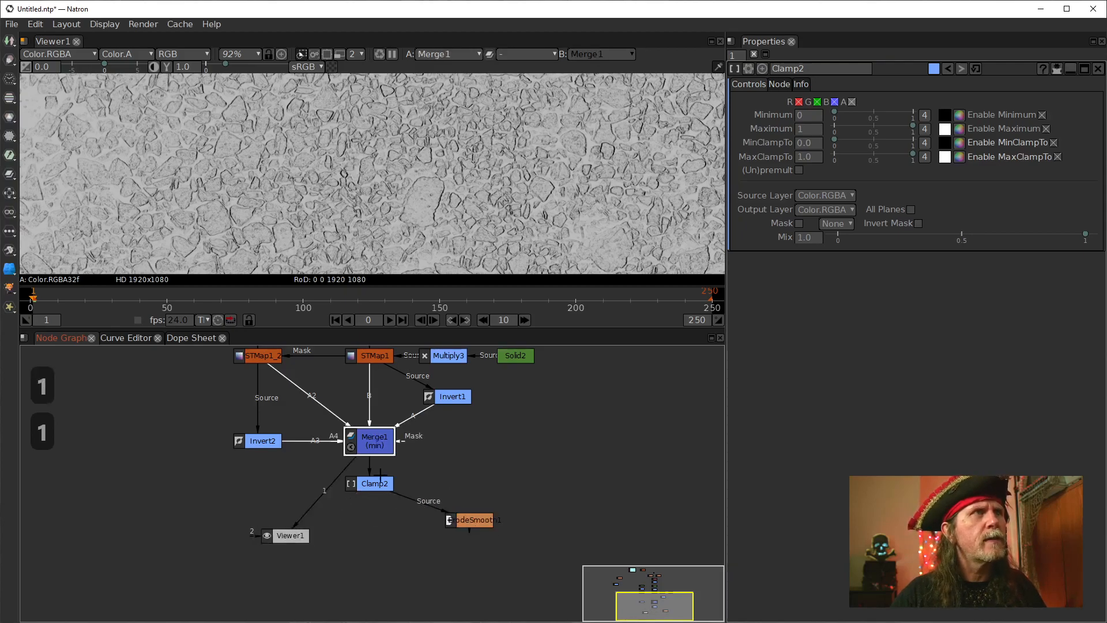
{"action": "left_click", "coordinate": [375, 484]}
{"action": "key", "text": "1"}
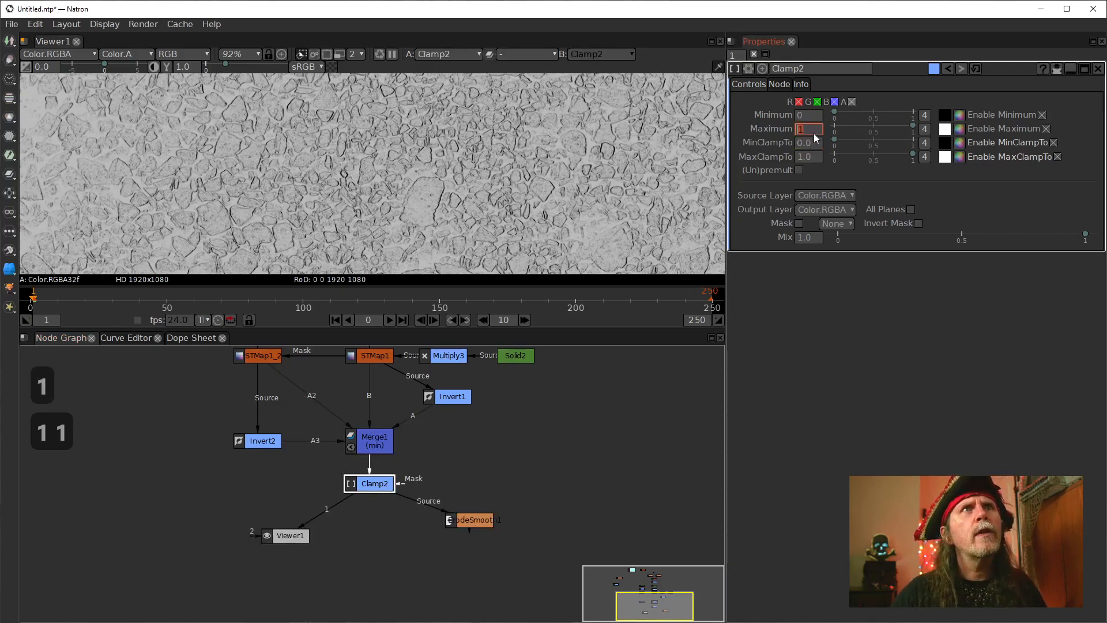
Step: Try lowering Clamp2's Maximum to 0.3 and return it to 1.0
{"action": "scroll", "coordinate": [814, 131], "scroll_direction": "down", "scroll_amount": 5}
{"action": "scroll", "coordinate": [814, 131], "scroll_direction": "down", "scroll_amount": 2}
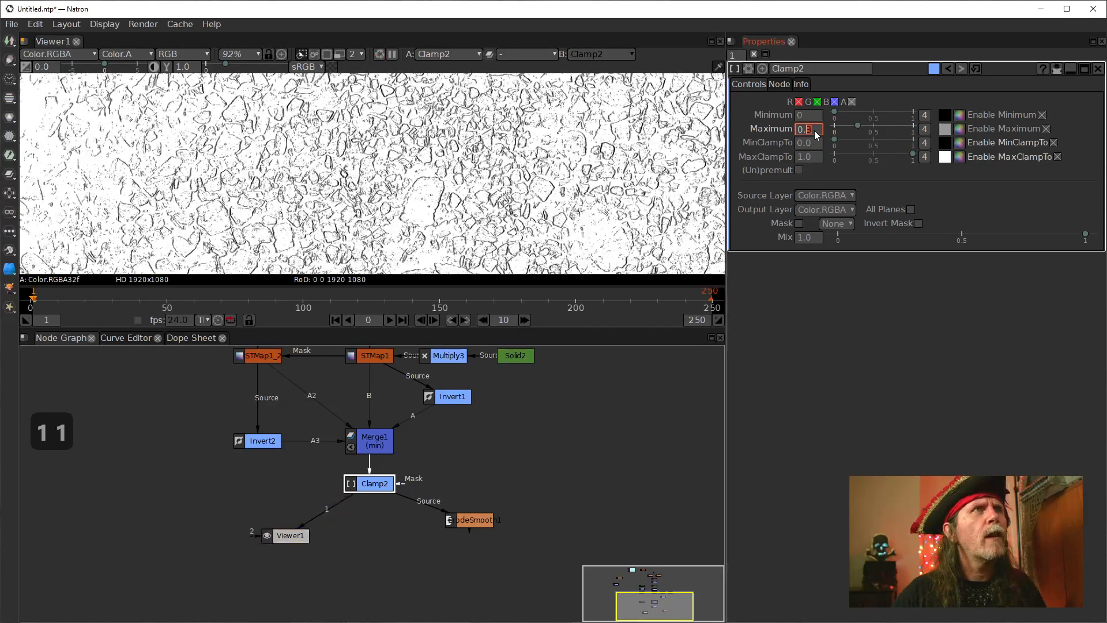
{"action": "scroll", "coordinate": [815, 130], "scroll_direction": "up", "scroll_amount": 3}
{"action": "scroll", "coordinate": [815, 130], "scroll_direction": "up", "scroll_amount": 4}
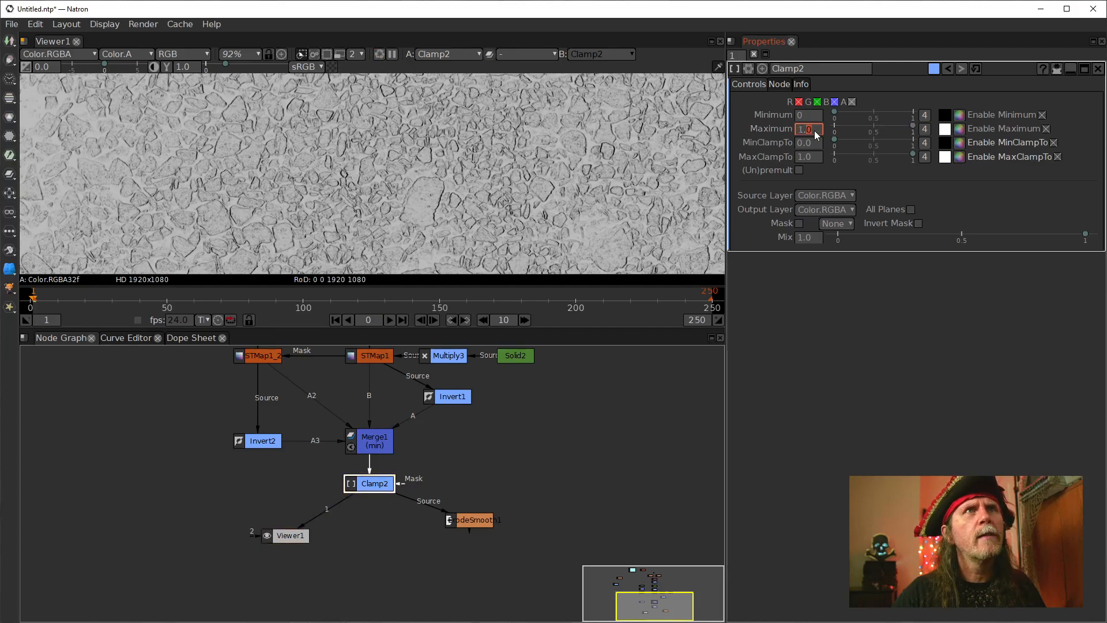
Step: Raise Clamp2's Minimum to 0.4 and try a Maximum of 0.5 followed by 5
{"action": "scroll", "coordinate": [810, 117], "scroll_direction": "up", "scroll_amount": 5}
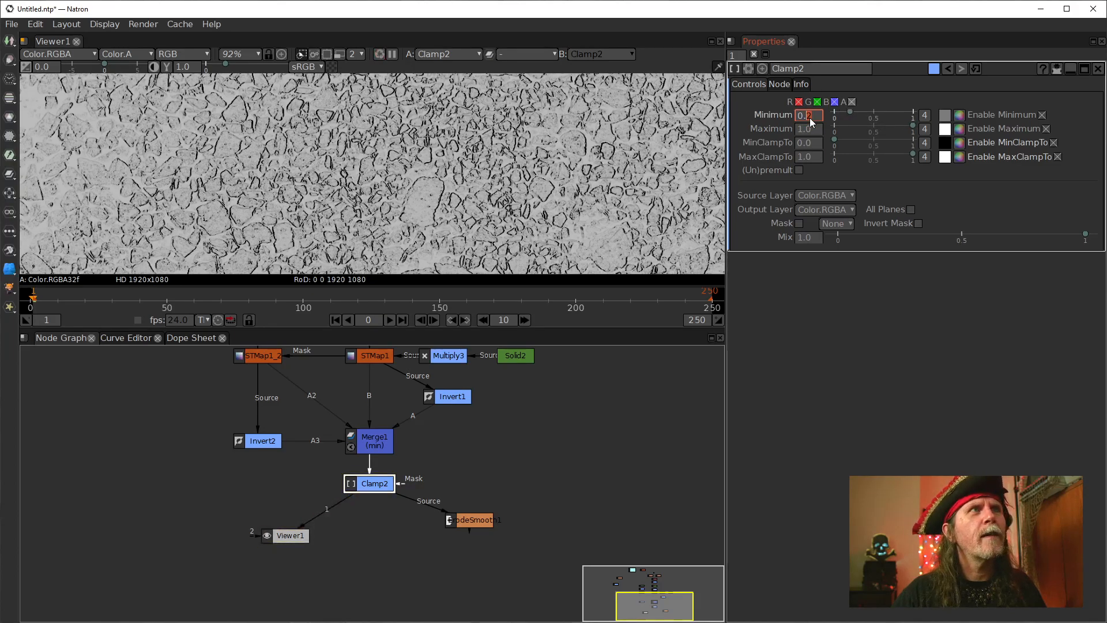
{"action": "scroll", "coordinate": [810, 117], "scroll_direction": "down", "scroll_amount": 1}
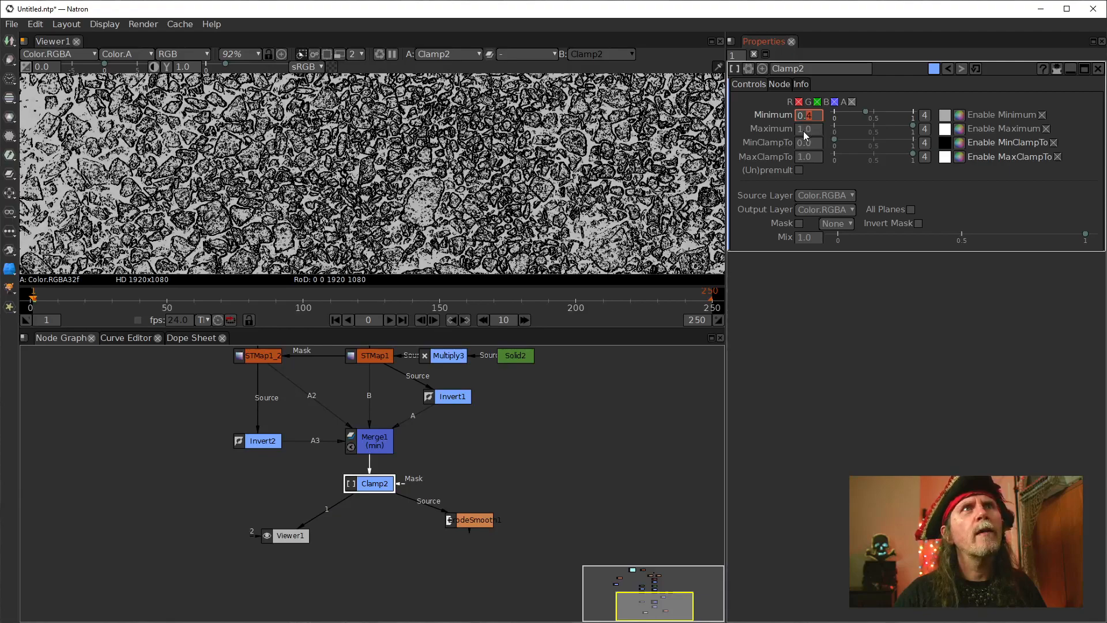
{"action": "type", "text": ".5"}
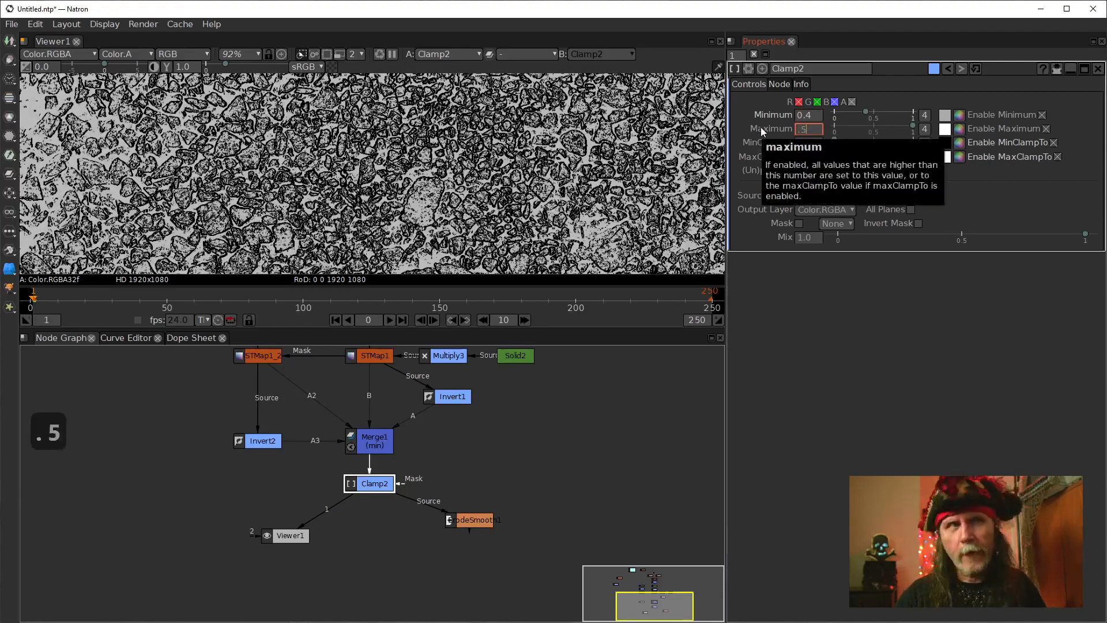
{"action": "key", "text": "Return"}
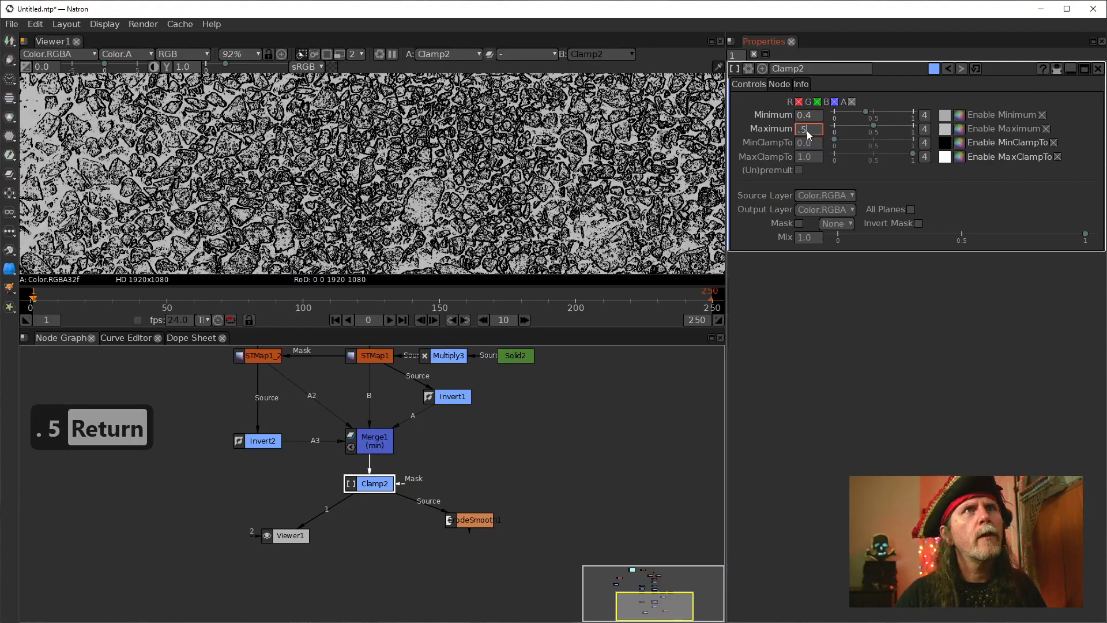
{"action": "type", "text": "5"}
{"action": "key", "text": "Return"}
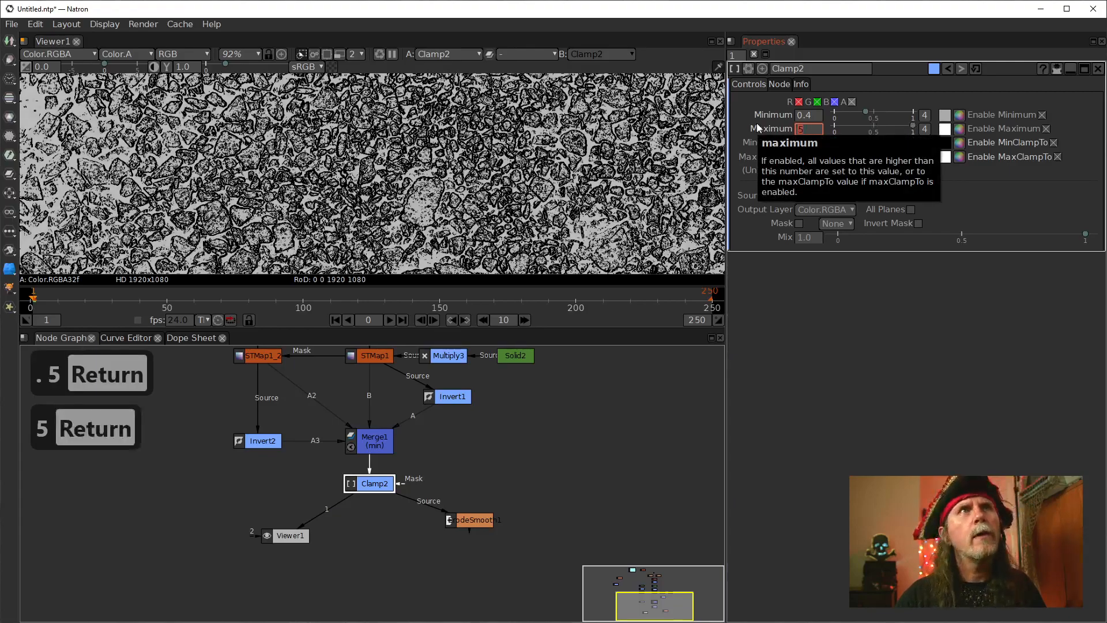
Step: Try Clamp2's Minimum at 0.5 and 0.7, return it to 0.4, and lower the Maximum in steps to -1.7
{"action": "left_click", "coordinate": [817, 116]}
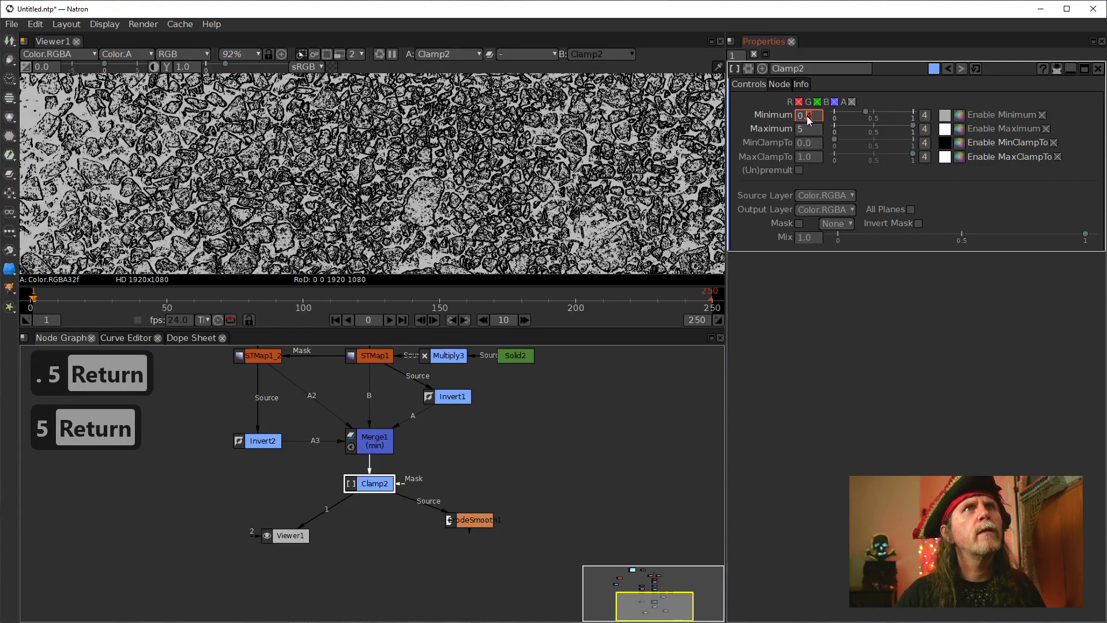
{"action": "scroll", "coordinate": [807, 116], "scroll_direction": "up", "scroll_amount": 1}
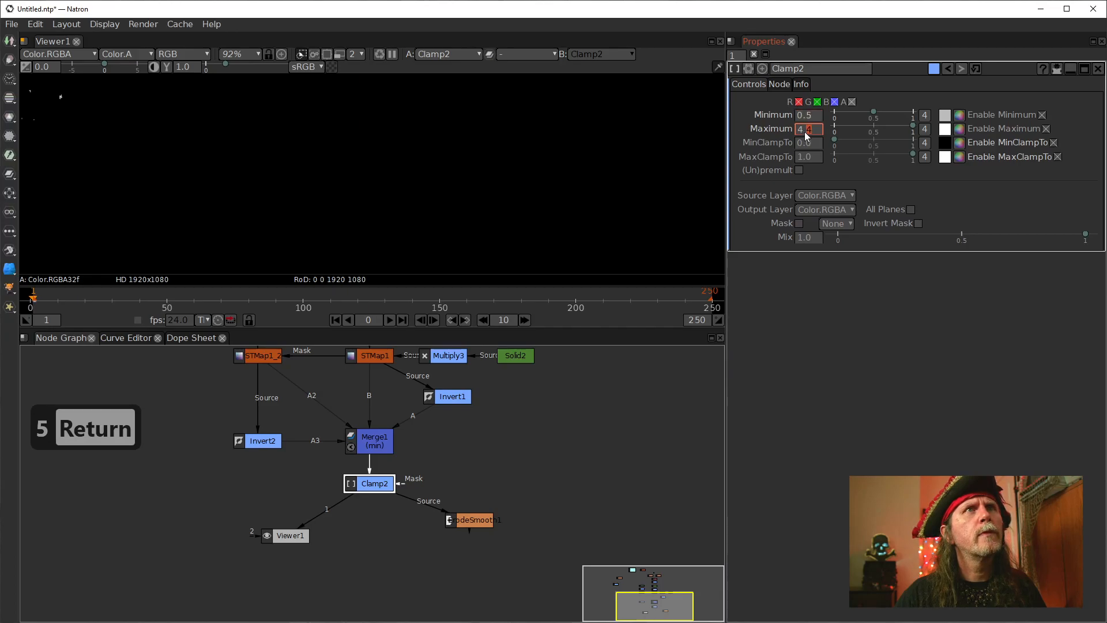
{"action": "scroll", "coordinate": [805, 131], "scroll_direction": "down", "scroll_amount": 8}
{"action": "scroll", "coordinate": [805, 131], "scroll_direction": "down", "scroll_amount": 5}
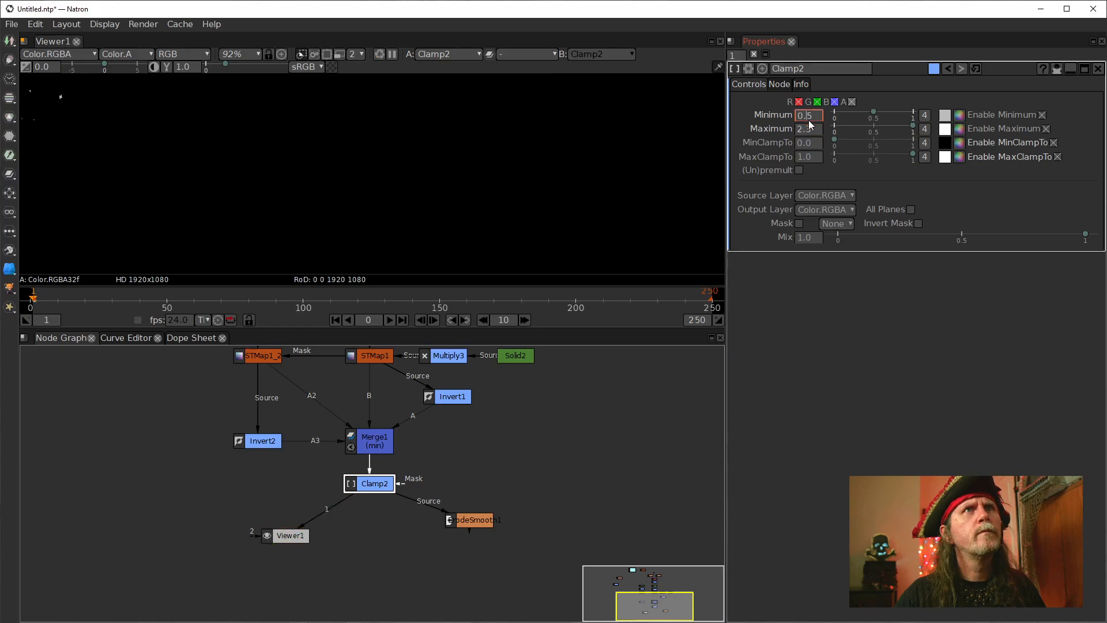
{"action": "scroll", "coordinate": [808, 120], "scroll_direction": "up", "scroll_amount": 4}
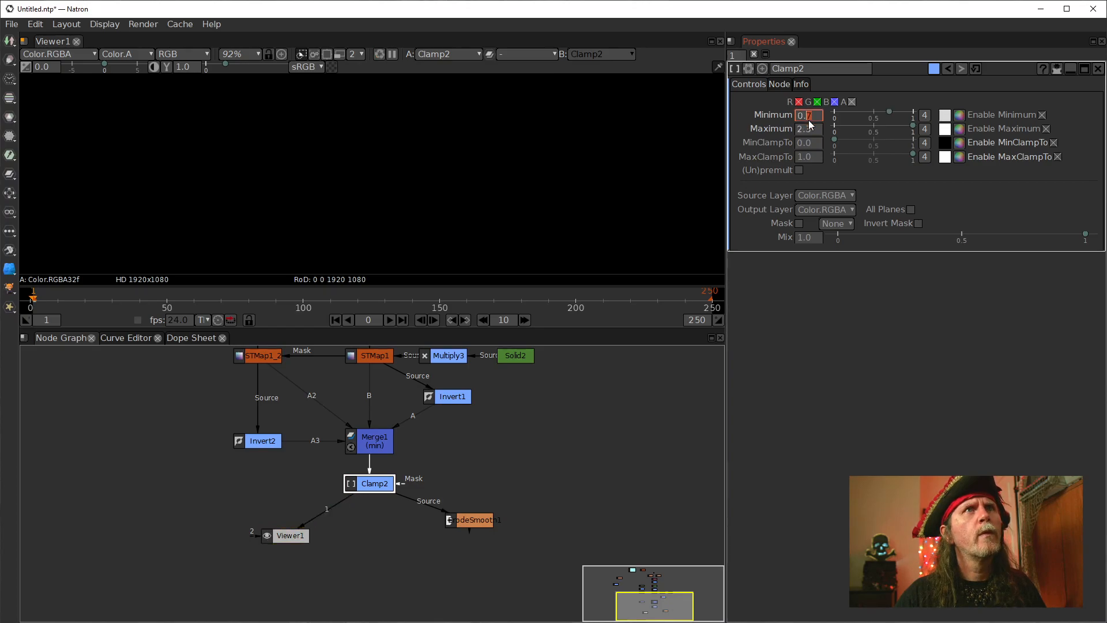
{"action": "scroll", "coordinate": [809, 120], "scroll_direction": "down", "scroll_amount": 5}
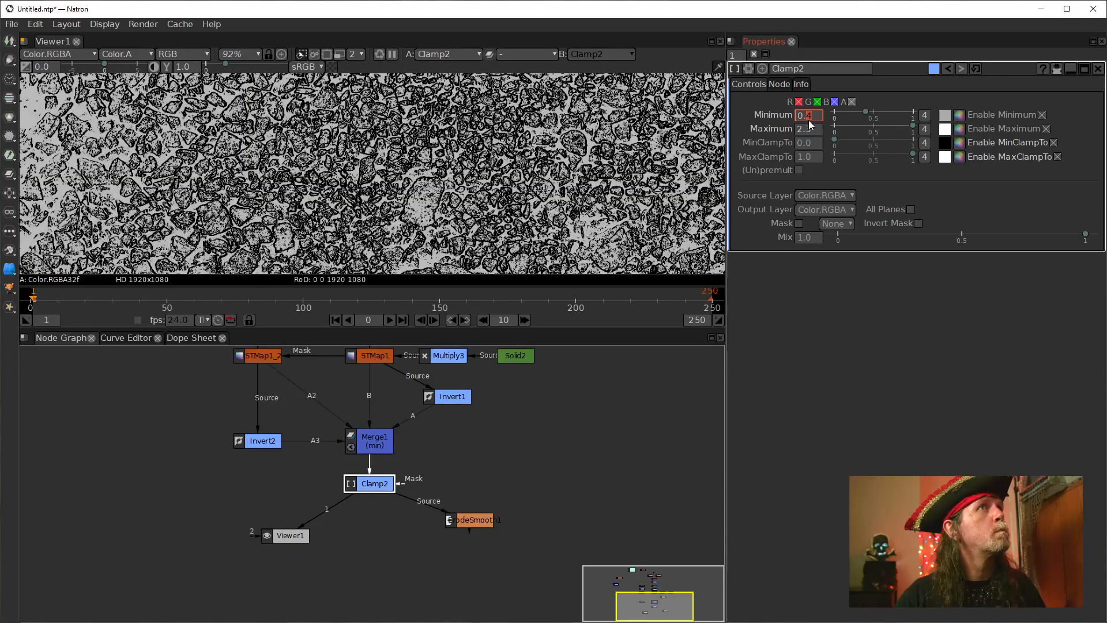
{"action": "scroll", "coordinate": [795, 131], "scroll_direction": "down", "scroll_amount": 1}
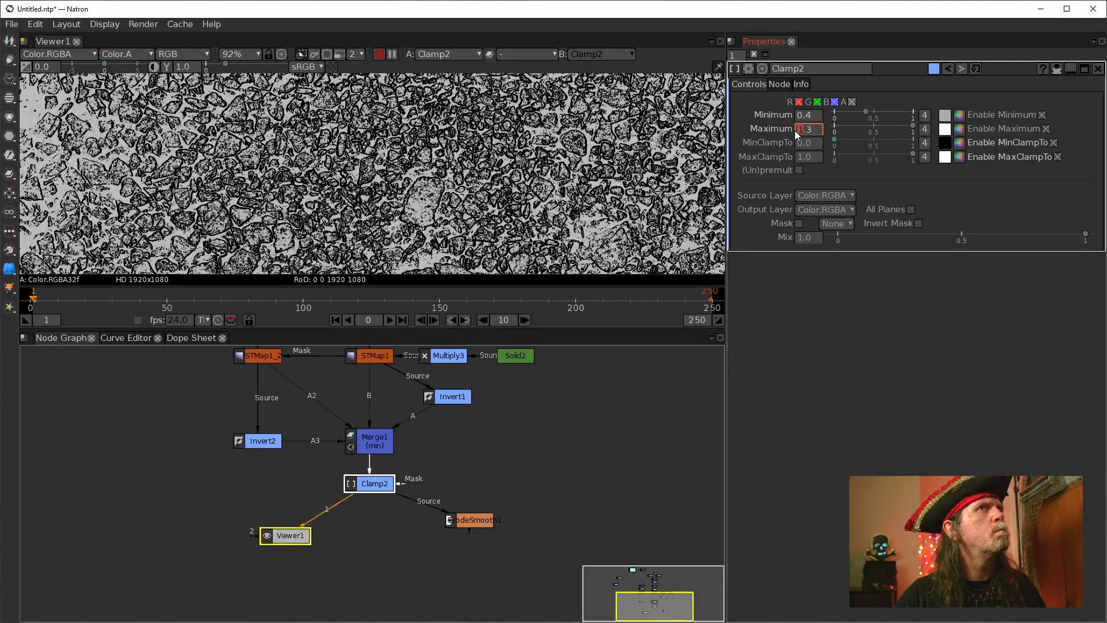
{"action": "scroll", "coordinate": [794, 130], "scroll_direction": "down", "scroll_amount": 3}
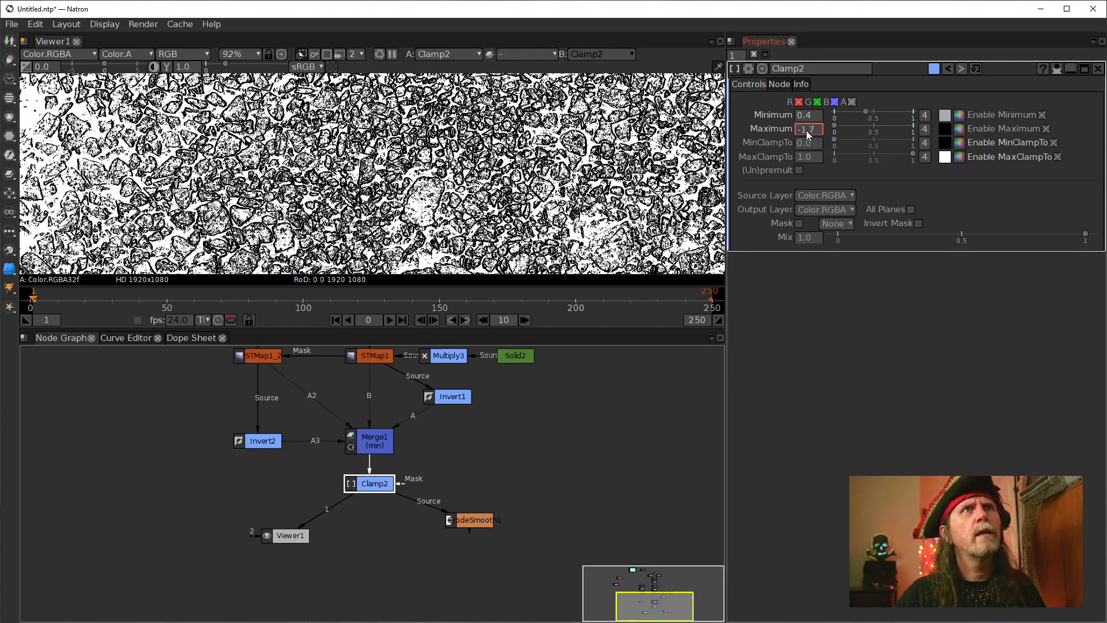
Step: Bring Clamp2's Maximum back up and settle it at 0.4, comparing it with 0.3 and 0.5
{"action": "left_click", "coordinate": [810, 130]}
{"action": "scroll", "coordinate": [810, 130], "scroll_direction": "up", "scroll_amount": 2}
{"action": "scroll", "coordinate": [809, 131], "scroll_direction": "up", "scroll_amount": 4}
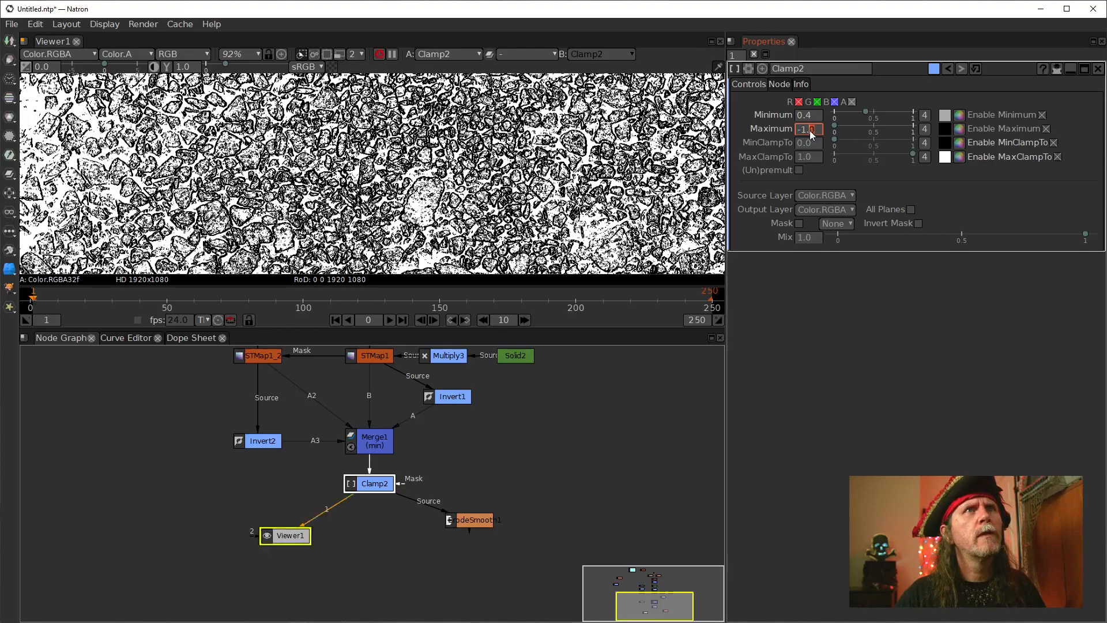
{"action": "scroll", "coordinate": [808, 130], "scroll_direction": "up", "scroll_amount": 8}
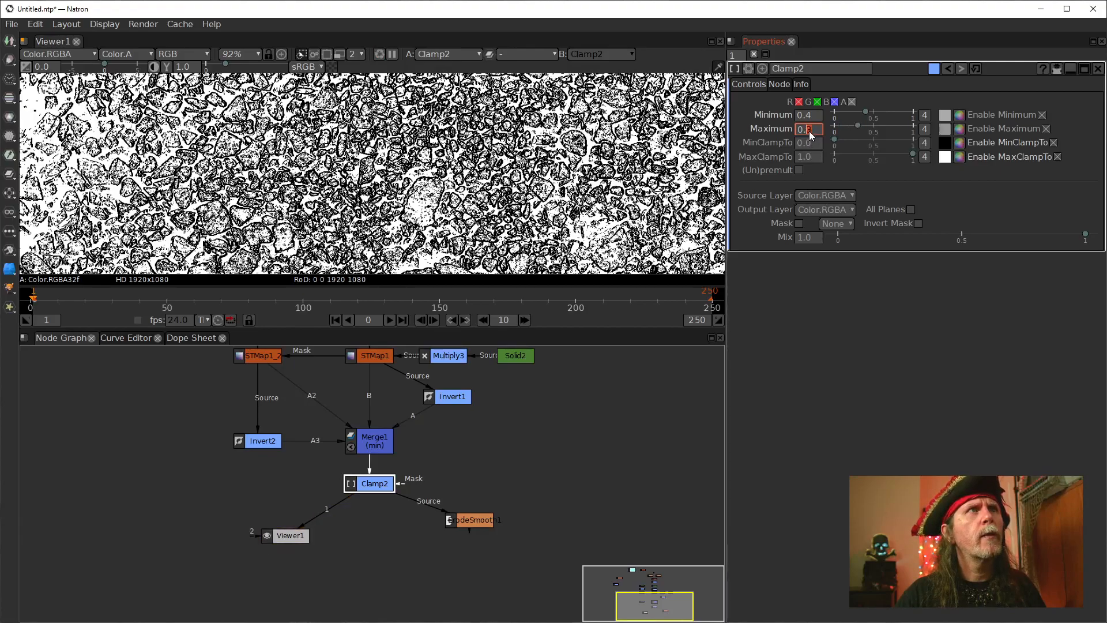
{"action": "scroll", "coordinate": [809, 130], "scroll_direction": "up", "scroll_amount": 1}
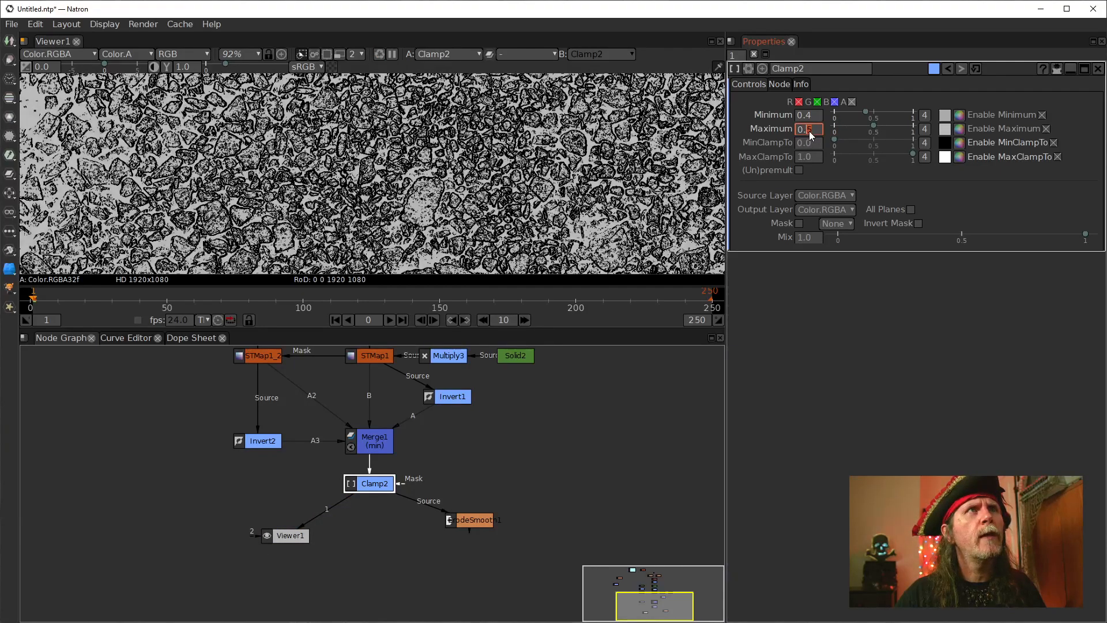
{"action": "scroll", "coordinate": [809, 130], "scroll_direction": "down", "scroll_amount": 1}
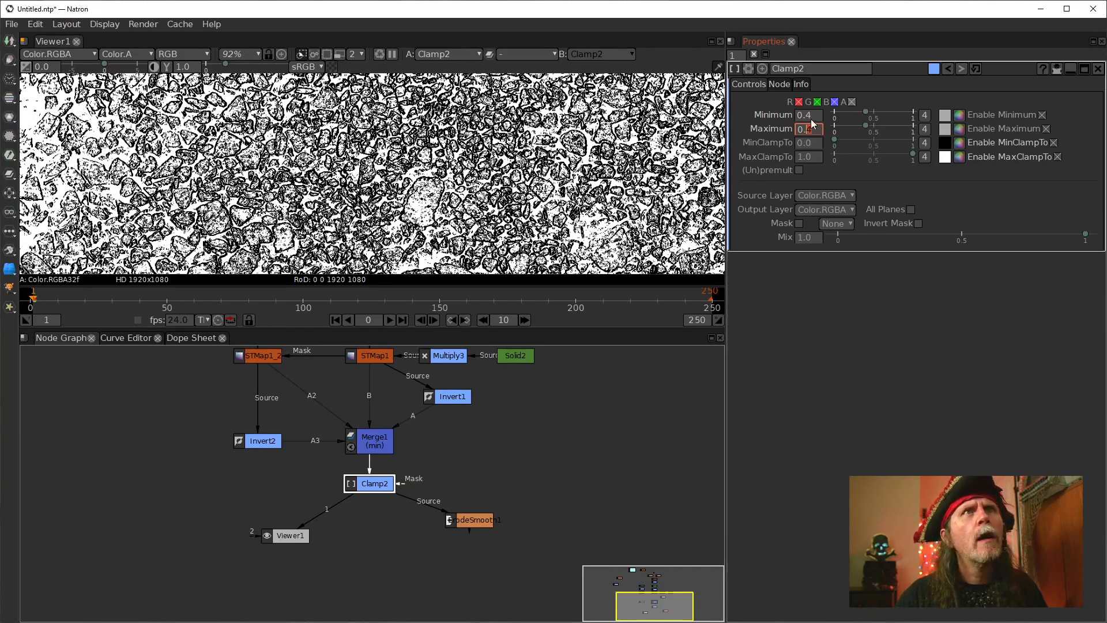
Step: Vary Clamp2's Minimum in small steps and lower it to 0.2 while checking the gravel outlines
{"action": "scroll", "coordinate": [809, 115], "scroll_direction": "down", "scroll_amount": 2}
{"action": "scroll", "coordinate": [808, 115], "scroll_direction": "up", "scroll_amount": 2}
{"action": "scroll", "coordinate": [809, 116], "scroll_direction": "up", "scroll_amount": 1}
{"action": "scroll", "coordinate": [808, 115], "scroll_direction": "down", "scroll_amount": 1}
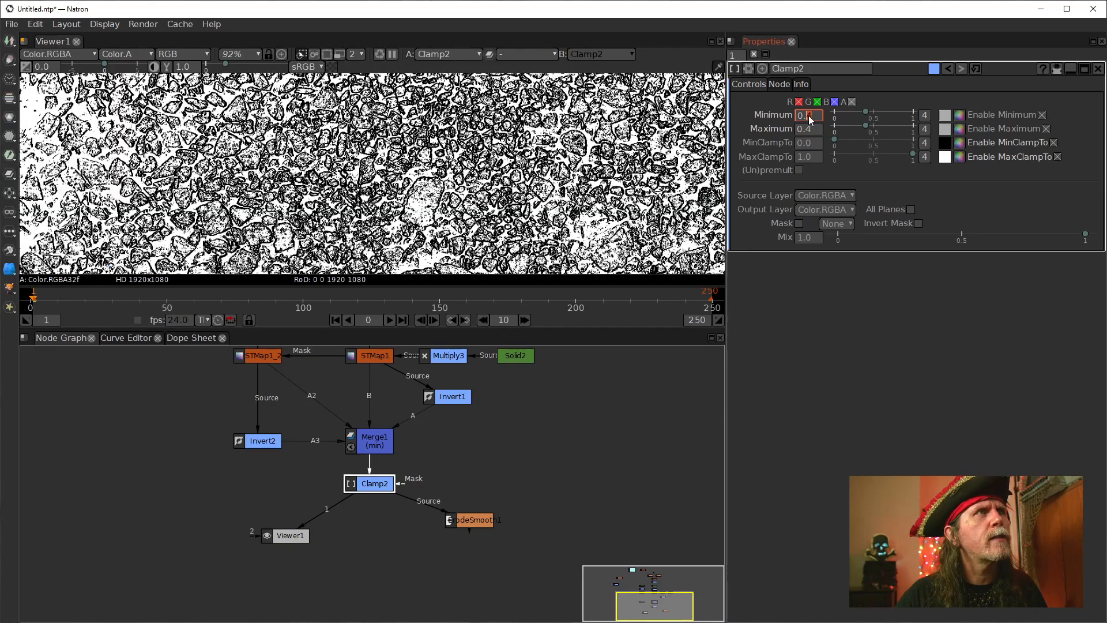
{"action": "left_click_drag", "start_coordinate": [349, 201], "coordinate": [408, 181]}
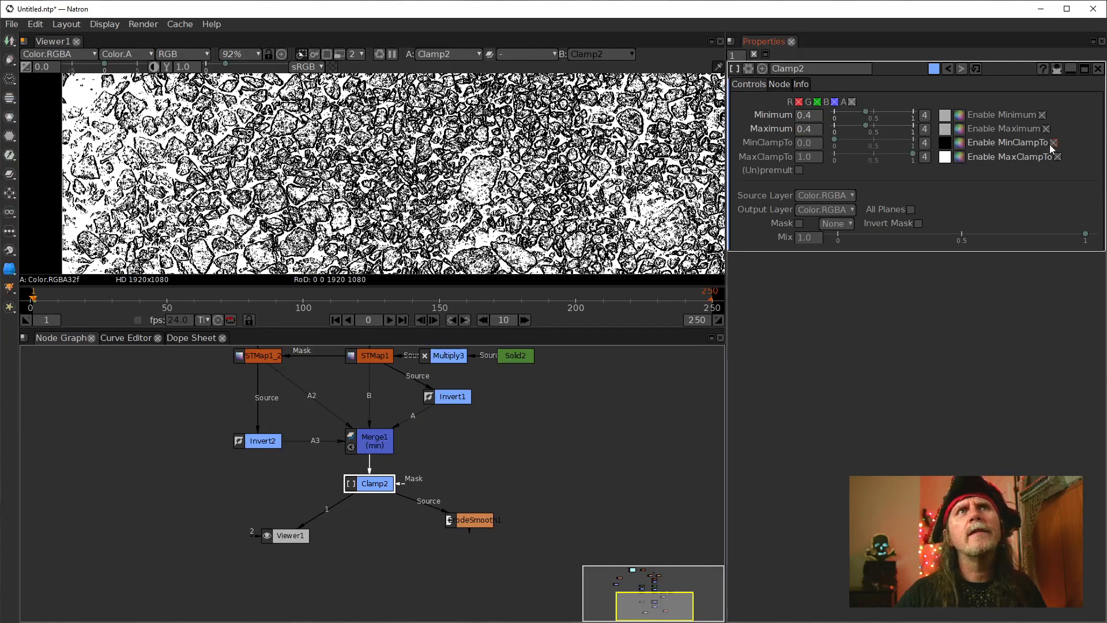
{"action": "scroll", "coordinate": [807, 116], "scroll_direction": "down", "scroll_amount": 1}
{"action": "scroll", "coordinate": [807, 116], "scroll_direction": "up", "scroll_amount": 2}
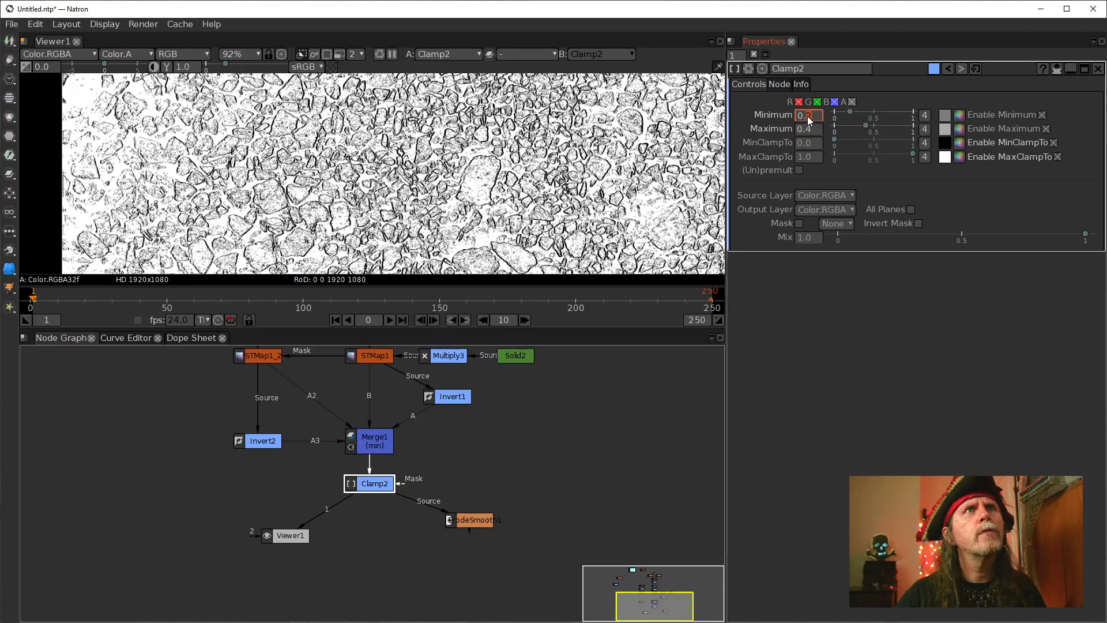
Step: Try Clamp2 with Minimum 0.4 and Maximum 0.5, followed by a Minimum of 0.5
{"action": "scroll", "coordinate": [807, 116], "scroll_direction": "down", "scroll_amount": 1}
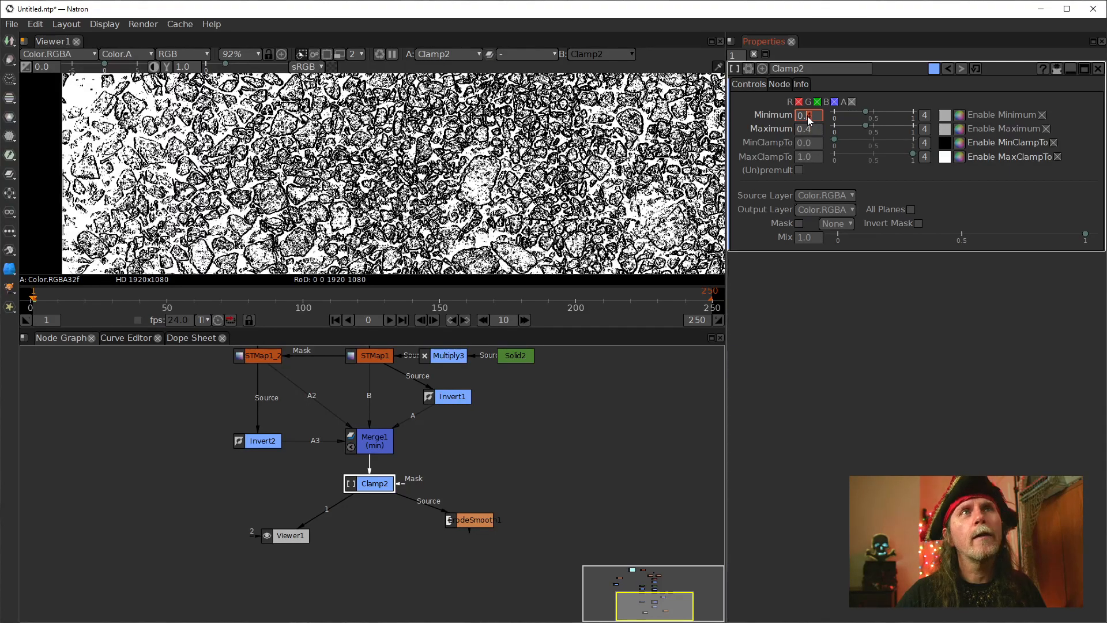
{"action": "scroll", "coordinate": [807, 130], "scroll_direction": "up", "scroll_amount": 1}
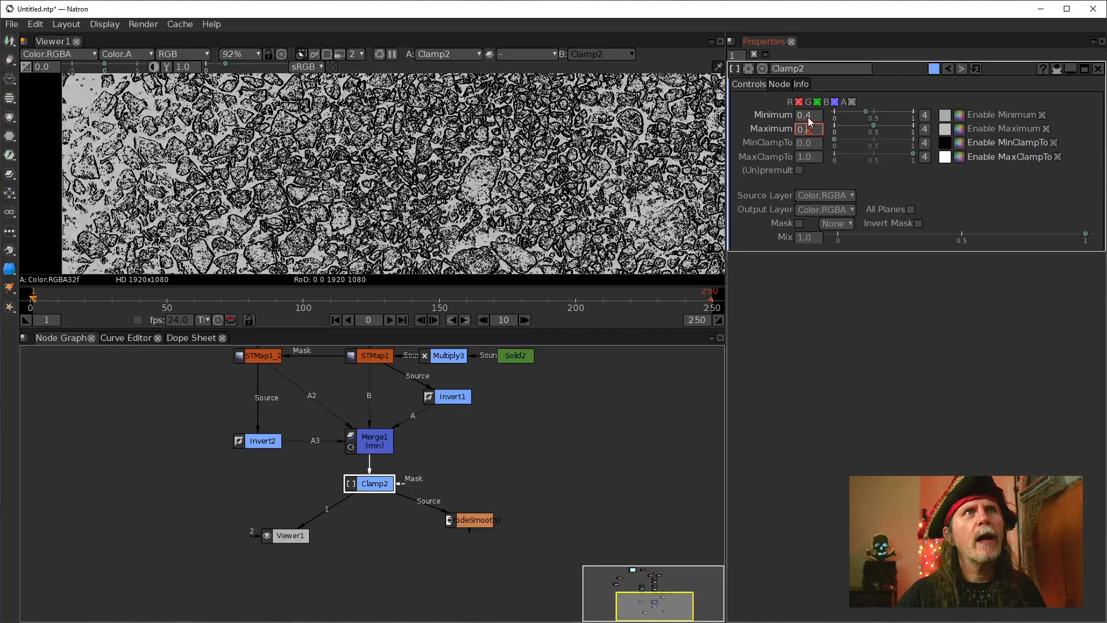
{"action": "scroll", "coordinate": [808, 117], "scroll_direction": "up", "scroll_amount": 1}
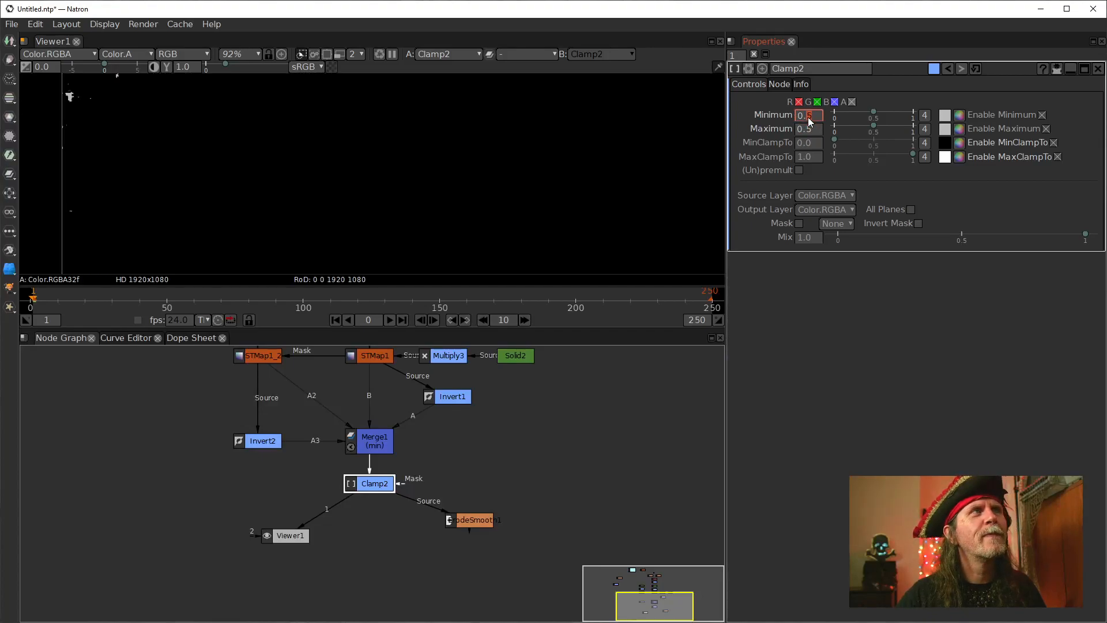
{"action": "left_click", "coordinate": [367, 452]}
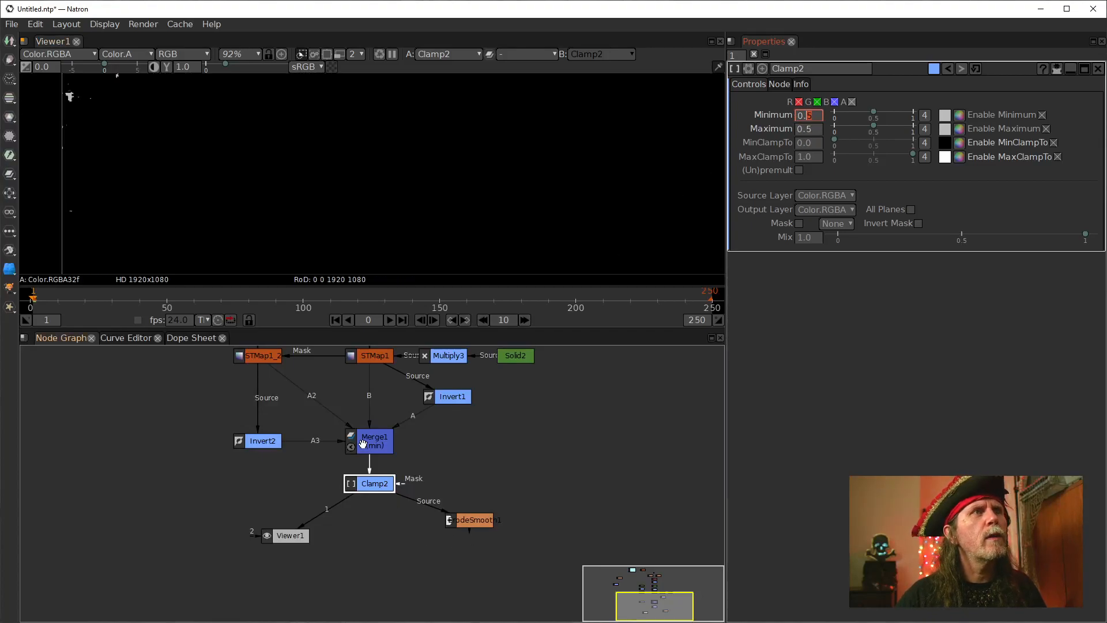
{"action": "left_click", "coordinate": [819, 102]}
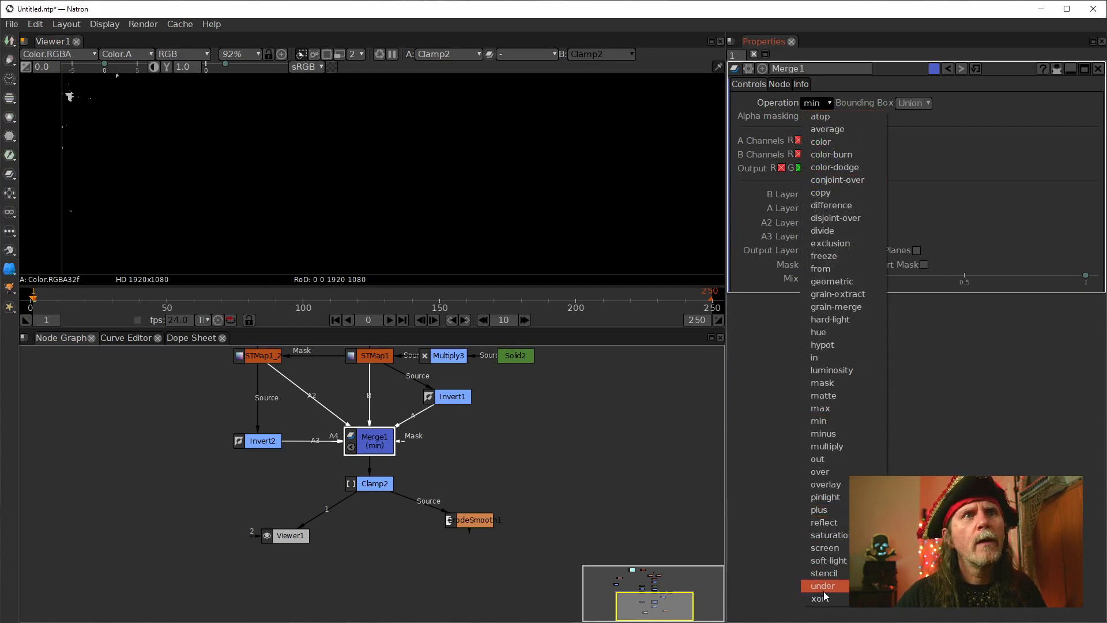
{"action": "left_click", "coordinate": [694, 500]}
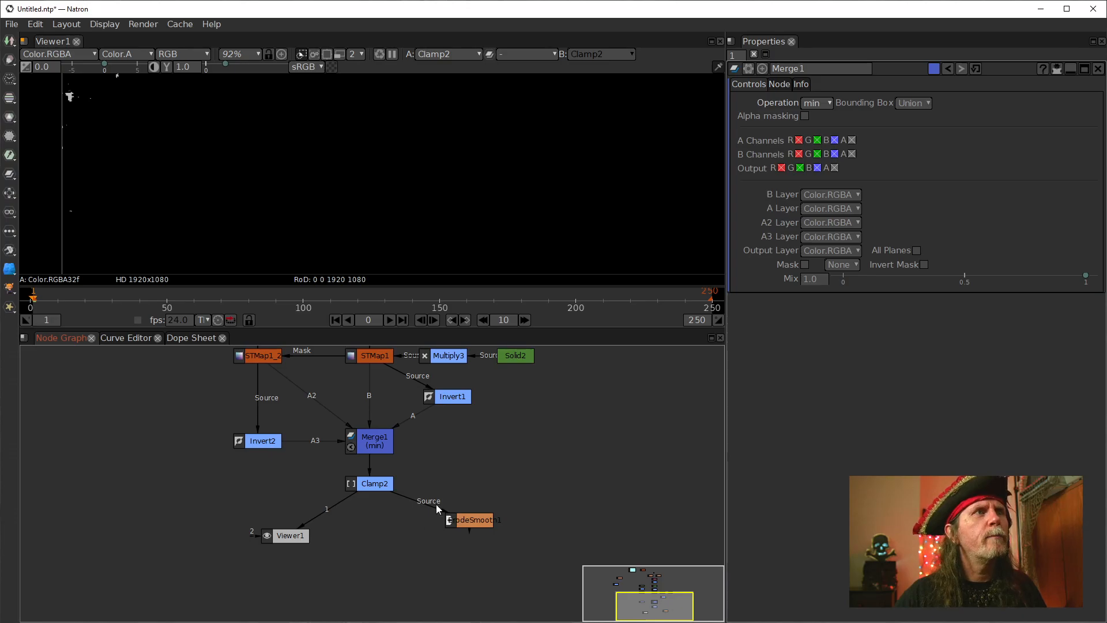
Step: Reopen Clamp2's settings and reset all of its parameters to their defaults
{"action": "left_click", "coordinate": [381, 482]}
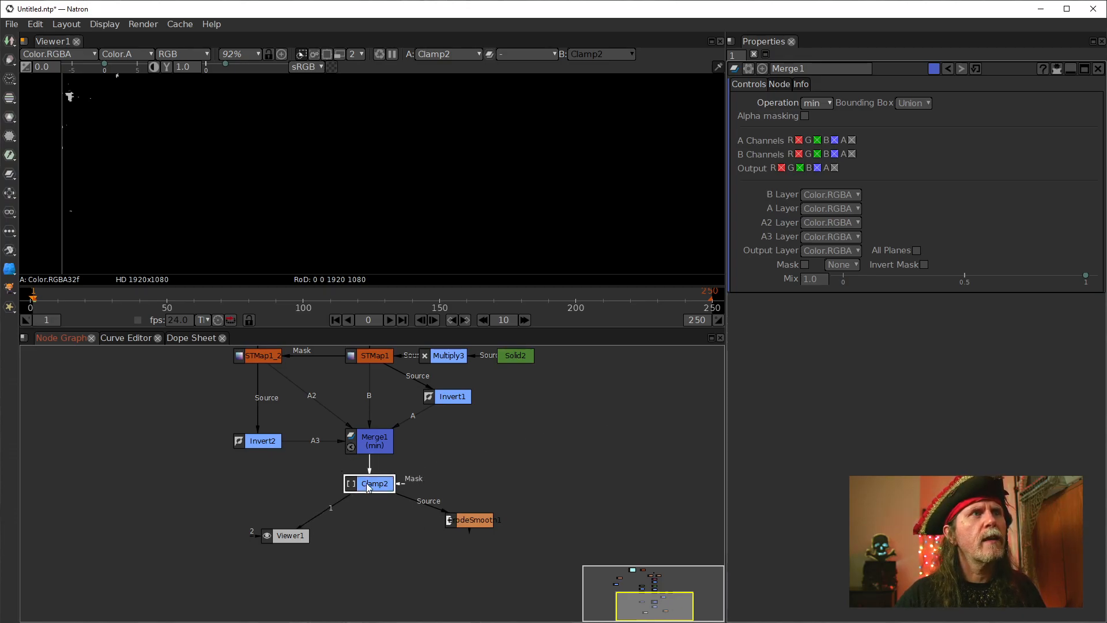
{"action": "double_click", "coordinate": [364, 484]}
{"action": "right_click", "coordinate": [364, 483]}
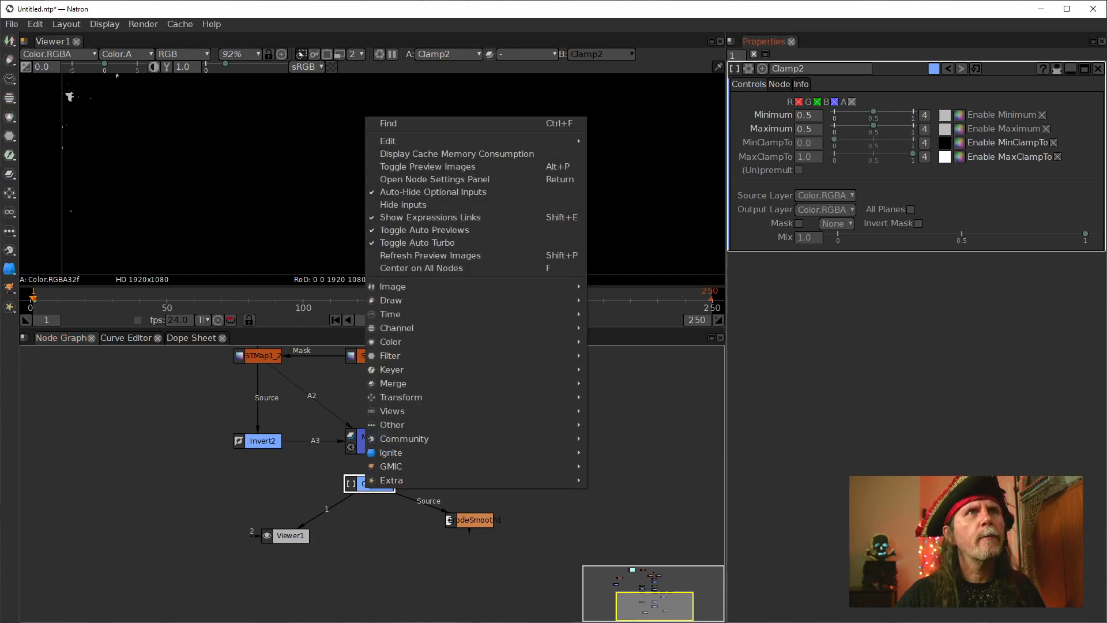
{"action": "left_click", "coordinate": [976, 79]}
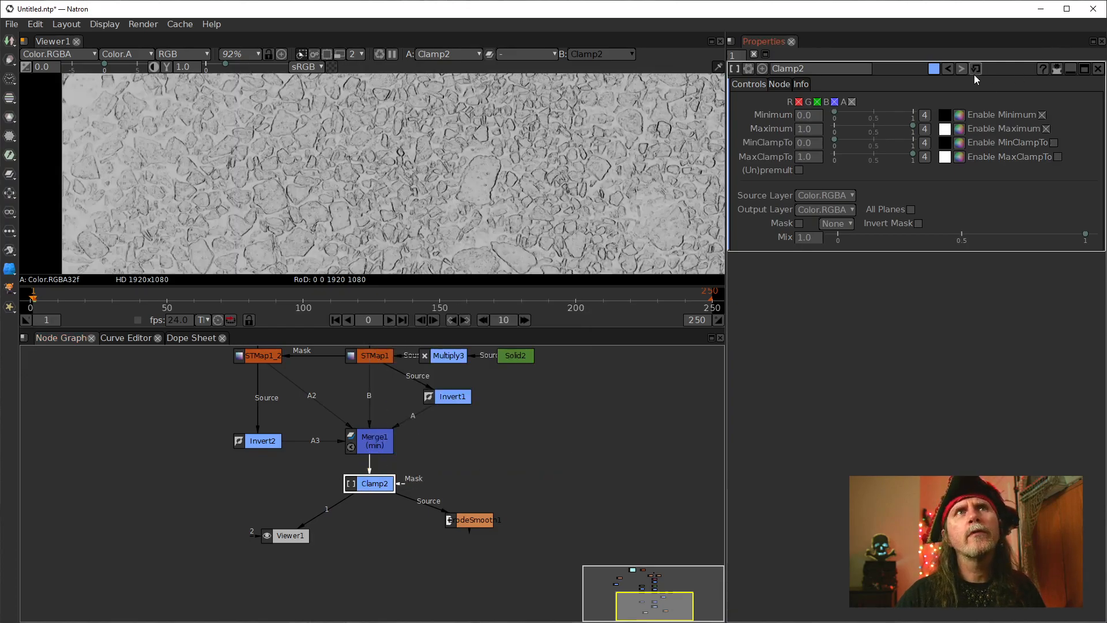
Step: Try atop, average and color-burn as Merge1's operation on the relief branches
{"action": "left_click", "coordinate": [376, 445]}
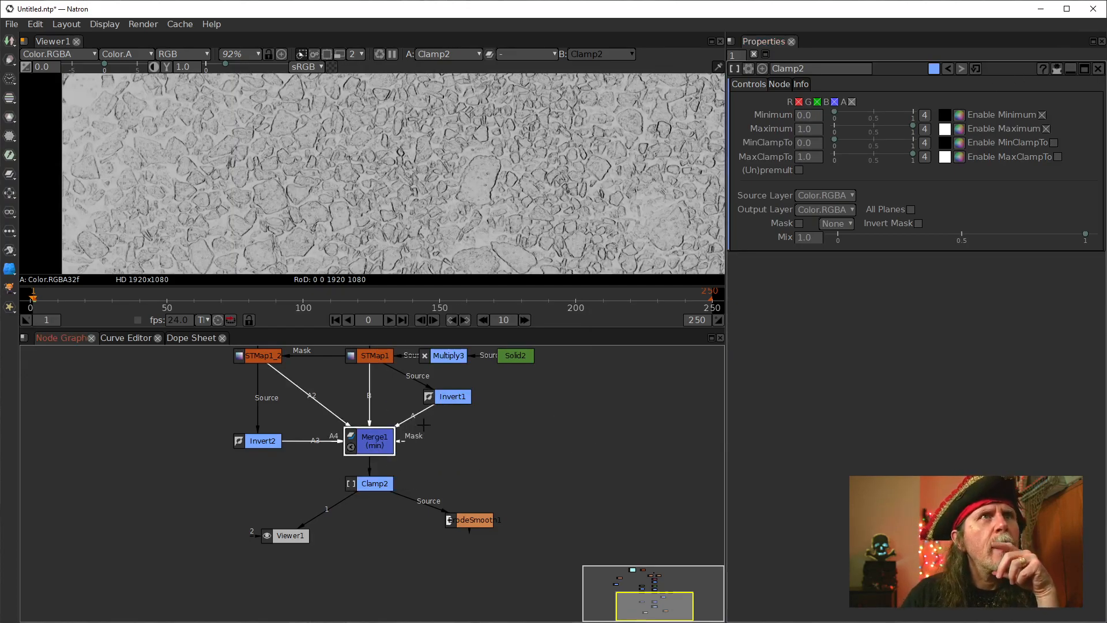
{"action": "double_click", "coordinate": [374, 441]}
{"action": "left_click", "coordinate": [816, 103]}
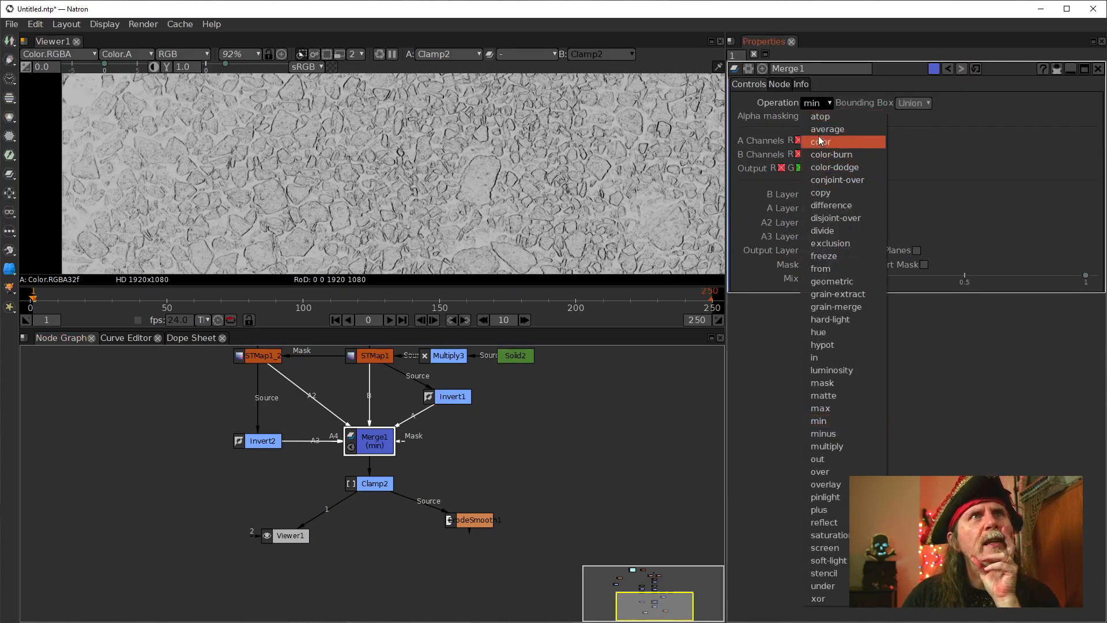
{"action": "left_click", "coordinate": [818, 118]}
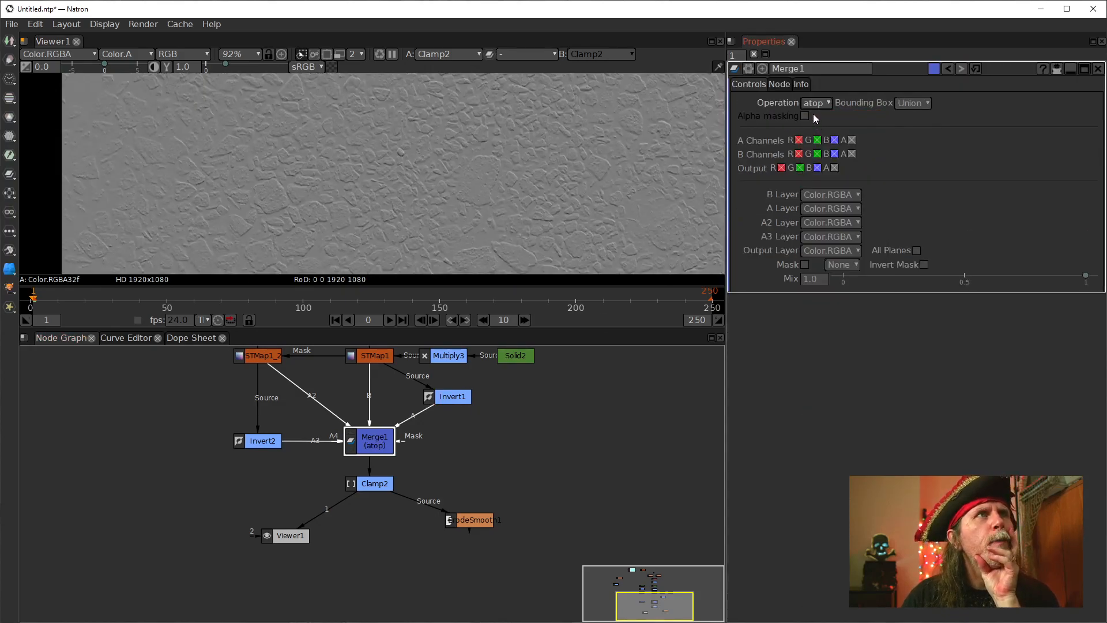
{"action": "left_click", "coordinate": [811, 103]}
{"action": "left_click", "coordinate": [821, 132]}
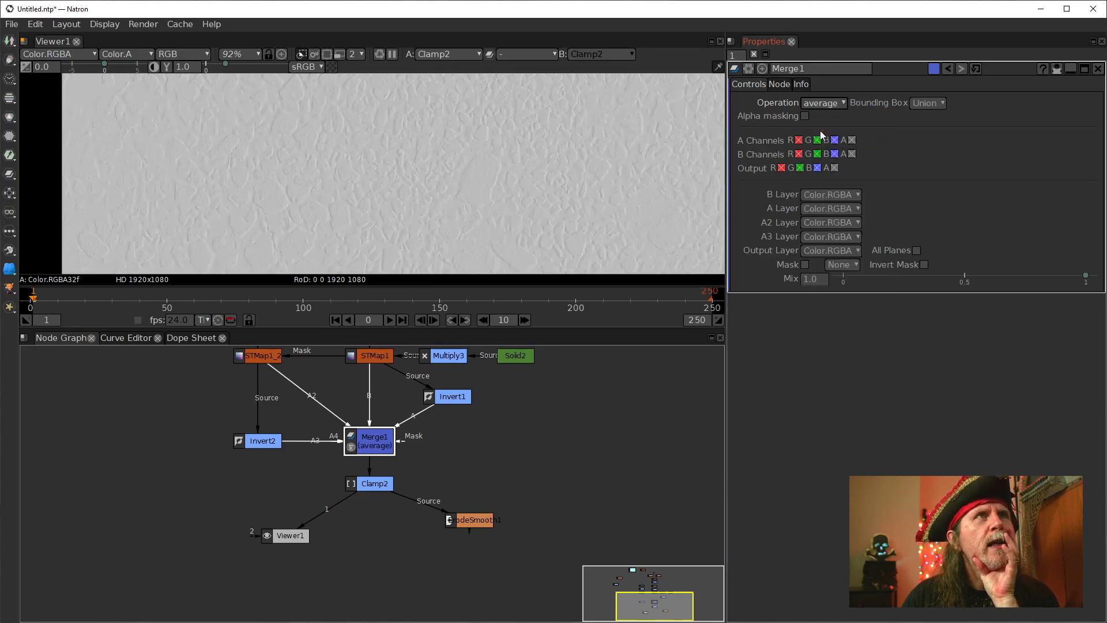
{"action": "left_click", "coordinate": [811, 102]}
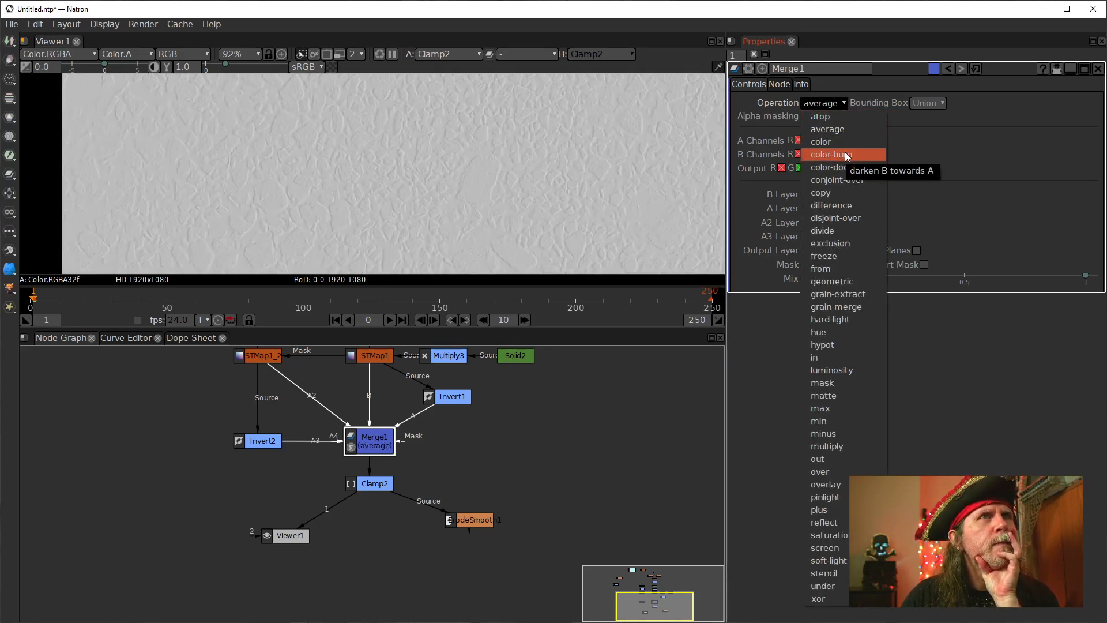
{"action": "left_click", "coordinate": [845, 153]}
Step: Try divide and in as Merge1's operation and settle on max
{"action": "left_click", "coordinate": [829, 105]}
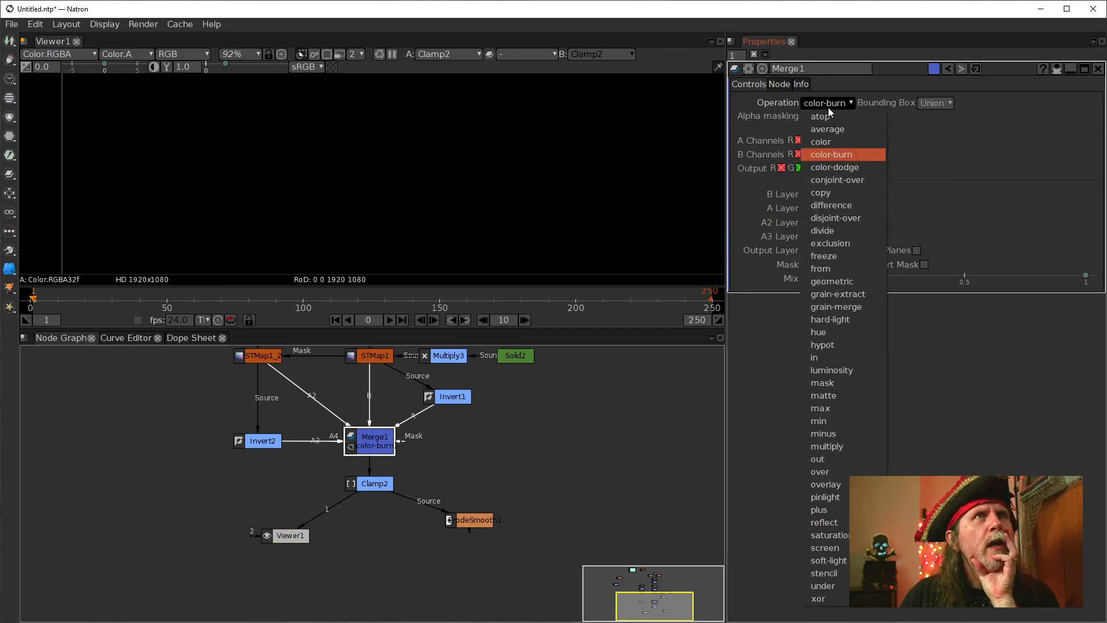
{"action": "left_click", "coordinate": [840, 230]}
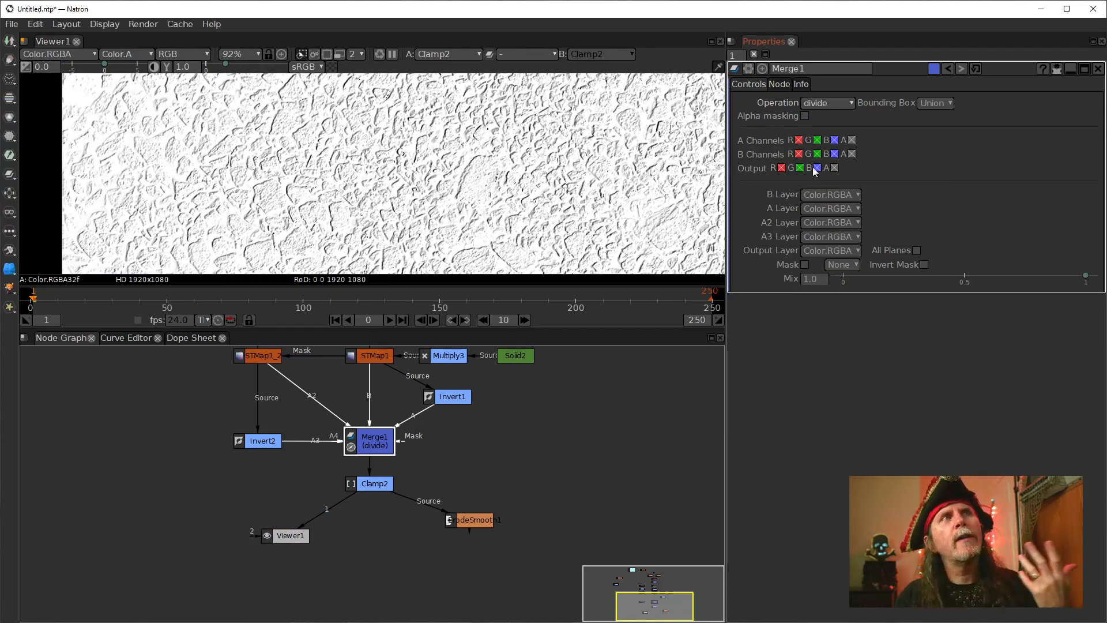
{"action": "left_click", "coordinate": [825, 105]}
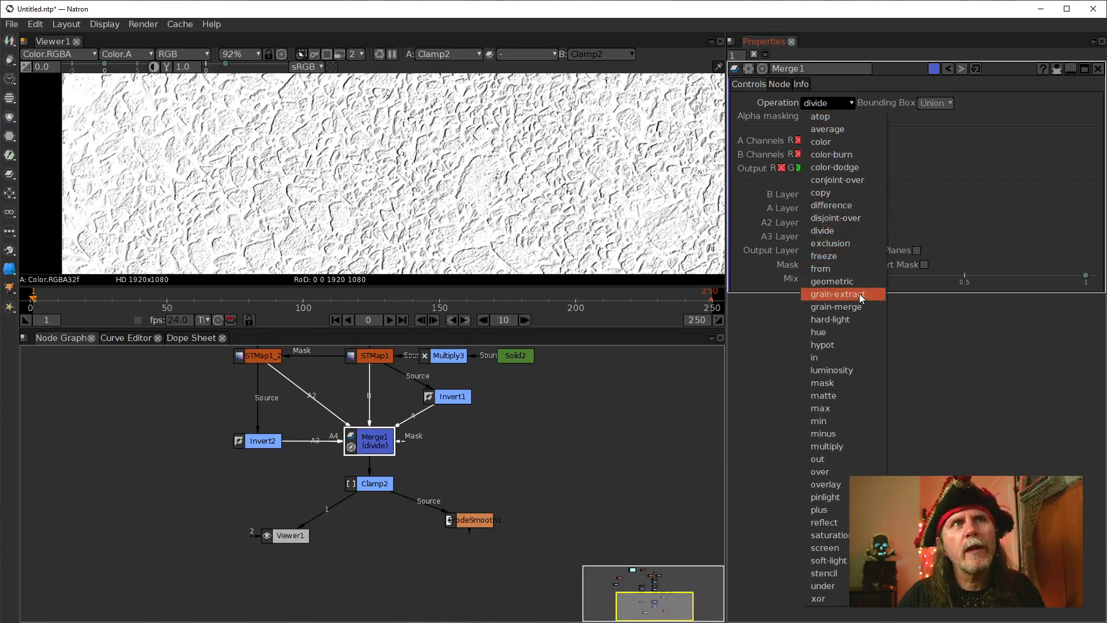
{"action": "left_click", "coordinate": [833, 358]}
{"action": "left_click", "coordinate": [810, 103]}
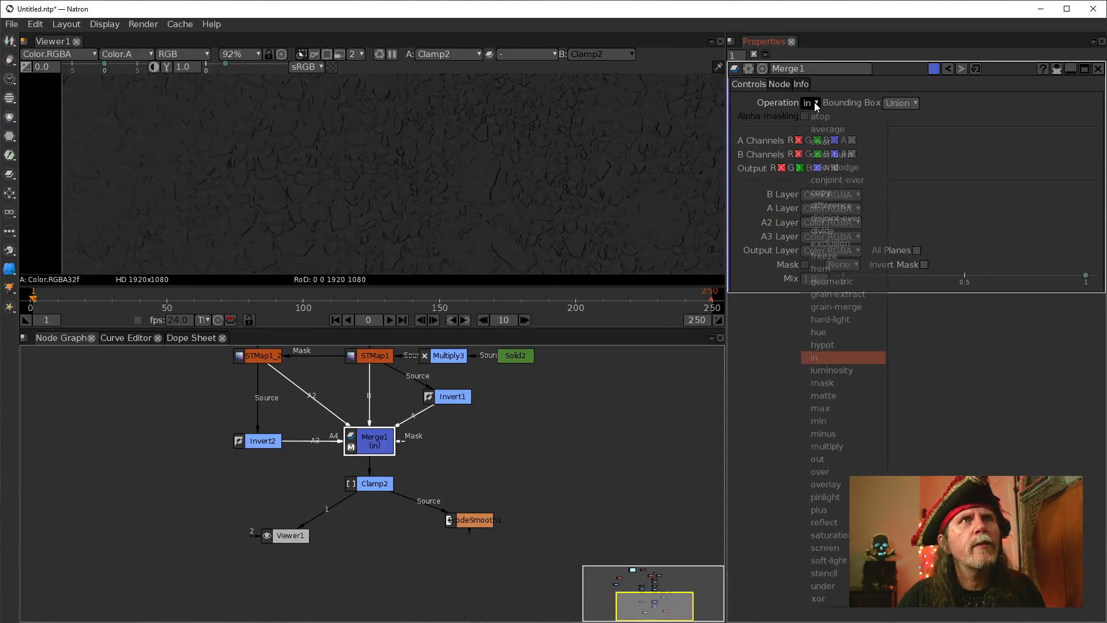
{"action": "left_click", "coordinate": [849, 410]}
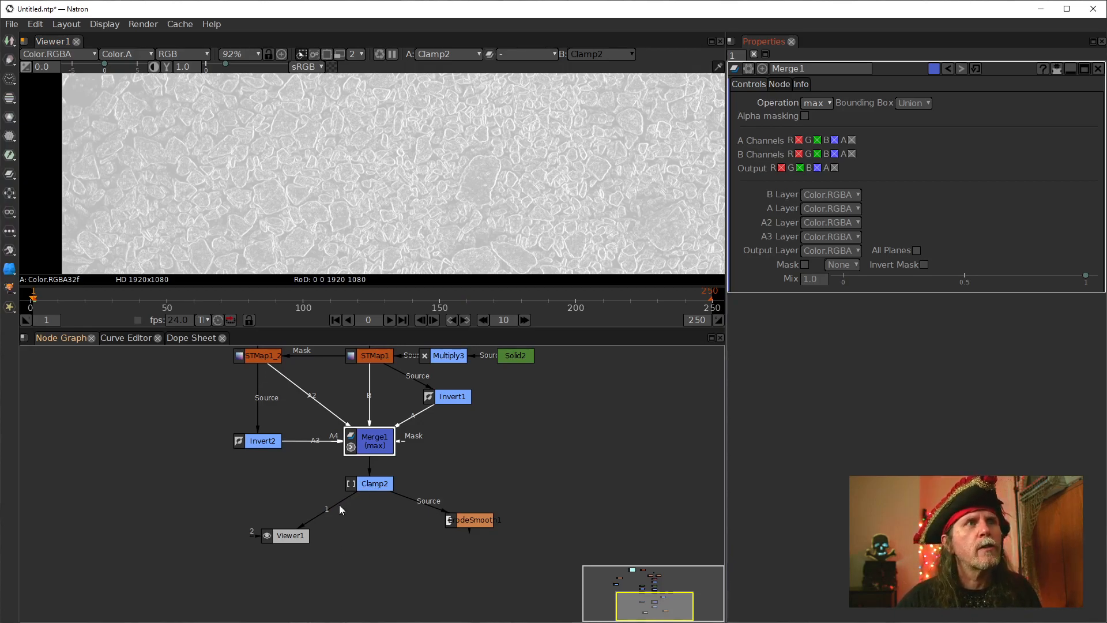
Step: Open Clamp2's settings and examine the gravel outlines produced by the max merge
{"action": "left_click", "coordinate": [370, 486]}
{"action": "left_click_drag", "start_coordinate": [369, 485], "coordinate": [368, 485]}
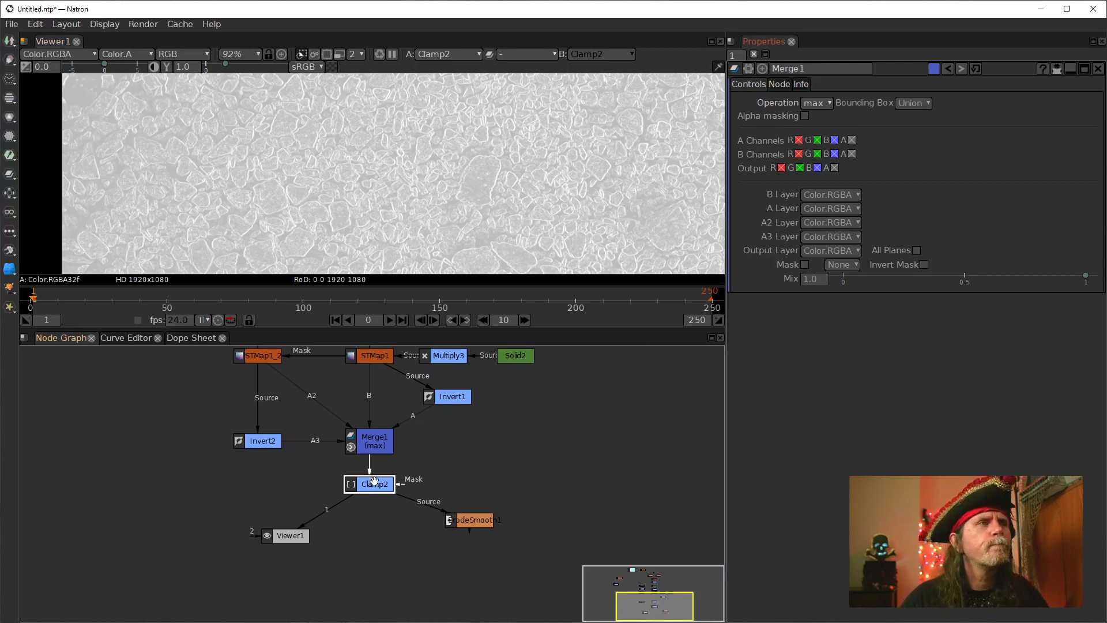
{"action": "double_click", "coordinate": [370, 484]}
{"action": "mouse_move", "coordinate": [600, 281]}
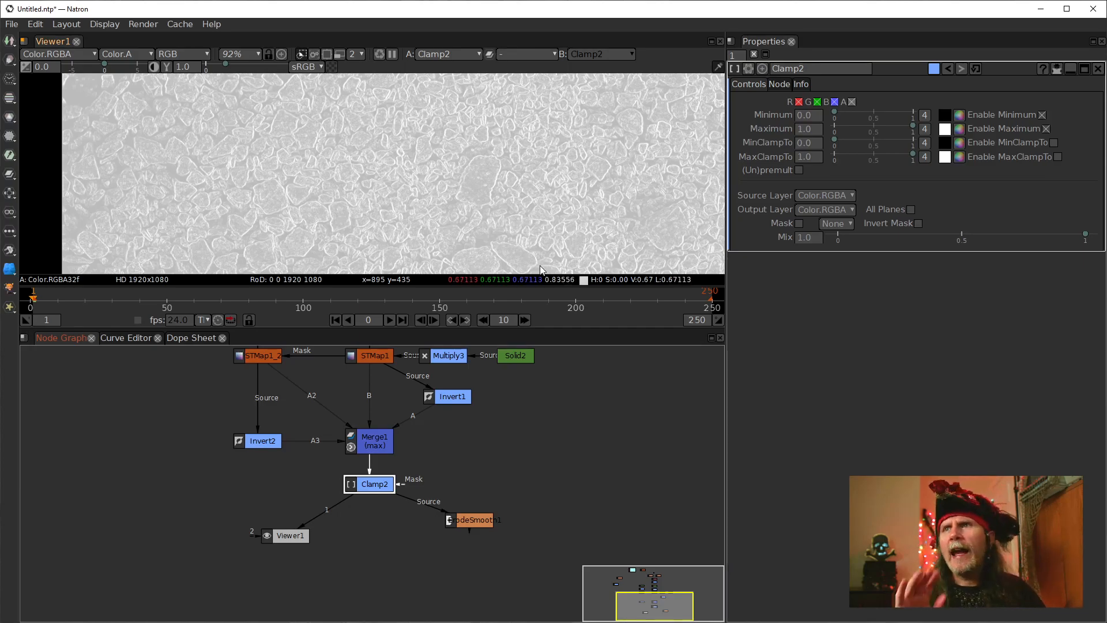
Step: Import the CAM1_2017-11-26_2008_C0009 DNG sequence into empty graph space beside the gravel network and show it fitted in the viewer
{"action": "left_click_drag", "start_coordinate": [514, 403], "coordinate": [470, 521]}
{"action": "scroll", "coordinate": [550, 512], "scroll_direction": "down", "scroll_amount": 1}
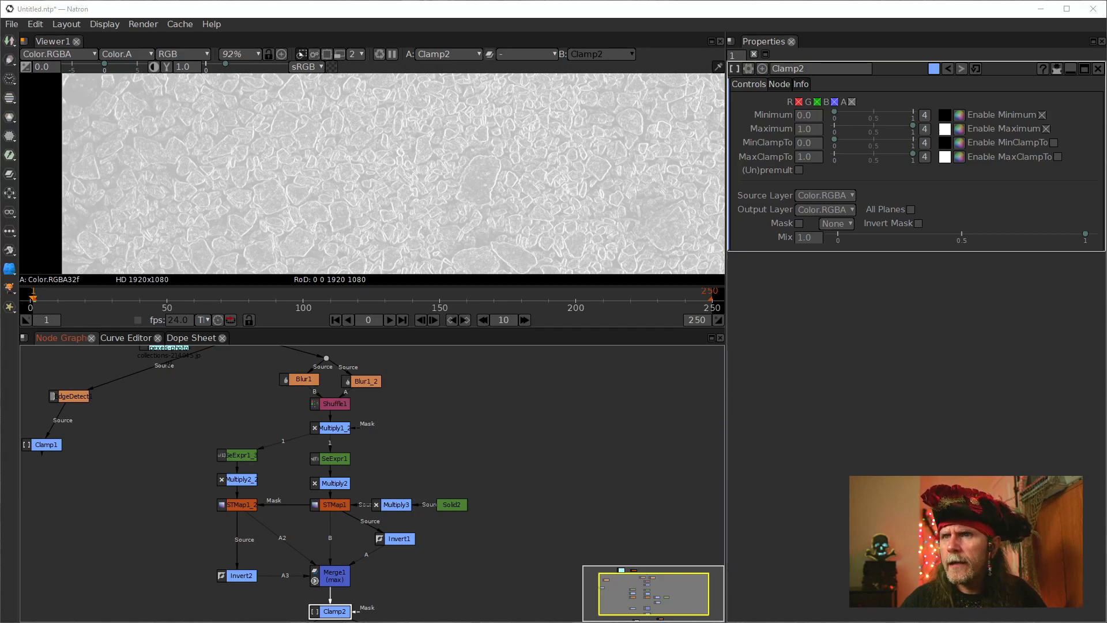
{"action": "left_click_drag", "start_coordinate": [1106, 479], "coordinate": [467, 402]}
{"action": "left_click_drag", "start_coordinate": [379, 568], "coordinate": [571, 473]}
{"action": "left_click_drag", "start_coordinate": [490, 541], "coordinate": [455, 465]}
{"action": "left_click_drag", "start_coordinate": [547, 409], "coordinate": [545, 409]}
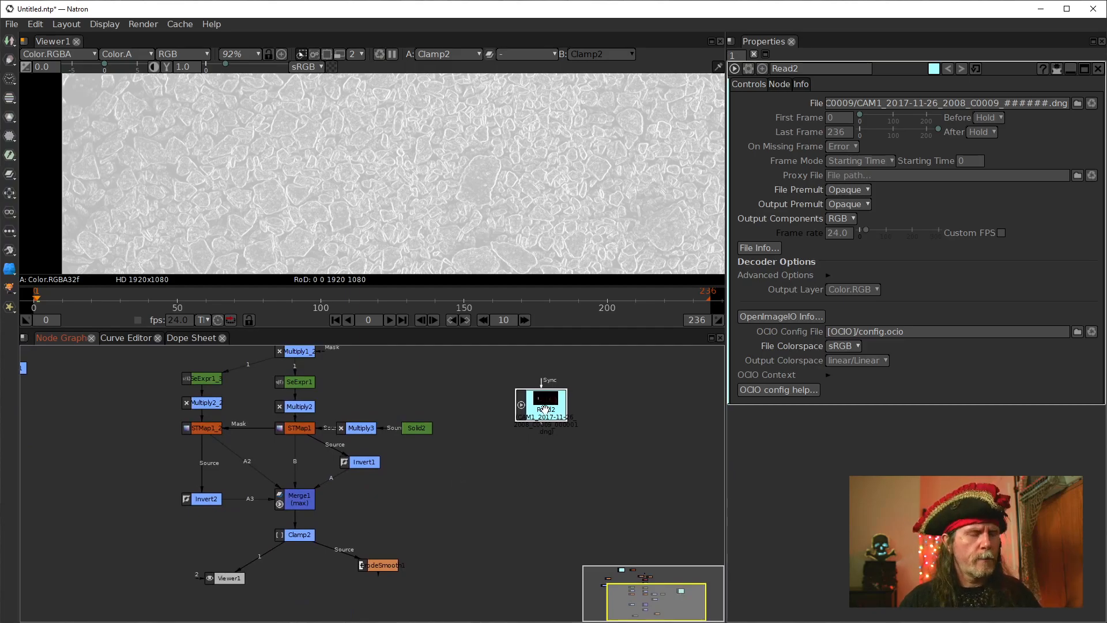
{"action": "key", "text": "1"}
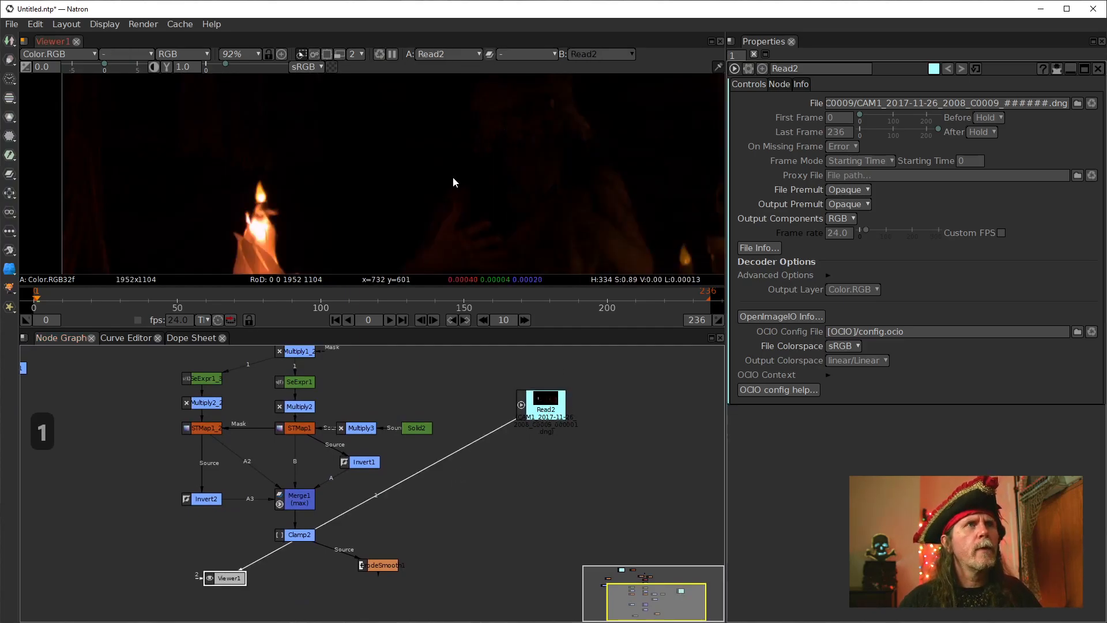
{"action": "key", "text": "f"}
Step: Raise the DNG footage's Exposure to 8.0 in its RAW decoder options
{"action": "left_click", "coordinate": [540, 402]}
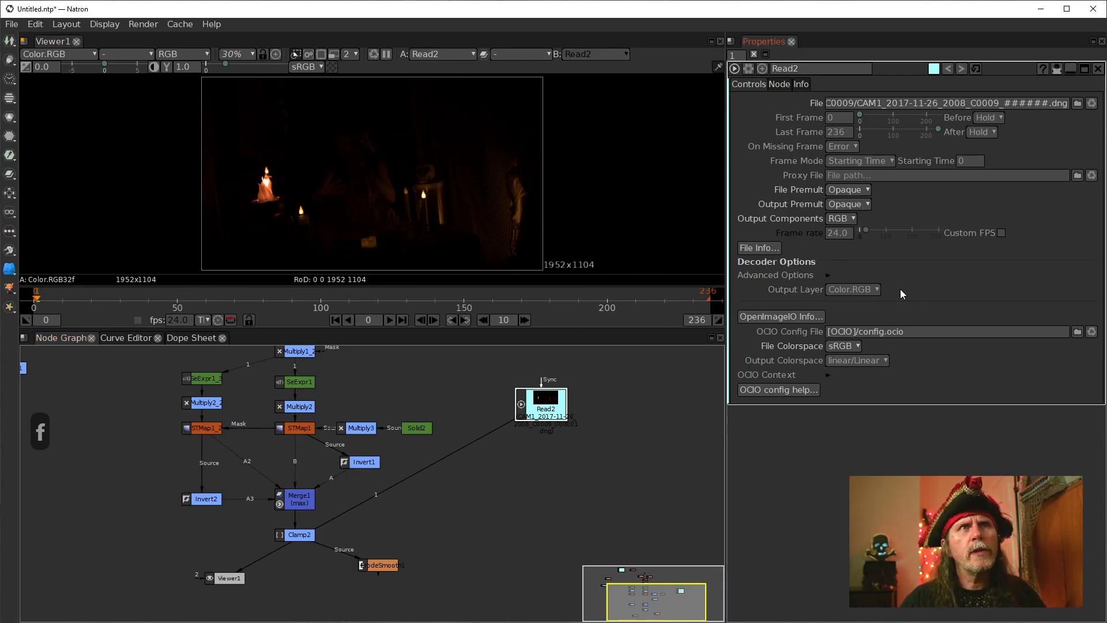
{"action": "left_click", "coordinate": [828, 275]}
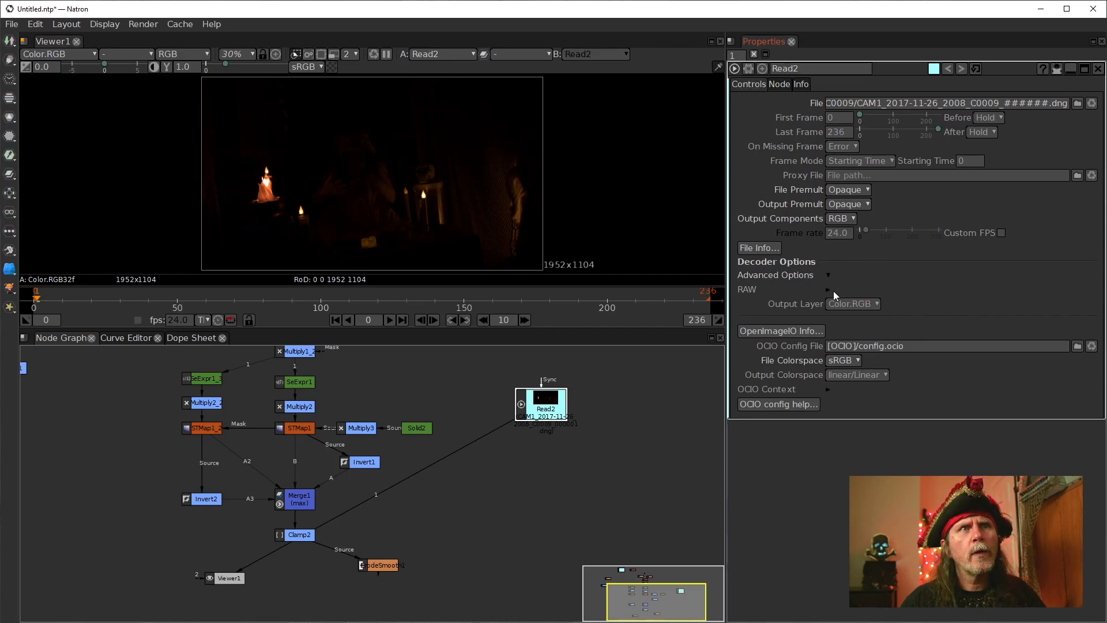
{"action": "left_click", "coordinate": [833, 290]}
{"action": "left_click_drag", "start_coordinate": [892, 397], "coordinate": [1087, 397]}
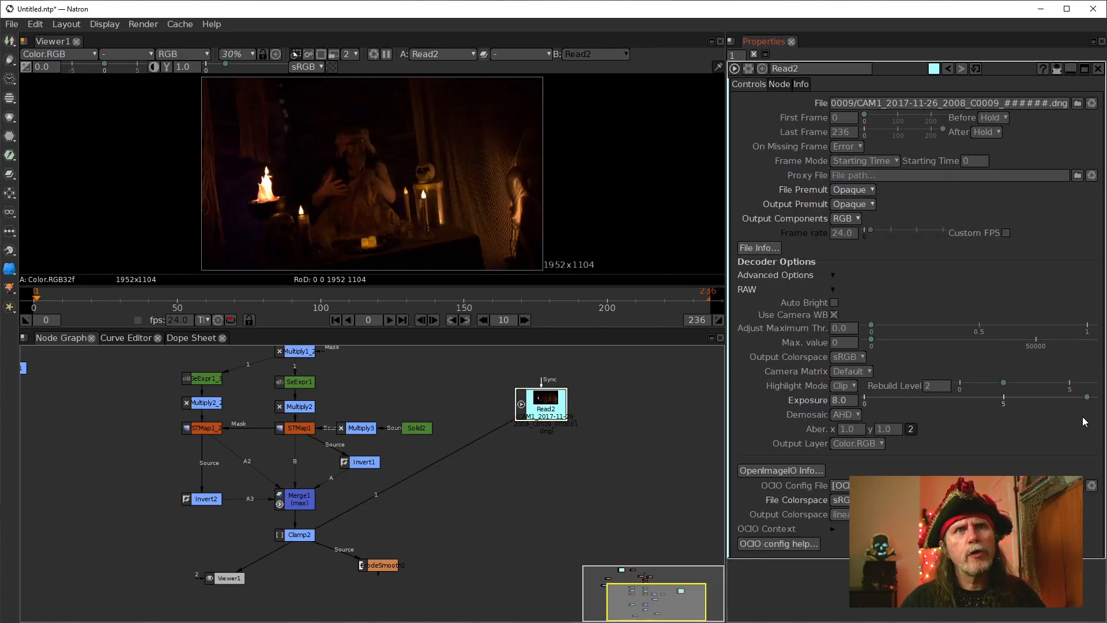
Step: Add a Multiply node after the DNG footage's Read2 node
{"action": "left_click", "coordinate": [529, 415]}
{"action": "key", "text": "Tab"}
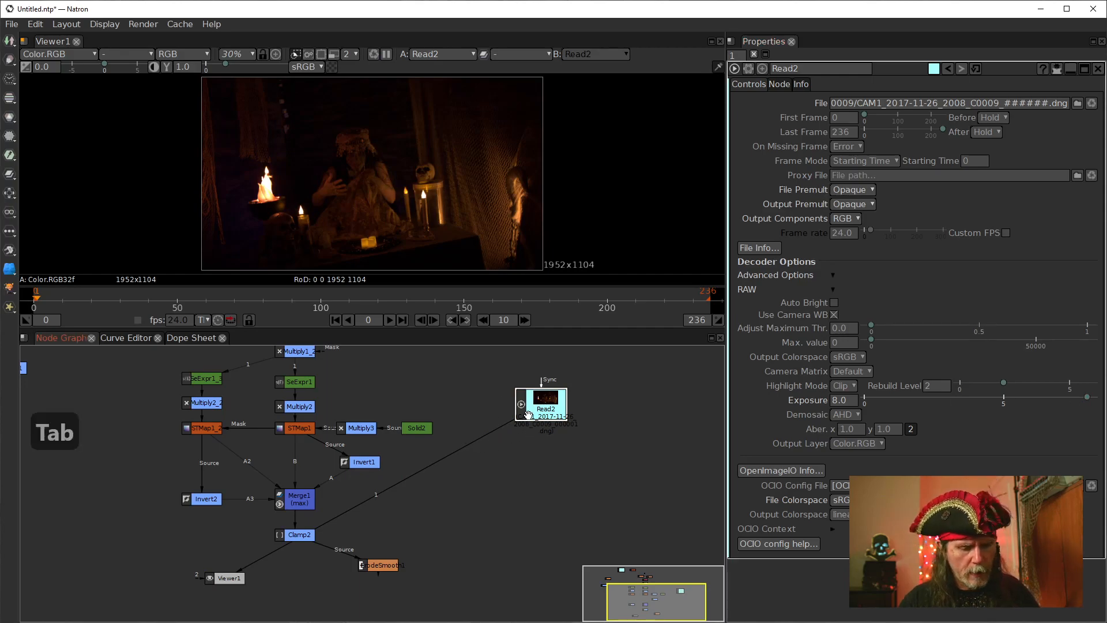
{"action": "type", "text": "mu;t"}
{"action": "key", "text": "BackSpace"}
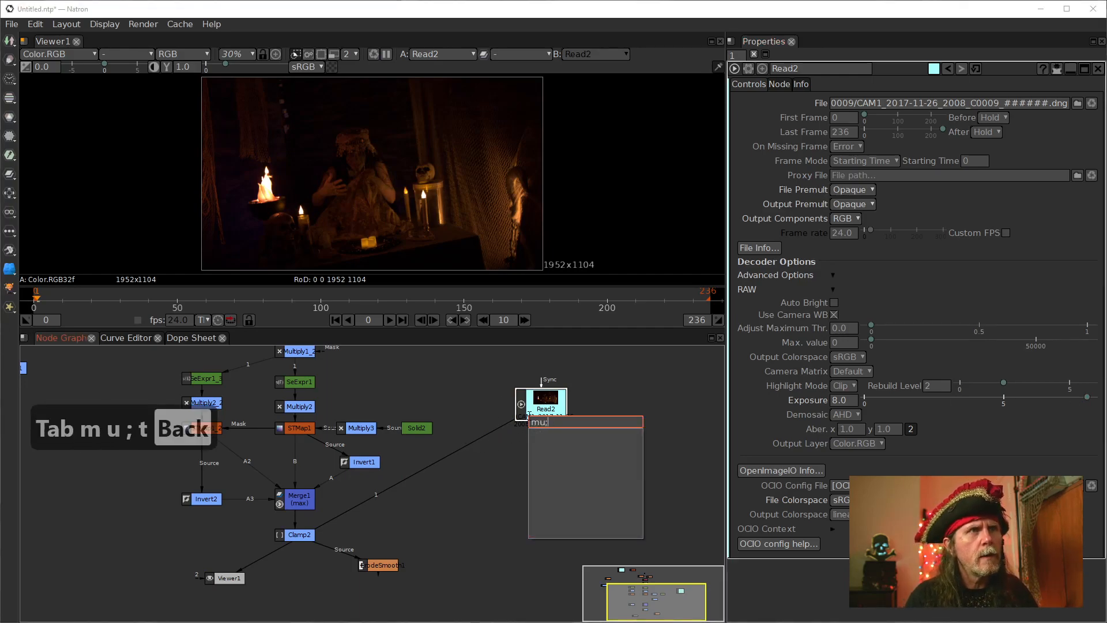
{"action": "key", "text": "BackSpace"}
{"action": "key", "text": "Return"}
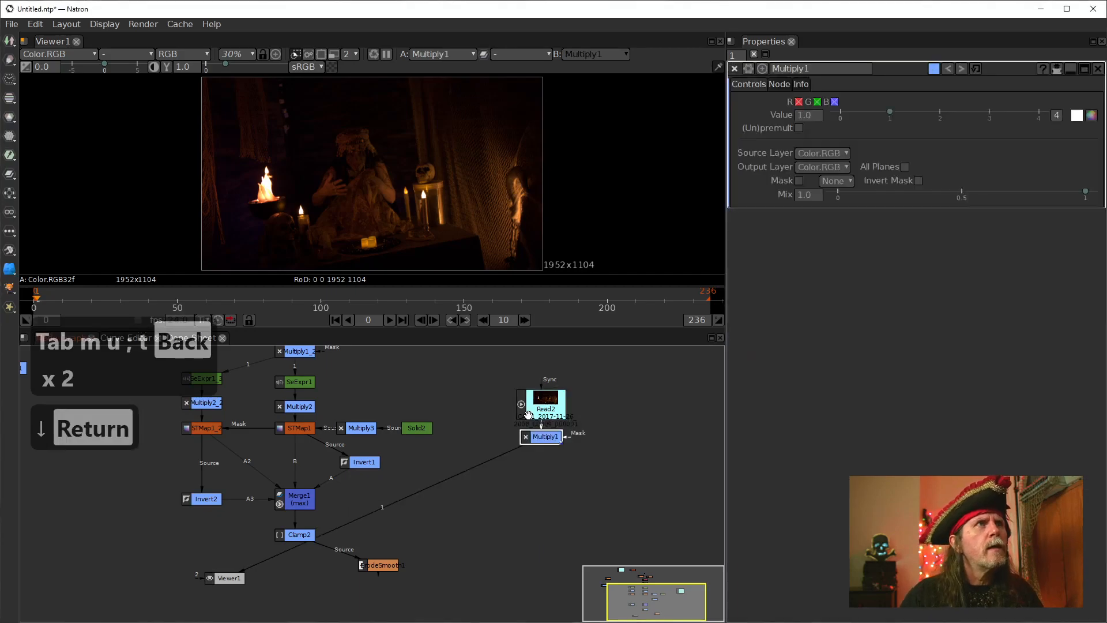
Step: Raise the new Multiply node's Value in steps past 20 to brighten the dark candlelit footage
{"action": "left_click", "coordinate": [812, 114]}
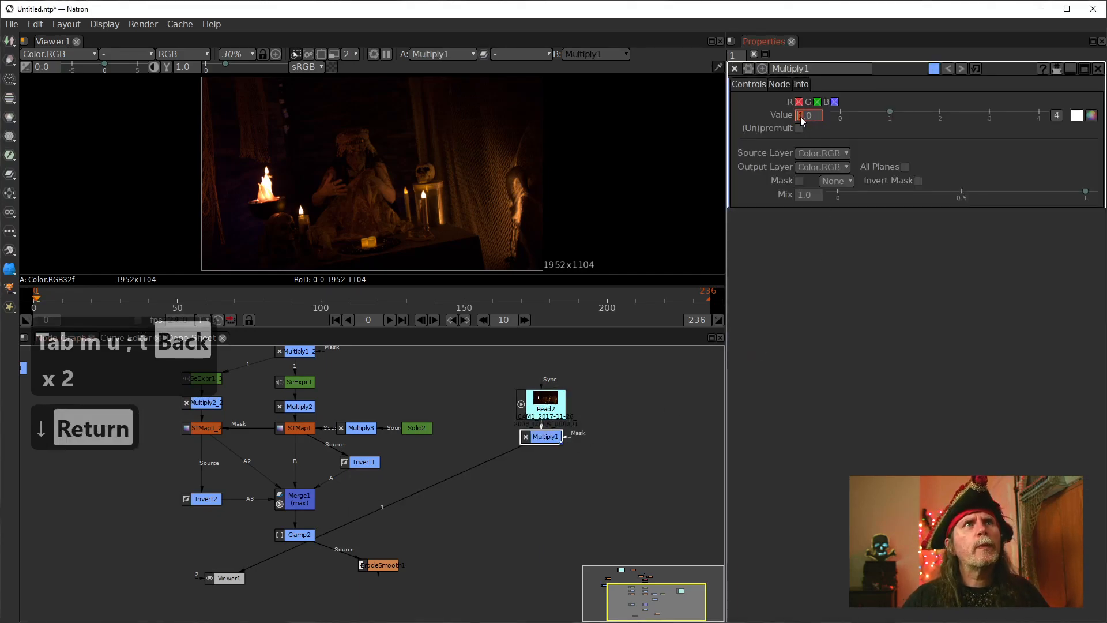
{"action": "type", "text": "2"}
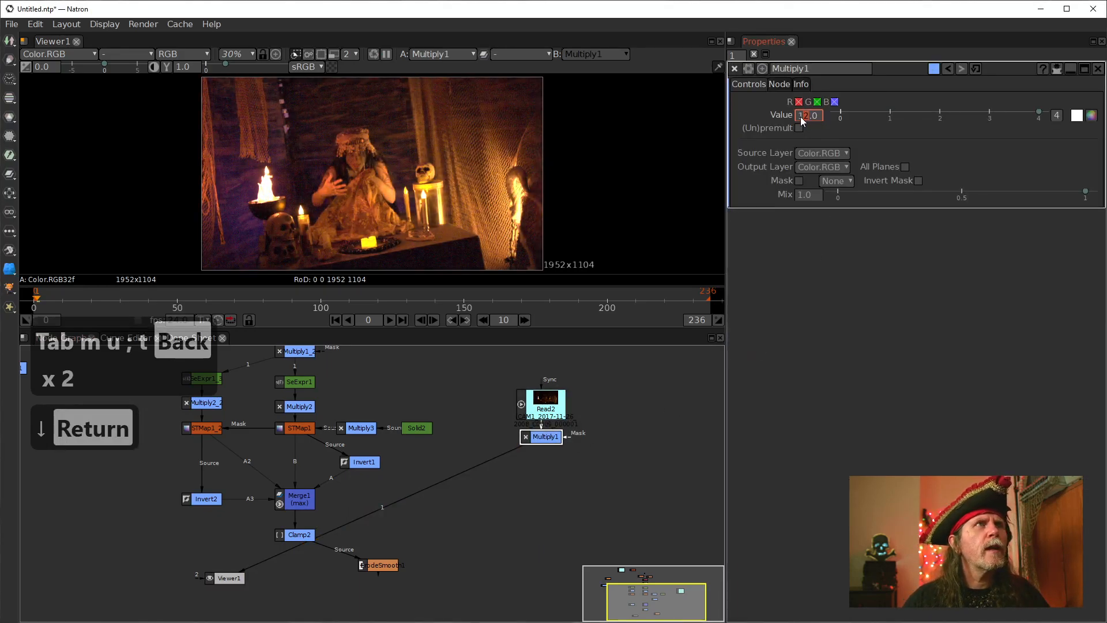
{"action": "type", "text": "7"}
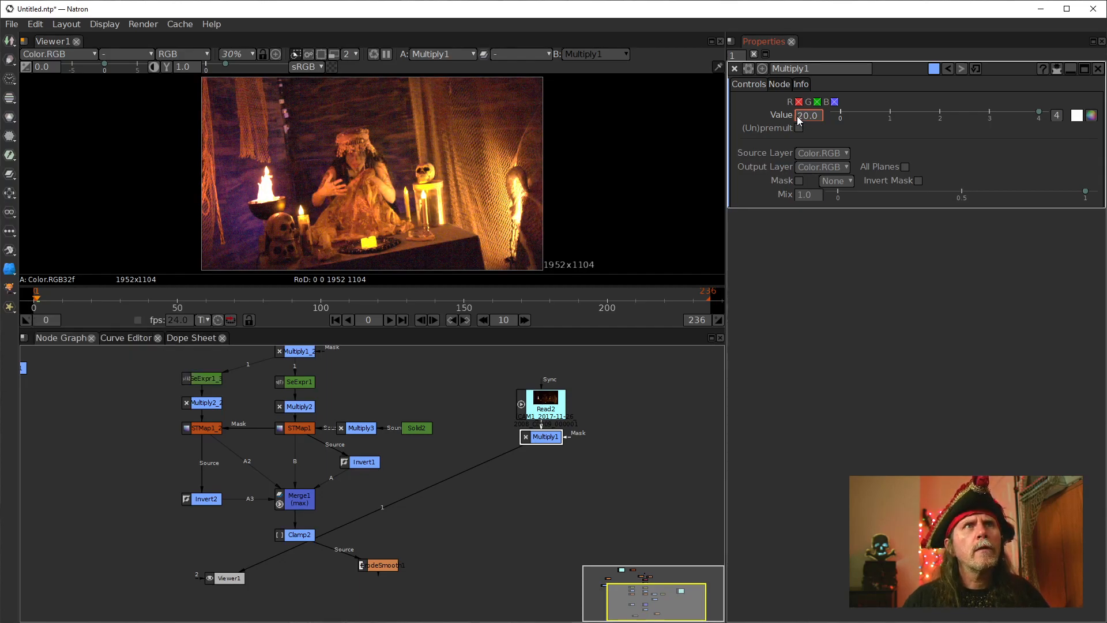
{"action": "scroll", "coordinate": [797, 116], "scroll_direction": "up", "scroll_amount": 2}
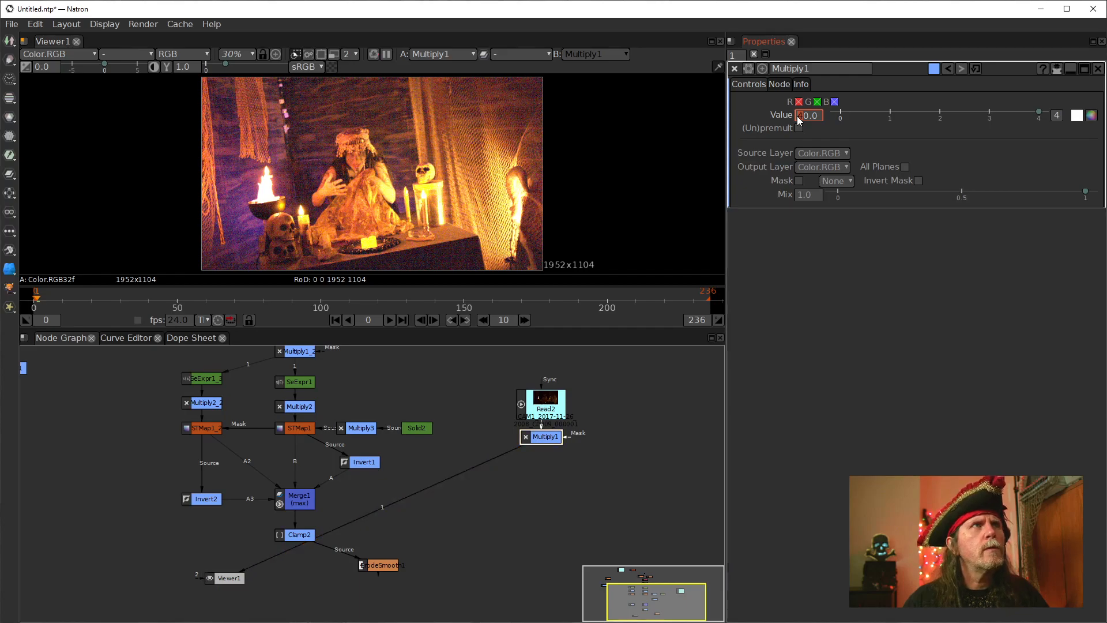
{"action": "scroll", "coordinate": [797, 116], "scroll_direction": "down", "scroll_amount": 1}
{"action": "scroll", "coordinate": [797, 116], "scroll_direction": "up", "scroll_amount": 1}
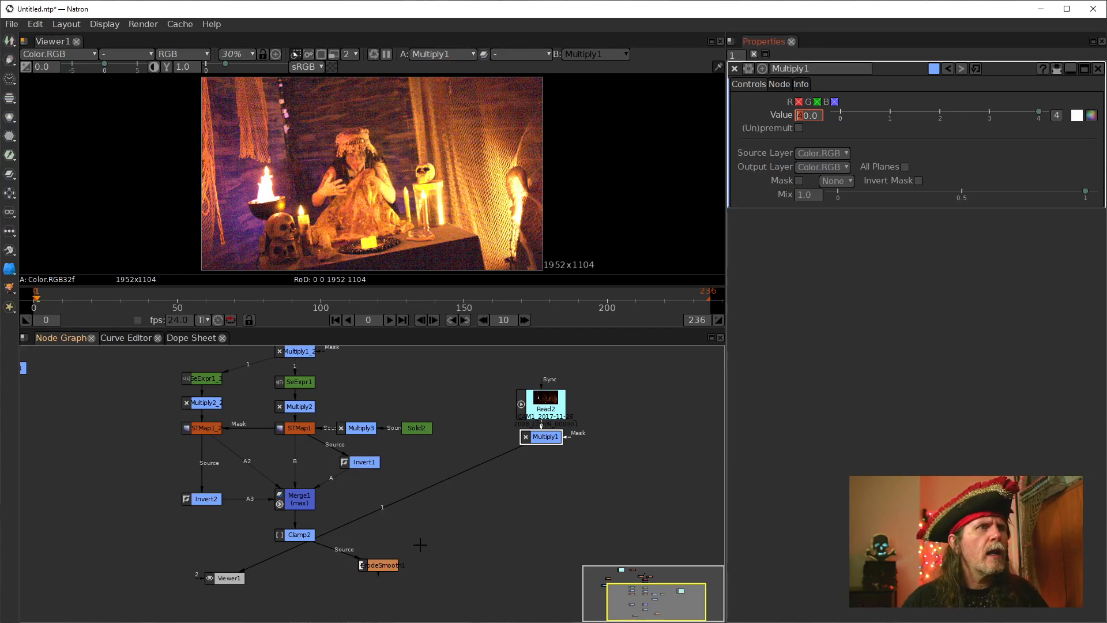
Step: Connect the brightened footage's Multiply1 to the dot feeding the two Blur nodes and show Clamp2's result in the viewer
{"action": "left_click_drag", "start_coordinate": [485, 428], "coordinate": [470, 510]}
{"action": "left_click_drag", "start_coordinate": [531, 486], "coordinate": [532, 406]}
{"action": "left_click_drag", "start_coordinate": [531, 519], "coordinate": [444, 400]}
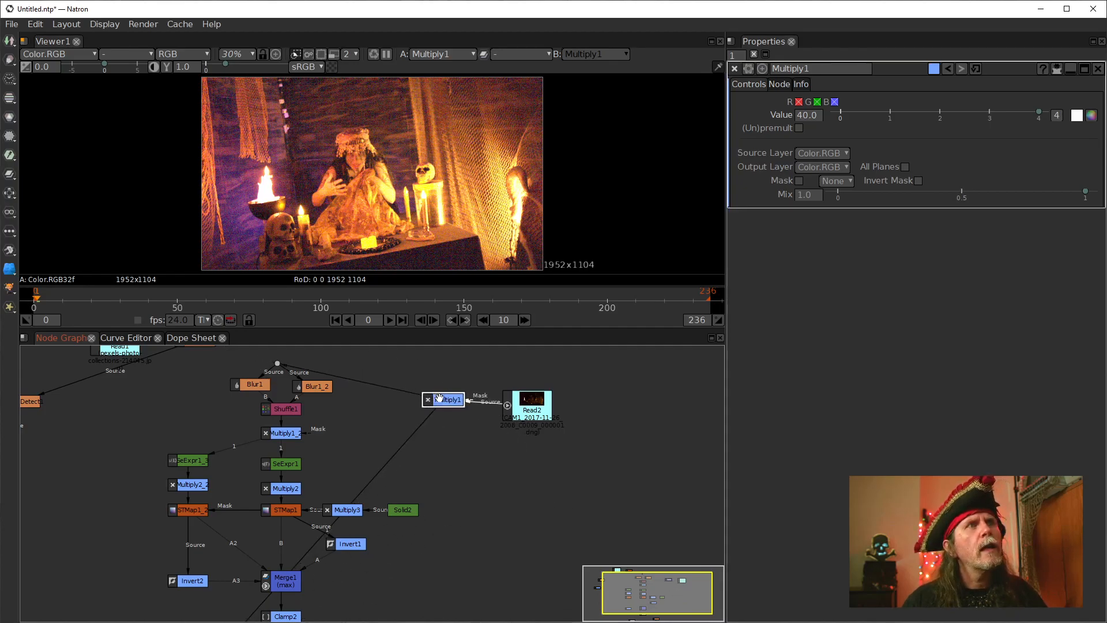
{"action": "left_click_drag", "start_coordinate": [492, 509], "coordinate": [532, 381]}
{"action": "left_click_drag", "start_coordinate": [335, 508], "coordinate": [373, 493]}
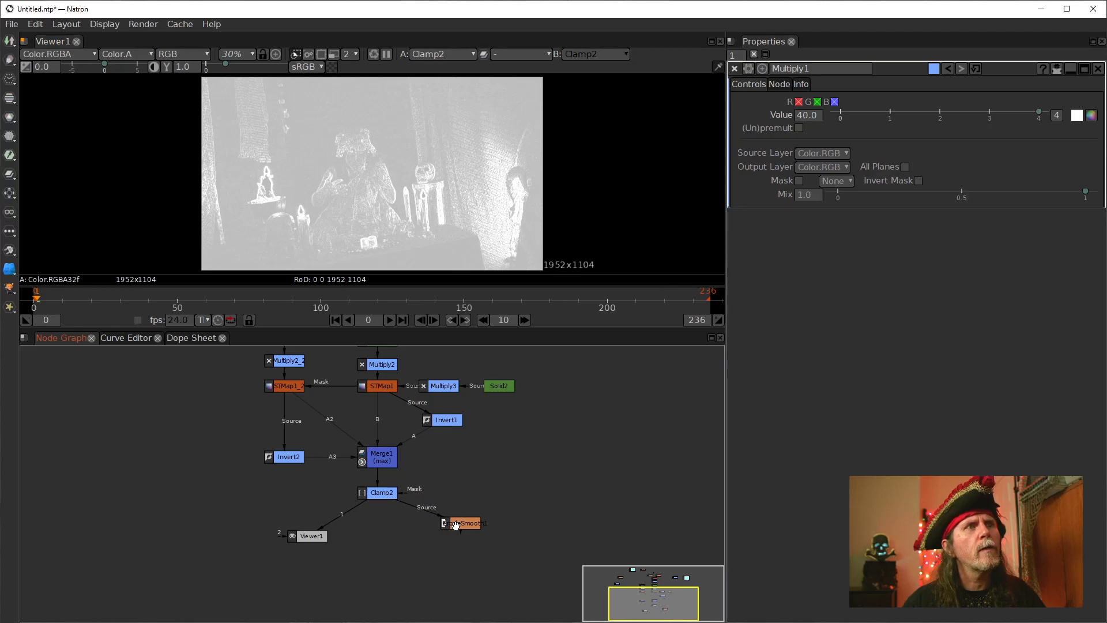
Step: Set Clamp2's Minimum to 0.9 and Maximum to 0.0, and enable MinClampTo and MaxClampTo
{"action": "left_click", "coordinate": [382, 493]}
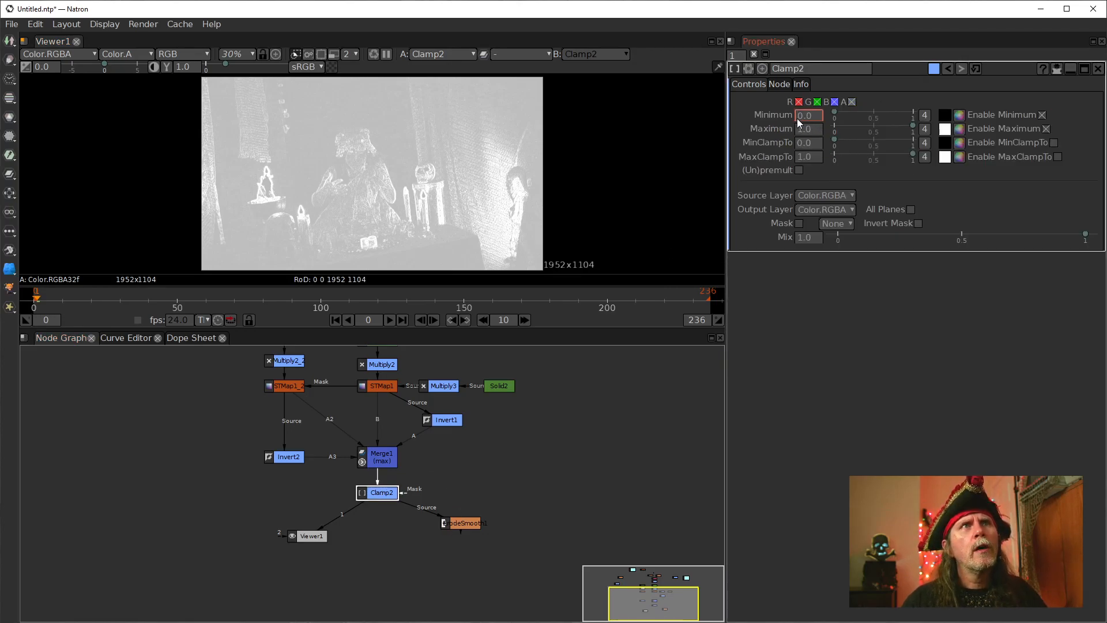
{"action": "scroll", "coordinate": [797, 119], "scroll_direction": "up", "scroll_amount": 1}
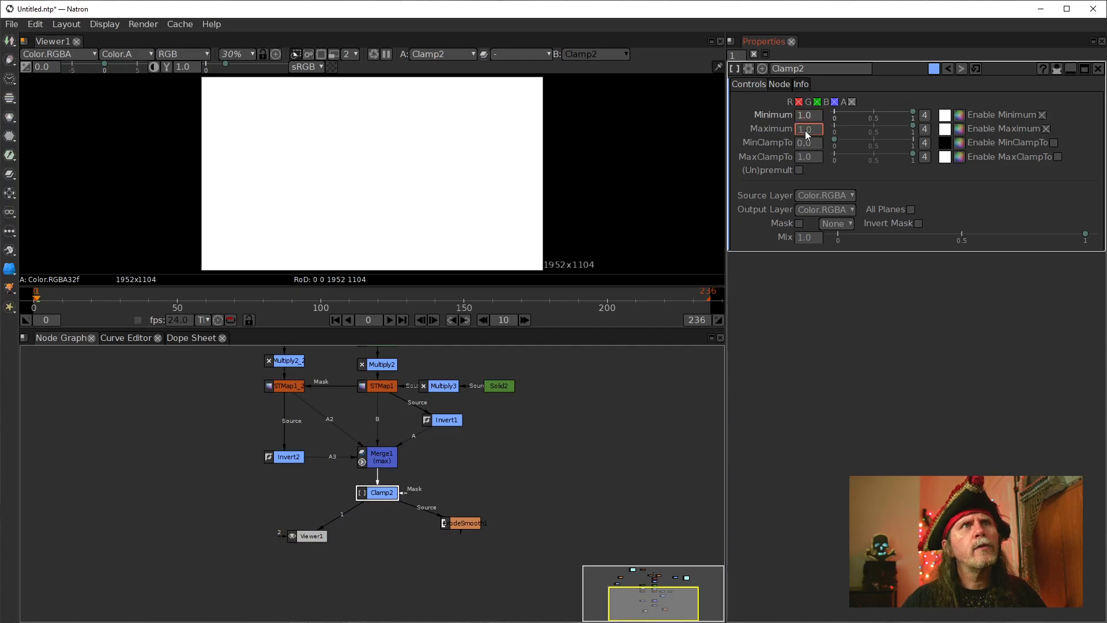
{"action": "scroll", "coordinate": [799, 132], "scroll_direction": "down", "scroll_amount": 1}
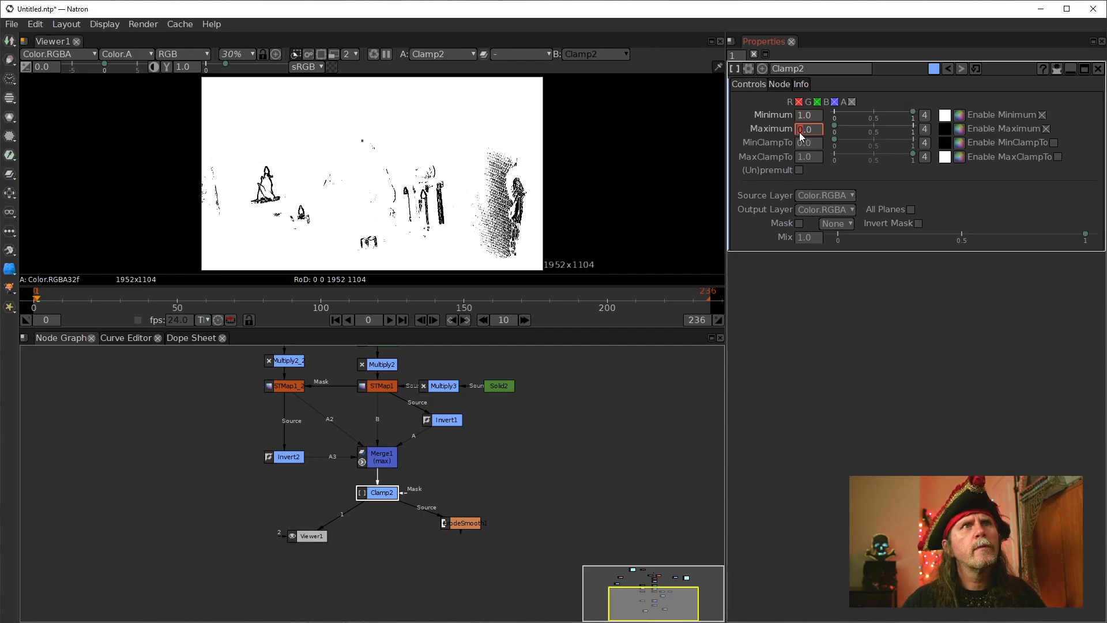
{"action": "scroll", "coordinate": [808, 116], "scroll_direction": "down", "scroll_amount": 1}
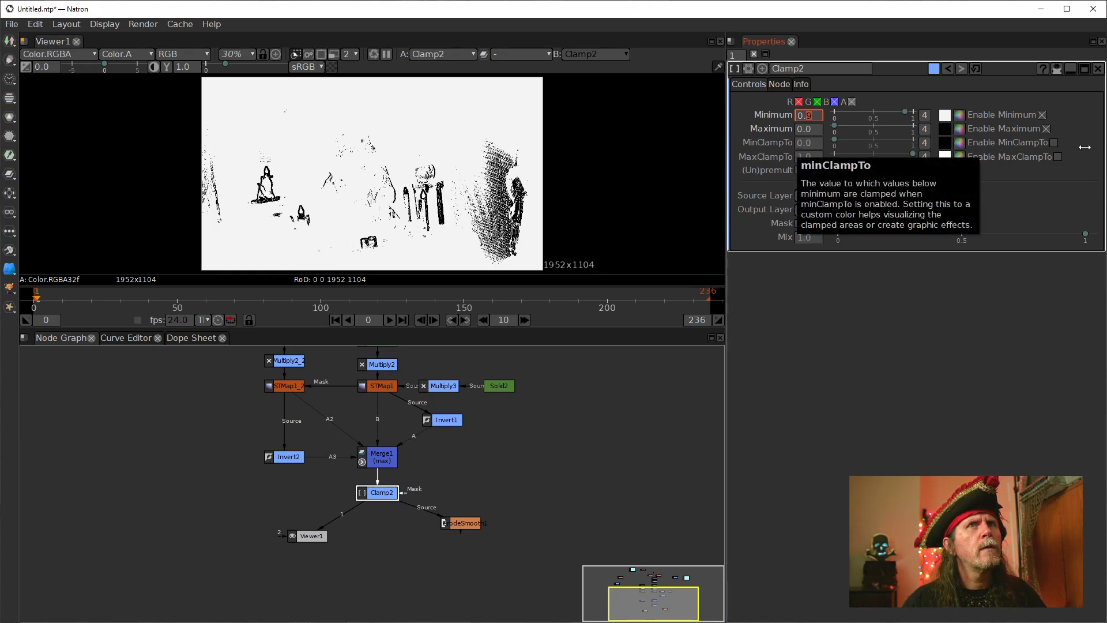
{"action": "left_click", "coordinate": [380, 493]}
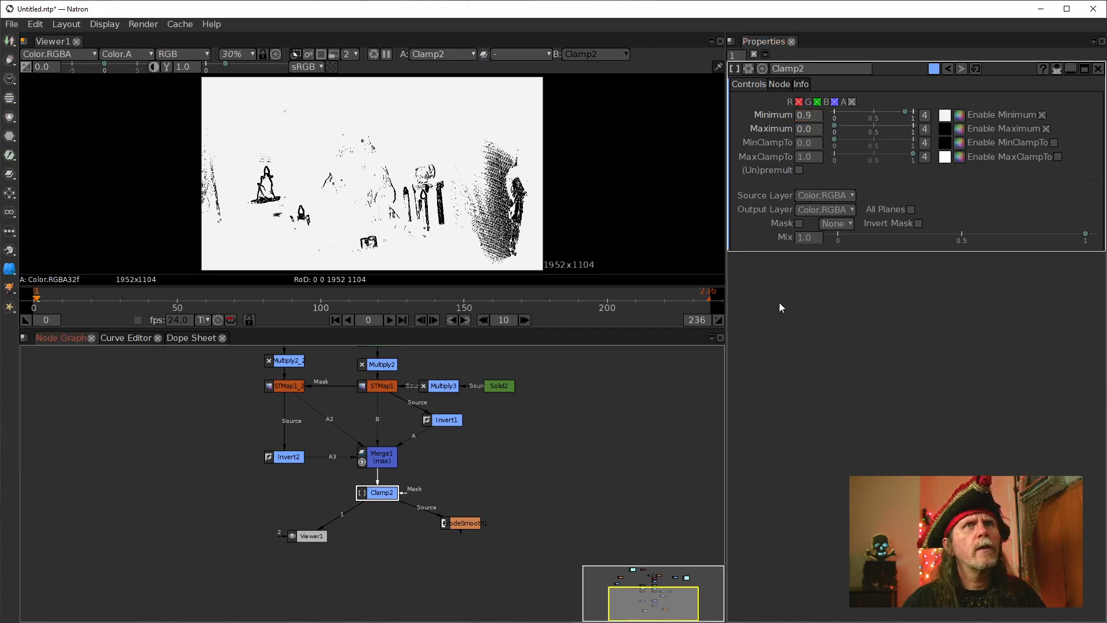
{"action": "left_click", "coordinate": [1058, 157]}
{"action": "left_click", "coordinate": [1054, 143]}
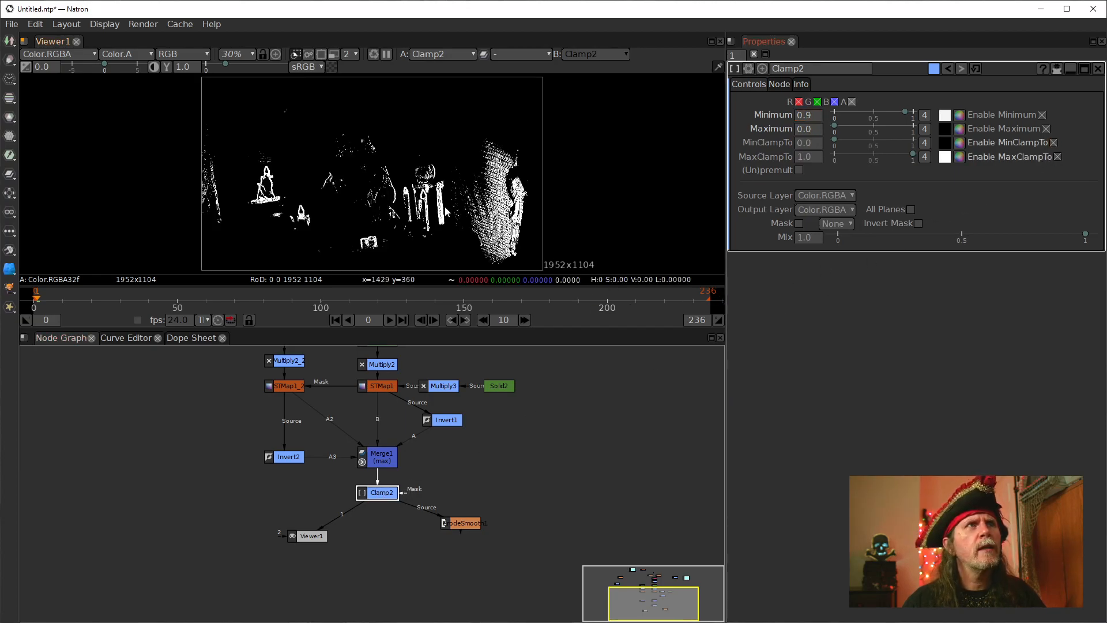
Step: Lower Clamp2's Minimum to 0.7 and inspect the footage's edges up close
{"action": "scroll", "coordinate": [438, 213], "scroll_direction": "up", "scroll_amount": 10}
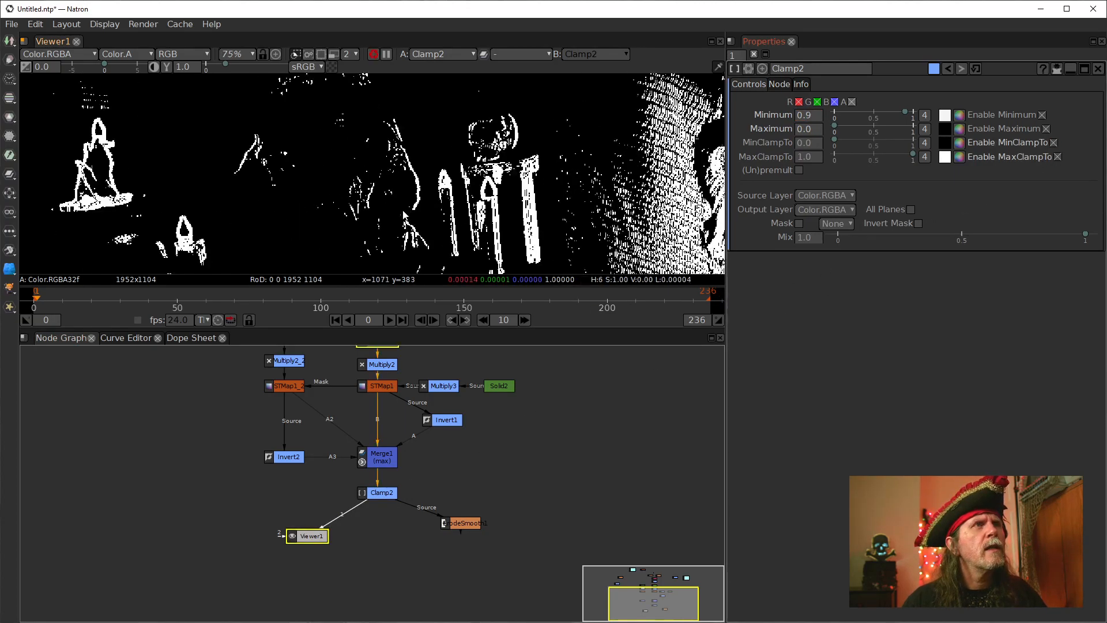
{"action": "scroll", "coordinate": [404, 215], "scroll_direction": "down", "scroll_amount": 2}
{"action": "left_click", "coordinate": [816, 119]}
{"action": "scroll", "coordinate": [808, 116], "scroll_direction": "down", "scroll_amount": 1}
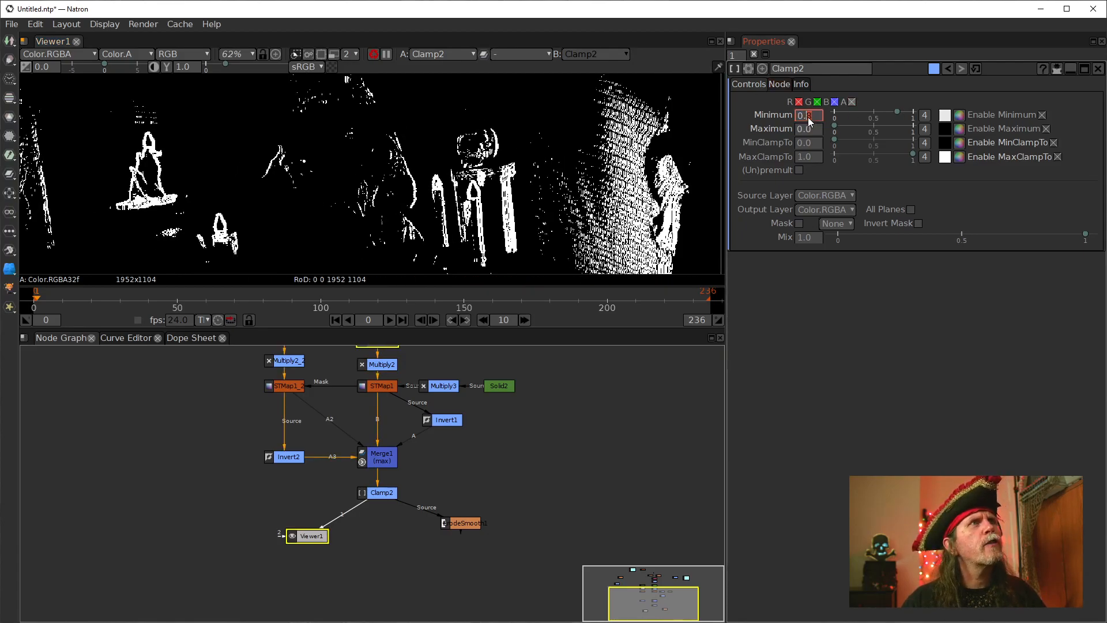
{"action": "scroll", "coordinate": [808, 116], "scroll_direction": "down", "scroll_amount": 1}
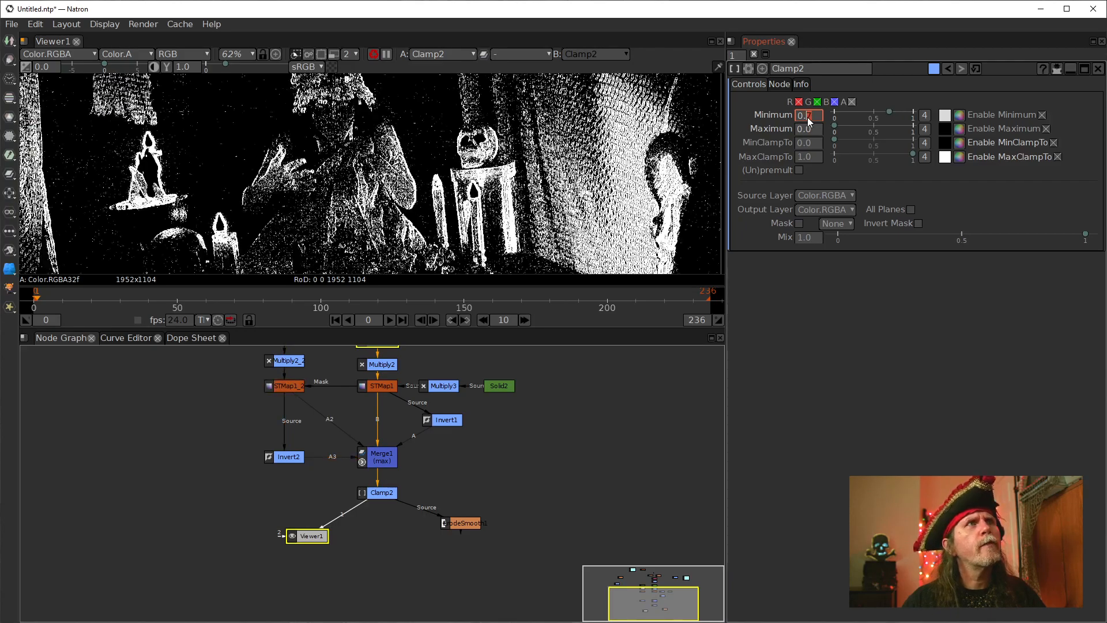
{"action": "scroll", "coordinate": [390, 173], "scroll_direction": "up", "scroll_amount": 2}
{"action": "scroll", "coordinate": [390, 173], "scroll_direction": "up", "scroll_amount": 3}
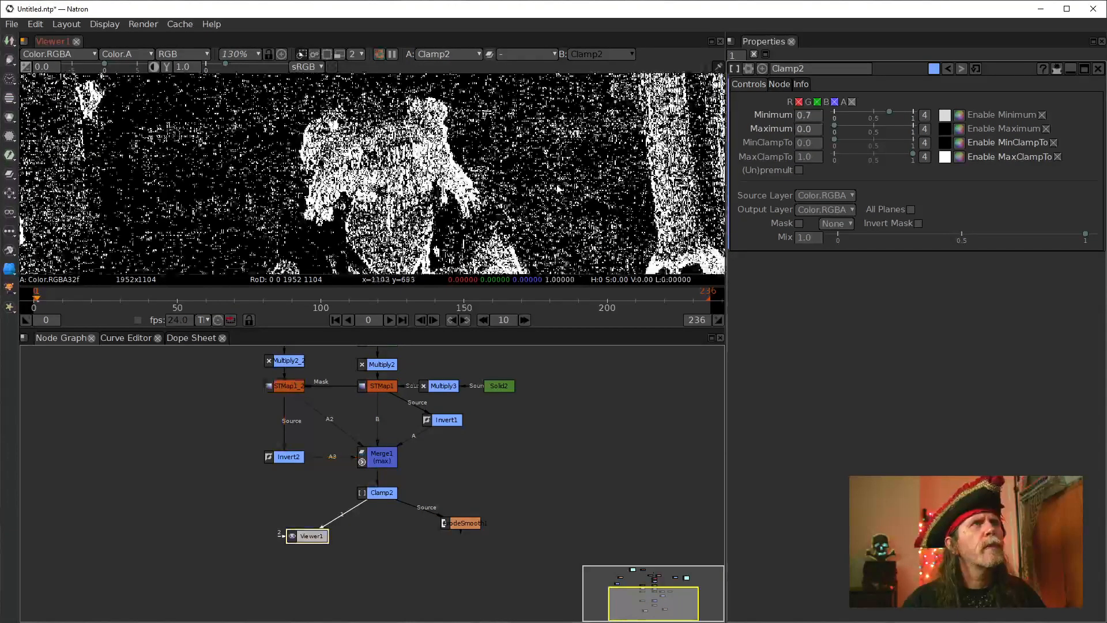
{"action": "scroll", "coordinate": [390, 173], "scroll_direction": "up", "scroll_amount": 1}
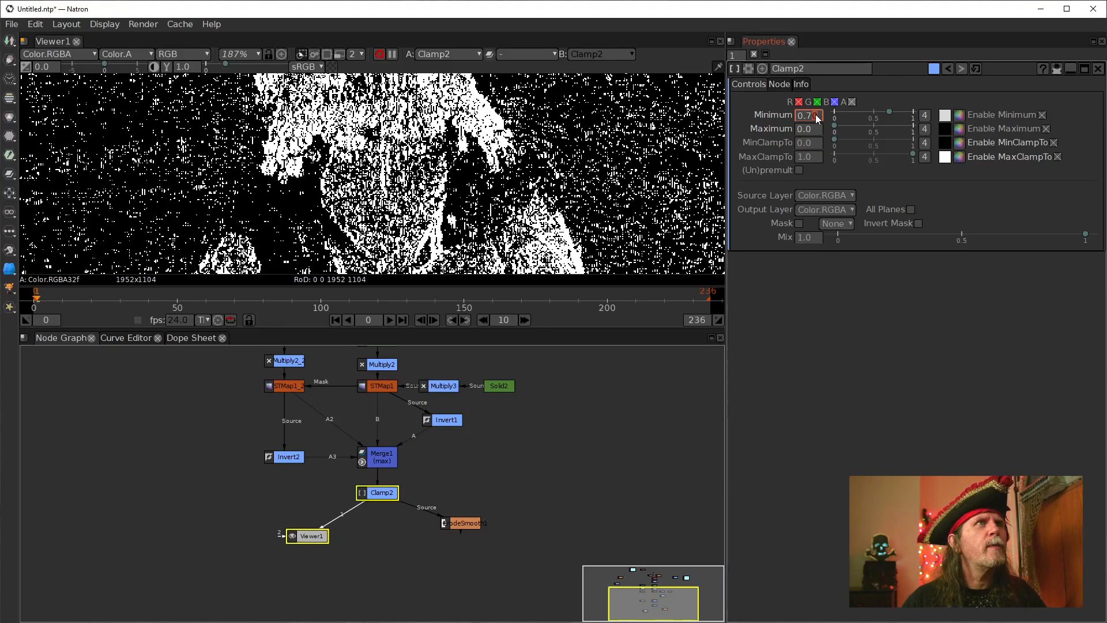
Step: Lower Clamp2's Minimum in fine steps to 0.60 and inspect the noise in the footage's edges
{"action": "scroll", "coordinate": [815, 114], "scroll_direction": "down", "scroll_amount": 3}
{"action": "scroll", "coordinate": [816, 119], "scroll_direction": "down", "scroll_amount": 1}
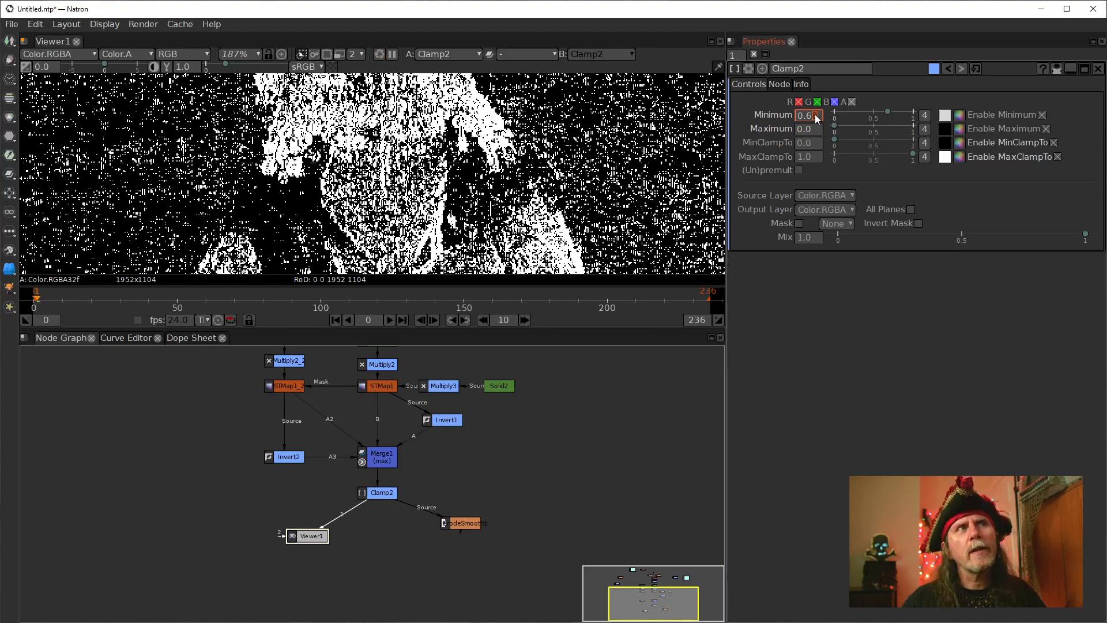
{"action": "scroll", "coordinate": [815, 118], "scroll_direction": "down", "scroll_amount": 2}
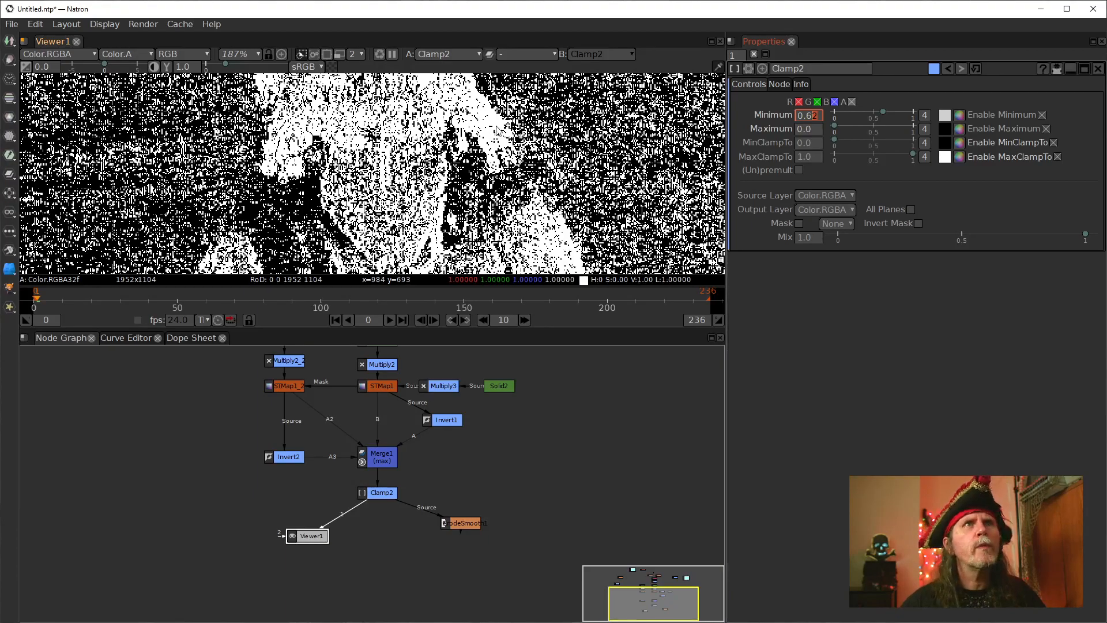
{"action": "scroll", "coordinate": [815, 121], "scroll_direction": "down", "scroll_amount": 2}
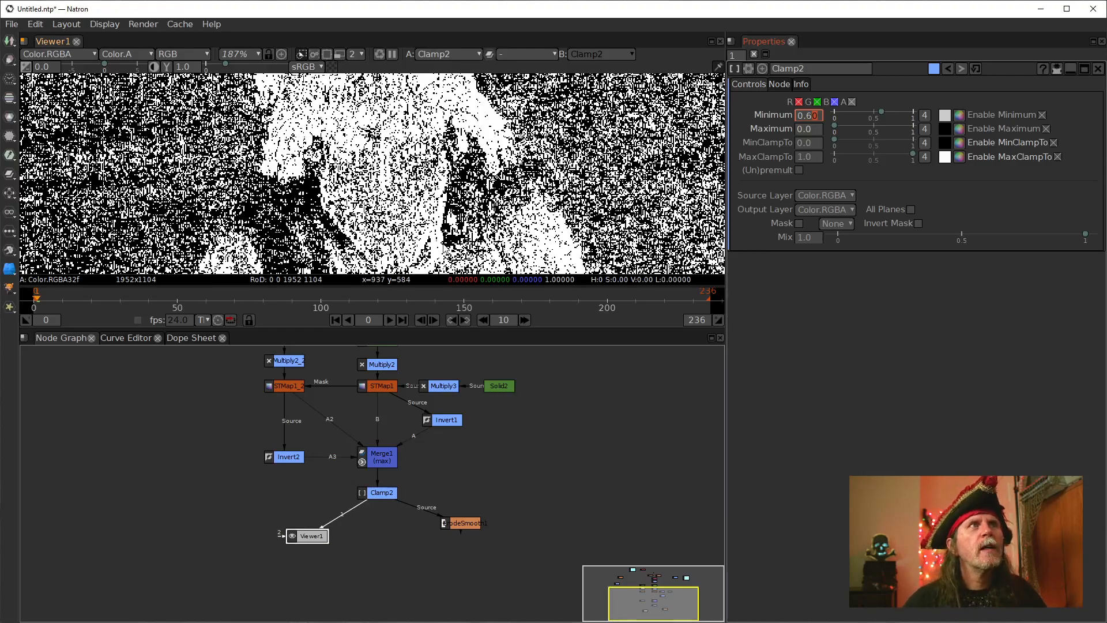
{"action": "scroll", "coordinate": [441, 240], "scroll_direction": "down", "scroll_amount": 1}
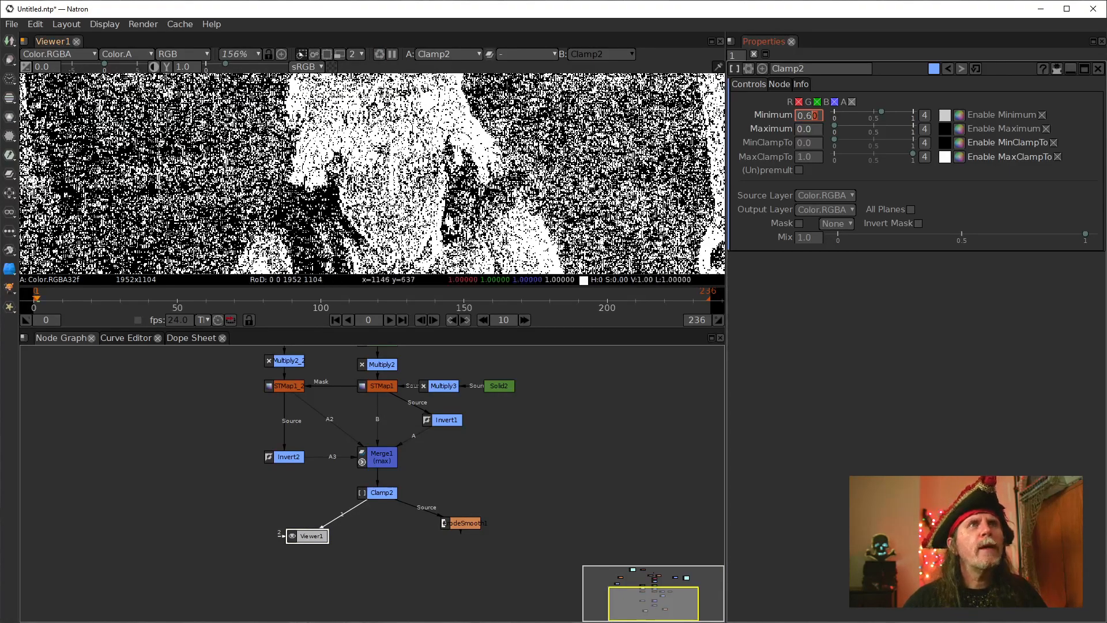
{"action": "scroll", "coordinate": [484, 195], "scroll_direction": "up", "scroll_amount": 2}
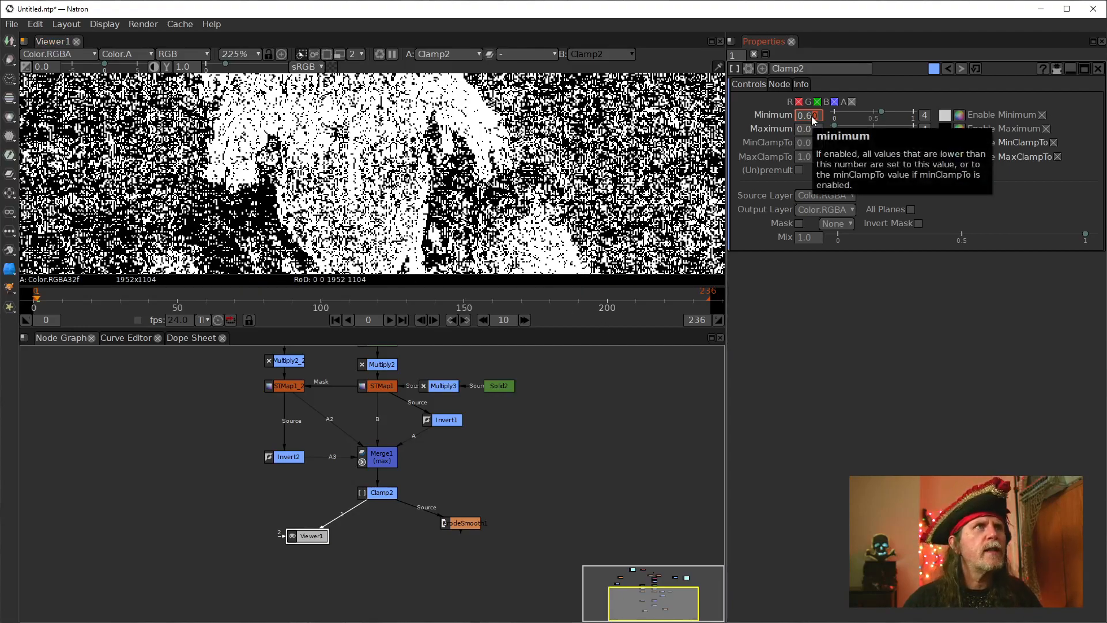
Step: Try lower and higher thresholds for Clamp2's Minimum and settle on 0.68
{"action": "scroll", "coordinate": [811, 116], "scroll_direction": "down", "scroll_amount": 3}
{"action": "scroll", "coordinate": [811, 116], "scroll_direction": "down", "scroll_amount": 1}
{"action": "scroll", "coordinate": [812, 116], "scroll_direction": "up", "scroll_amount": 4}
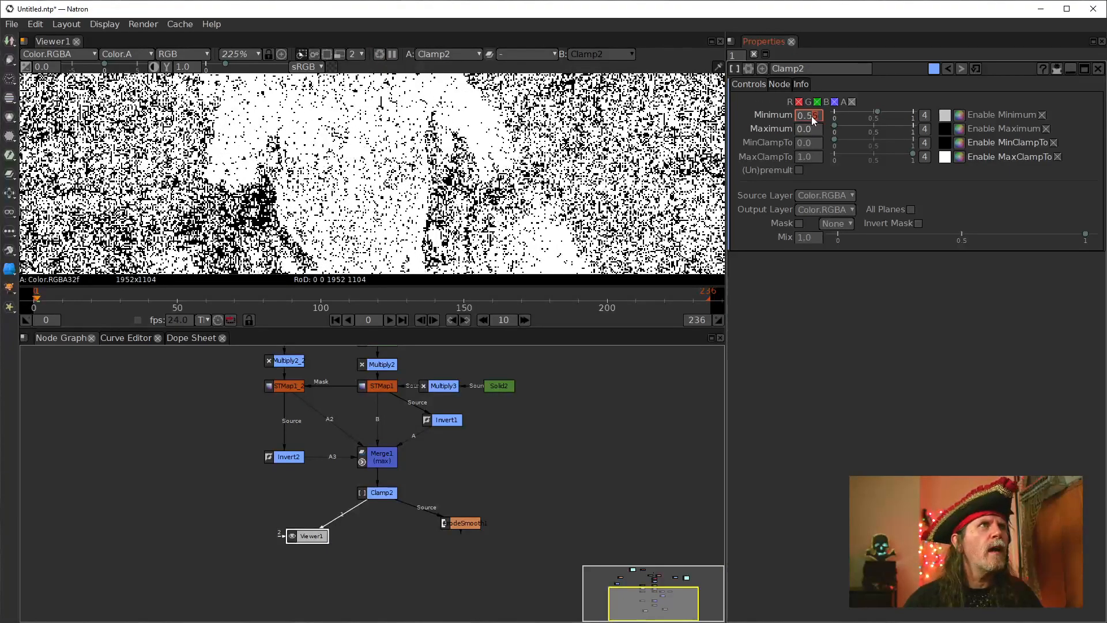
{"action": "scroll", "coordinate": [811, 116], "scroll_direction": "up", "scroll_amount": 15}
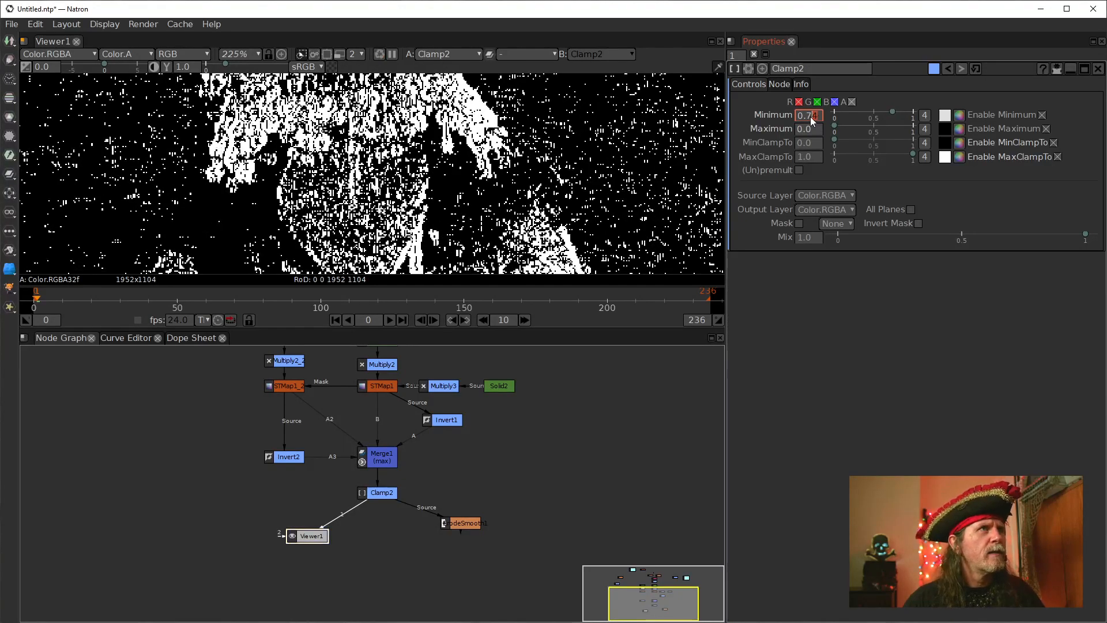
{"action": "scroll", "coordinate": [814, 116], "scroll_direction": "down", "scroll_amount": 4}
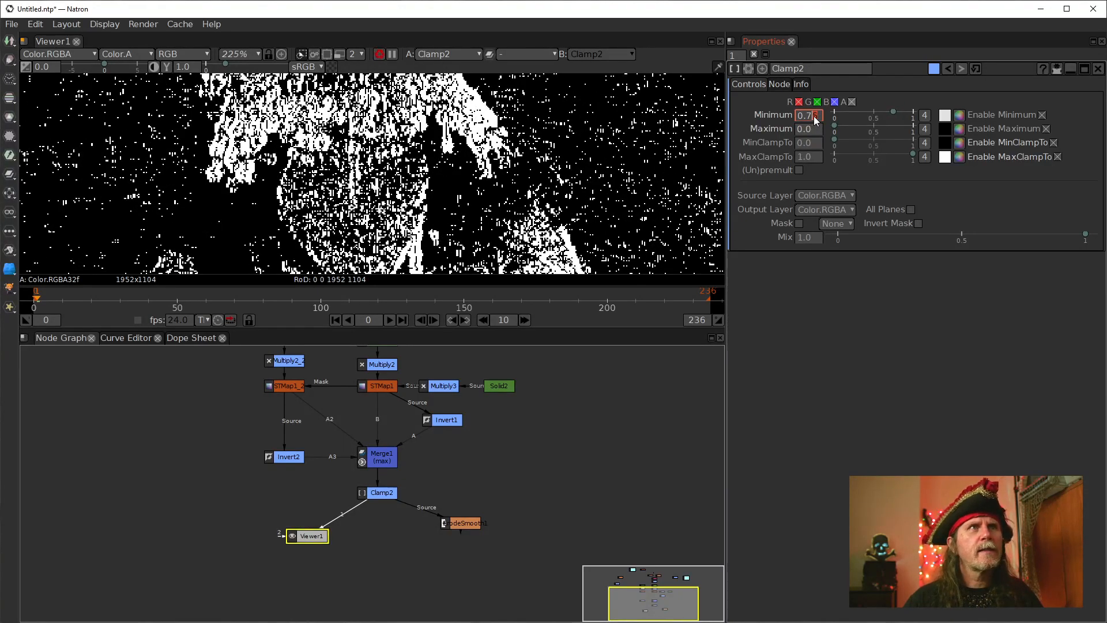
{"action": "scroll", "coordinate": [815, 116], "scroll_direction": "down", "scroll_amount": 6}
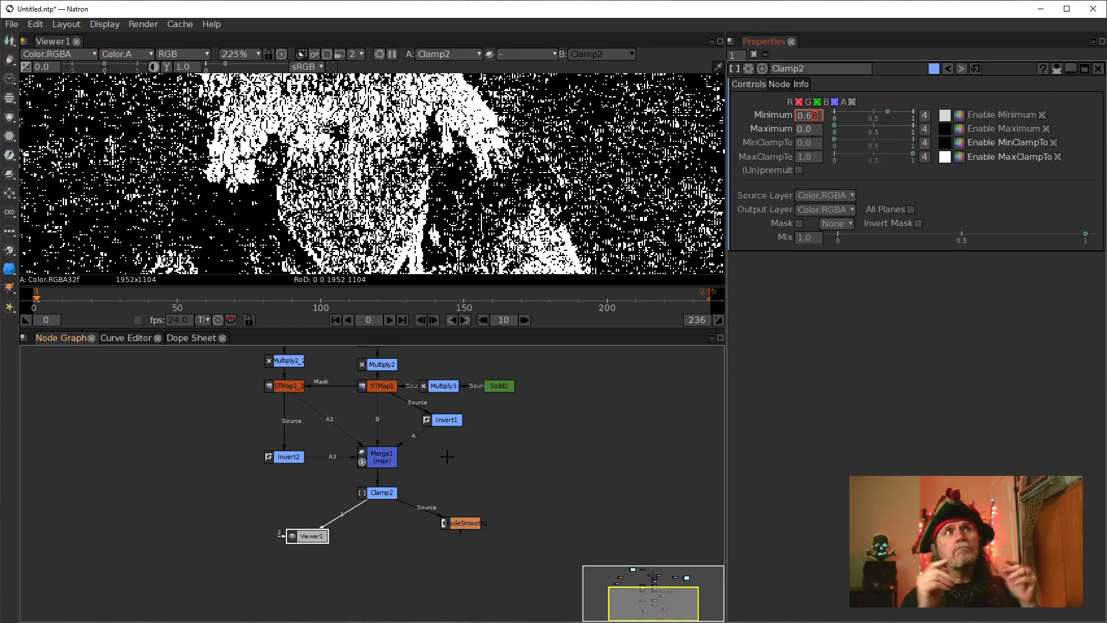
Step: Tidy the graph by placing Multiply1 above the dot feeding the blurs, Read2 beside it, and the EdgeDetect node below the Reformat node
{"action": "left_click_drag", "start_coordinate": [514, 458], "coordinate": [502, 570]}
{"action": "left_click_drag", "start_coordinate": [402, 386], "coordinate": [387, 434]}
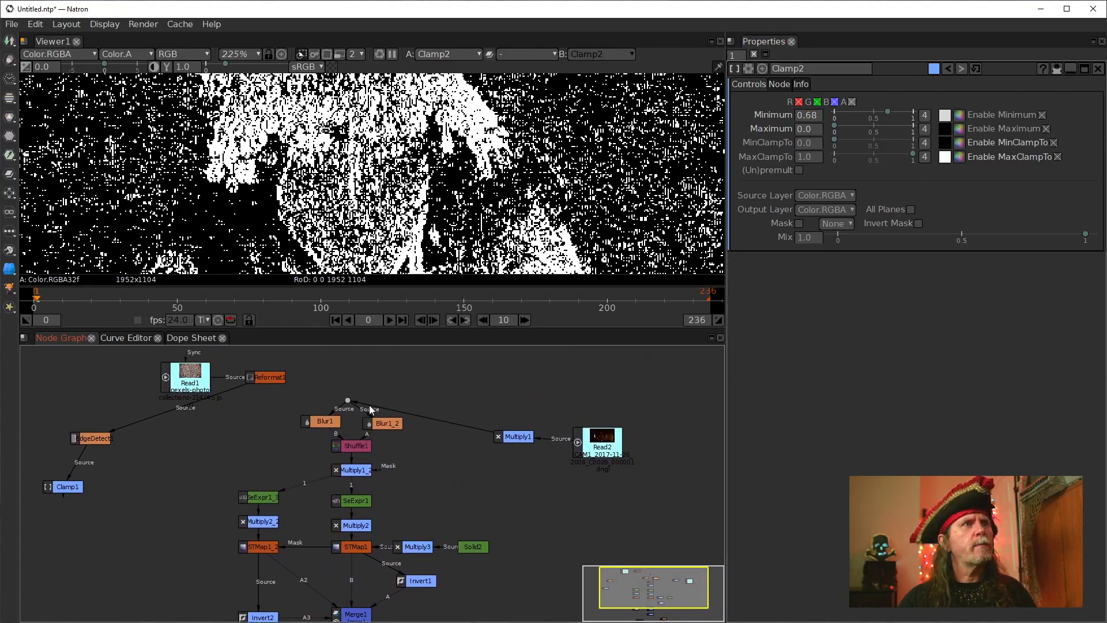
{"action": "left_click_drag", "start_coordinate": [516, 436], "coordinate": [352, 380]}
{"action": "left_click_drag", "start_coordinate": [586, 453], "coordinate": [512, 390]}
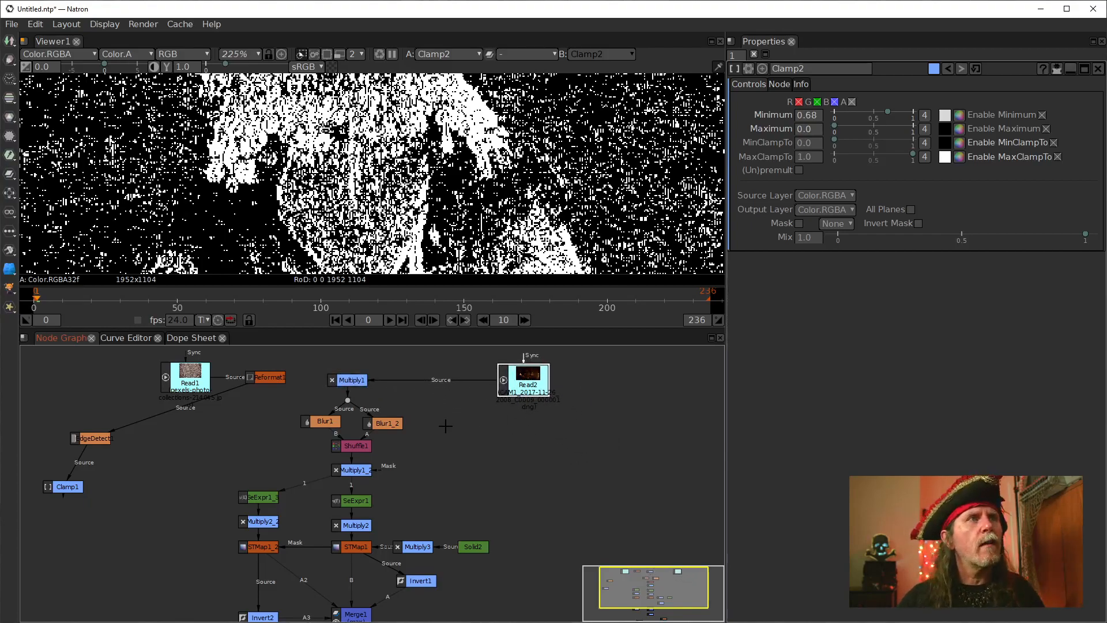
{"action": "left_click", "coordinate": [359, 470]}
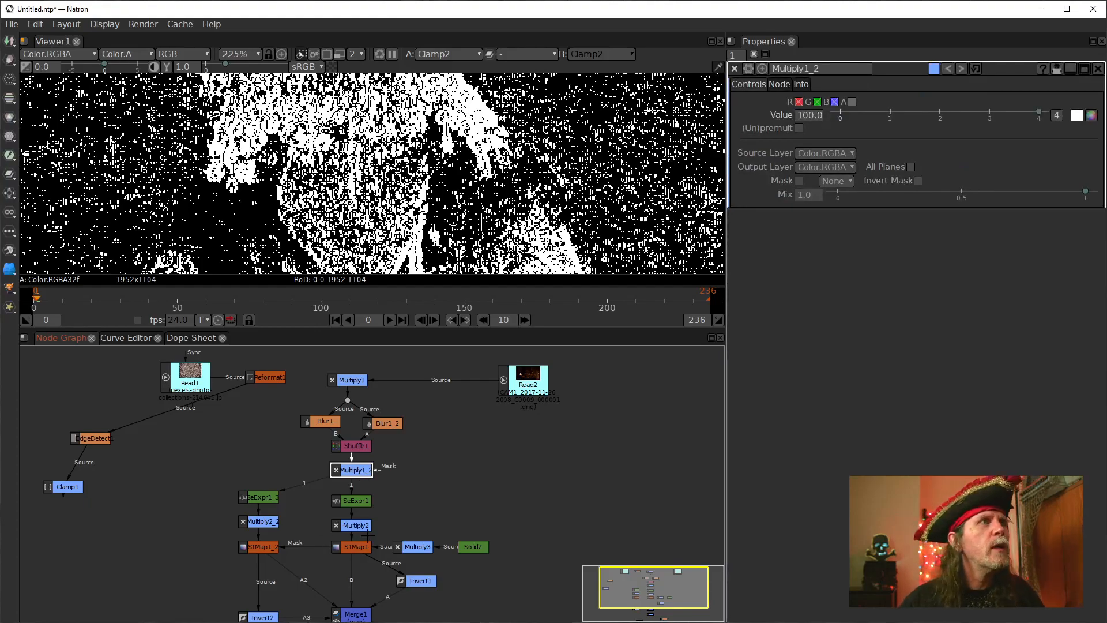
{"action": "left_click_drag", "start_coordinate": [95, 442], "coordinate": [257, 421]}
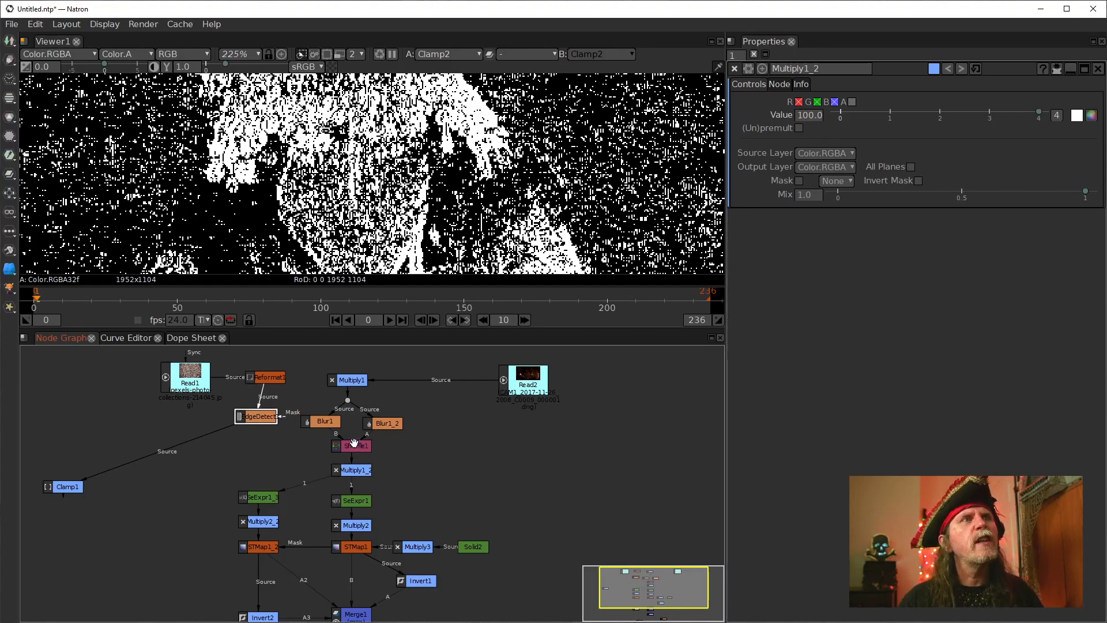